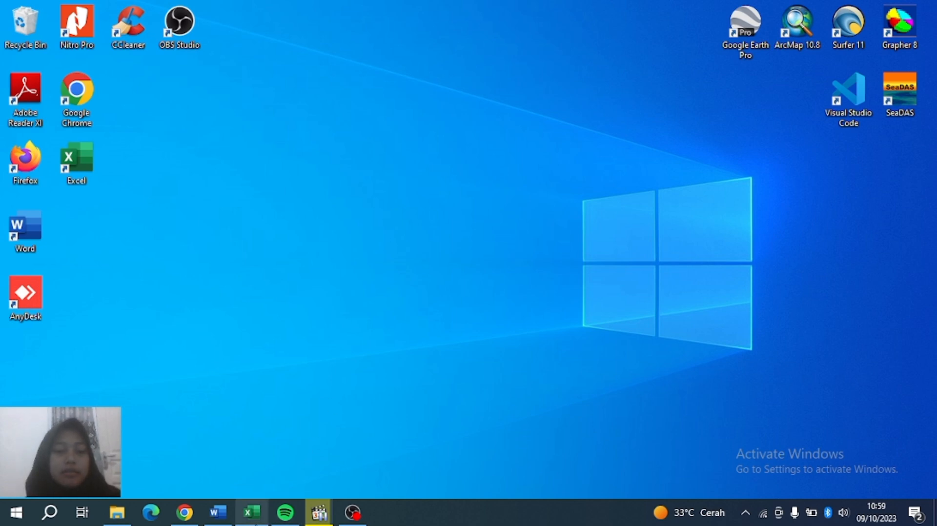
Bring the 3_FORMAT SOLITARY workbook window to the front from the Excel taskbar button.
{"action": "mouse_move", "coordinate": [255, 523]}
{"action": "left_click", "coordinate": [252, 498]}
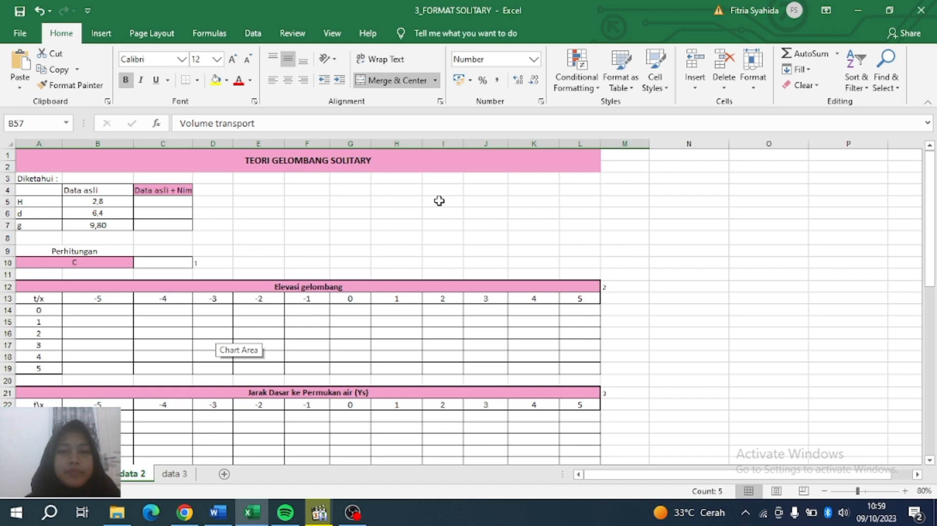
Enter the student ID number in N1, widen column N and format it as Number.
{"action": "left_click", "coordinate": [677, 158]}
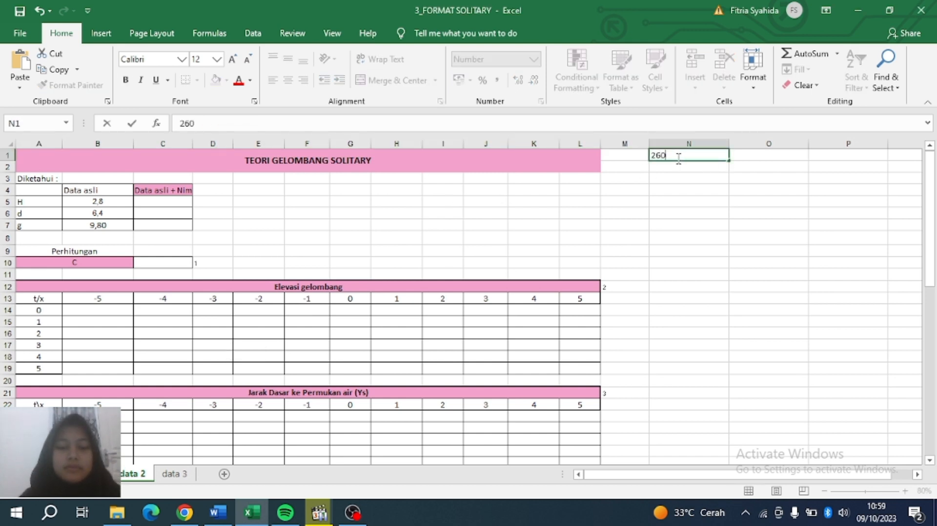
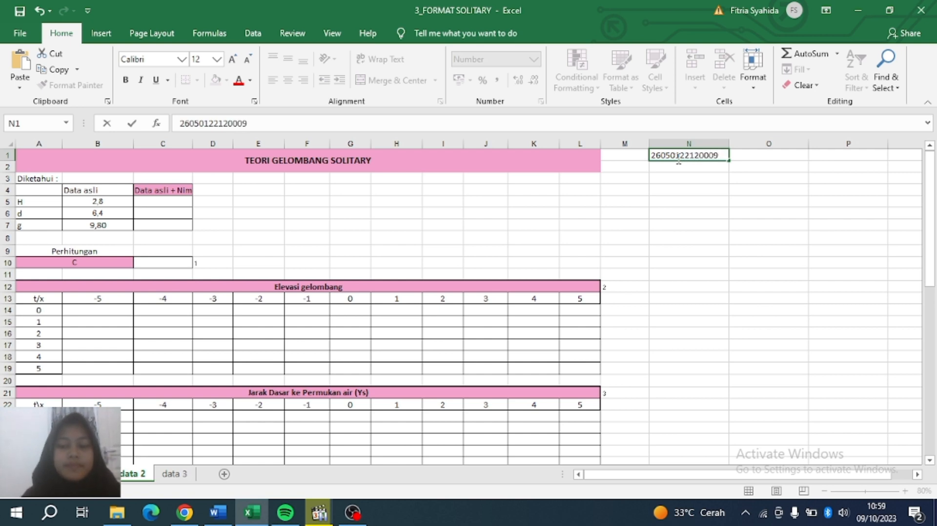
{"action": "key", "text": "Return"}
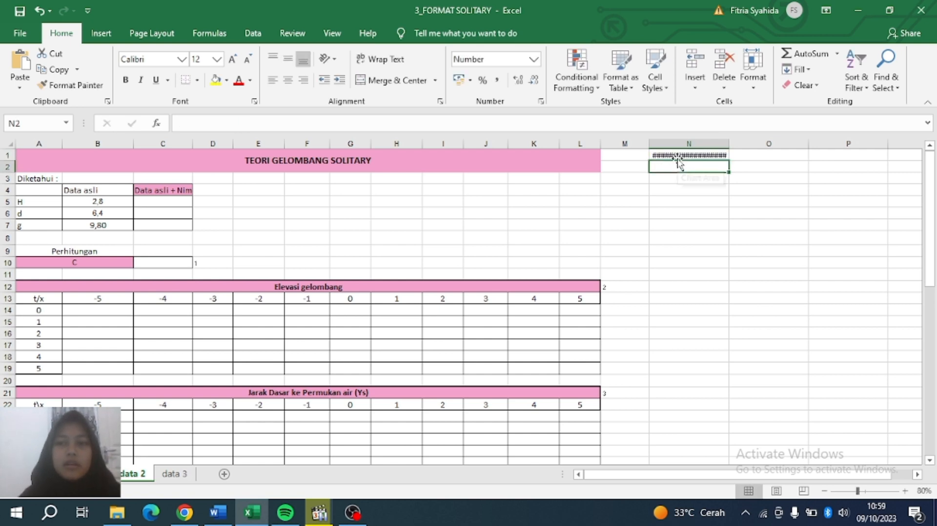
{"action": "left_click", "coordinate": [678, 155]}
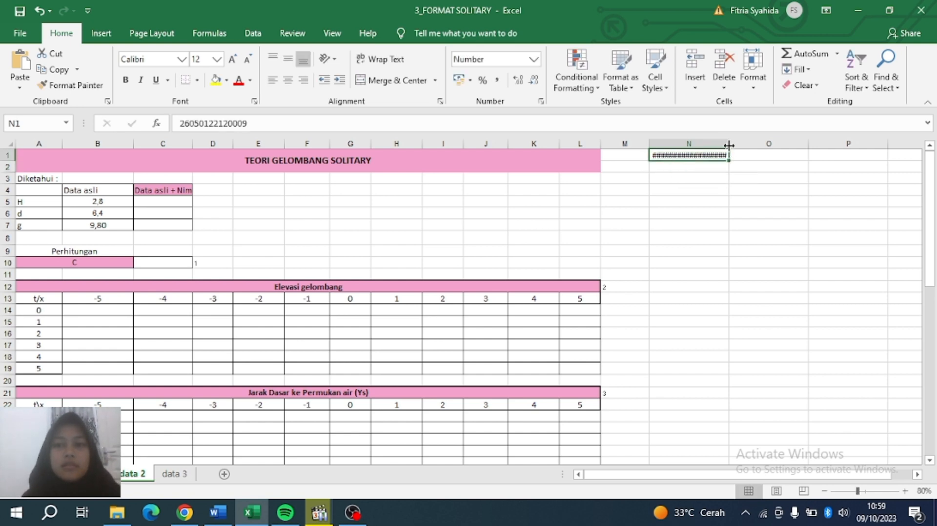
{"action": "left_click_drag", "start_coordinate": [728, 144], "coordinate": [741, 145]}
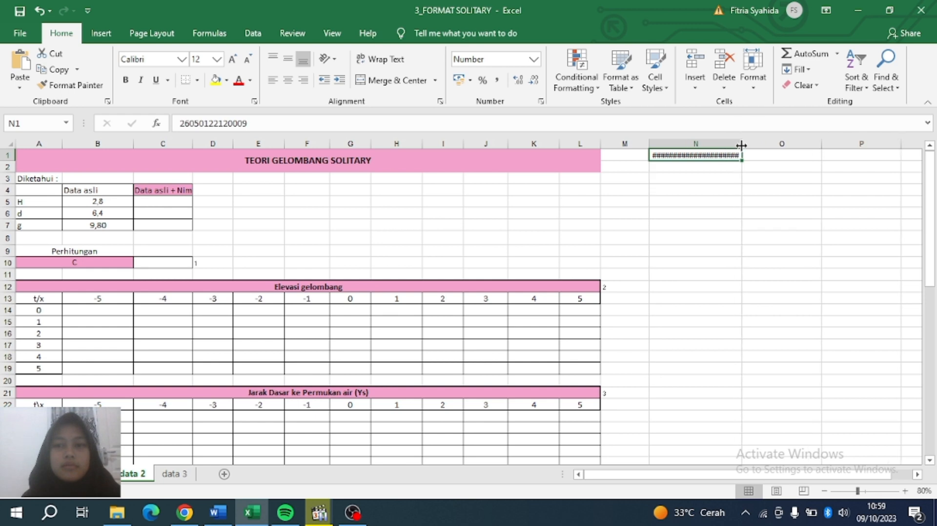
{"action": "left_click", "coordinate": [534, 59]}
{"action": "left_click", "coordinate": [506, 86]}
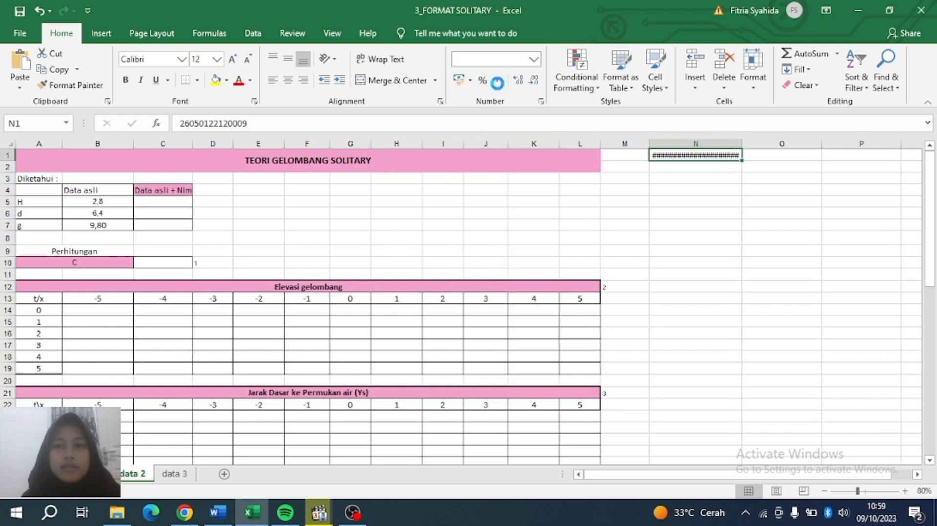
{"action": "left_click", "coordinate": [534, 59]}
{"action": "left_click", "coordinate": [498, 105]}
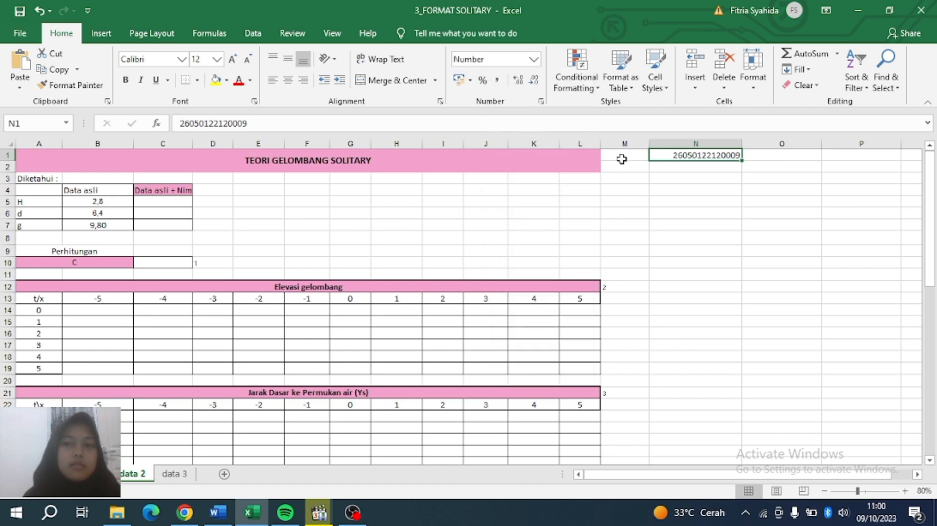
Enter 0,009 in cell N2.
{"action": "left_click", "coordinate": [685, 170]}
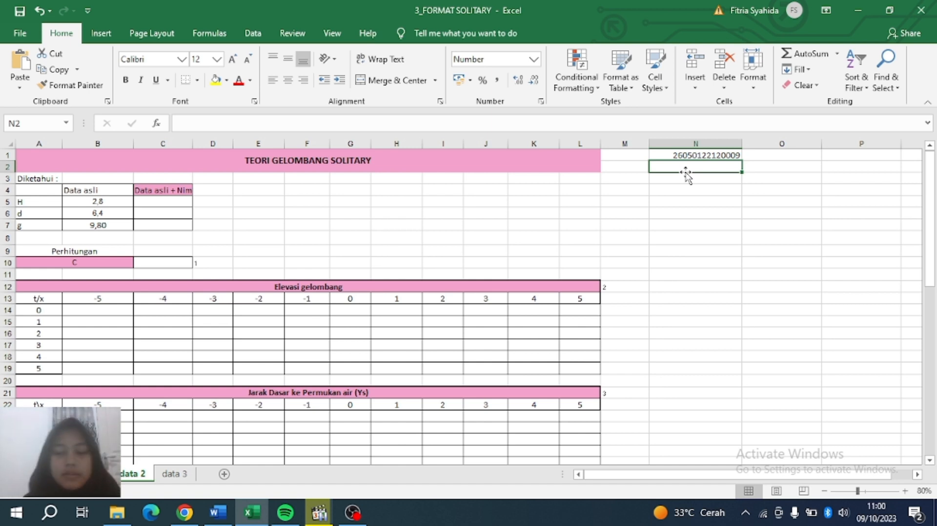
{"action": "type", "text": "0,00"}
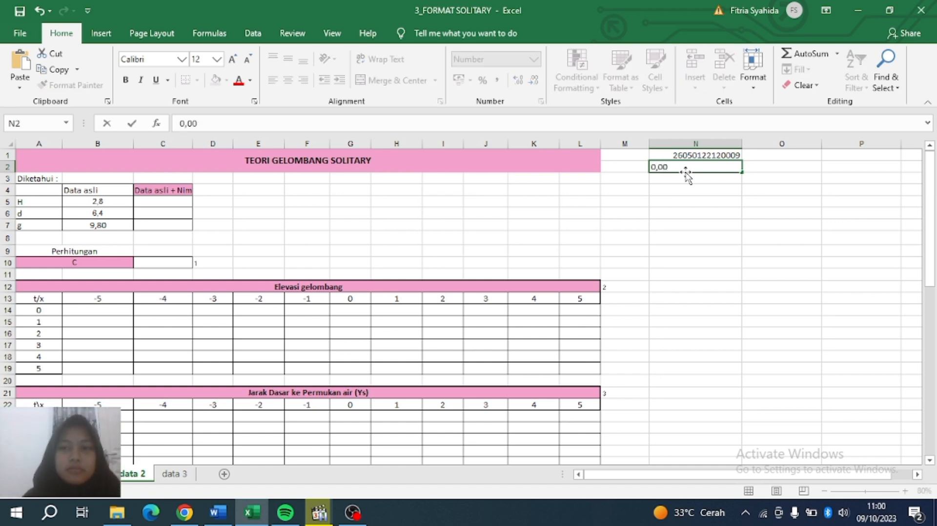
{"action": "type", "text": "900"}
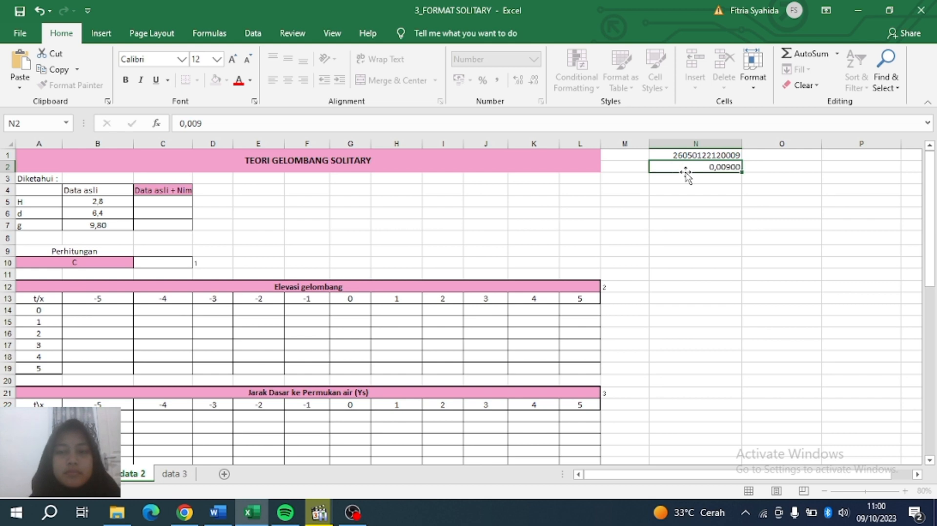
{"action": "key", "text": "Return"}
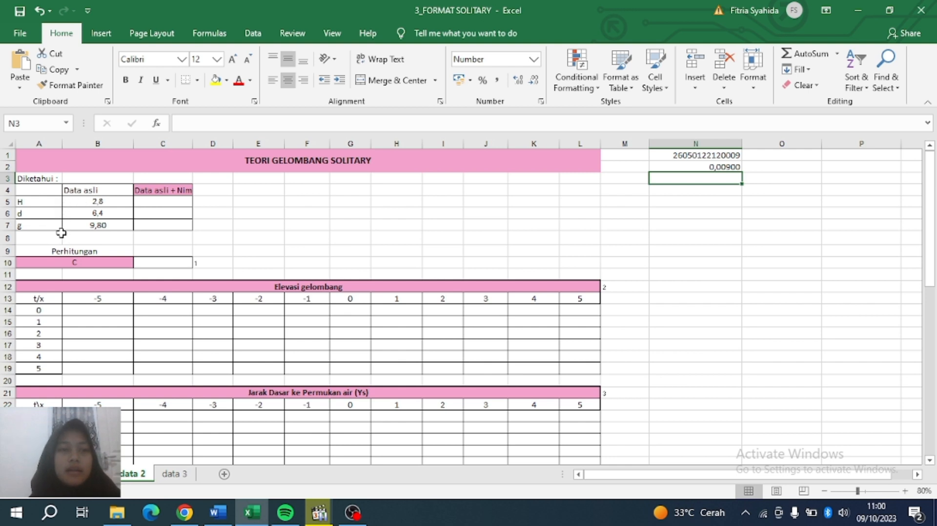
Enter =B5+$N$2 in C5, with the N2 reference made absolute.
{"action": "left_click", "coordinate": [151, 203]}
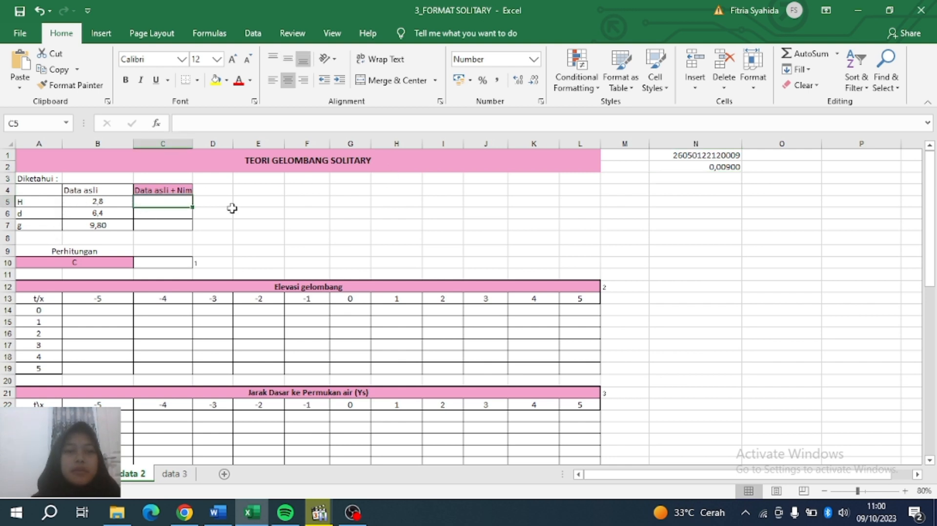
{"action": "type", "text": "="}
{"action": "left_click", "coordinate": [113, 201]}
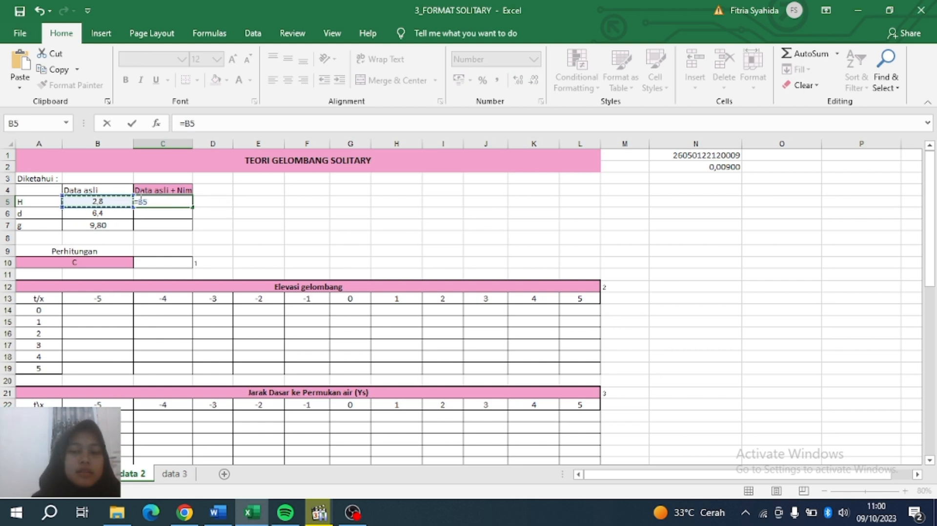
{"action": "type", "text": "+"}
{"action": "left_click", "coordinate": [693, 167]}
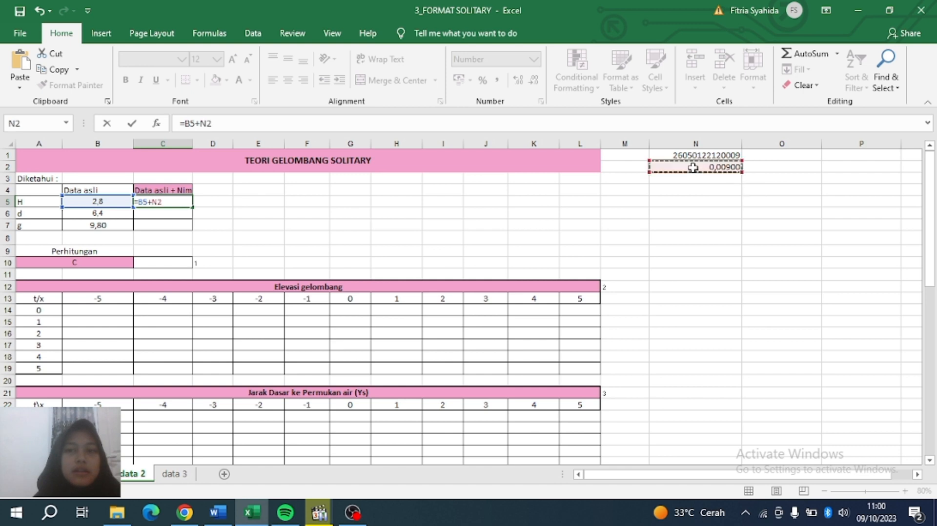
{"action": "left_click", "coordinate": [203, 122]}
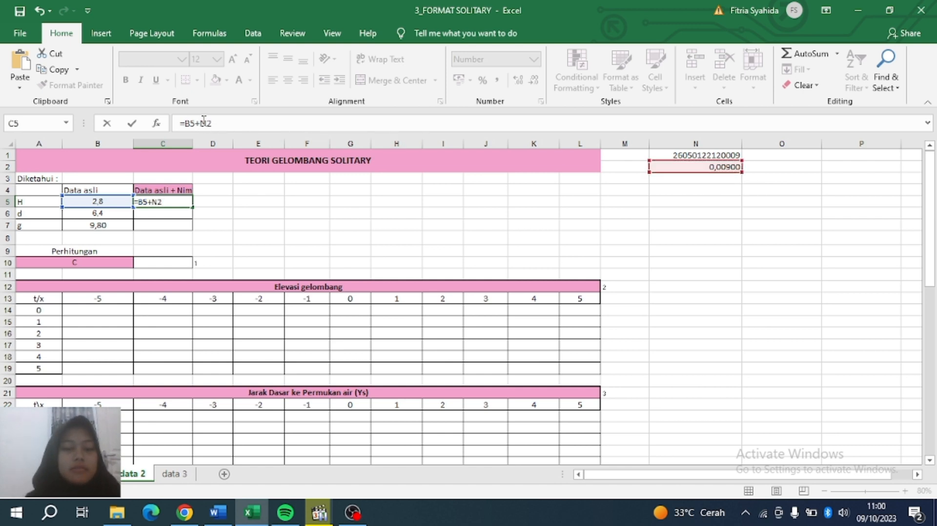
{"action": "type", "text": "$N$"}
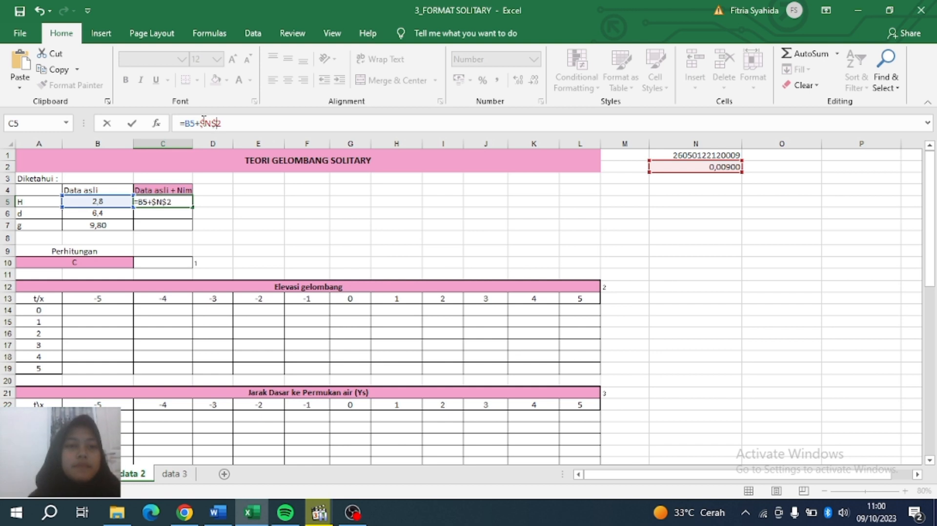
{"action": "key", "text": "Return"}
Fill the C5 formula down to C7, giving 6,40900 and 9,80900, and check the copies.
{"action": "left_click", "coordinate": [180, 204]}
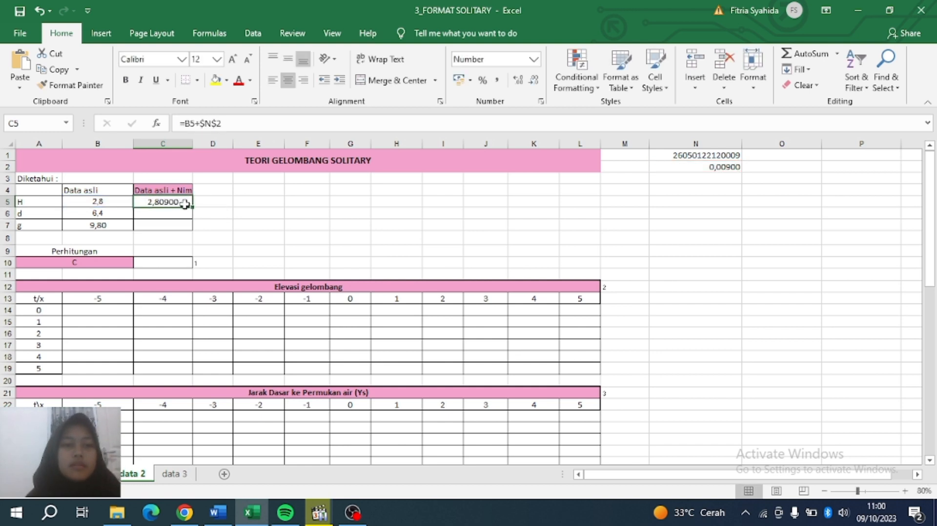
{"action": "left_click_drag", "start_coordinate": [191, 207], "coordinate": [192, 229]}
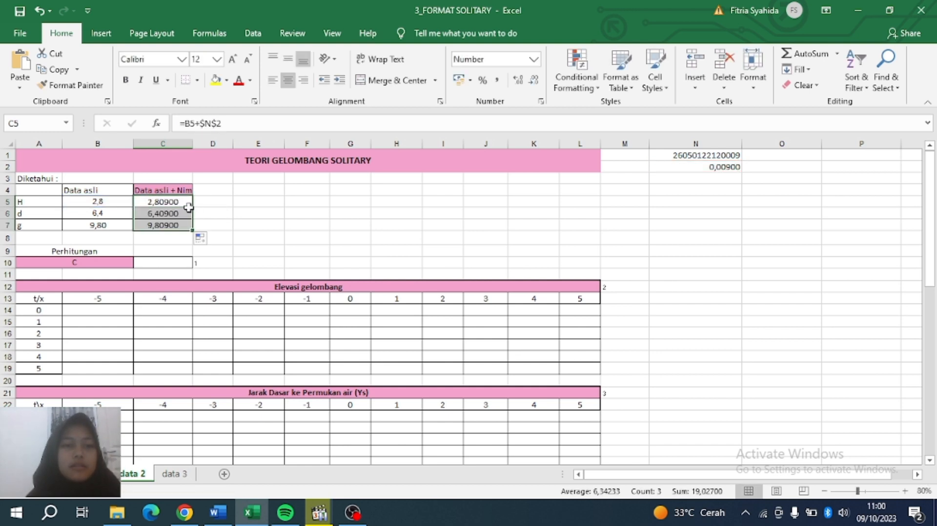
{"action": "left_click", "coordinate": [177, 213]}
{"action": "key", "text": "Down"}
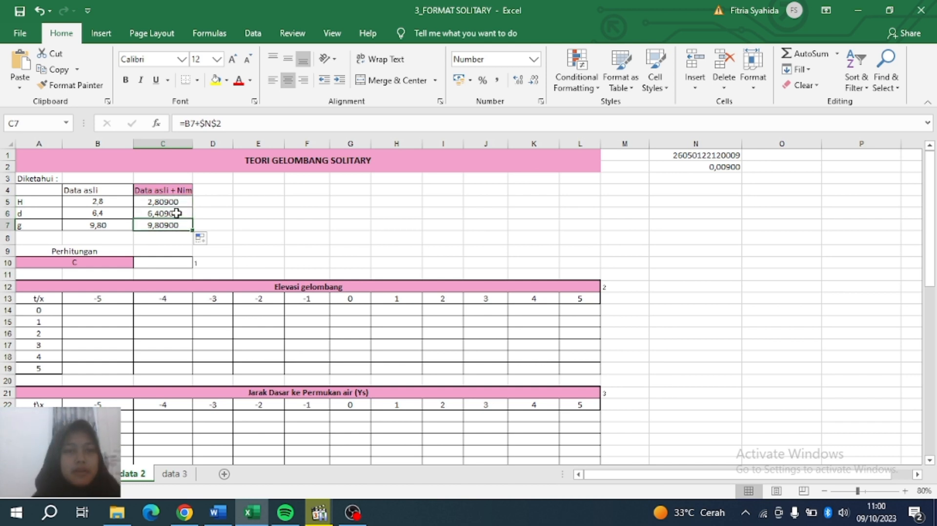
{"action": "left_click", "coordinate": [176, 213]}
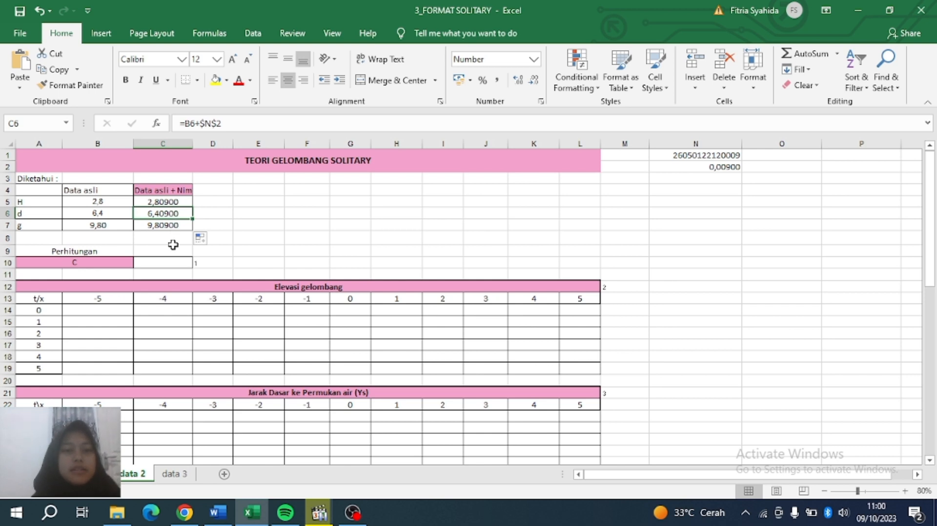
{"action": "left_click", "coordinate": [164, 266]}
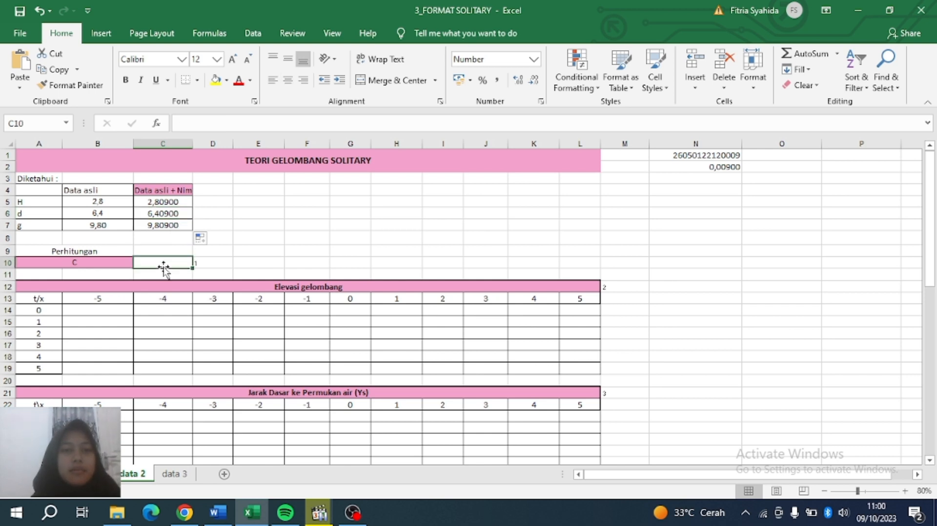
Enter =SQRT(C7*(C5+C6)) in C10 for the celerity, giving 9,50891.
{"action": "type", "text": "="}
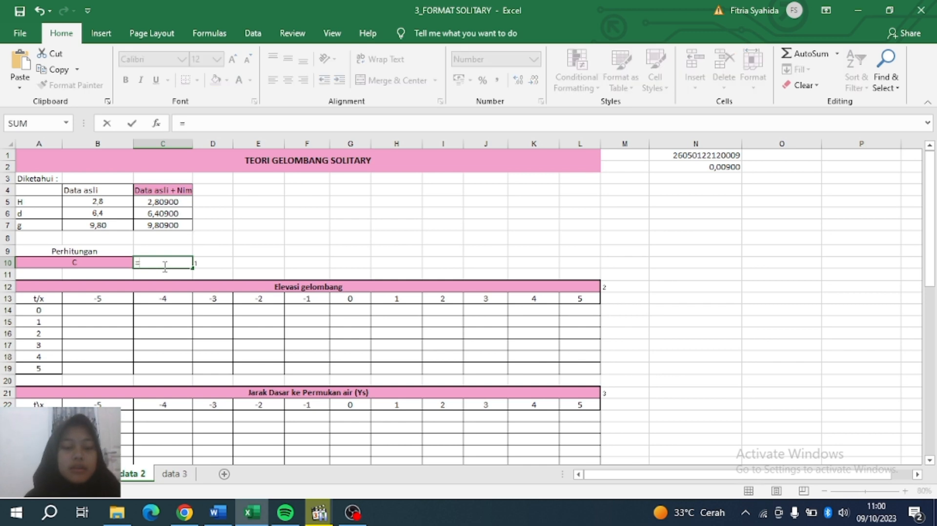
{"action": "type", "text": "SQR"}
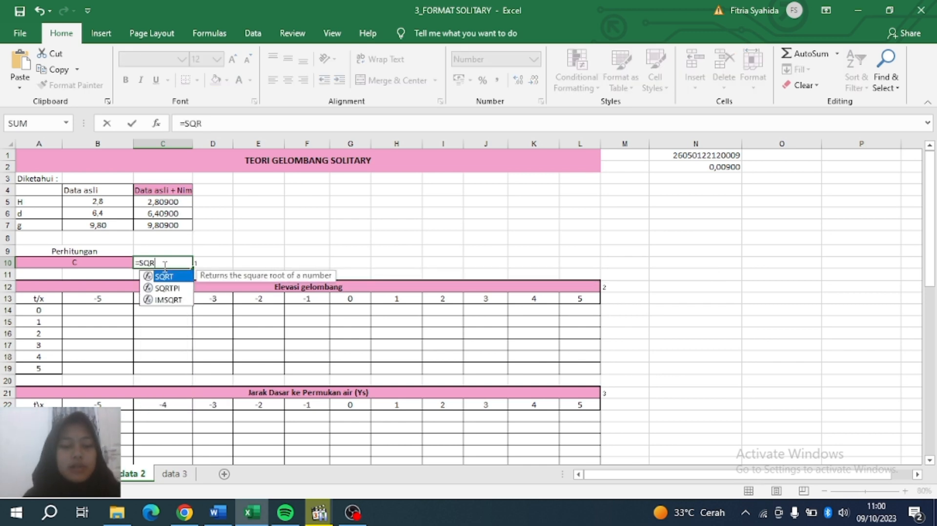
{"action": "type", "text": "T("}
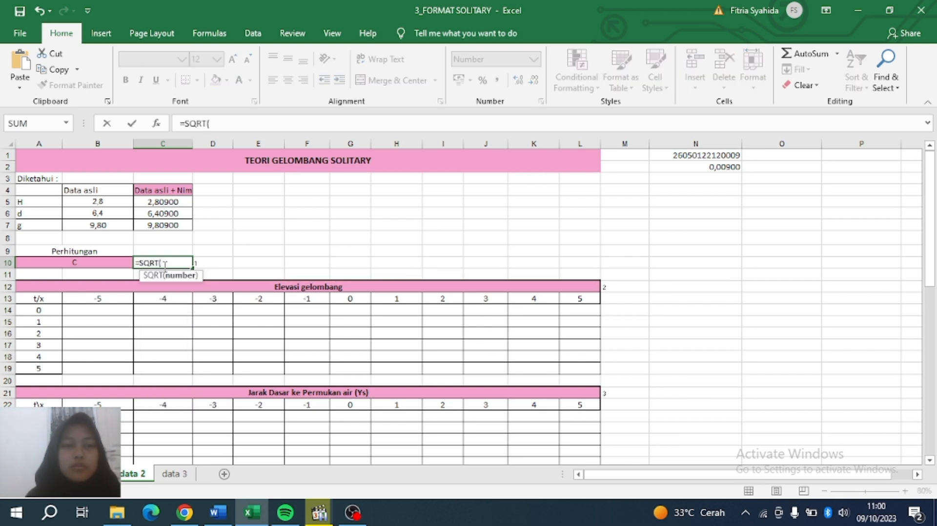
{"action": "left_click", "coordinate": [166, 230]}
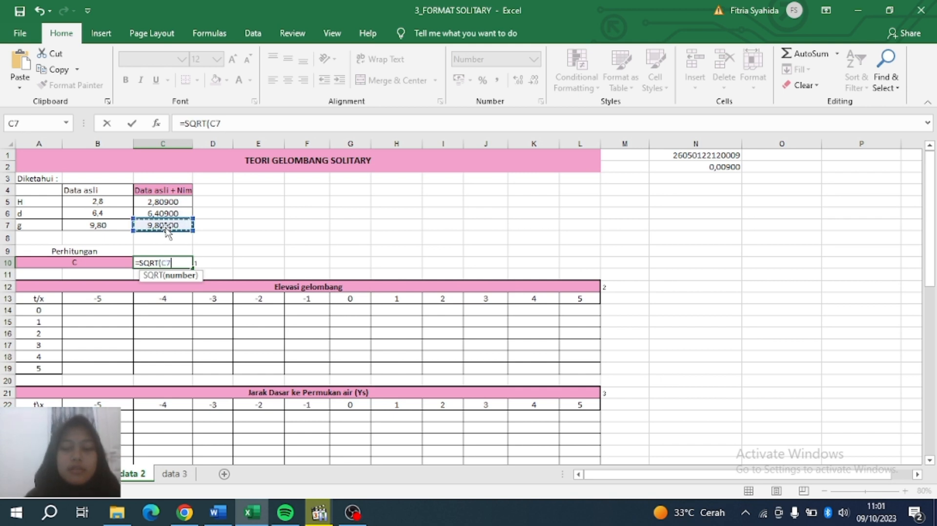
{"action": "type", "text": "*"}
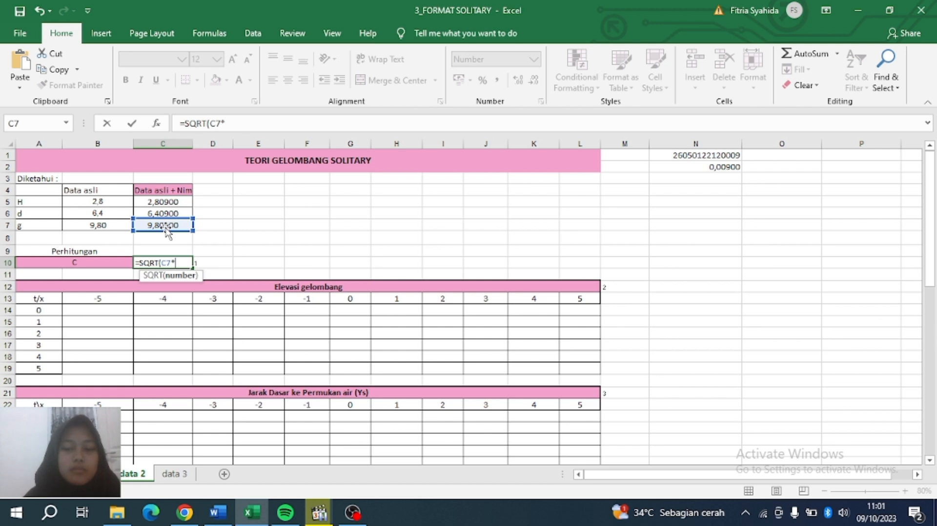
{"action": "type", "text": "("}
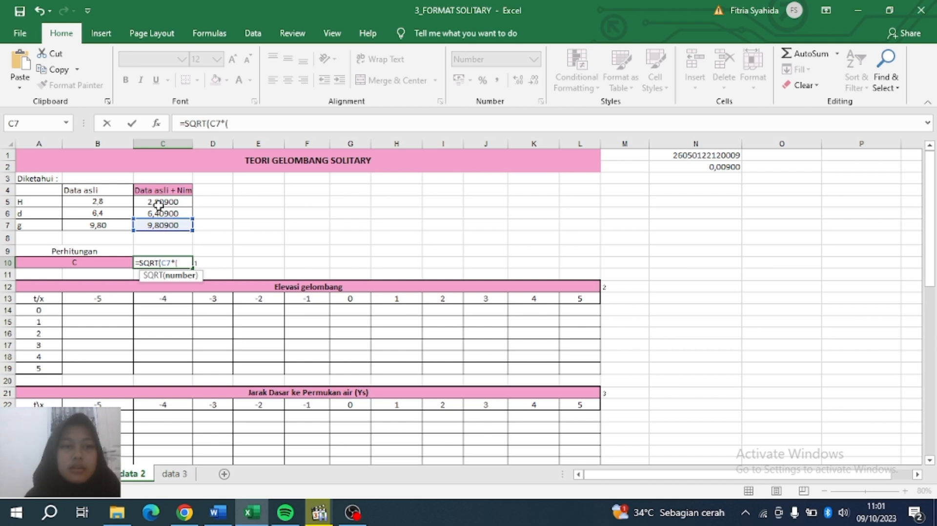
{"action": "left_click", "coordinate": [158, 202]}
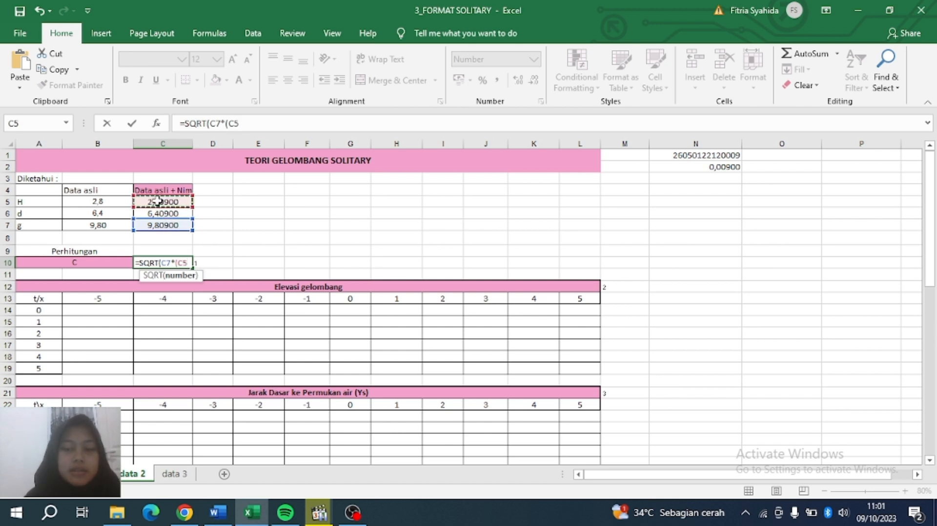
{"action": "type", "text": "+"}
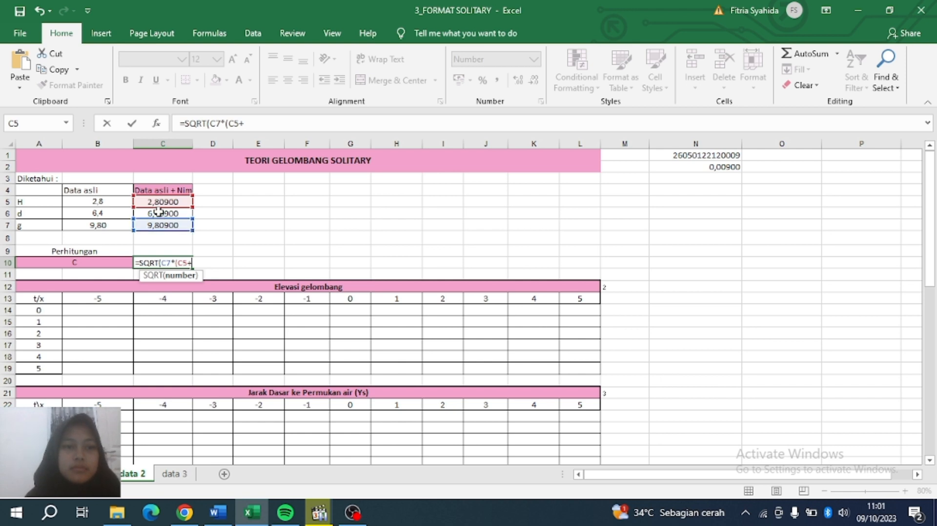
{"action": "left_click", "coordinate": [158, 212]}
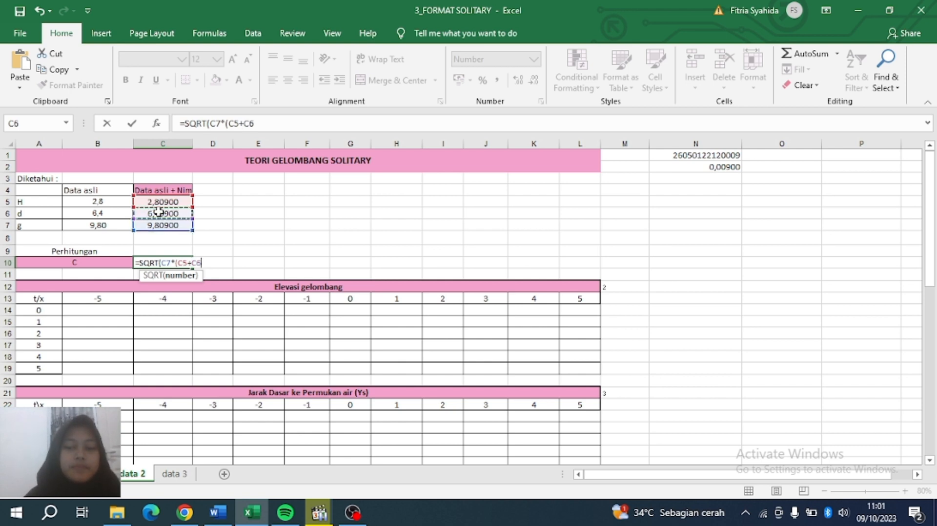
{"action": "type", "text": "))"}
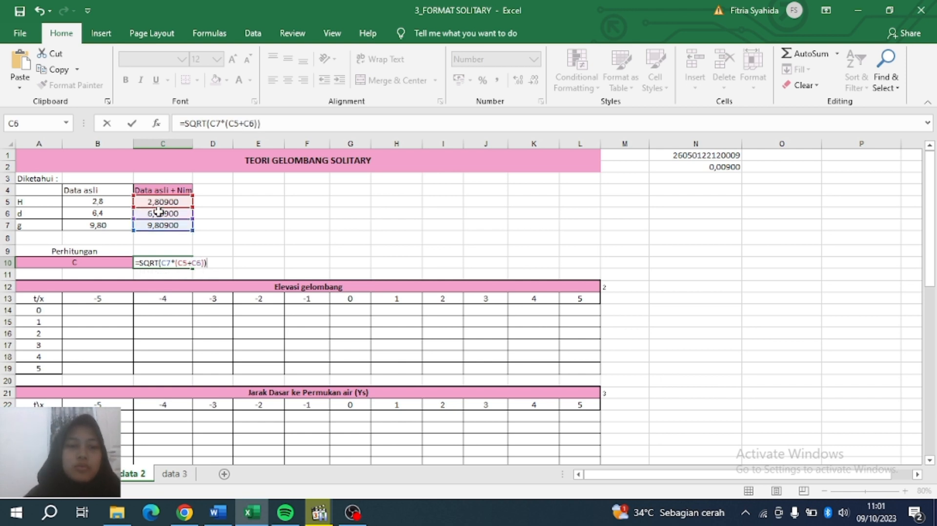
{"action": "key", "text": "Return"}
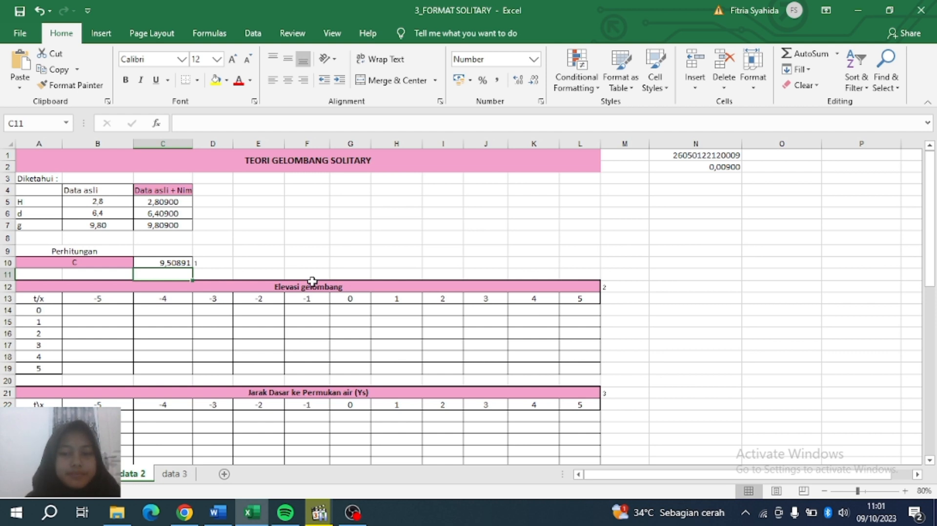
{"action": "left_click", "coordinate": [112, 310]}
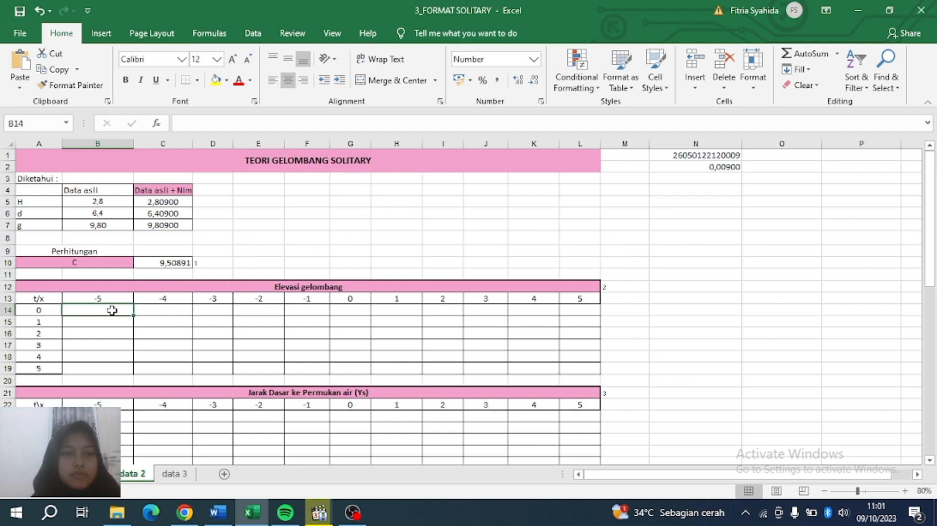
Start B14's formula as =$C$5* with an absolute wave-height reference.
{"action": "scroll", "coordinate": [347, 298], "scroll_direction": "down", "scroll_amount": 2}
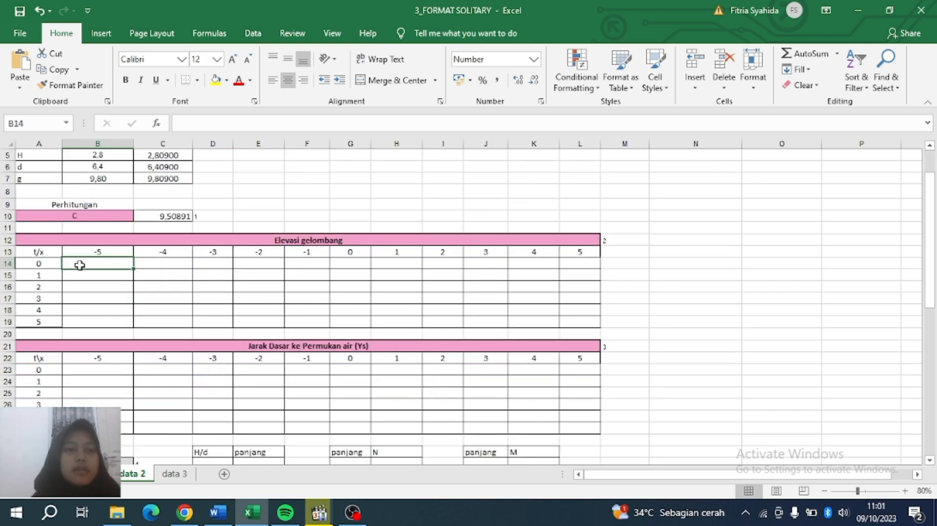
{"action": "left_click", "coordinate": [195, 128]}
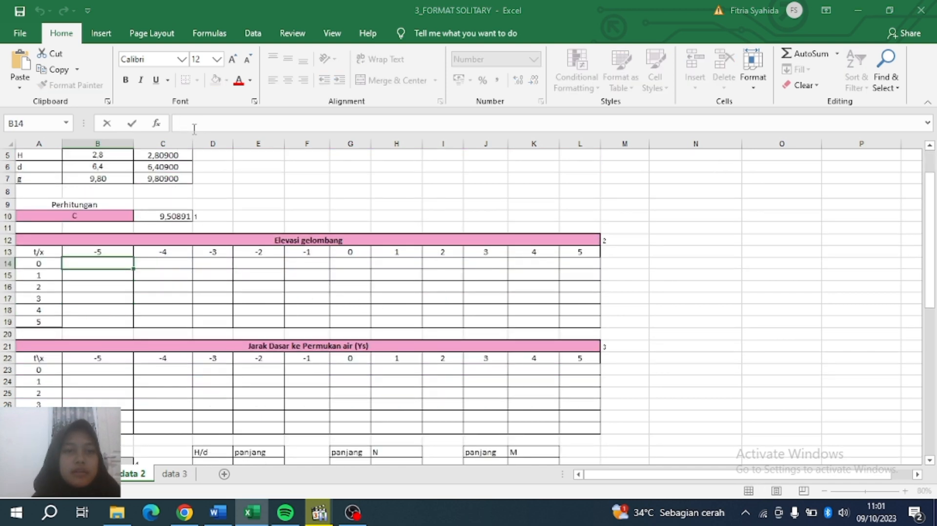
{"action": "type", "text": "="}
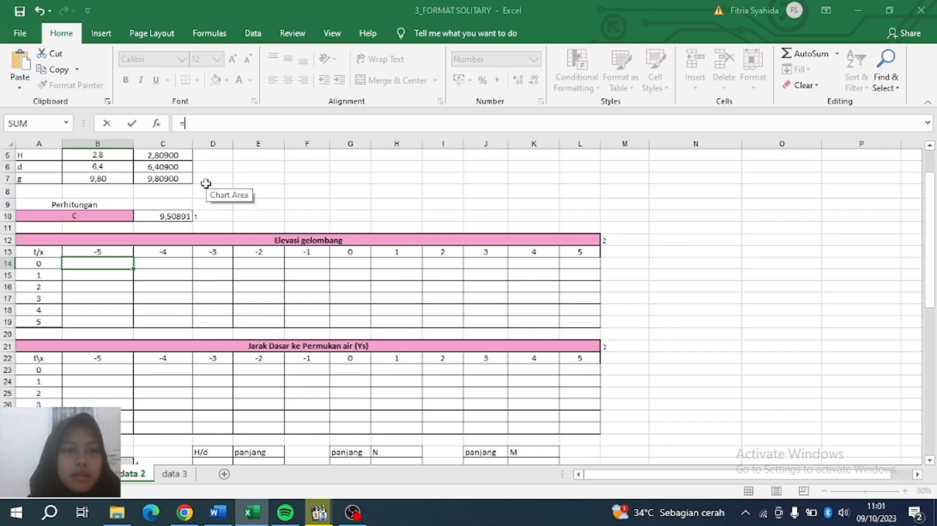
{"action": "left_click", "coordinate": [170, 155]}
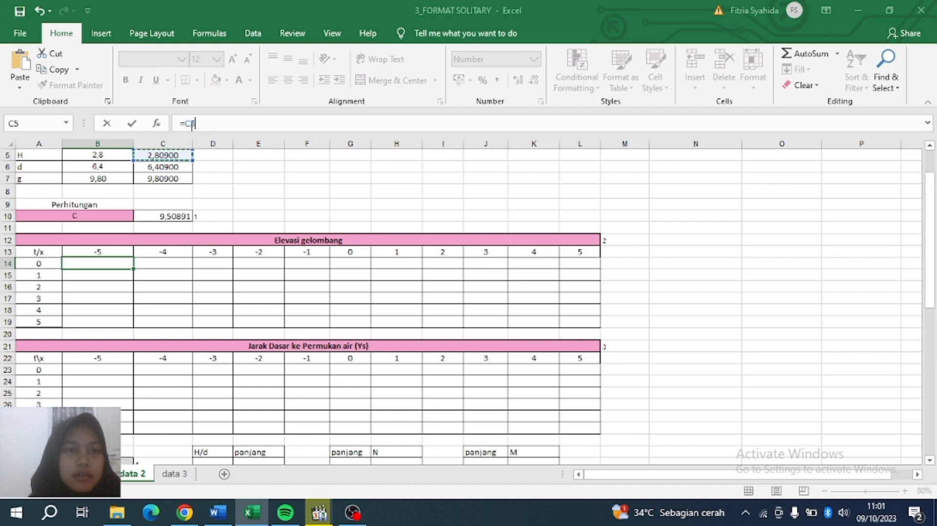
{"action": "left_click", "coordinate": [189, 123]}
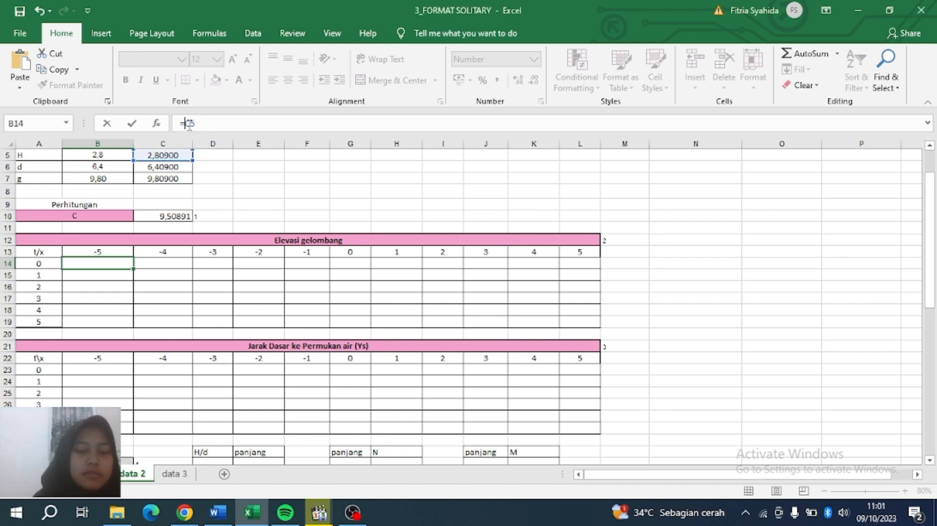
{"action": "key", "text": "F4"}
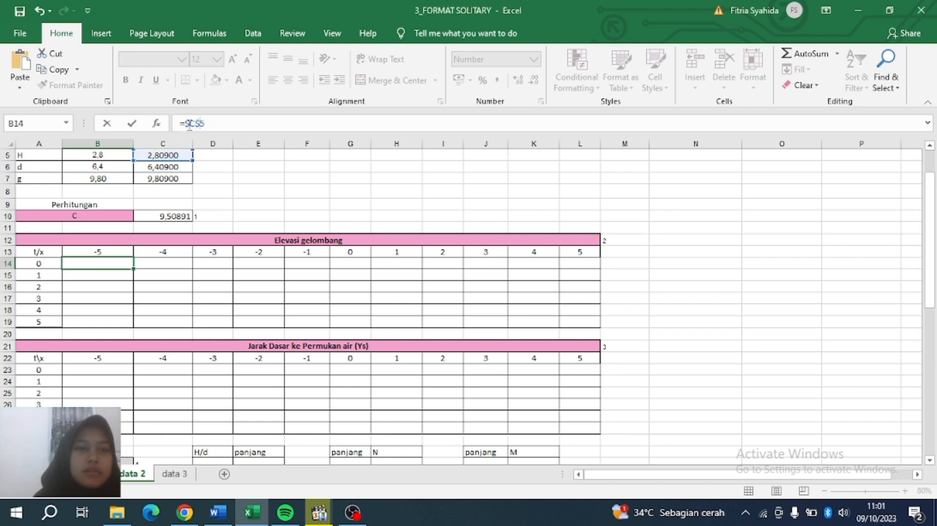
{"action": "type", "text": "*"}
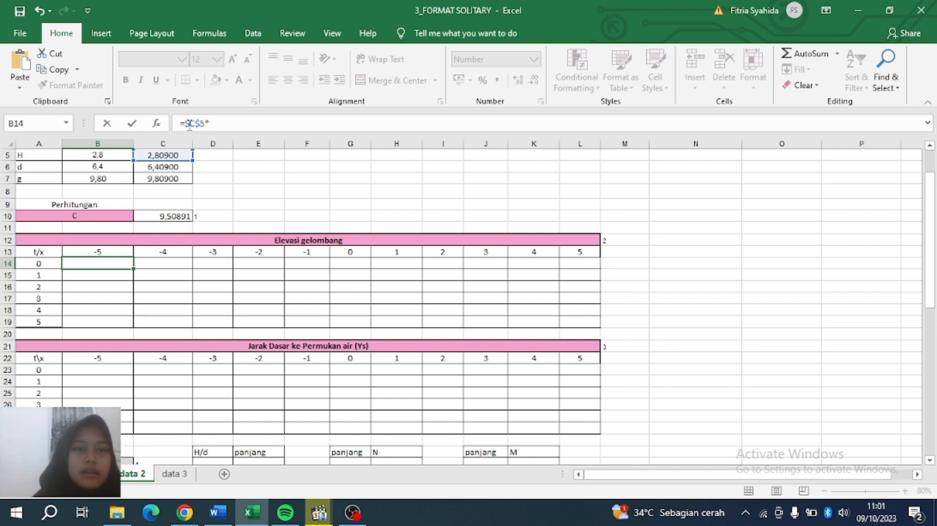
{"action": "type", "text": "1"}
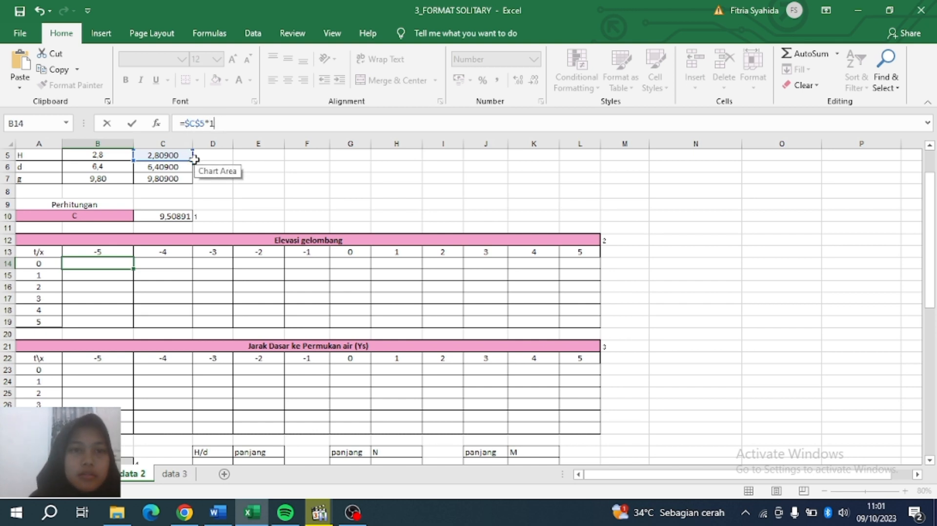
{"action": "key", "text": "BackSpace"}
Add the term (1/COSH(SQRT((3*$C$5)/(4*$C$6^3)))*( to the B14 formula.
{"action": "type", "text": "("}
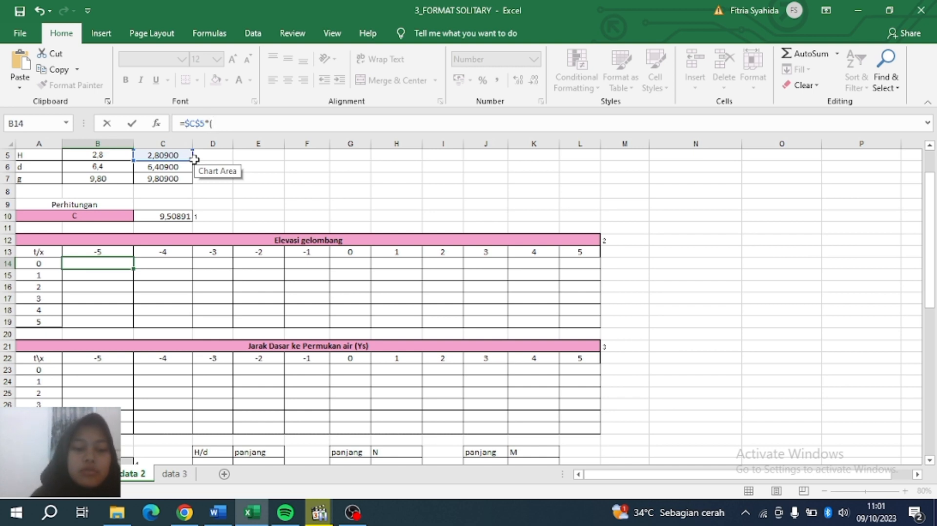
{"action": "type", "text": "1/COS"}
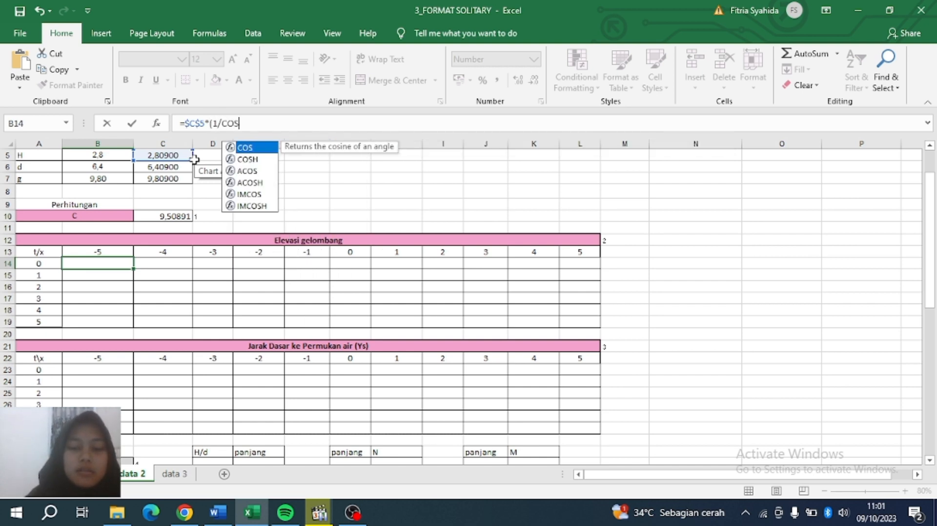
{"action": "type", "text": "H"}
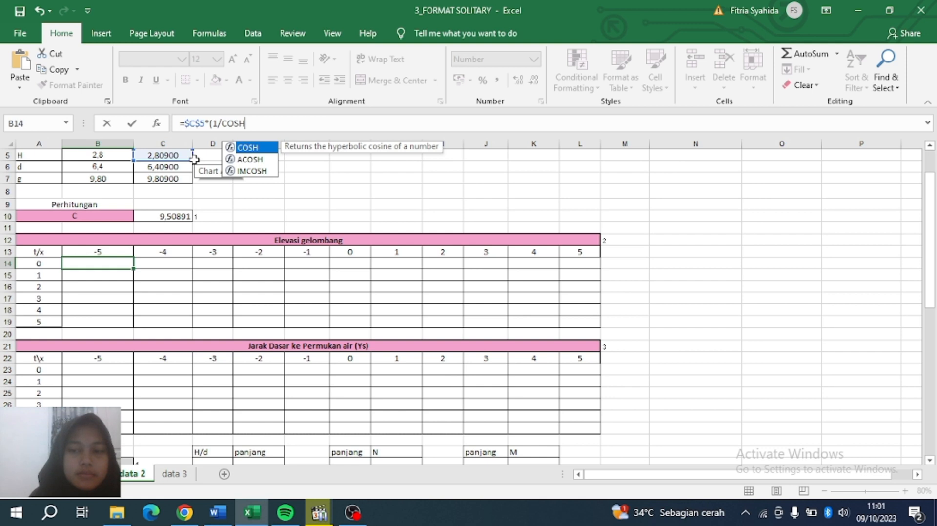
{"action": "type", "text": "("}
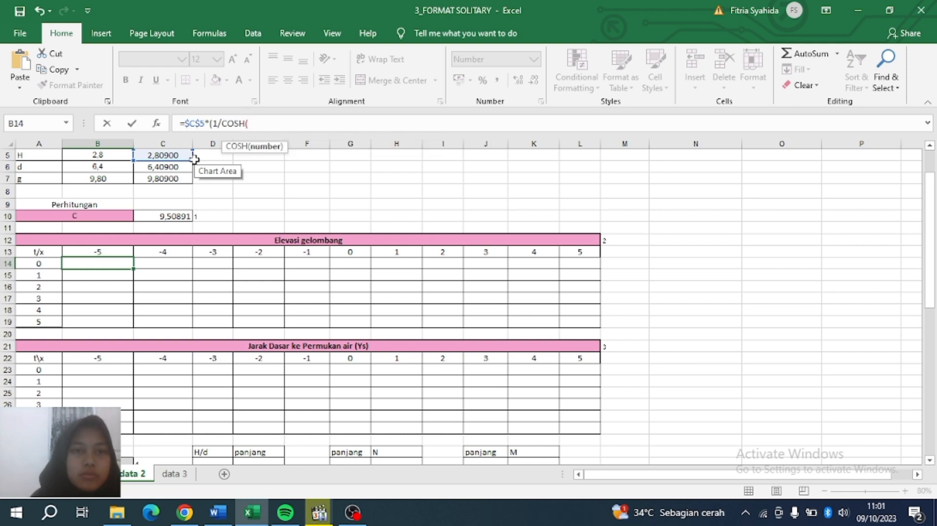
{"action": "type", "text": "$QRT"}
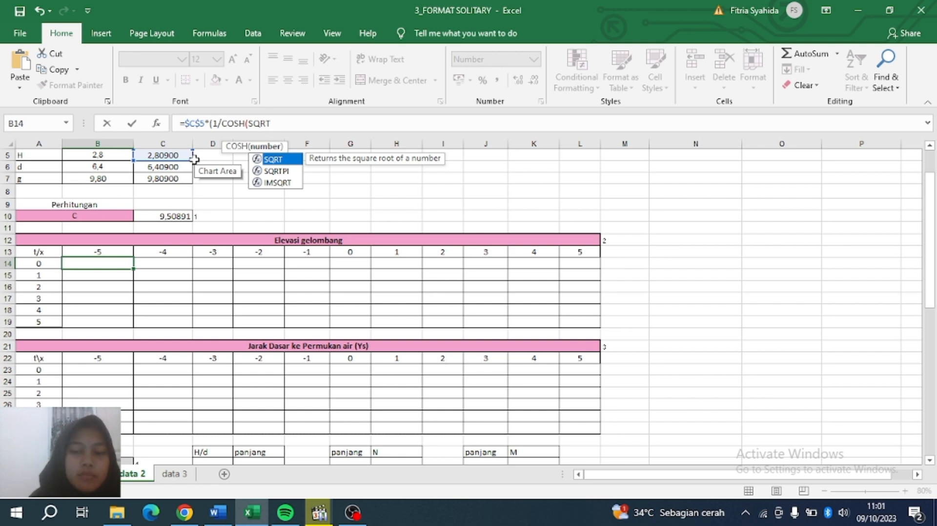
{"action": "type", "text": "((3"}
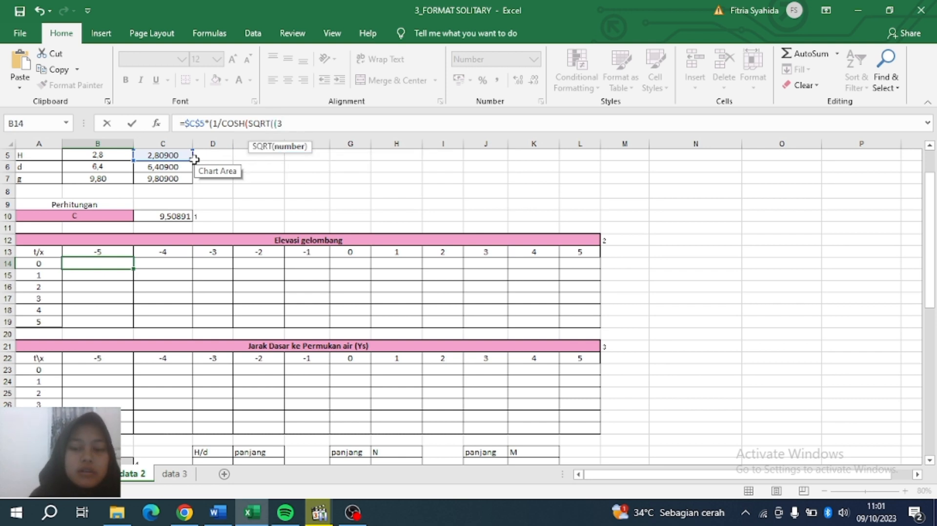
{"action": "type", "text": "*"}
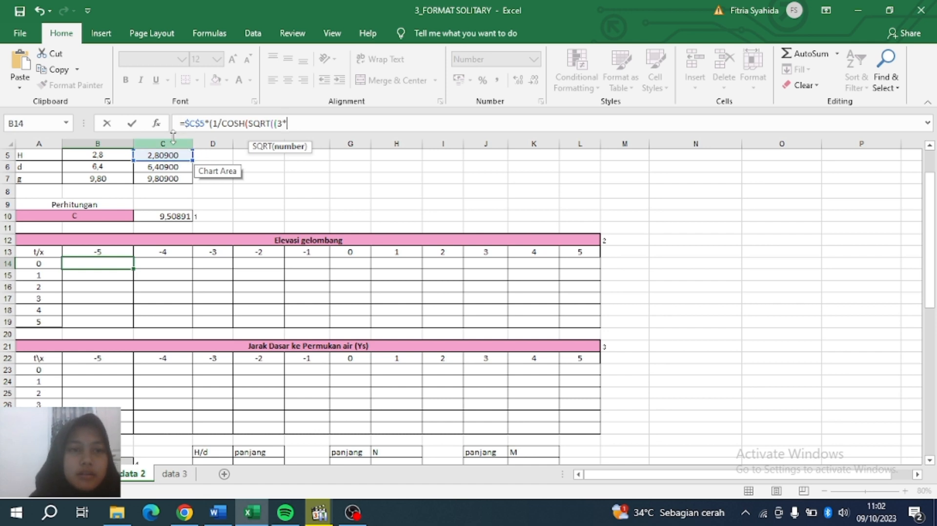
{"action": "left_click", "coordinate": [161, 154]}
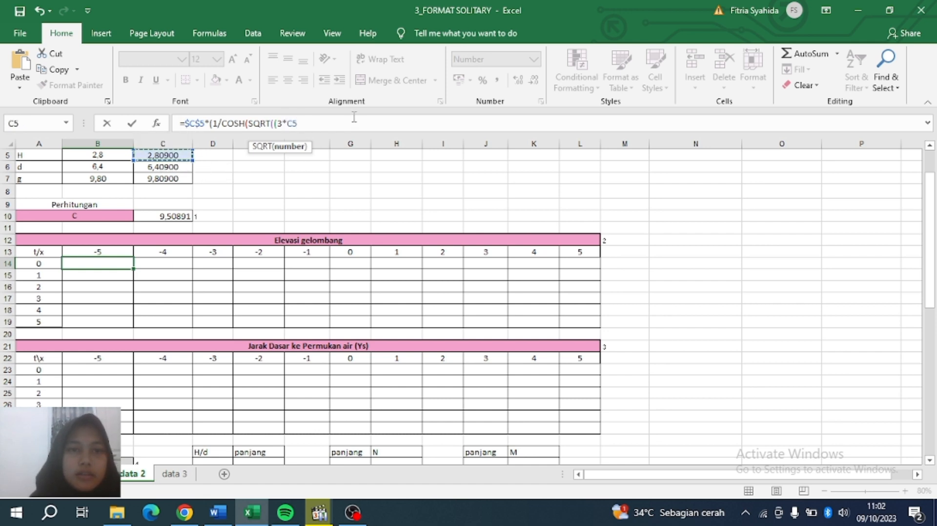
{"action": "left_click", "coordinate": [287, 123]}
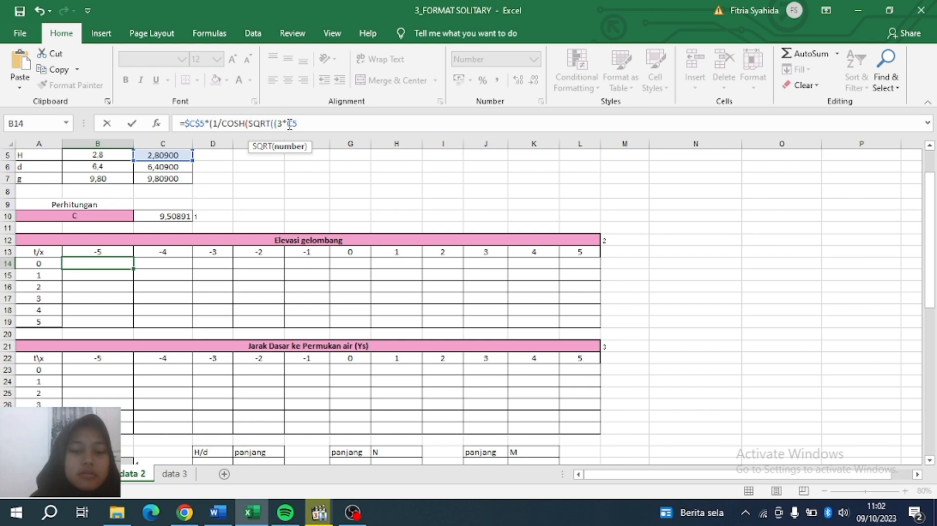
{"action": "key", "text": "F4"}
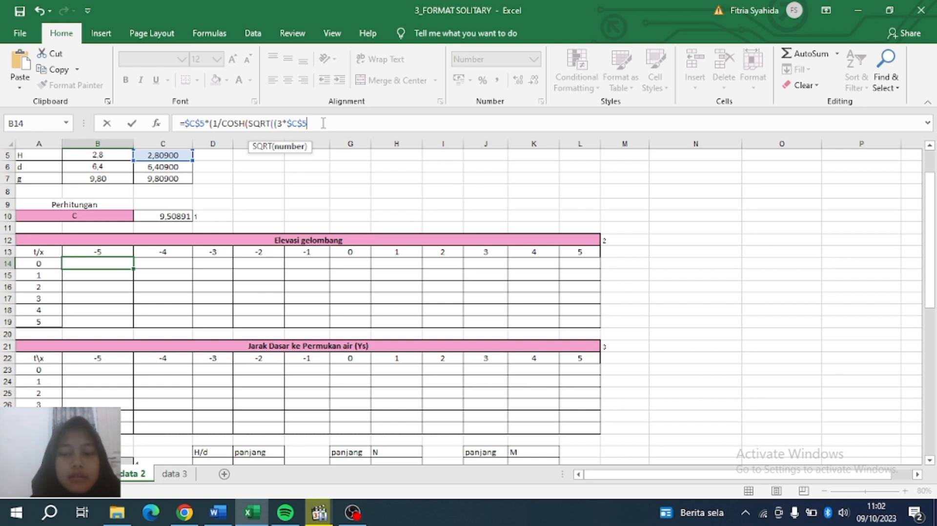
{"action": "type", "text": ")/"}
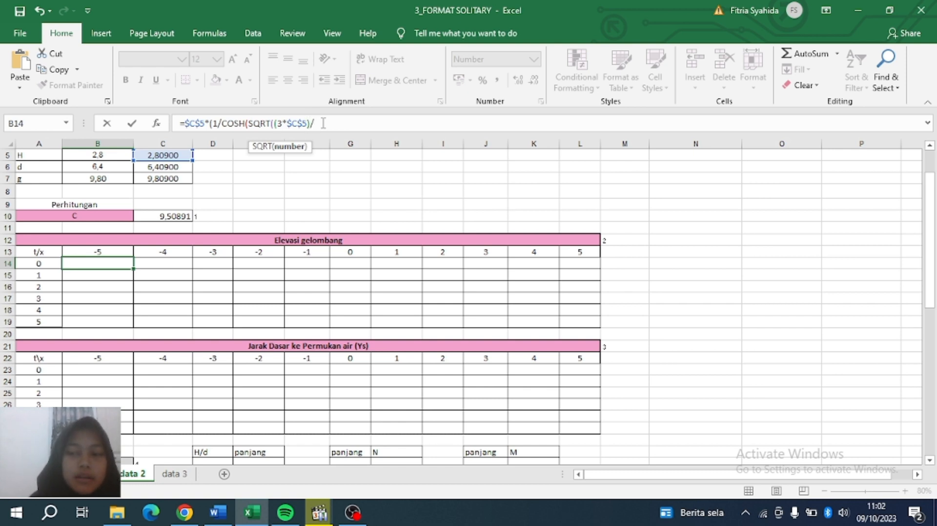
{"action": "type", "text": "(4"}
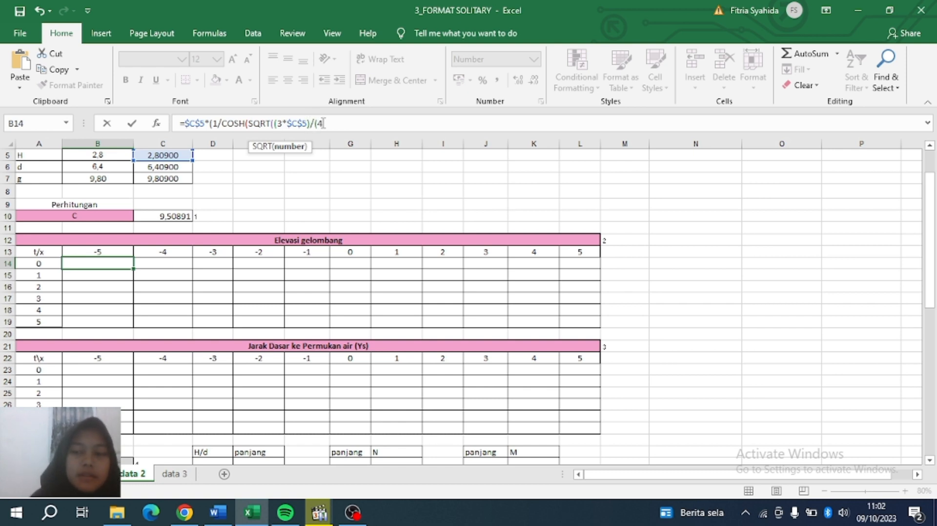
{"action": "type", "text": "*"}
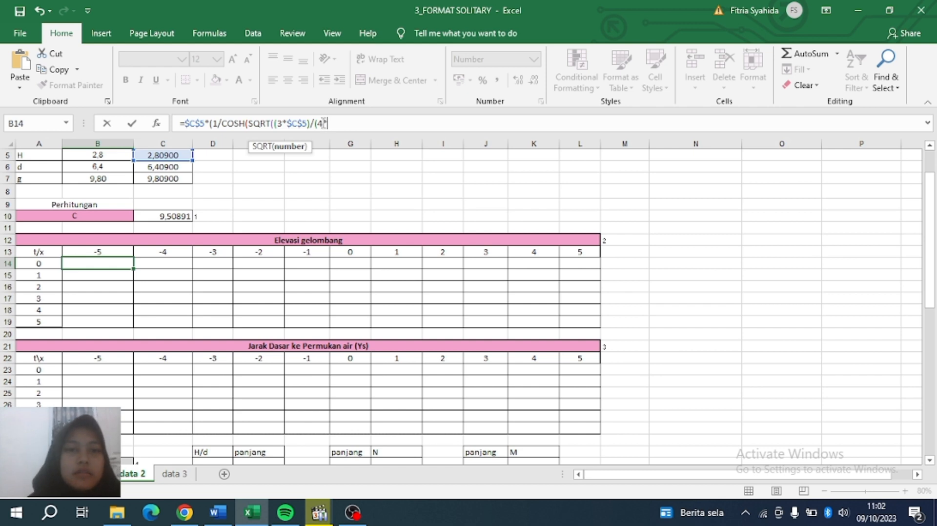
{"action": "left_click", "coordinate": [152, 168]}
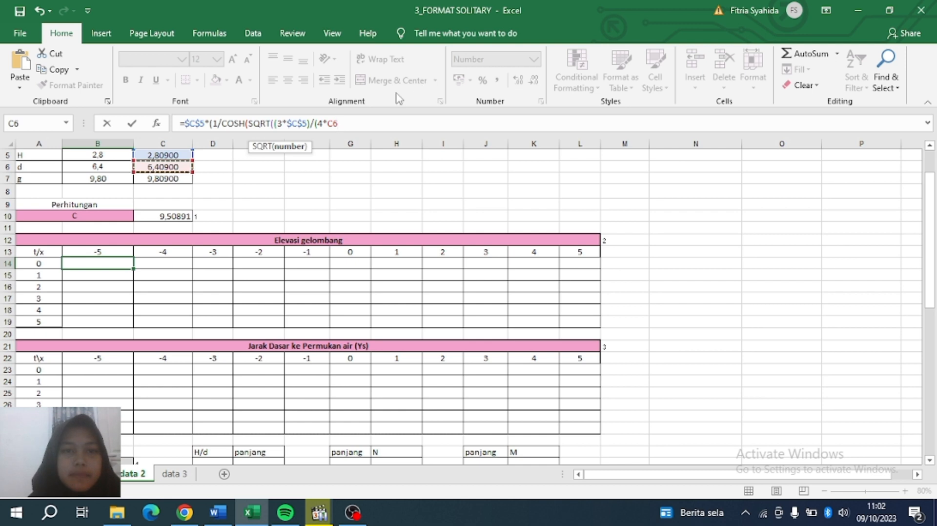
{"action": "left_click", "coordinate": [327, 123]}
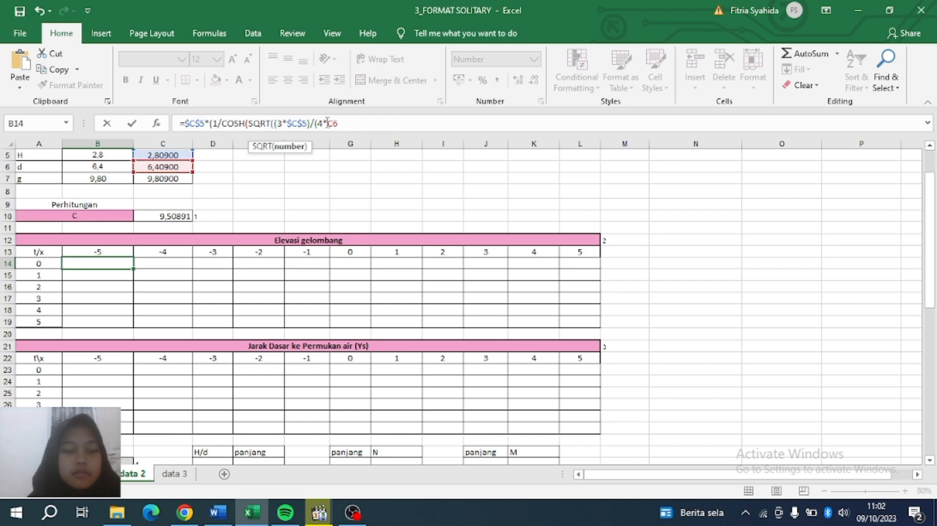
{"action": "type", "text": "$"}
{"action": "key", "text": "Right"}
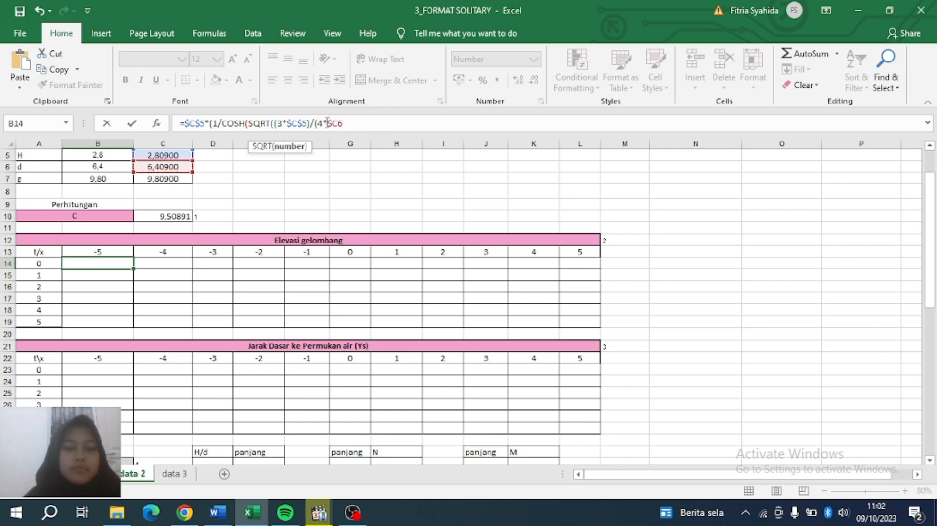
{"action": "type", "text": "$6"}
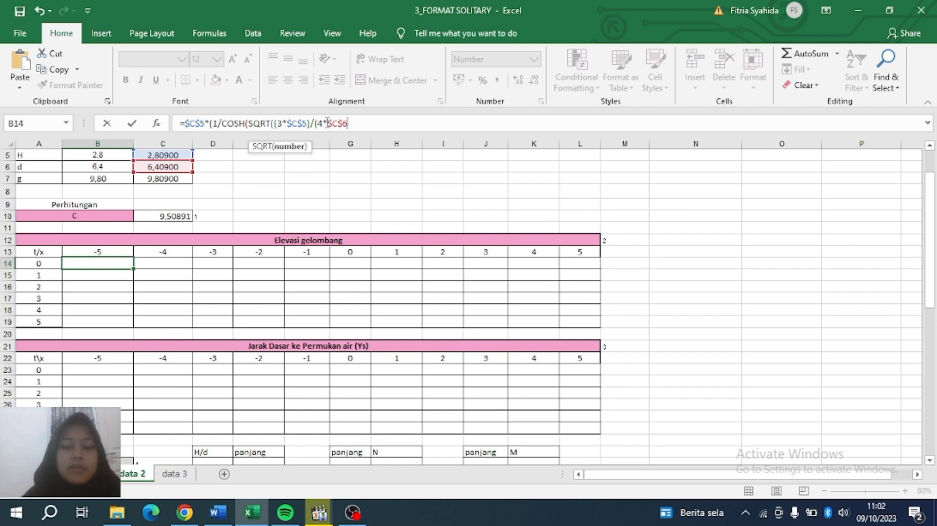
{"action": "type", "text": "^"}
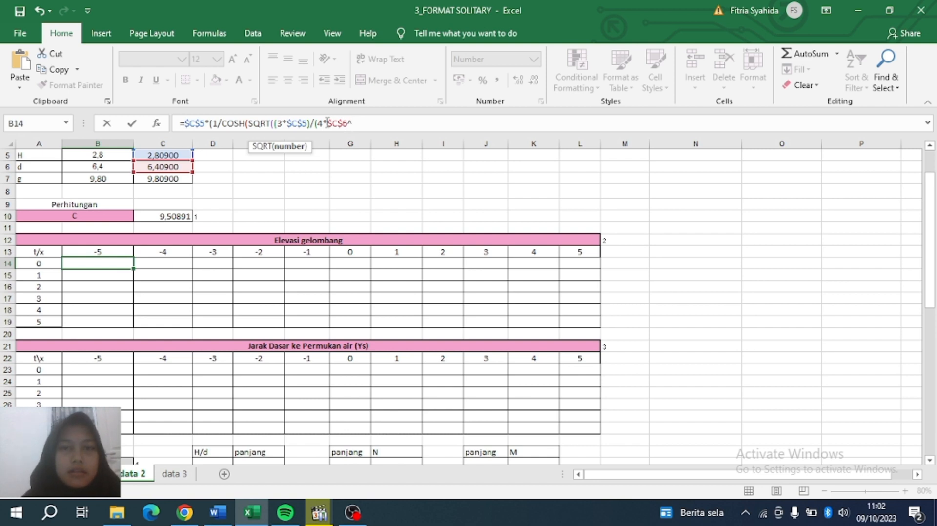
{"action": "type", "text": "3"}
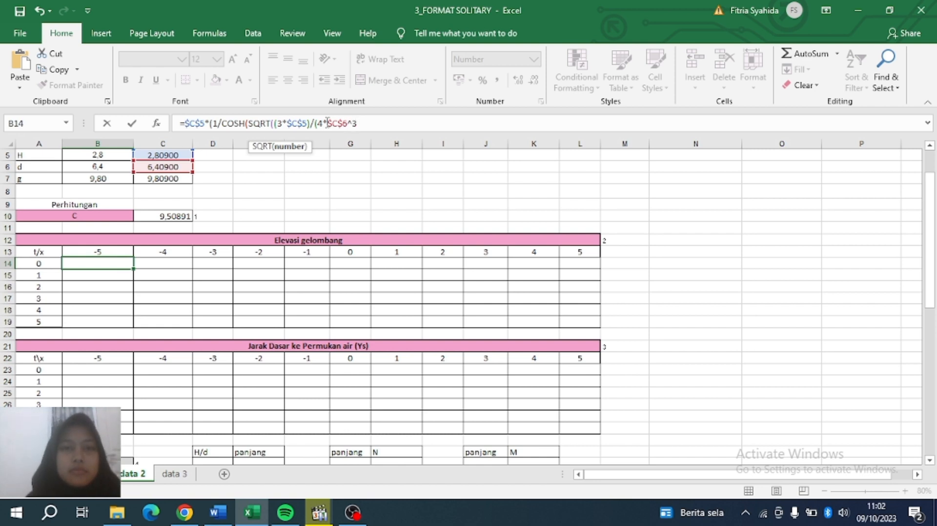
{"action": "type", "text": ")))"}
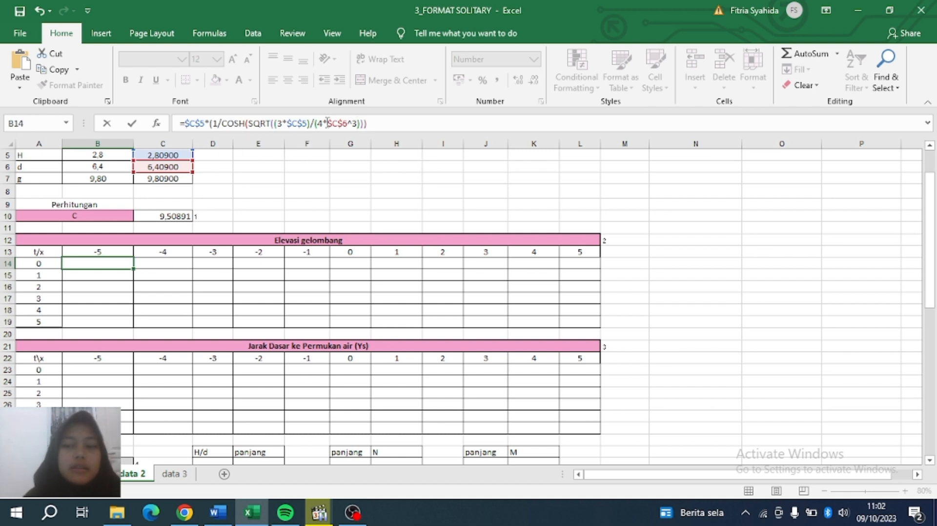
{"action": "type", "text": "*("}
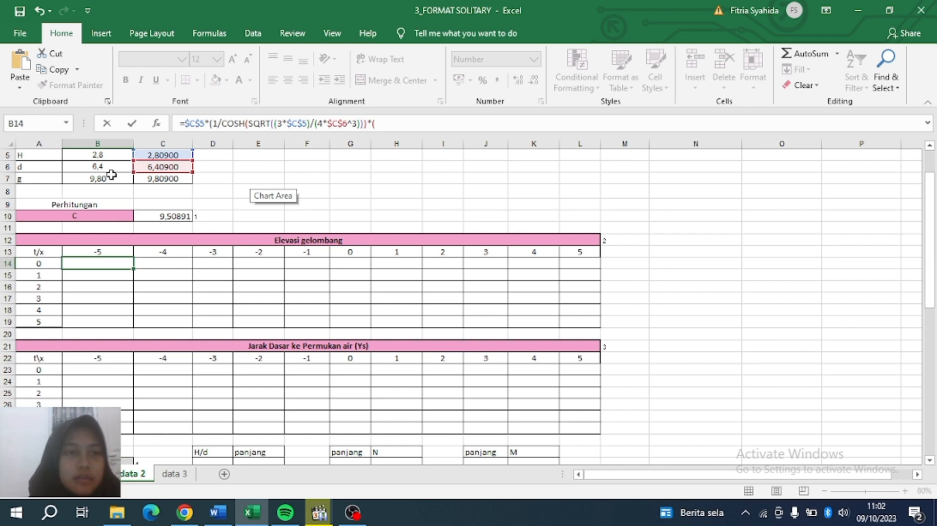
Extend the B14 formula with B$13-($C$10*, referencing x in B13 and celerity in C10.
{"action": "scroll", "coordinate": [111, 174], "scroll_direction": "up", "scroll_amount": 2}
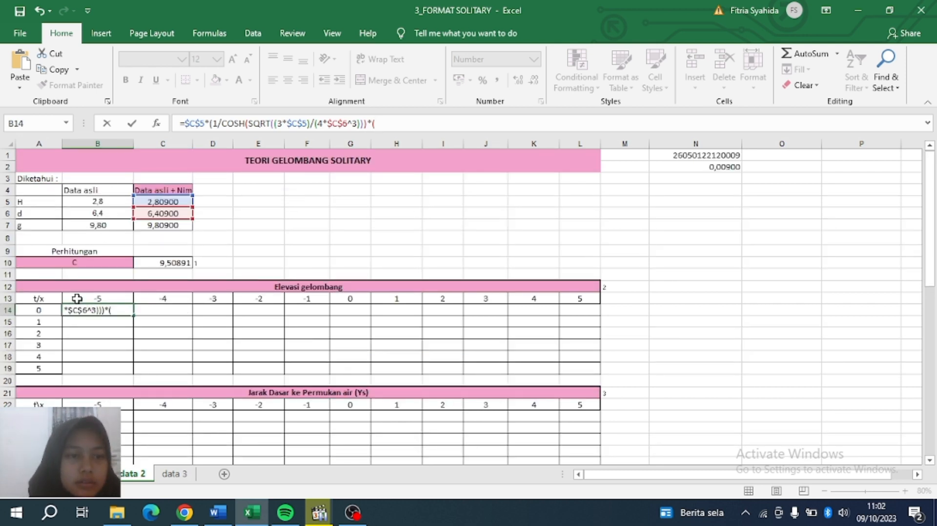
{"action": "left_click", "coordinate": [85, 299]}
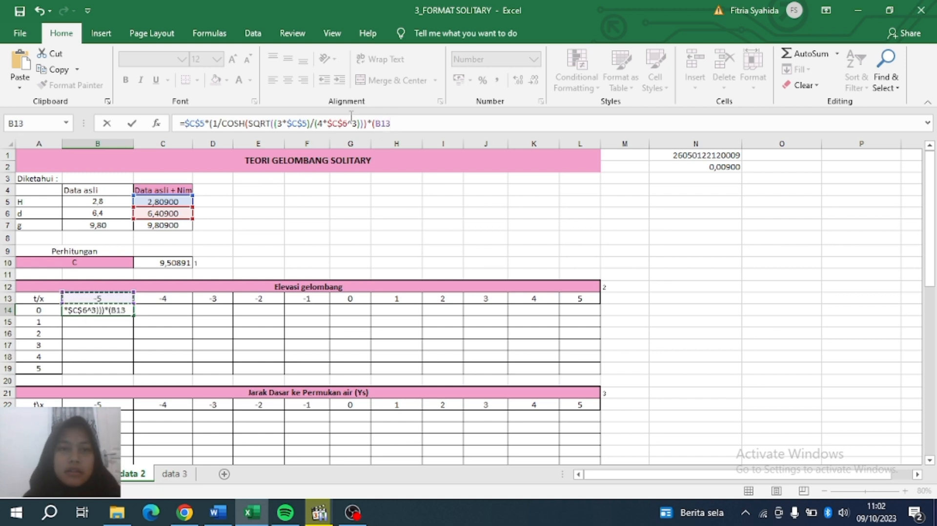
{"action": "left_click", "coordinate": [375, 124]}
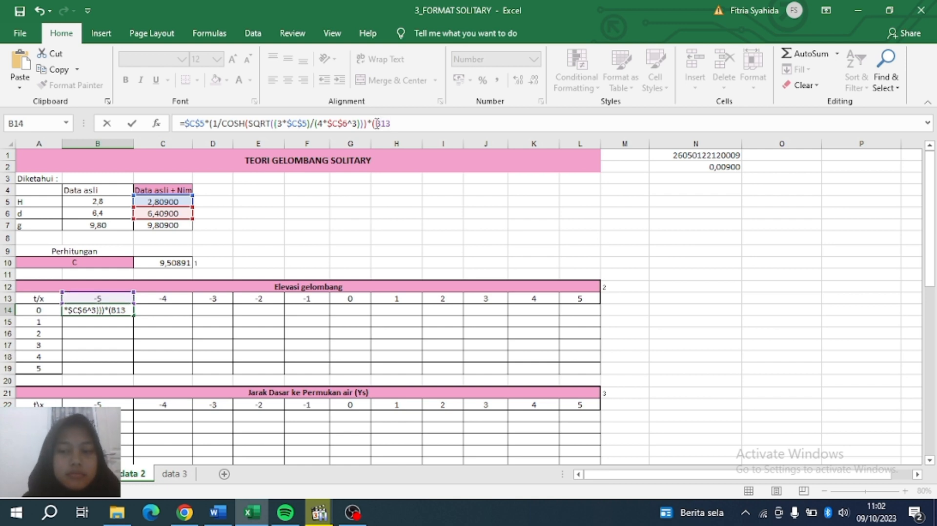
{"action": "type", "text": "$5*"}
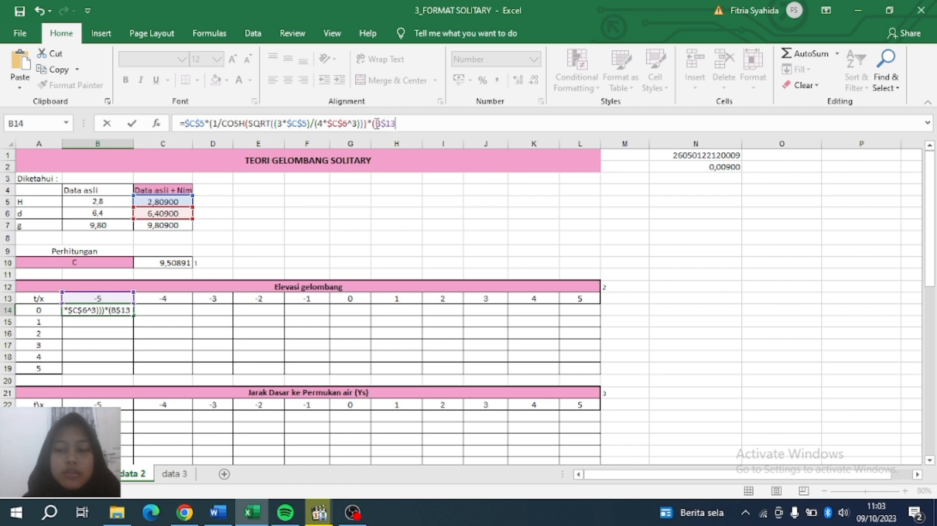
{"action": "type", "text": "("}
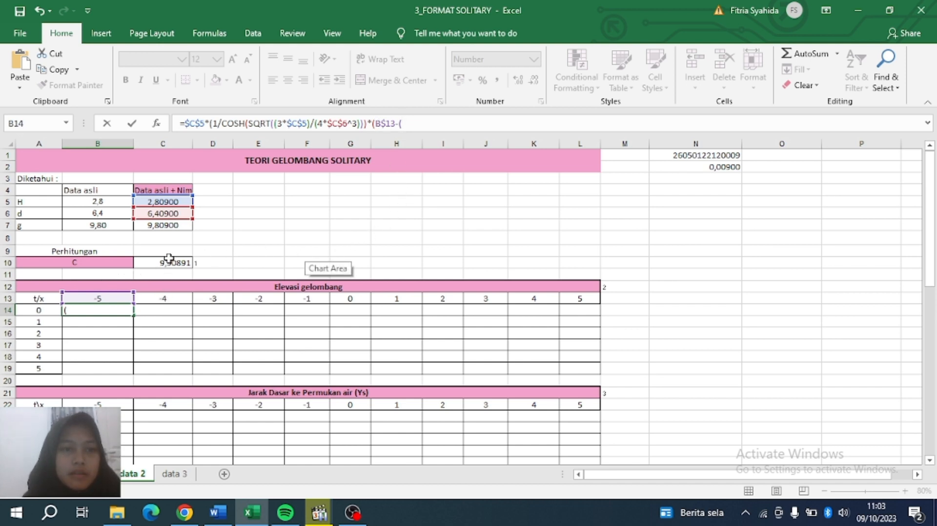
{"action": "left_click", "coordinate": [151, 263]}
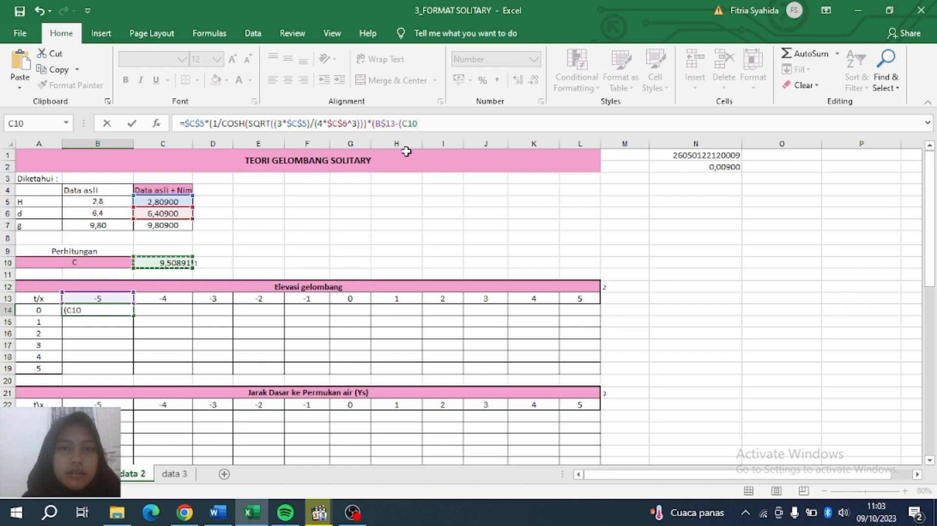
{"action": "left_click", "coordinate": [404, 124]}
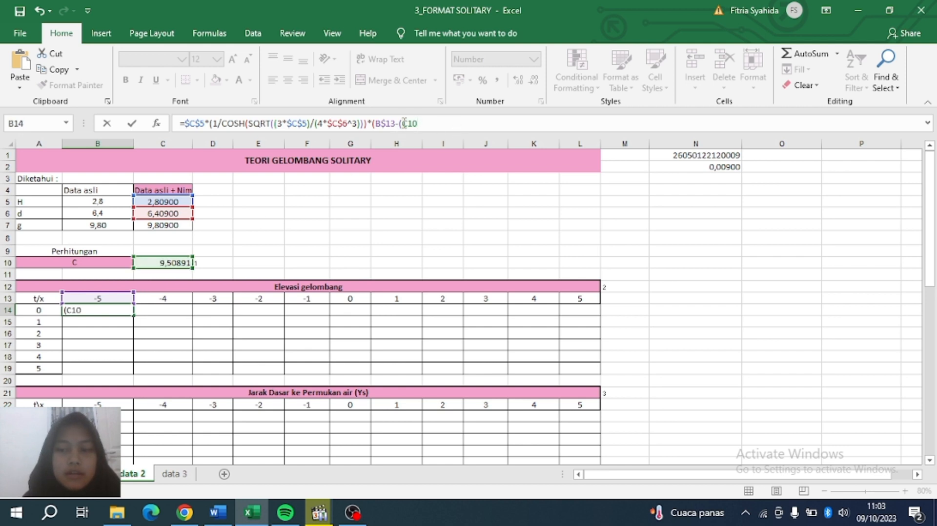
{"action": "type", "text": "$"}
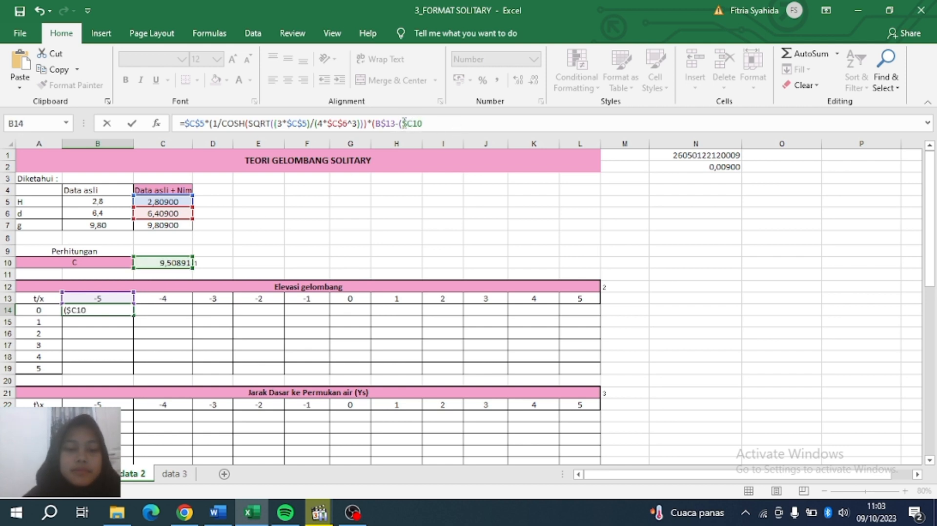
{"action": "key", "text": "Right"}
{"action": "type", "text": "$"}
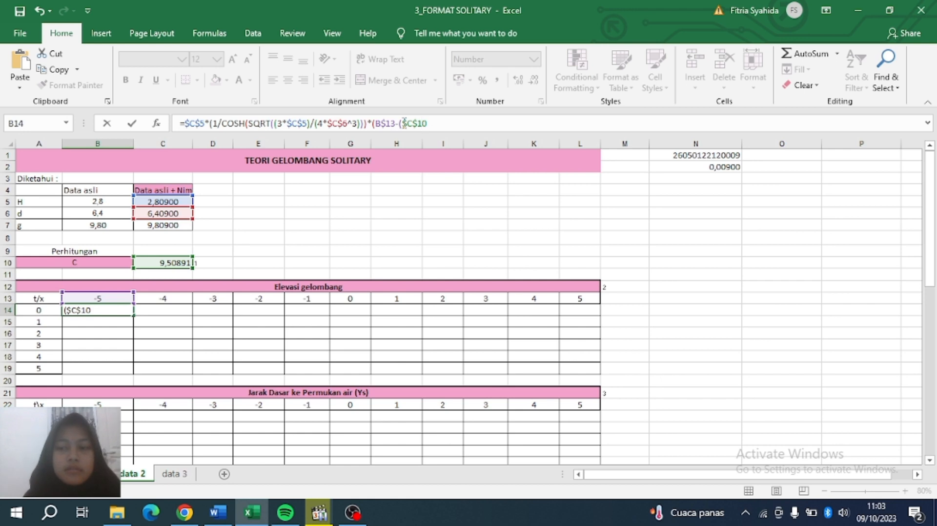
{"action": "key", "text": "Right"}
{"action": "type", "text": "*"}
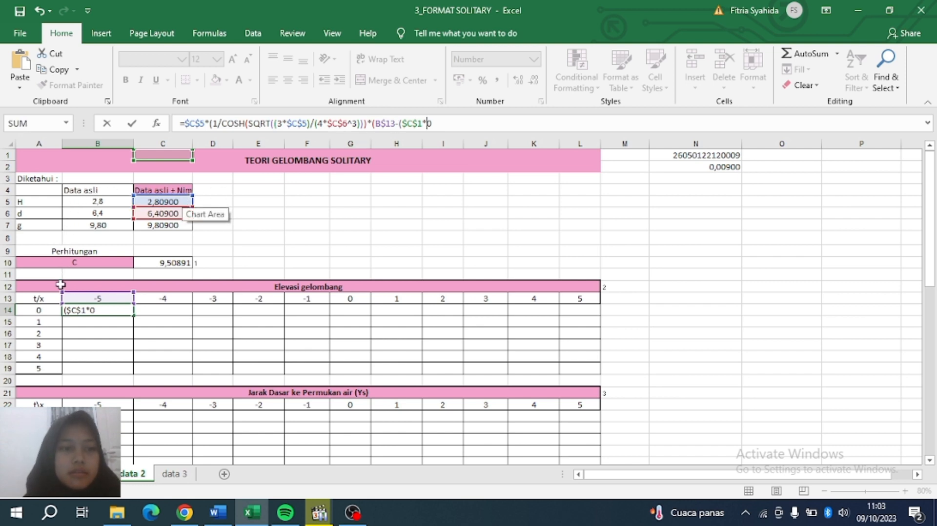
Add the time reference $A14, close the brackets and square the term with ^2.
{"action": "left_click", "coordinate": [39, 311]}
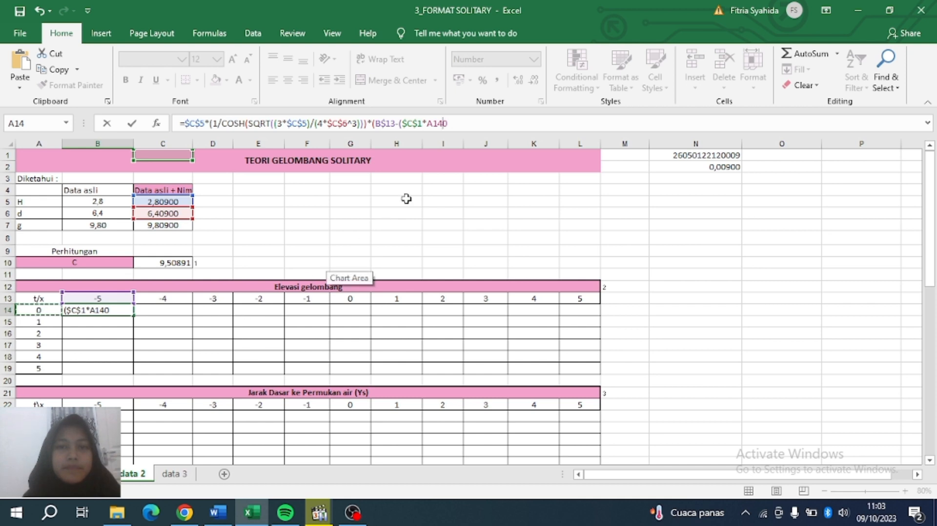
{"action": "left_click", "coordinate": [473, 122]}
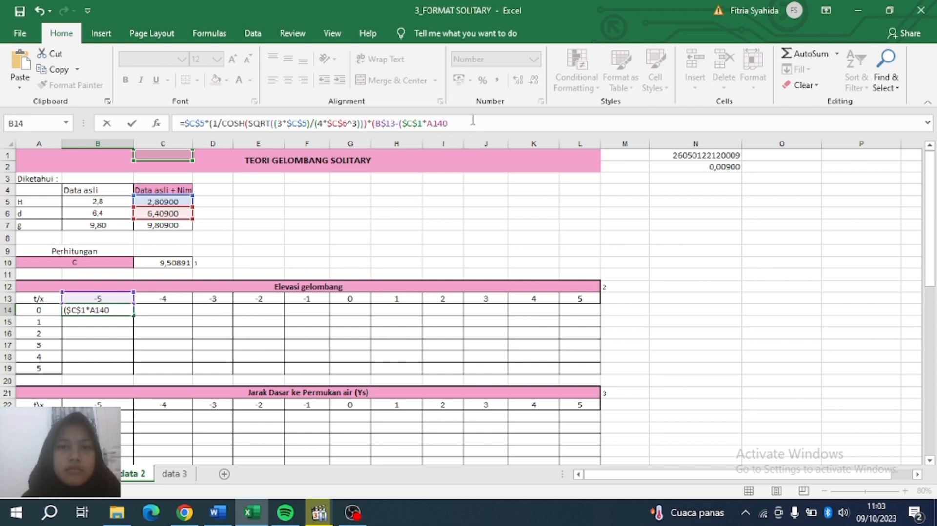
{"action": "key", "text": "BackSpace"}
{"action": "key", "text": "BackSpace"}
{"action": "key", "text": "BackSpace"}
{"action": "key", "text": "BackSpace"}
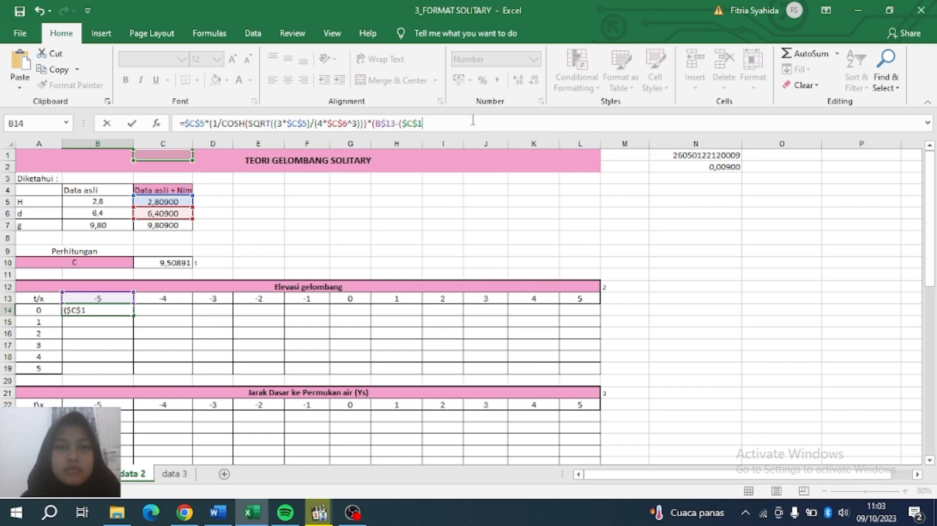
{"action": "type", "text": "0*"}
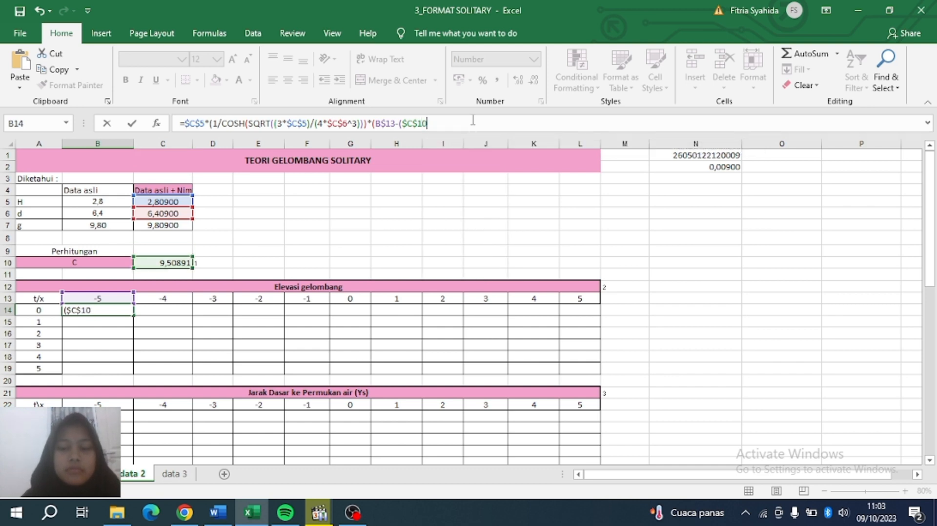
{"action": "left_click", "coordinate": [38, 310]}
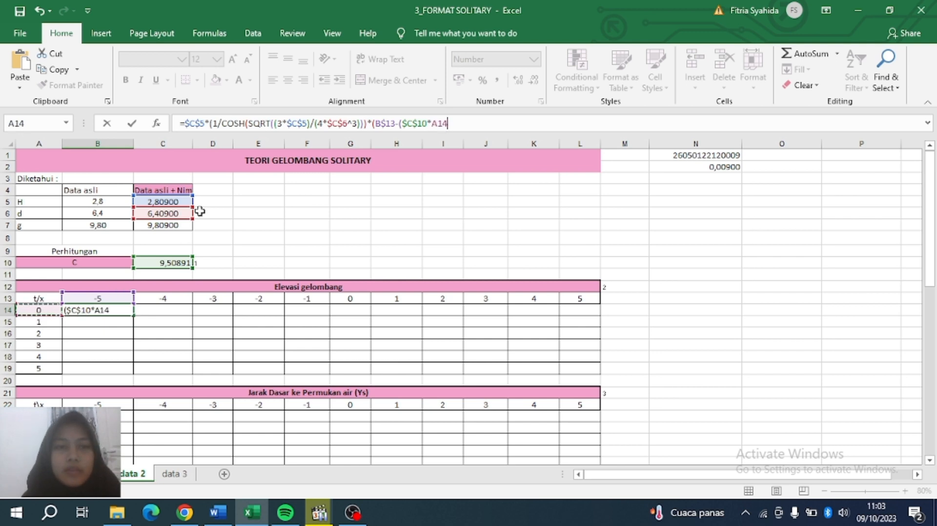
{"action": "left_click", "coordinate": [432, 124]}
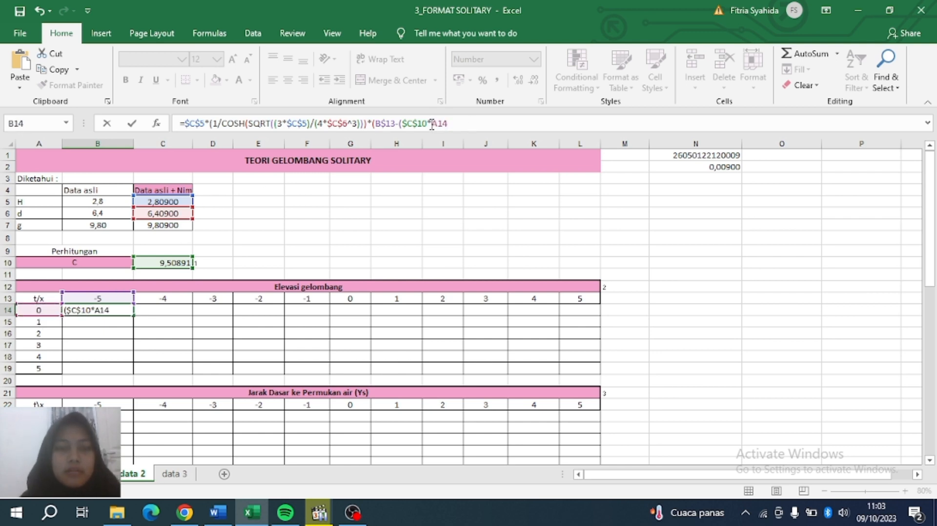
{"action": "type", "text": "$"}
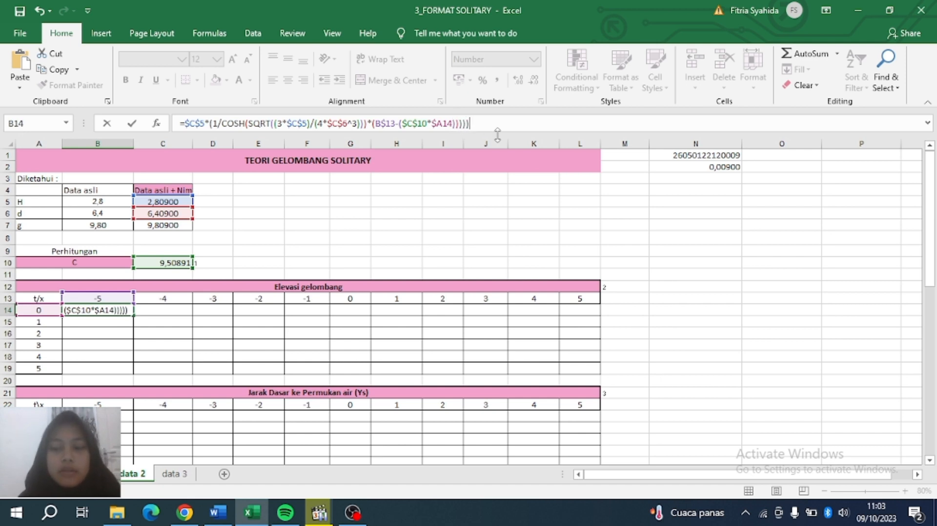
{"action": "type", "text": "2"}
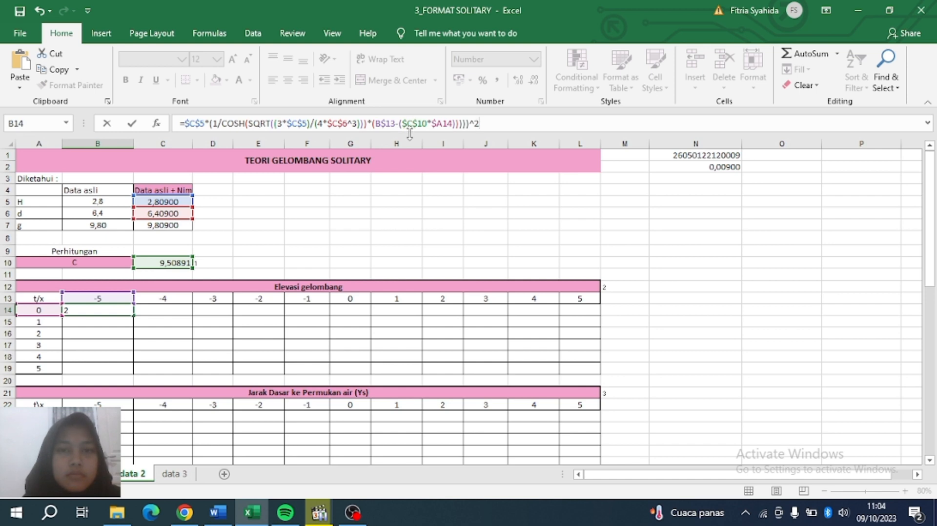
Remove the extra closing parentheses before ^2 so B14 commits and shows 2,31427.
{"action": "key", "text": "Return"}
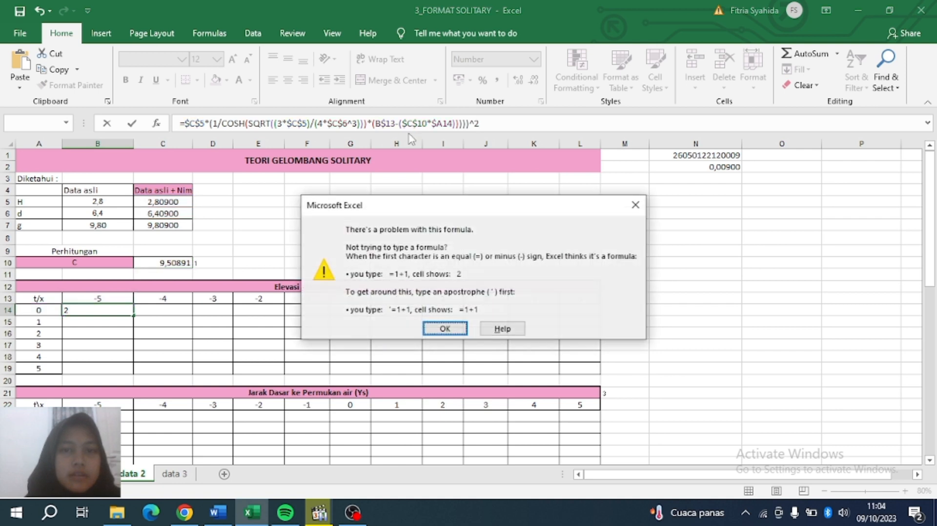
{"action": "left_click", "coordinate": [432, 329]}
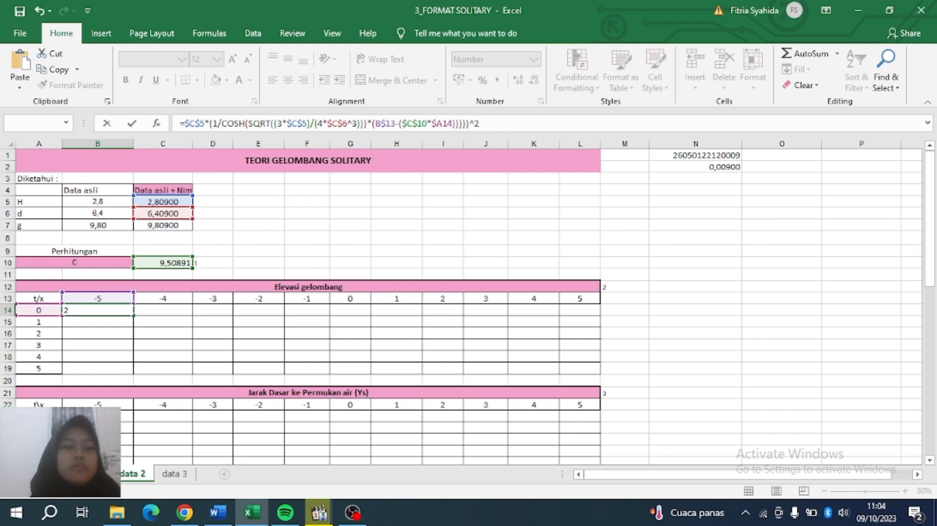
{"action": "key", "text": "Return"}
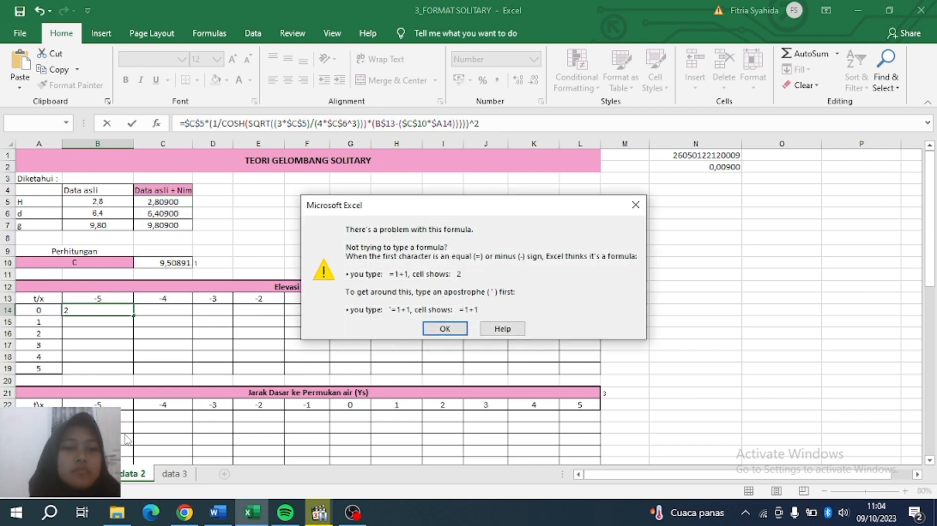
{"action": "left_click", "coordinate": [635, 204]}
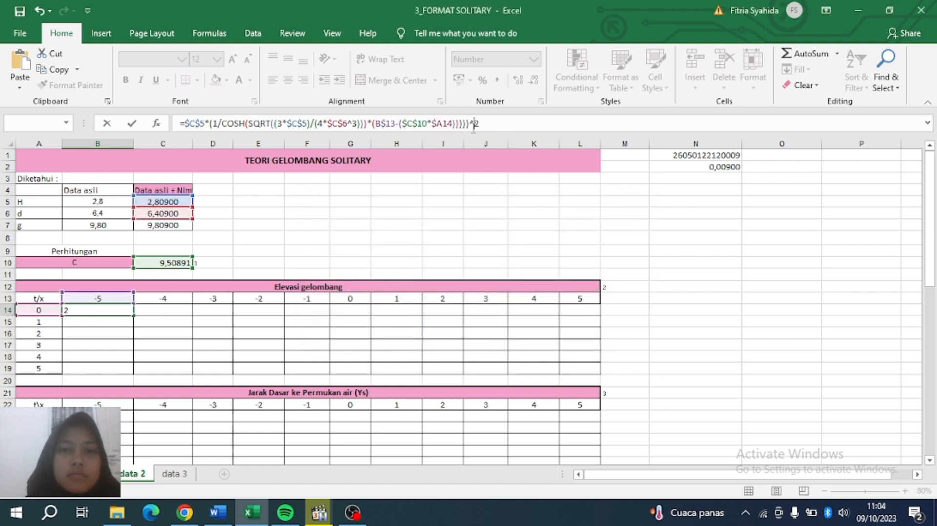
{"action": "key", "text": "Left"}
{"action": "key", "text": "BackSpace"}
{"action": "key", "text": "BackSpace"}
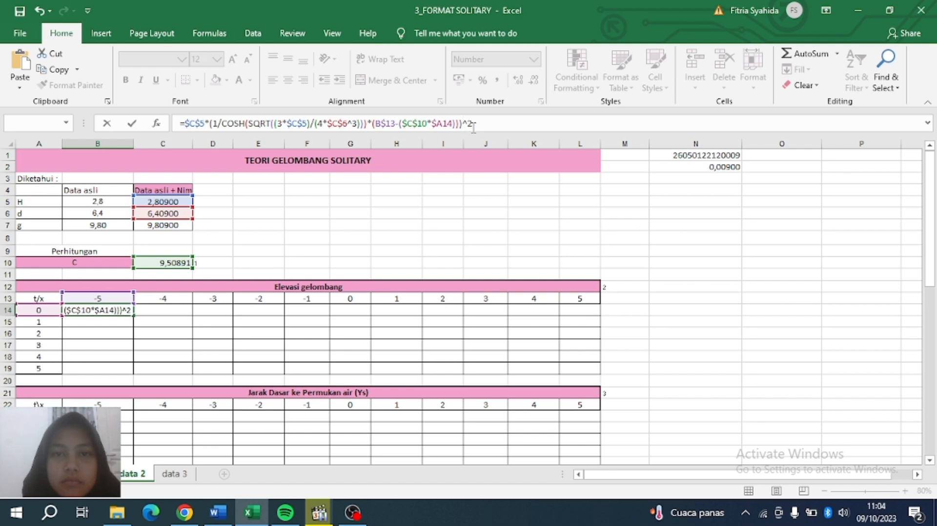
{"action": "key", "text": "Return"}
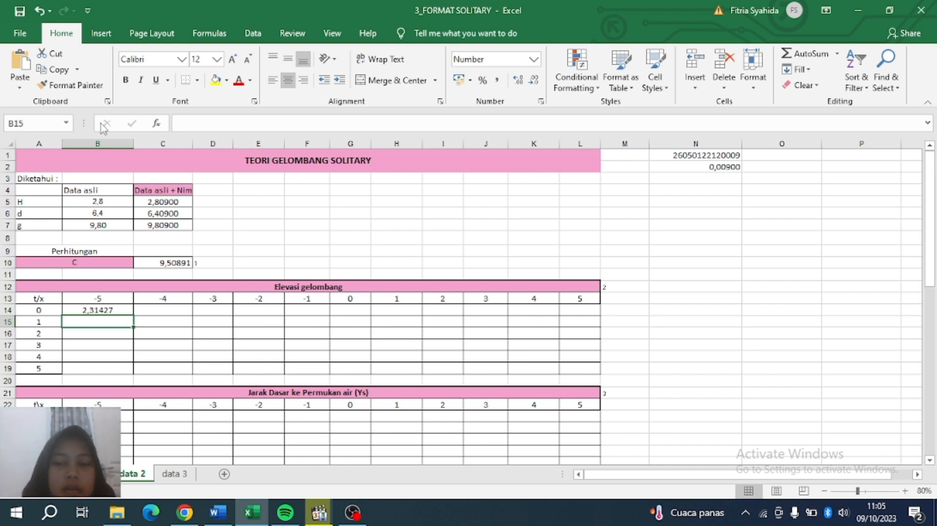
{"action": "left_click", "coordinate": [122, 311]}
{"action": "left_click_drag", "start_coordinate": [133, 315], "coordinate": [601, 375]}
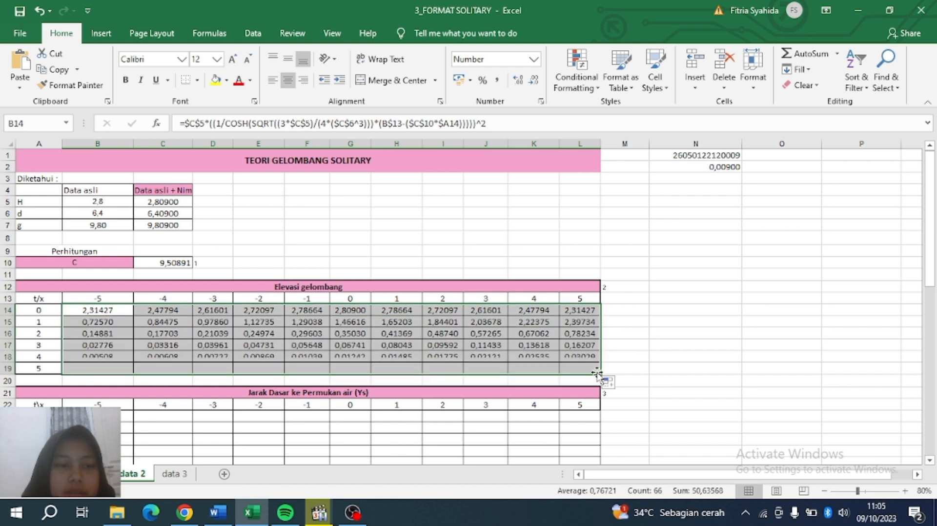
{"action": "scroll", "coordinate": [345, 412], "scroll_direction": "down", "scroll_amount": 2}
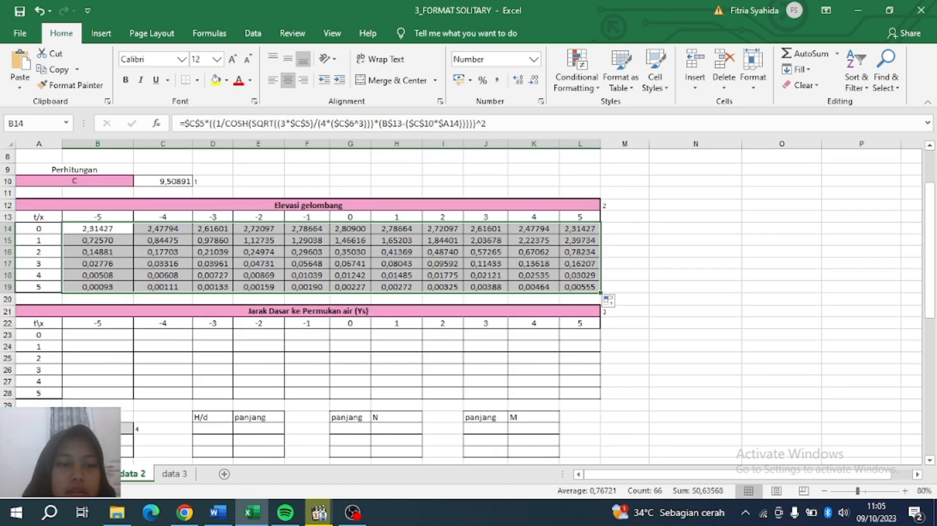
{"action": "left_click", "coordinate": [95, 334]}
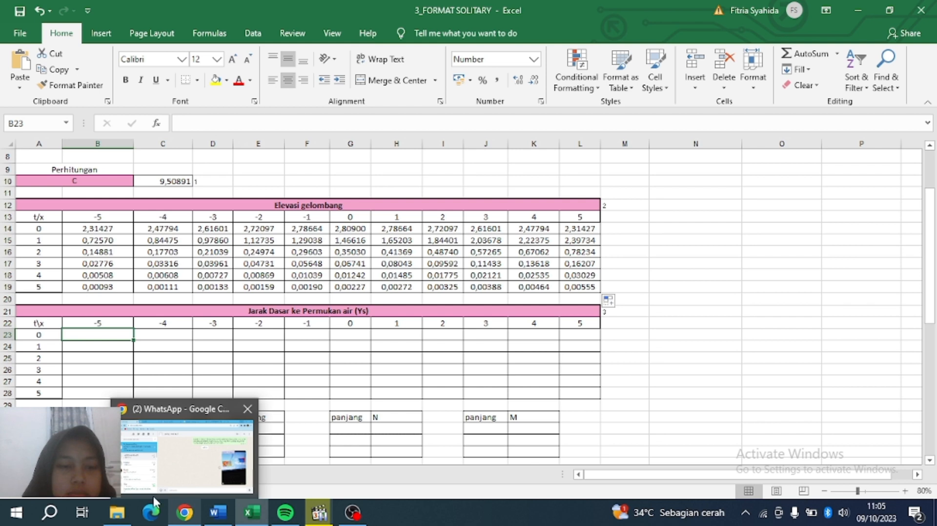
Enter =B14+$C$6 in B23, with the depth reference made absolute.
{"action": "left_click", "coordinate": [208, 129]}
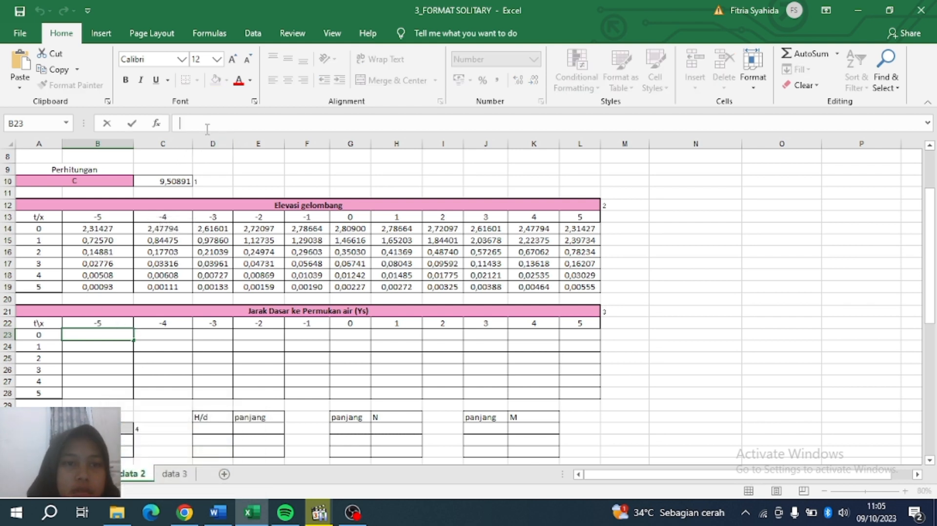
{"action": "type", "text": "="}
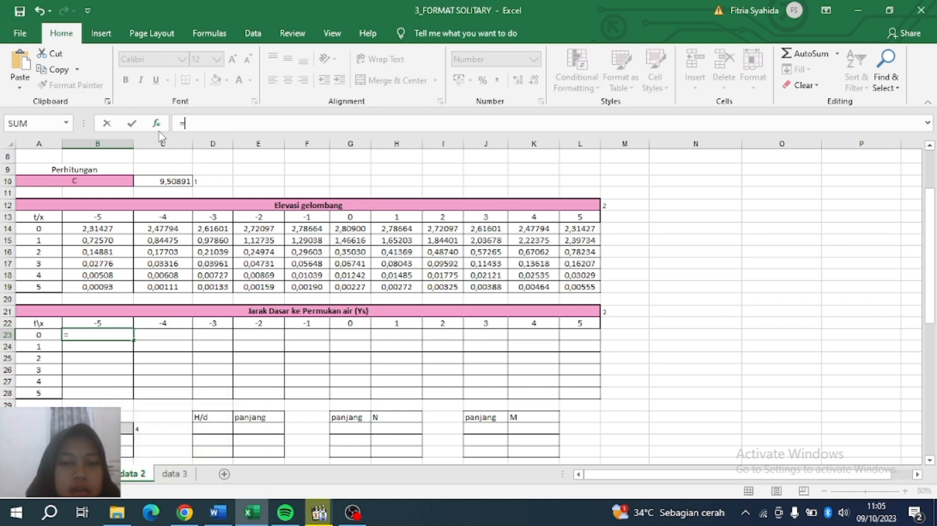
{"action": "left_click", "coordinate": [87, 229]}
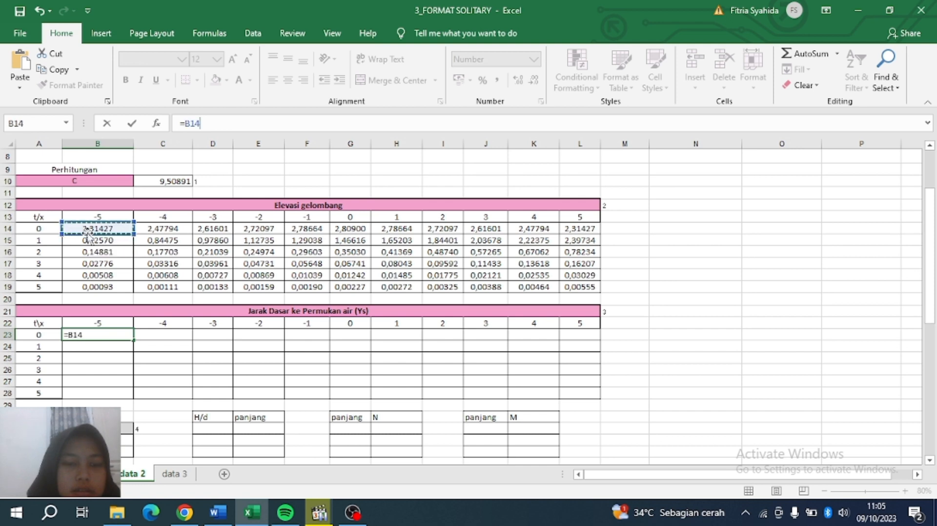
{"action": "type", "text": "+"}
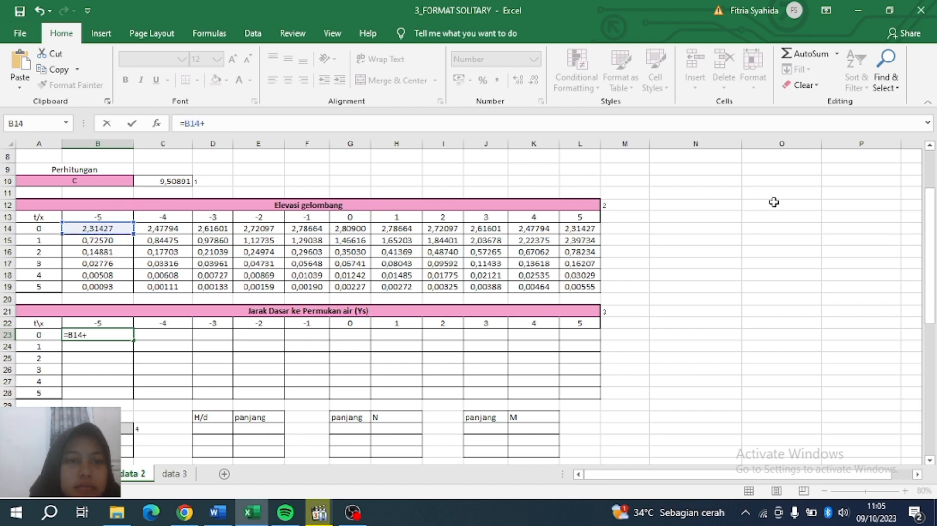
{"action": "scroll", "coordinate": [867, 229], "scroll_direction": "up", "scroll_amount": 3}
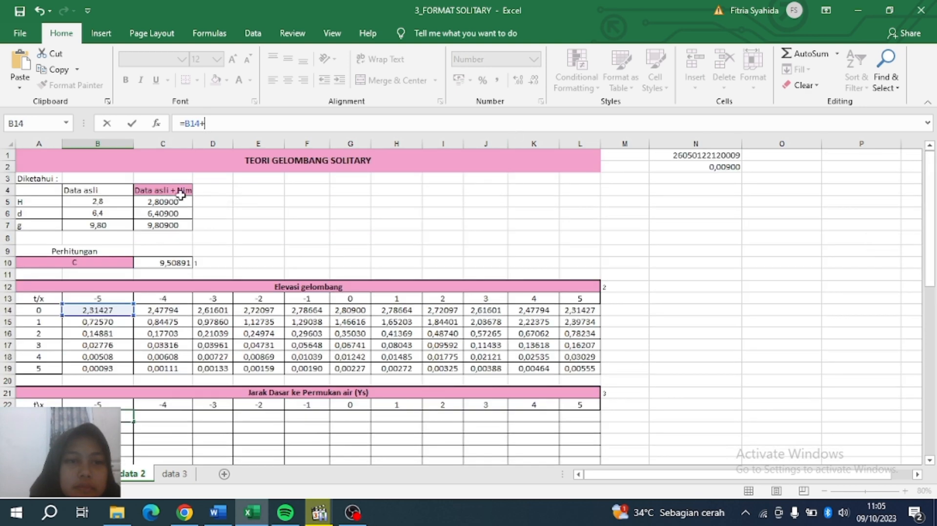
{"action": "left_click", "coordinate": [152, 213]}
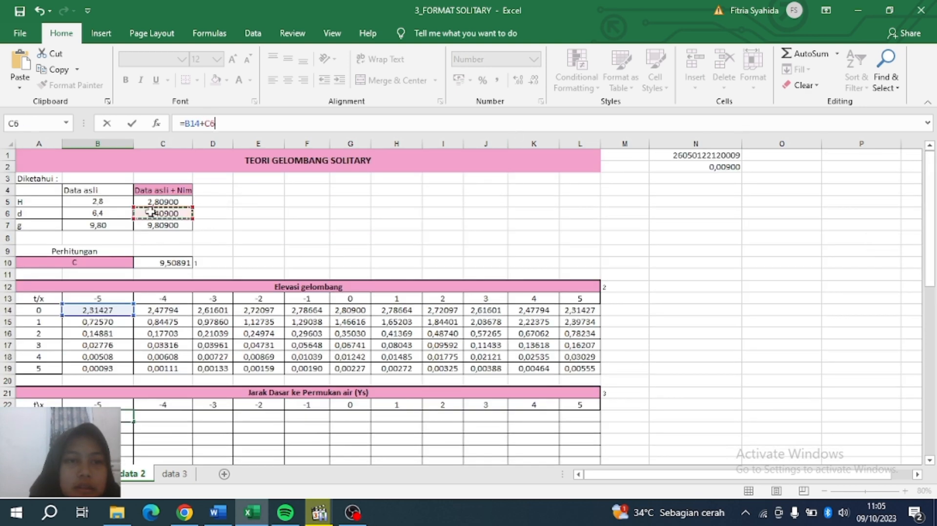
{"action": "left_click", "coordinate": [204, 123]}
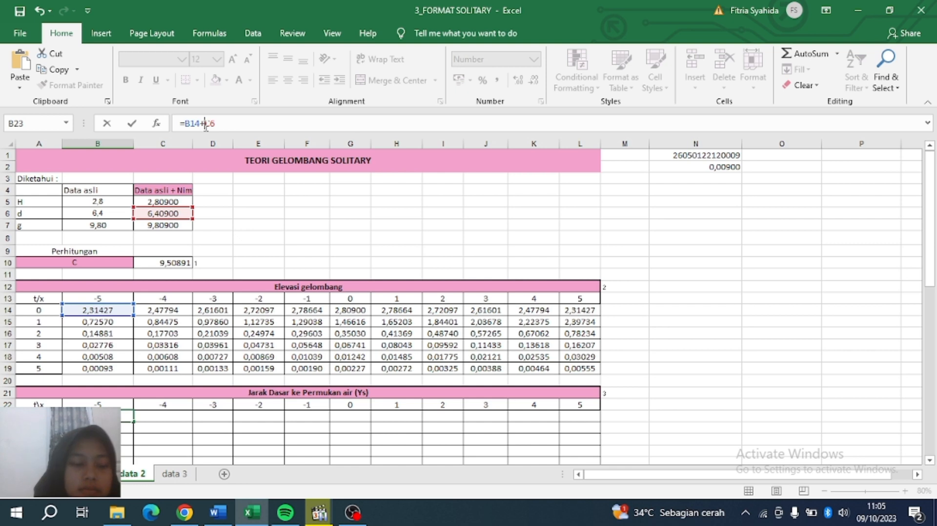
{"action": "key", "text": "F4"}
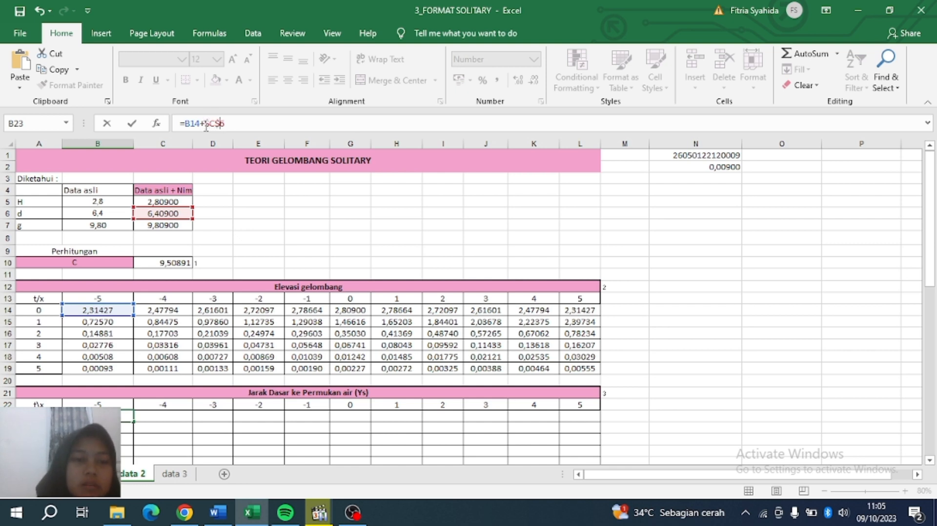
{"action": "key", "text": "Return"}
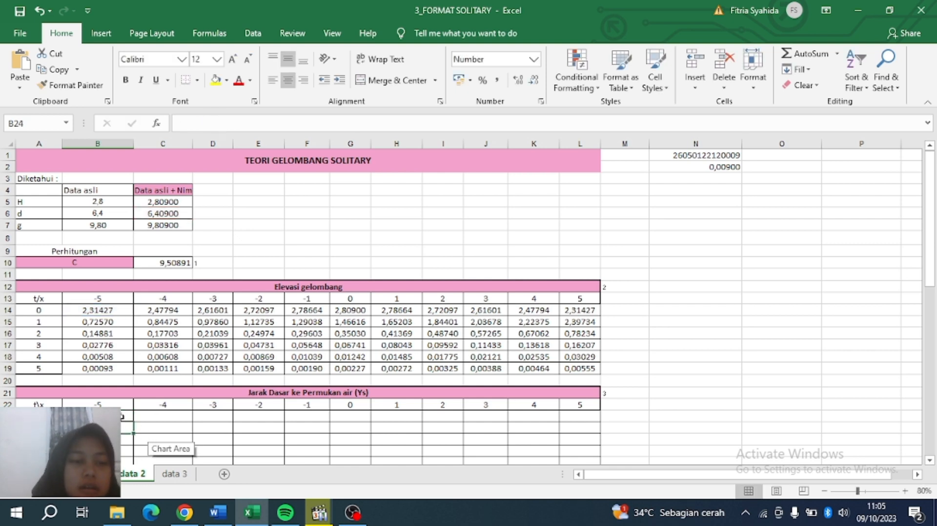
Fill the B23 formula across to L23 and down through row 28.
{"action": "left_click", "coordinate": [126, 417]}
{"action": "left_click_drag", "start_coordinate": [133, 421], "coordinate": [591, 423]}
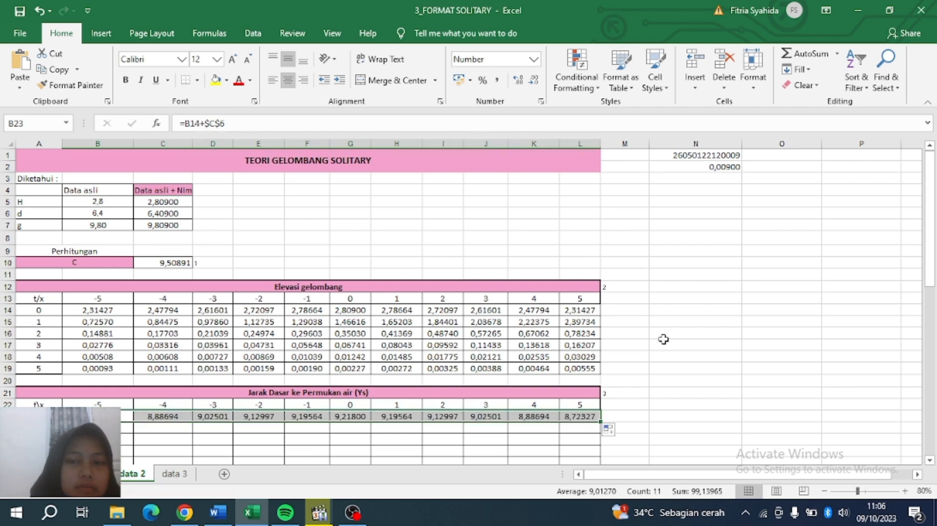
{"action": "scroll", "coordinate": [663, 339], "scroll_direction": "down", "scroll_amount": 10}
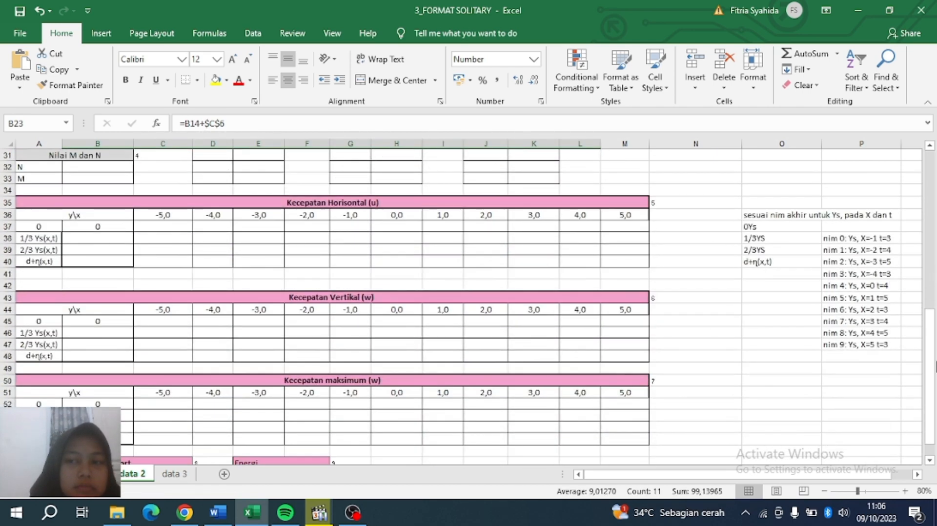
{"action": "left_click_drag", "start_coordinate": [929, 369], "coordinate": [929, 287]}
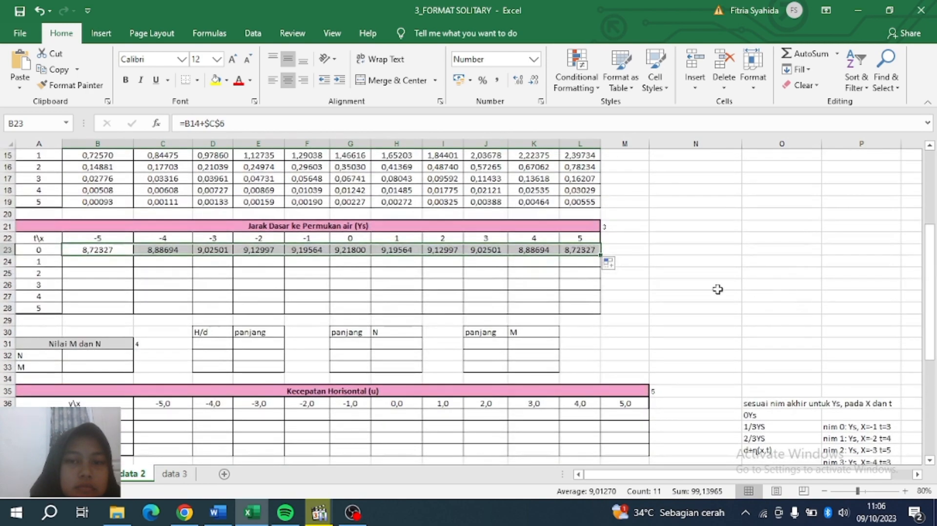
{"action": "scroll", "coordinate": [598, 253], "scroll_direction": "down", "scroll_amount": 10}
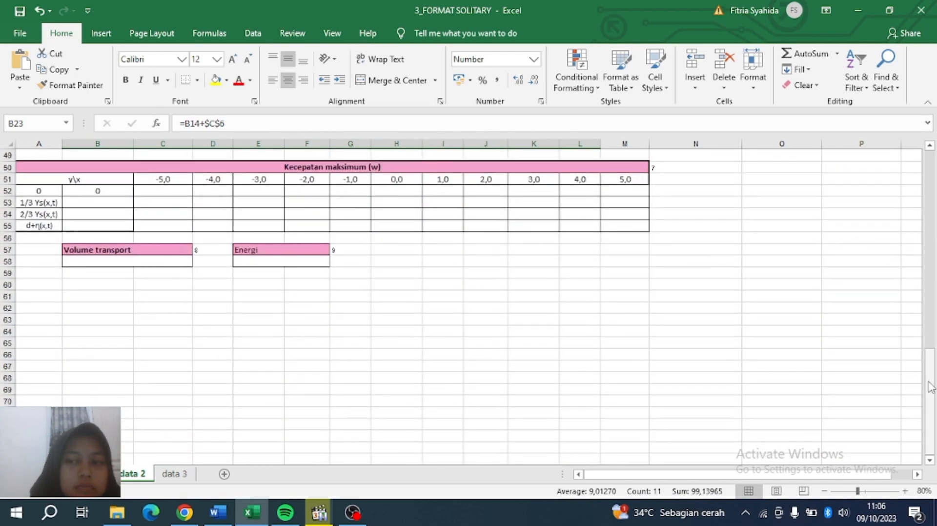
{"action": "left_click_drag", "start_coordinate": [929, 385], "coordinate": [921, 257]}
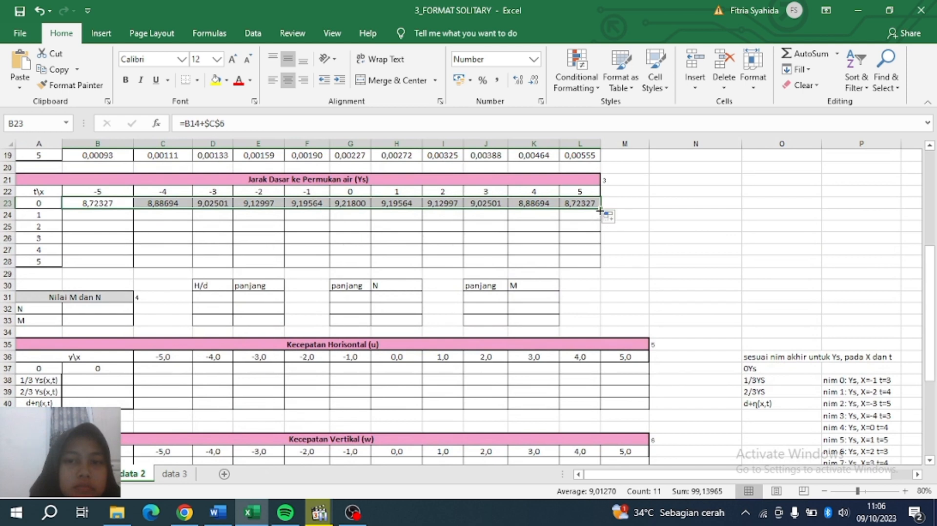
{"action": "left_click_drag", "start_coordinate": [600, 208], "coordinate": [600, 263]}
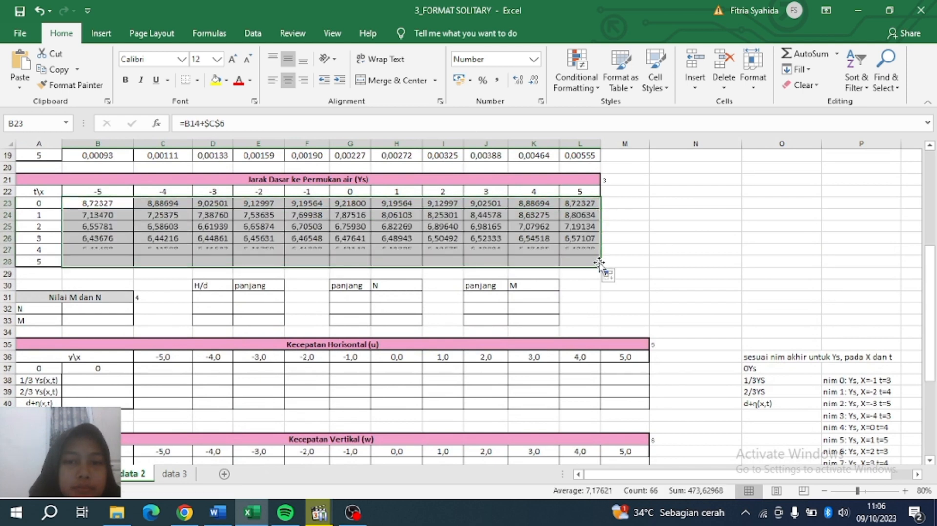
{"action": "left_click", "coordinate": [676, 275]}
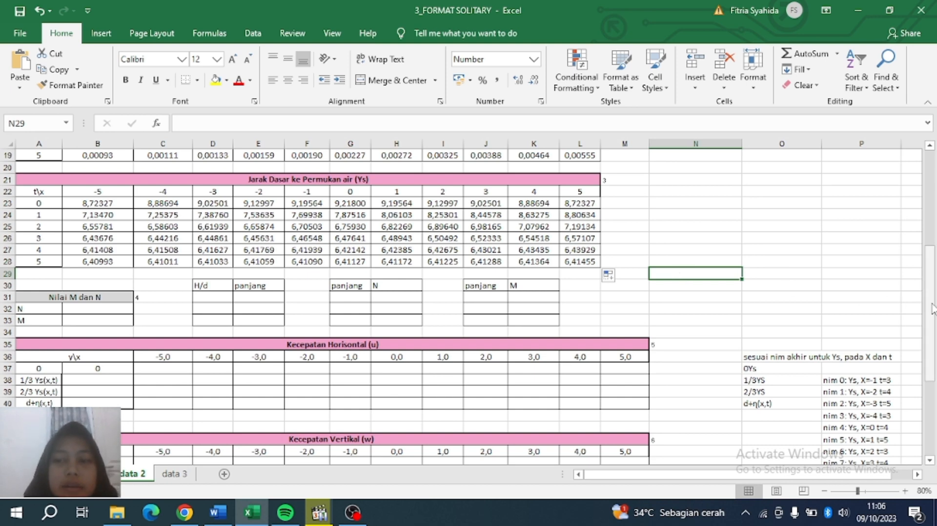
{"action": "scroll", "coordinate": [931, 308], "scroll_direction": "down", "scroll_amount": 1}
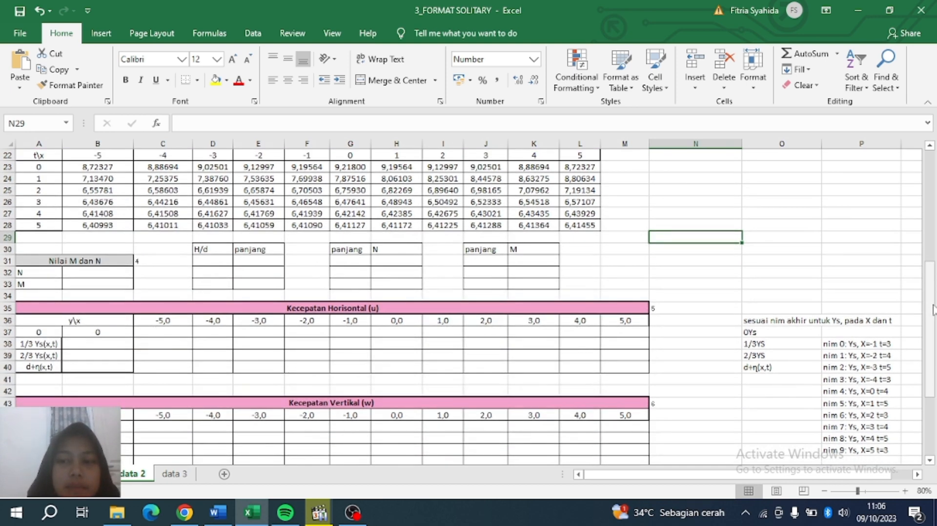
{"action": "scroll", "coordinate": [930, 307], "scroll_direction": "down", "scroll_amount": 2}
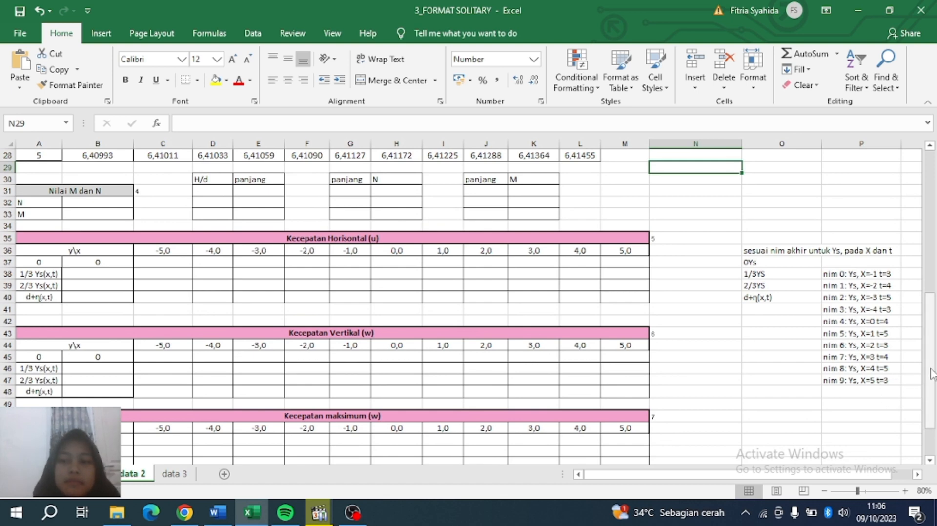
{"action": "left_click_drag", "start_coordinate": [934, 380], "coordinate": [933, 255]}
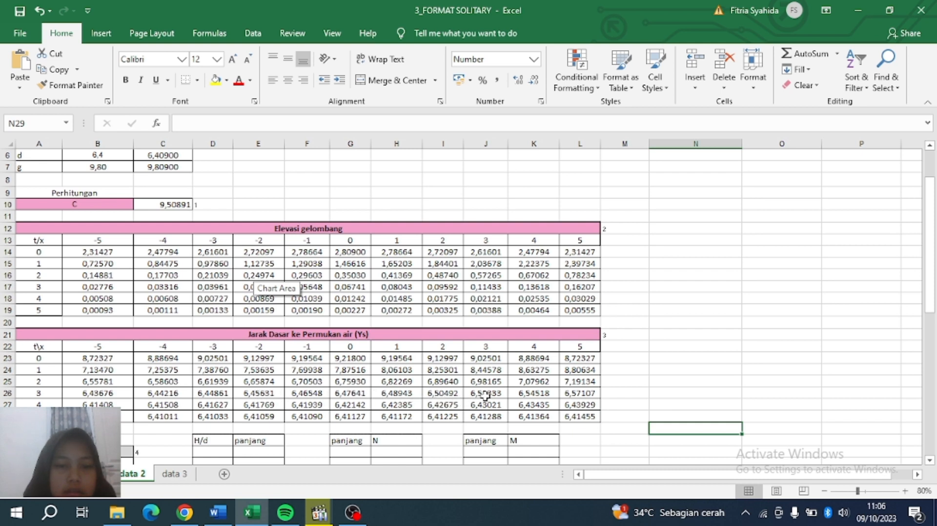
Fill L26 (6,57107) and L17 (0,16207) yellow.
{"action": "left_click", "coordinate": [571, 394]}
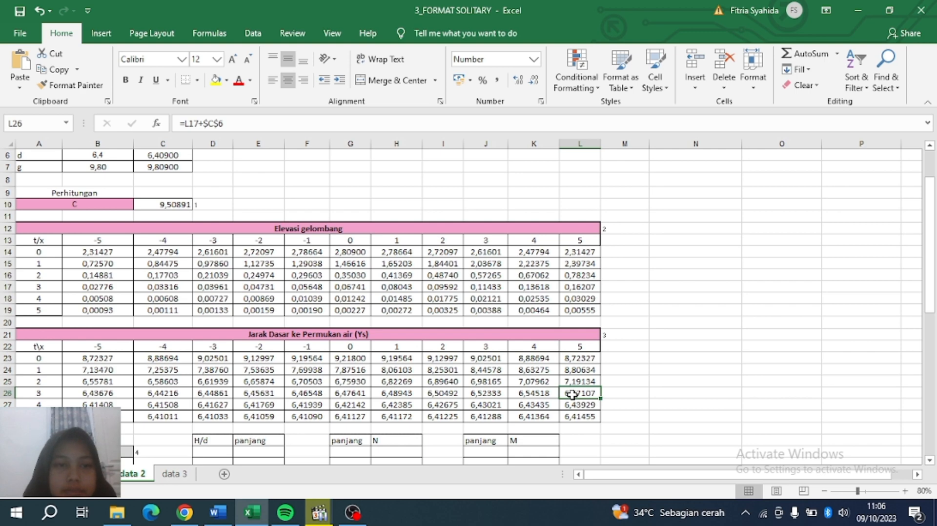
{"action": "left_click", "coordinate": [93, 475]}
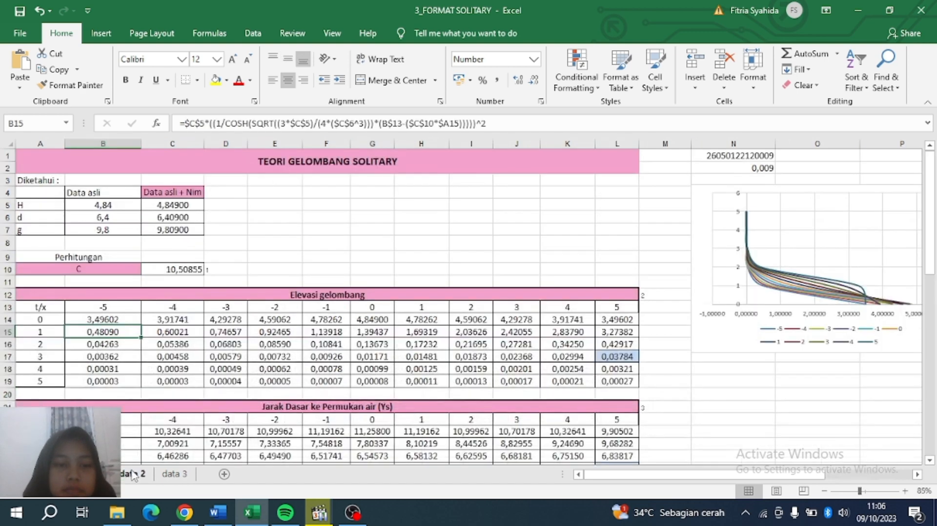
{"action": "left_click", "coordinate": [135, 475]}
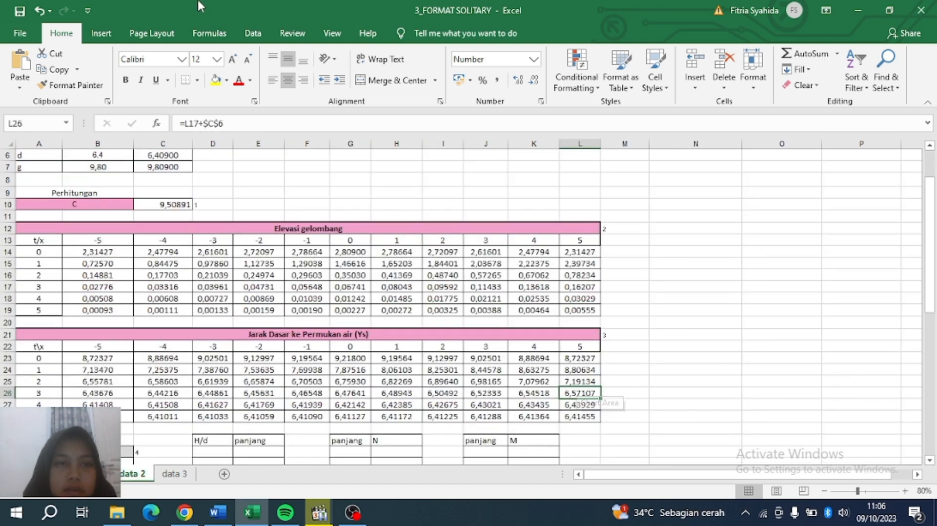
{"action": "left_click", "coordinate": [216, 81]}
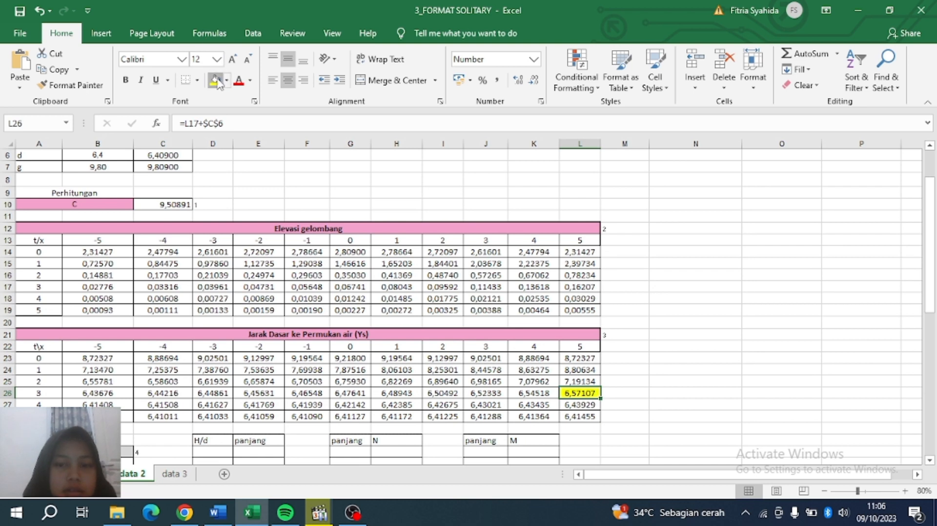
{"action": "left_click", "coordinate": [585, 299]}
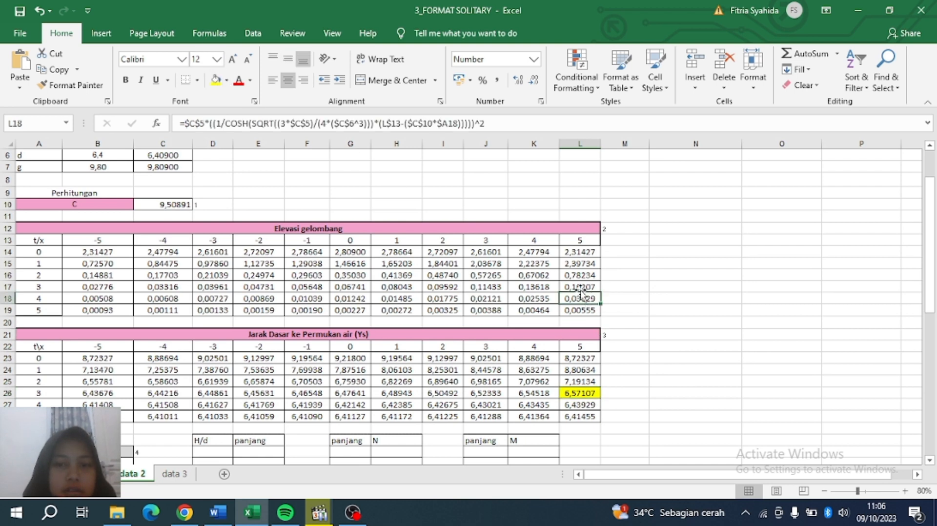
{"action": "left_click", "coordinate": [580, 288]}
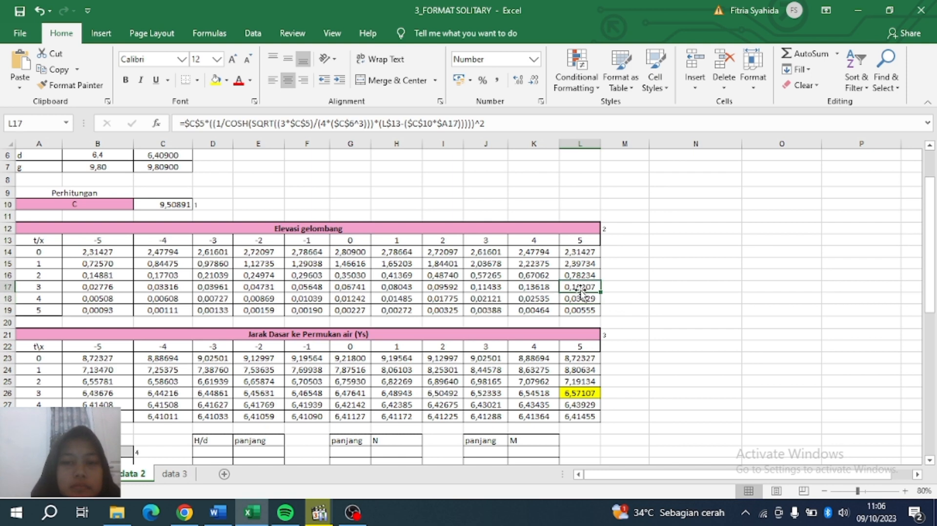
{"action": "left_click", "coordinate": [215, 81]}
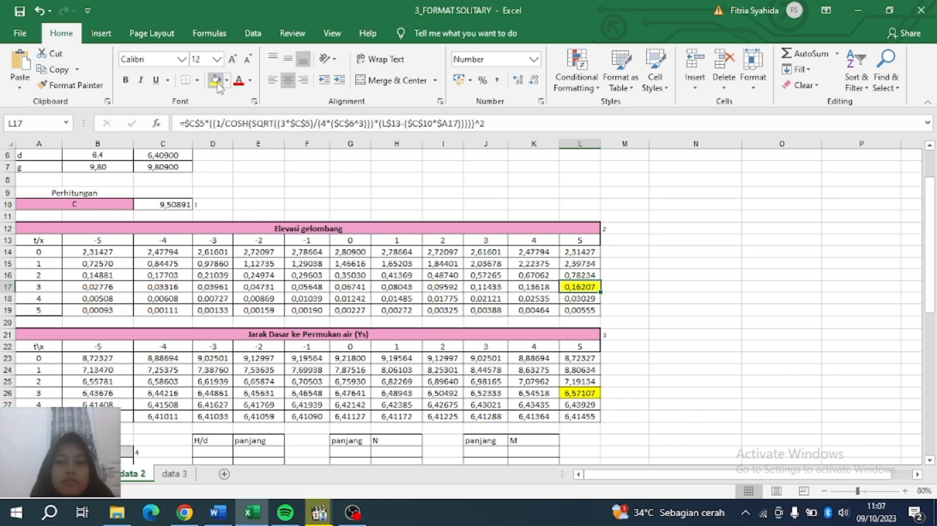
{"action": "left_click", "coordinate": [598, 210]}
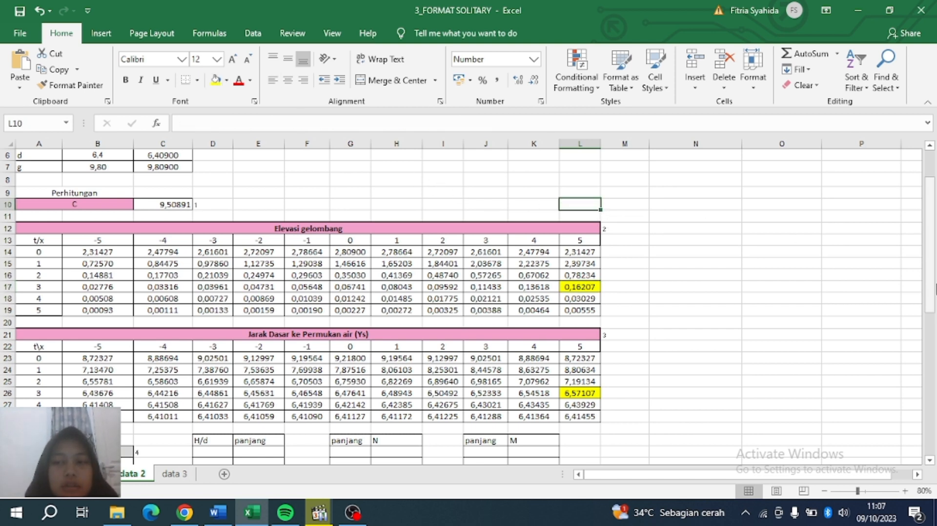
{"action": "left_click_drag", "start_coordinate": [932, 299], "coordinate": [932, 317]}
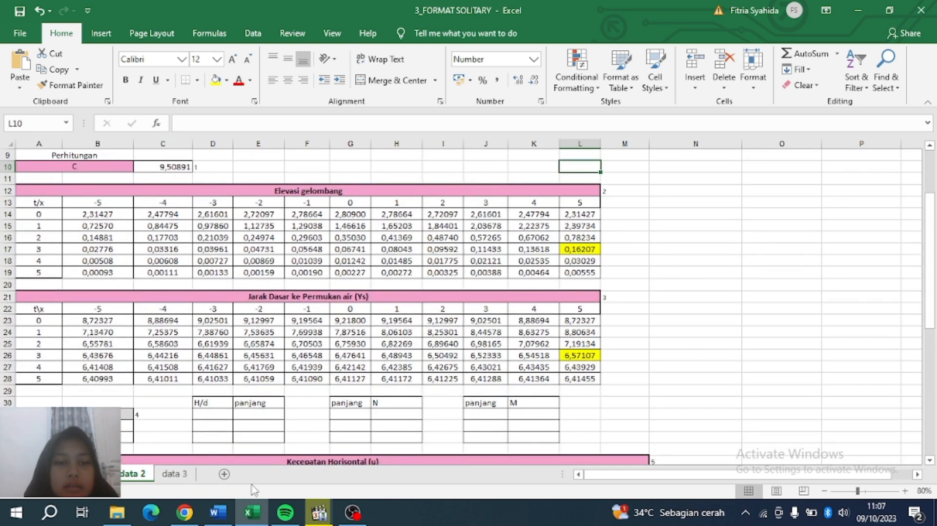
Enter =C5/C6 in D32 for the H/d ratio, 0,43829, then check the cells below the heading.
{"action": "left_click", "coordinate": [203, 424]}
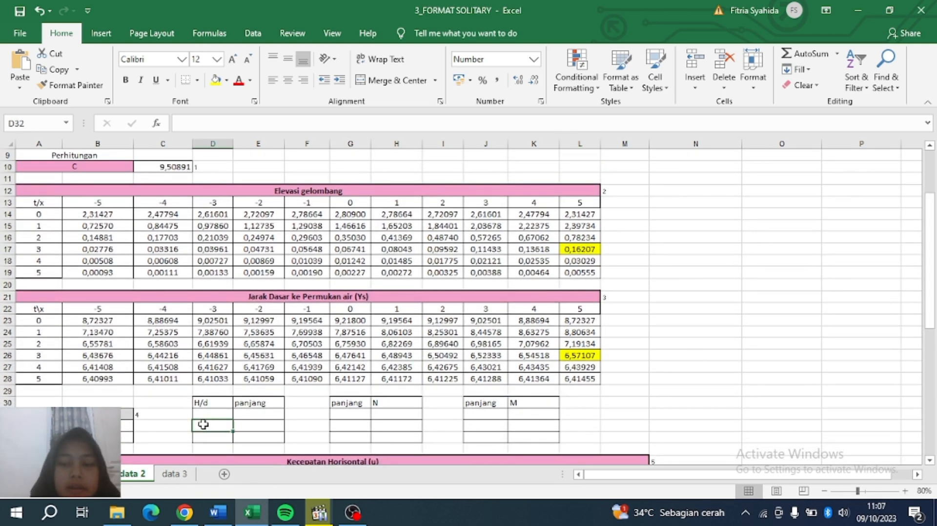
{"action": "type", "text": "="}
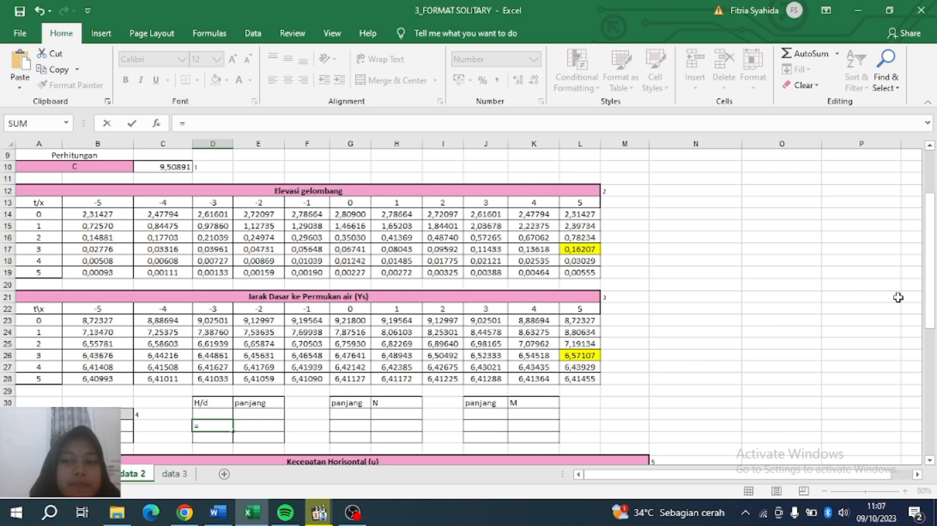
{"action": "left_click_drag", "start_coordinate": [932, 212], "coordinate": [932, 171]}
{"action": "left_click", "coordinate": [166, 202]}
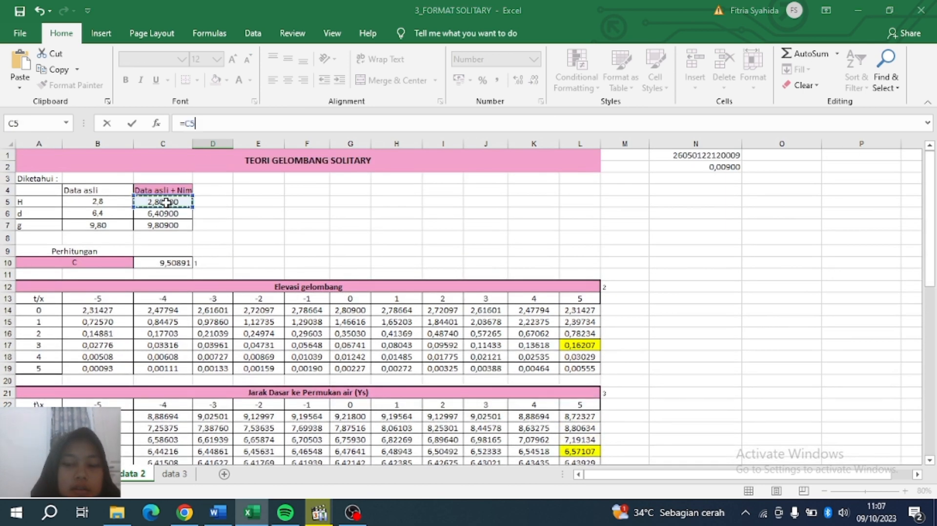
{"action": "type", "text": "/"}
{"action": "left_click", "coordinate": [147, 217]}
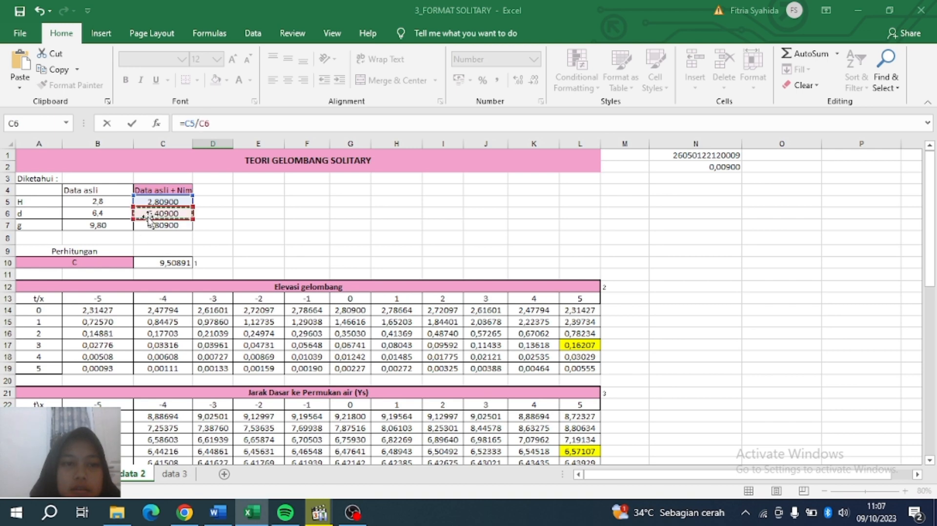
{"action": "key", "text": "Return"}
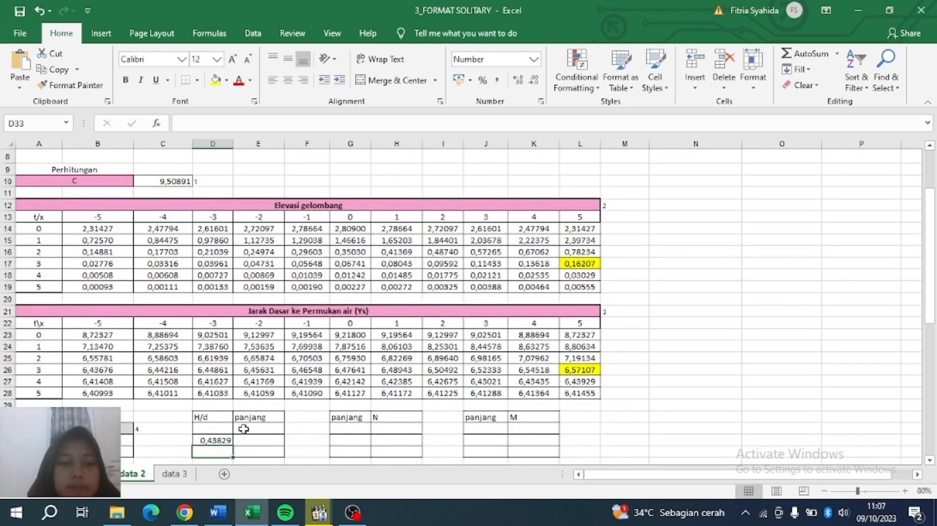
{"action": "left_click", "coordinate": [217, 440]}
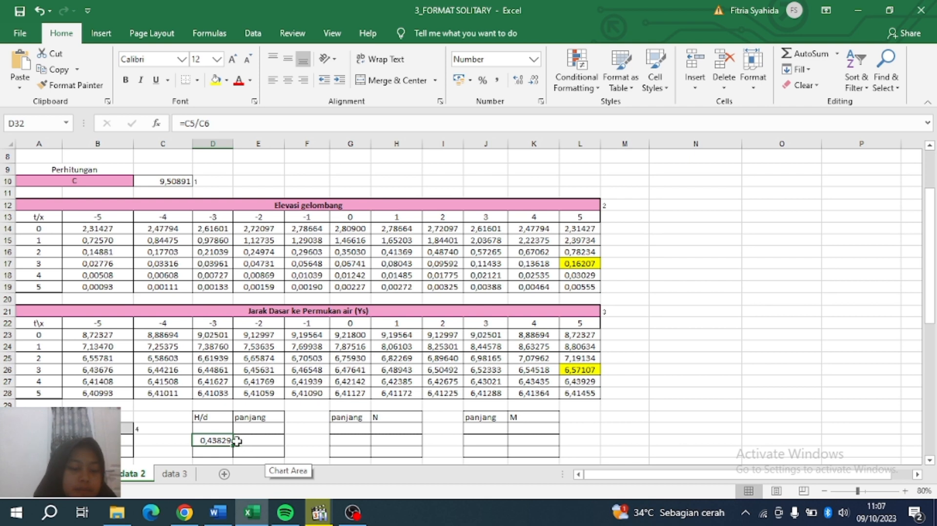
{"action": "left_click", "coordinate": [215, 427]}
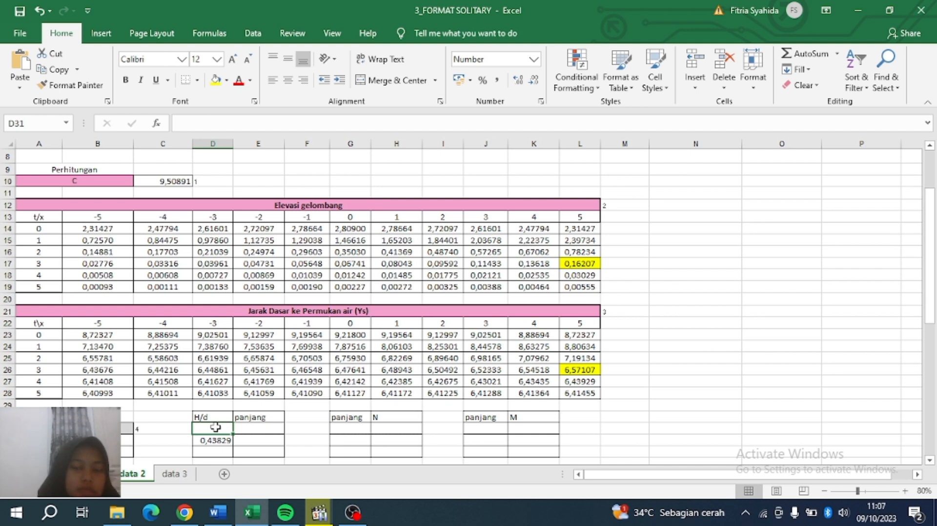
Enter the bracketing H/d values 0,4 in D31 and 0,5 in D33.
{"action": "type", "text": "0,4"}
{"action": "key", "text": "Return"}
{"action": "key", "text": "Return"}
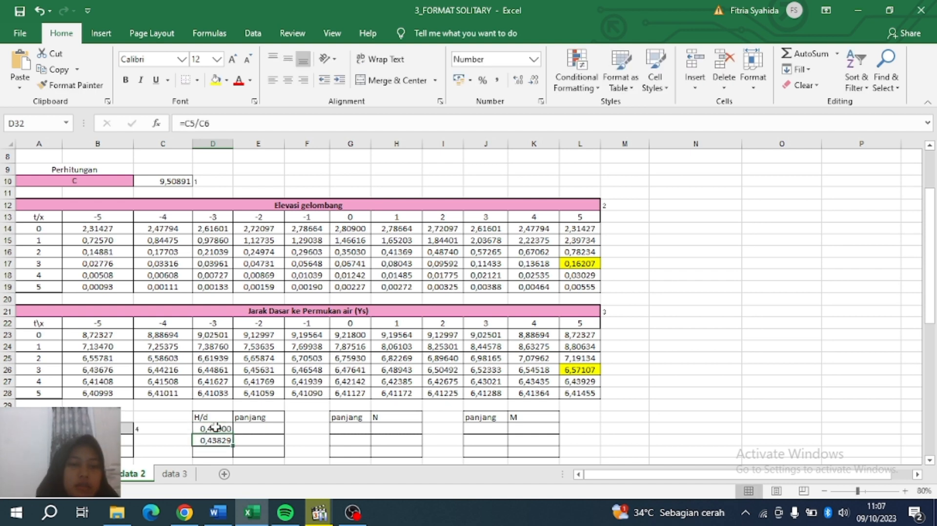
{"action": "type", "text": "0,5"}
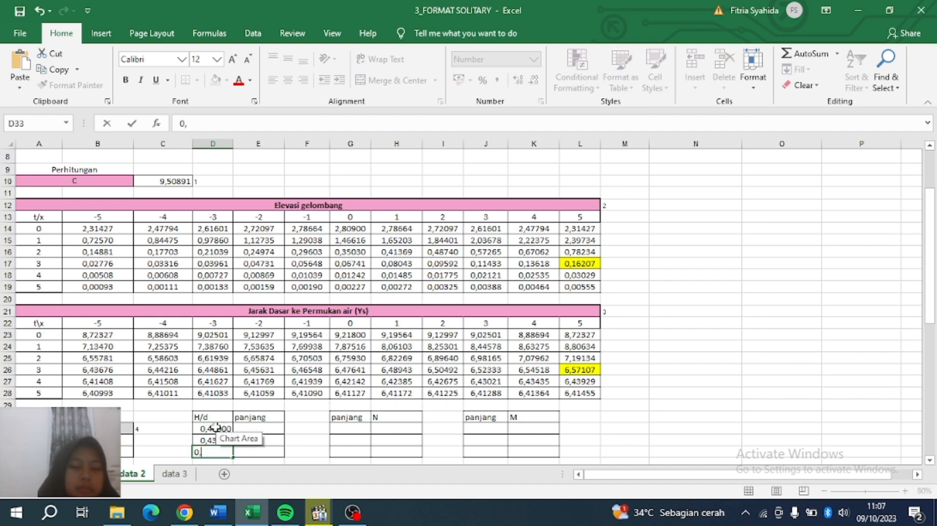
{"action": "key", "text": "Tab"}
Enter panjang 0 in E31 and 1,9 in E33 beside the H/d brackets.
{"action": "key", "text": "Up"}
{"action": "key", "text": "Up"}
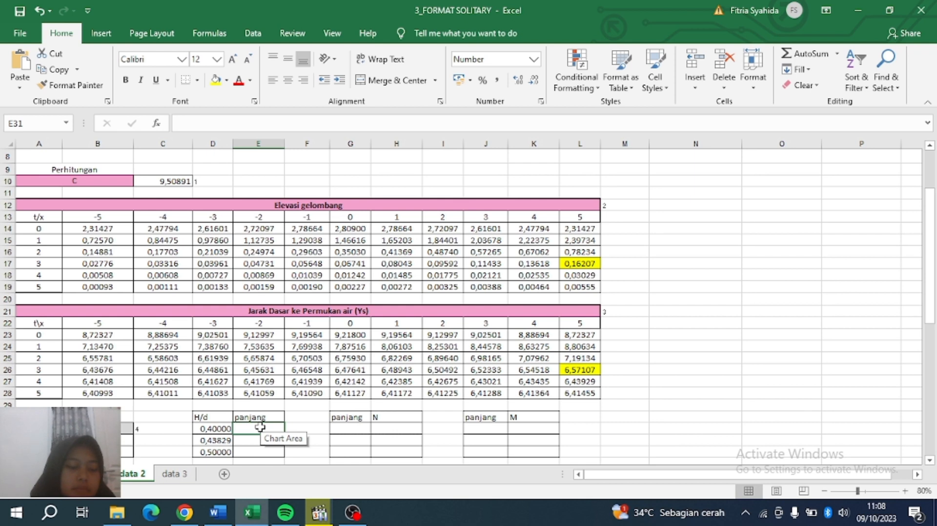
{"action": "type", "text": "0"}
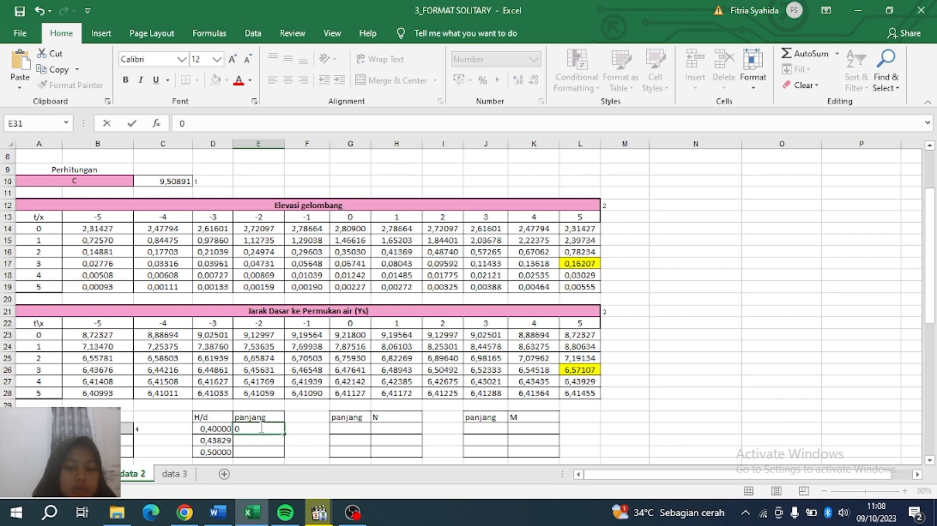
{"action": "key", "text": "Down"}
{"action": "key", "text": "Down"}
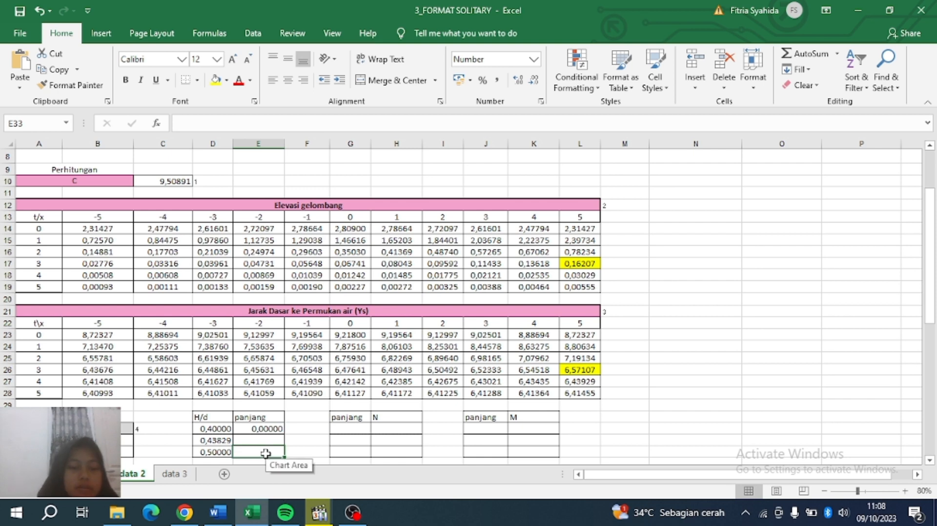
{"action": "type", "text": "1"}
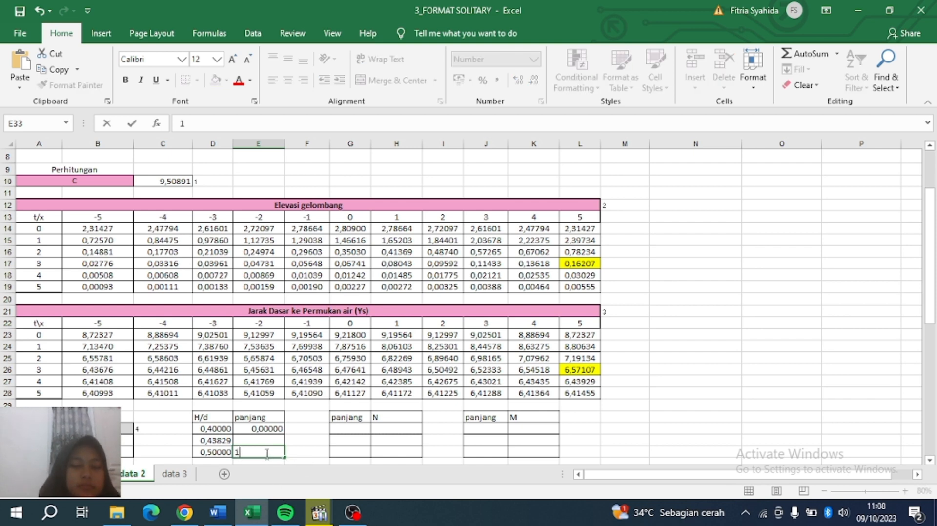
{"action": "type", "text": ",9"}
{"action": "key", "text": "Up"}
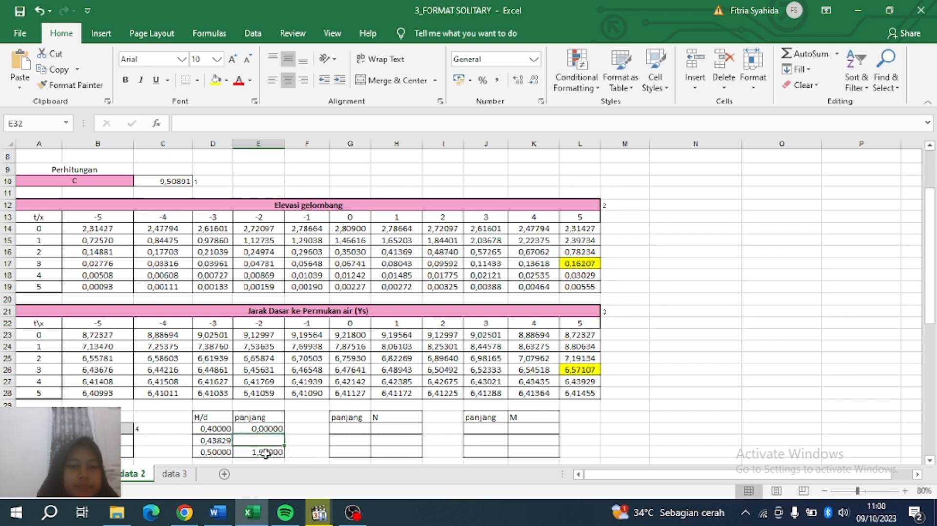
{"action": "type", "text": "="}
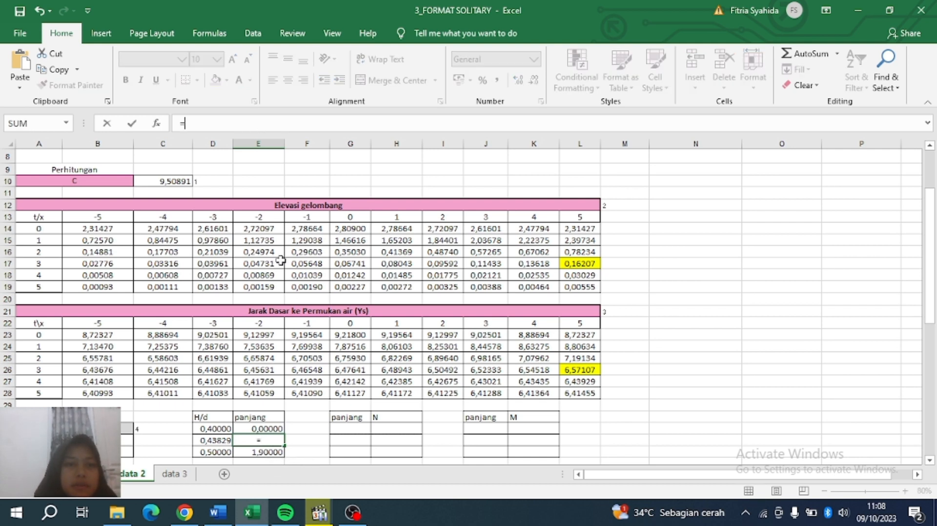
In E32 enter =E31+((D32-D31)/(D33-D31))*(E33-E31), giving panjang 0,7275 for H/d 0,43829.
{"action": "left_click", "coordinate": [255, 428]}
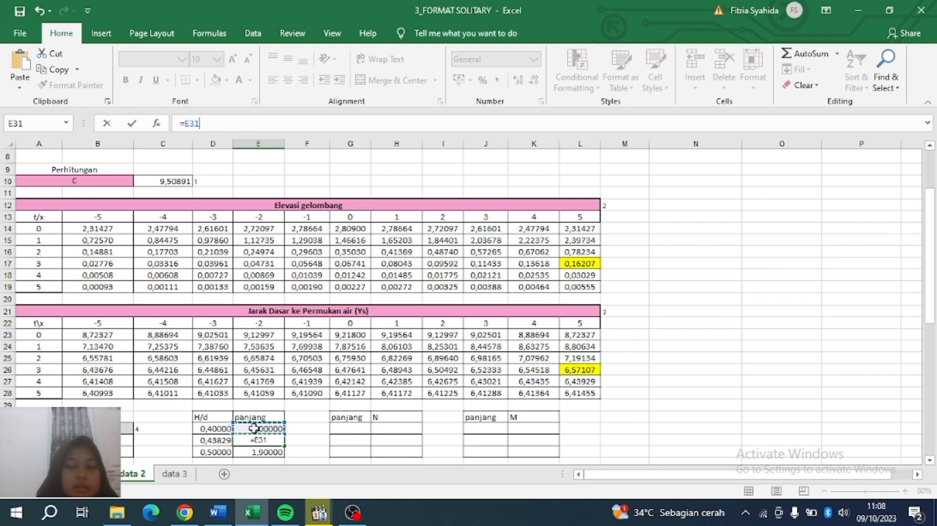
{"action": "type", "text": "+(("}
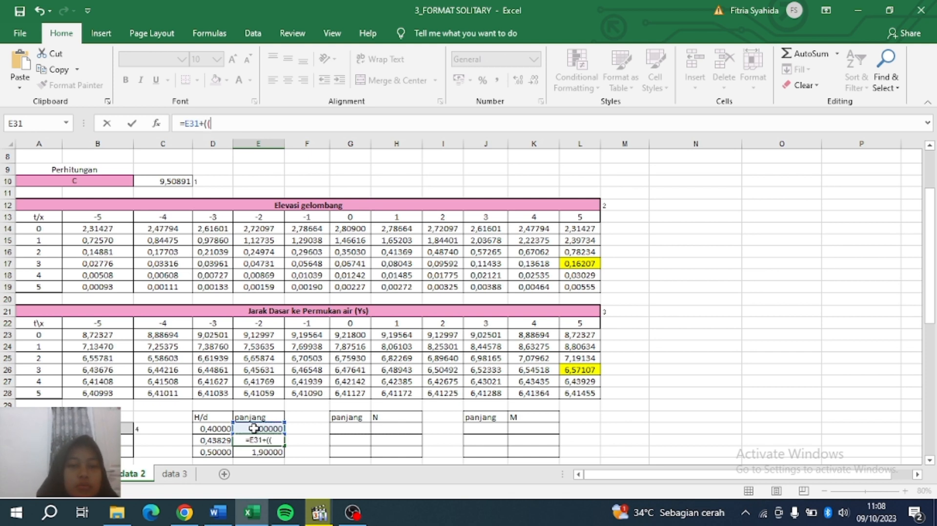
{"action": "left_click", "coordinate": [220, 440]}
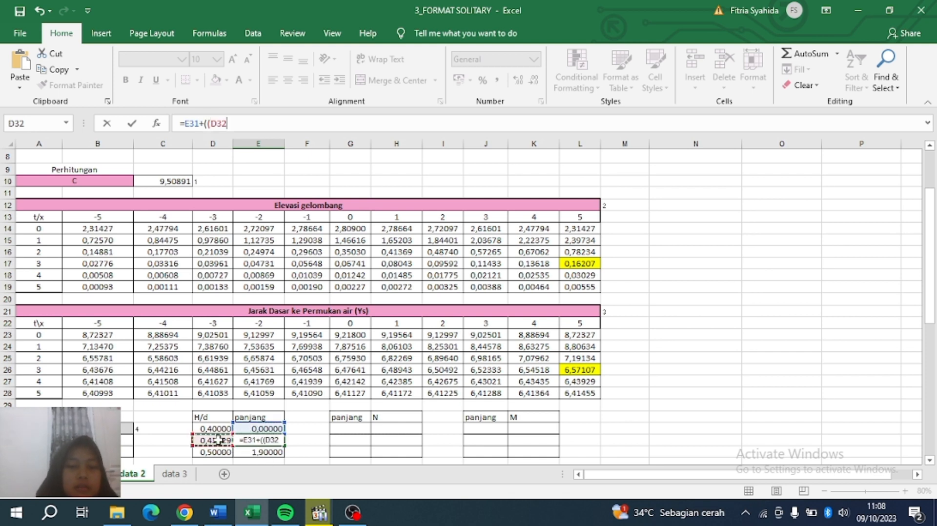
{"action": "type", "text": "-"}
{"action": "left_click", "coordinate": [217, 428]}
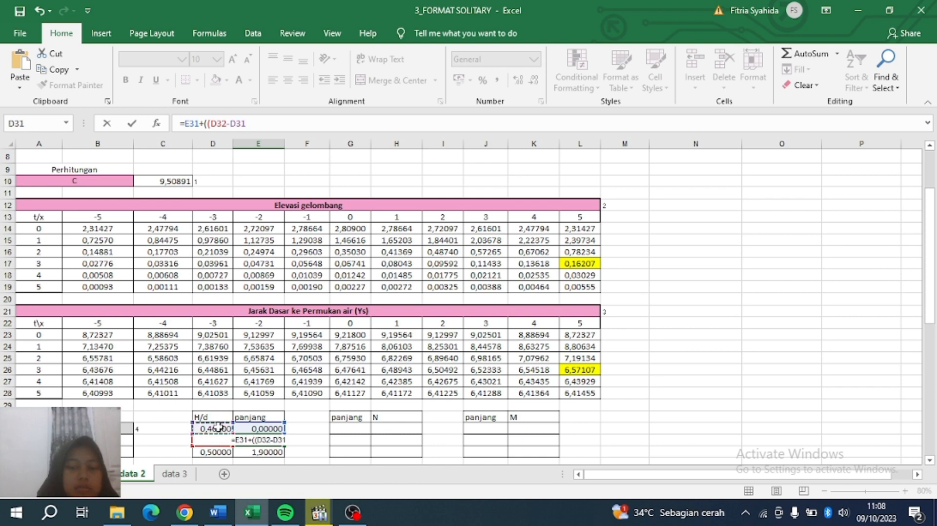
{"action": "type", "text": ")/("}
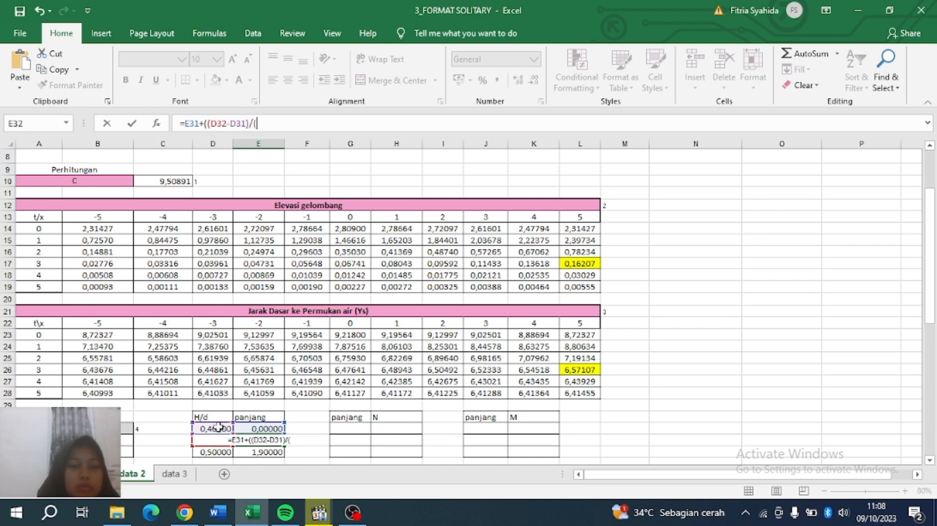
{"action": "left_click", "coordinate": [214, 453]}
{"action": "type", "text": "-"}
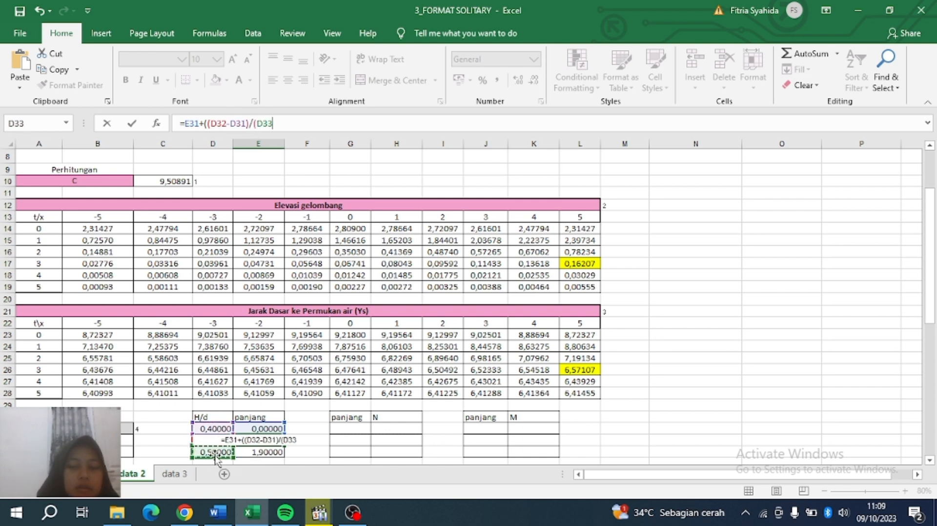
{"action": "left_click", "coordinate": [206, 429]}
{"action": "type", "text": ")"}
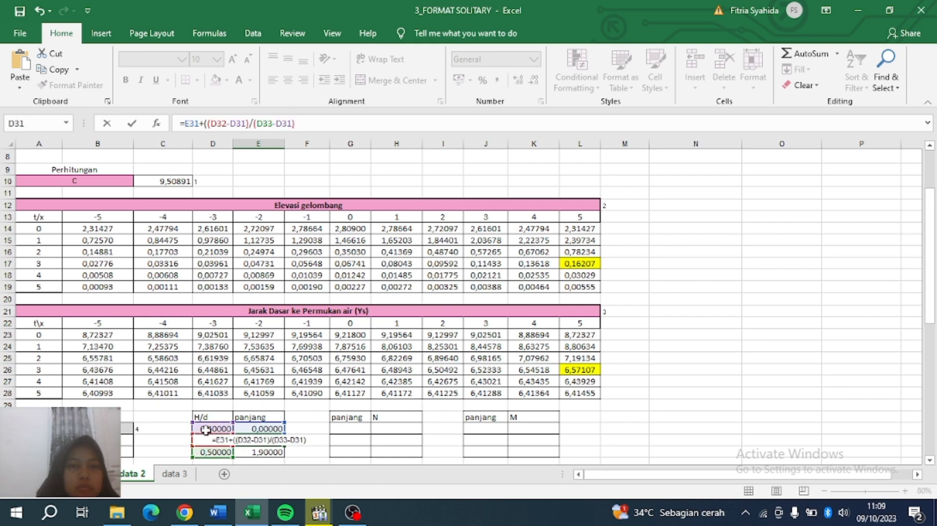
{"action": "type", "text": ")"}
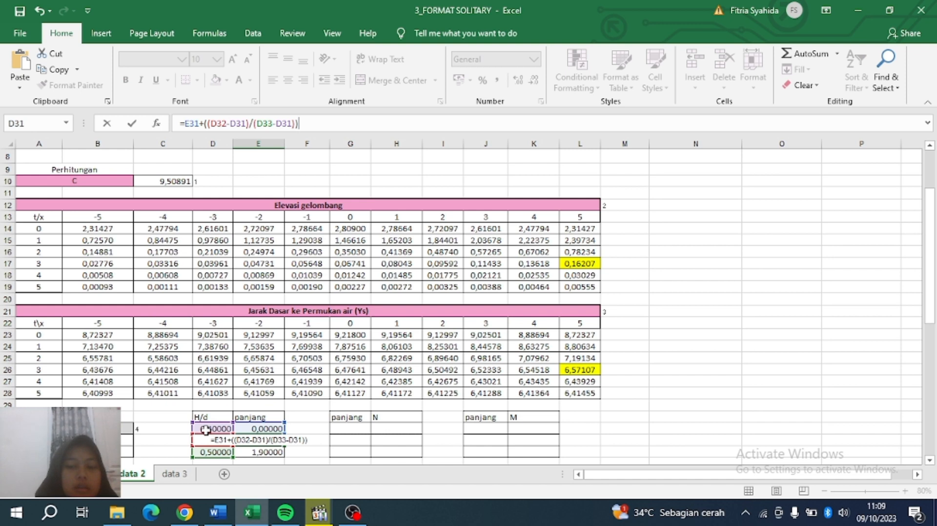
{"action": "type", "text": "*("}
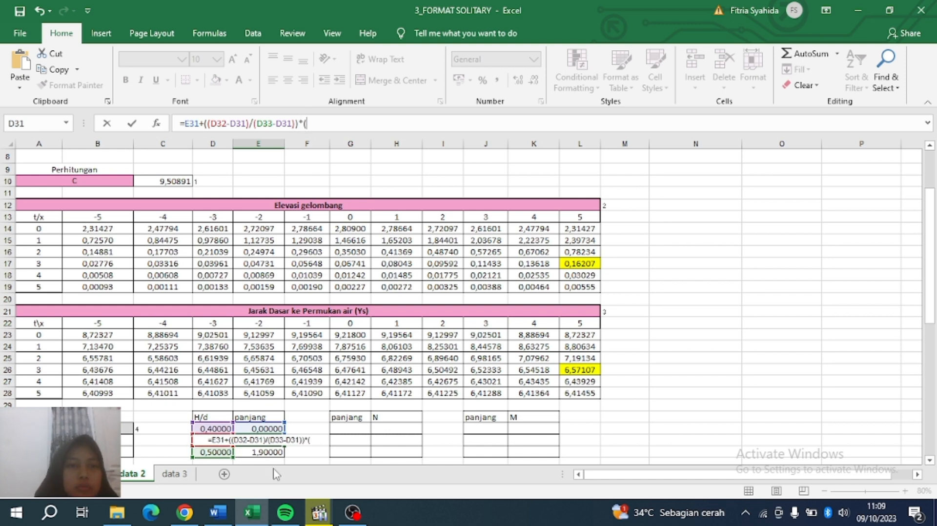
{"action": "left_click", "coordinate": [261, 452]}
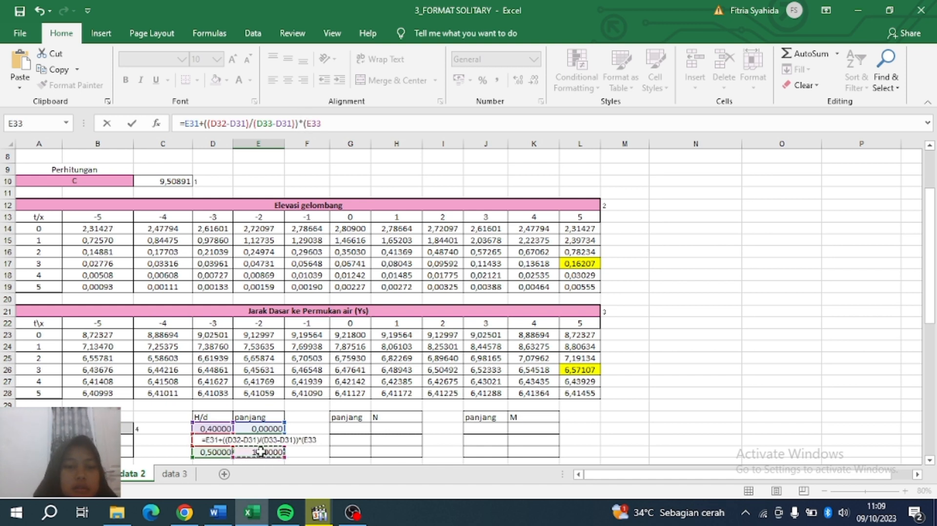
{"action": "type", "text": "-"}
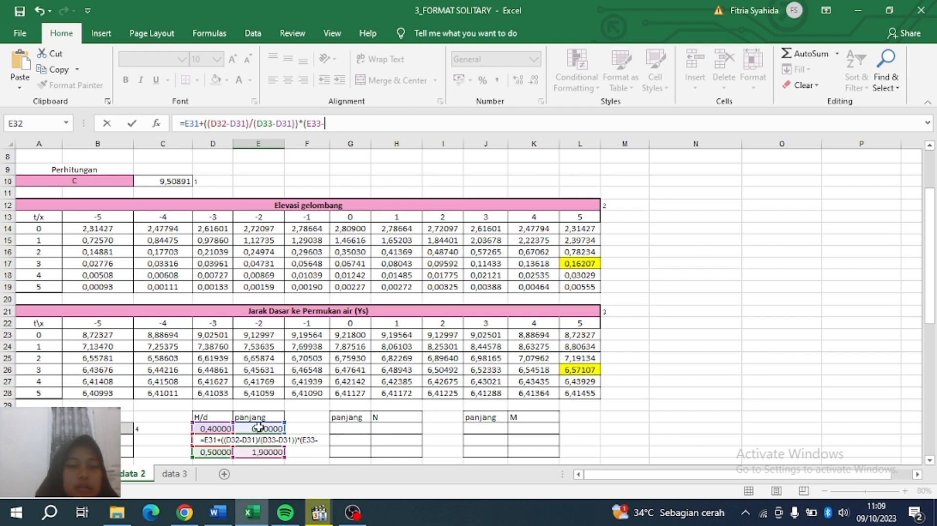
{"action": "left_click", "coordinate": [259, 428]}
{"action": "type", "text": ")"}
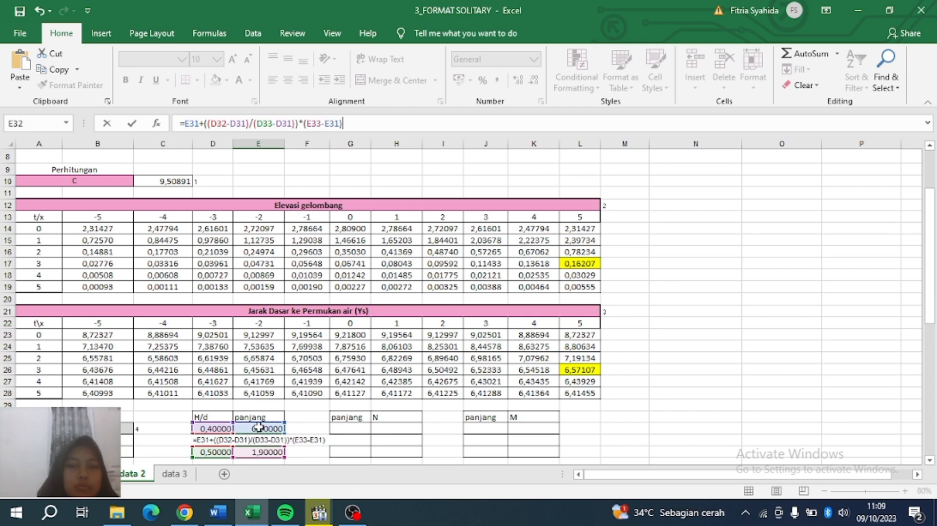
{"action": "key", "text": "Return"}
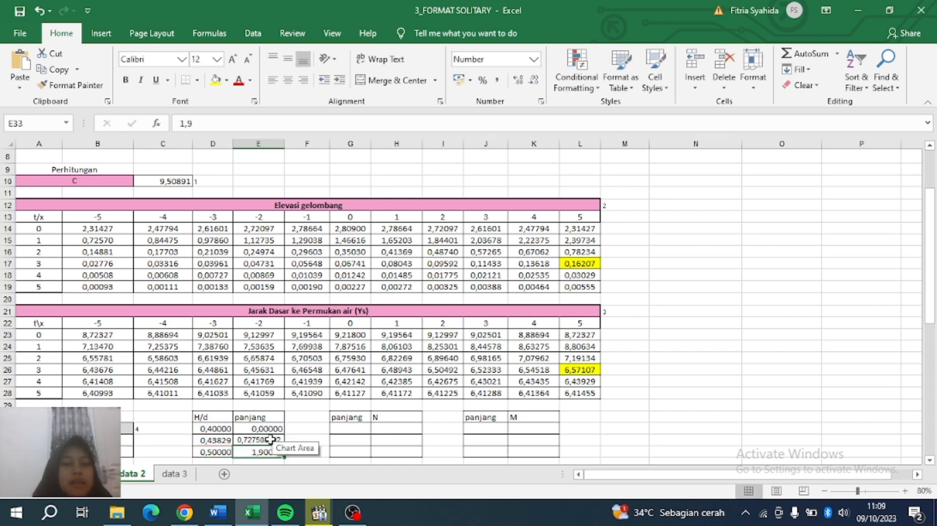
{"action": "left_click", "coordinate": [270, 439]}
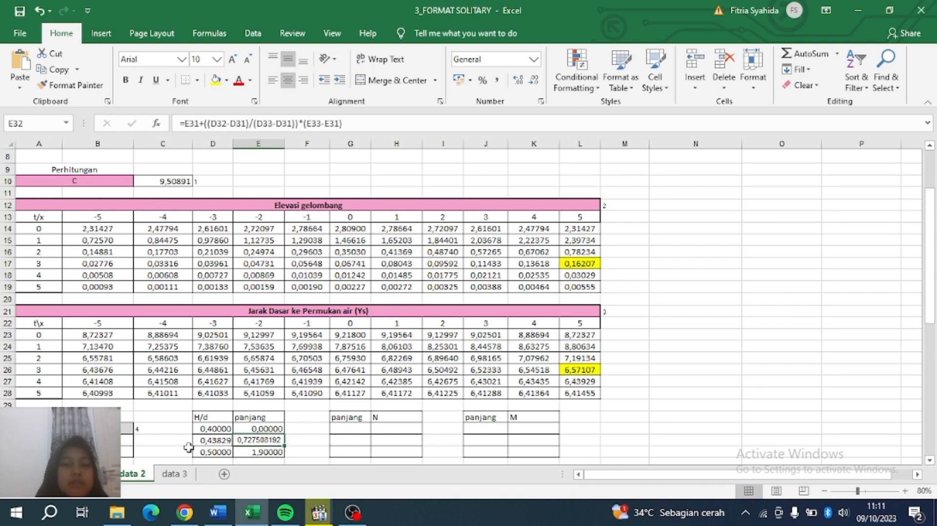
{"action": "left_click", "coordinate": [355, 441]}
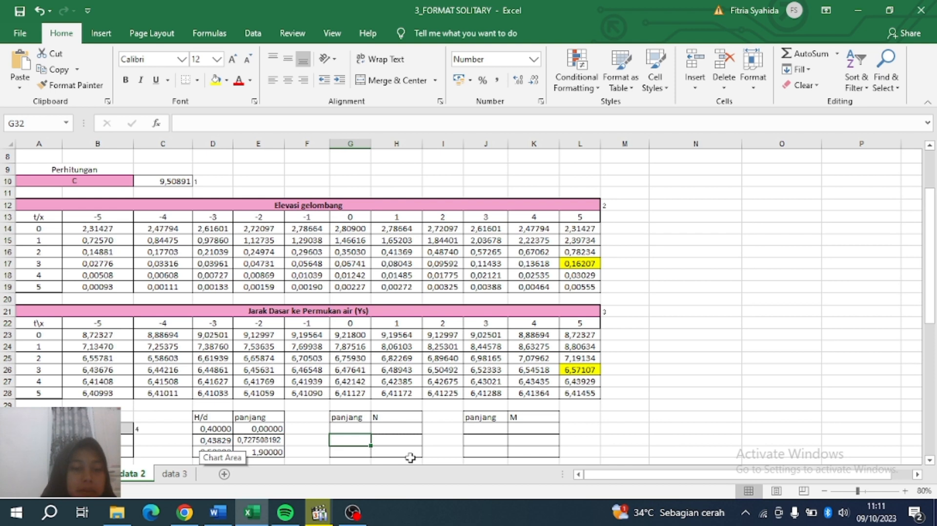
{"action": "left_click", "coordinate": [314, 417]}
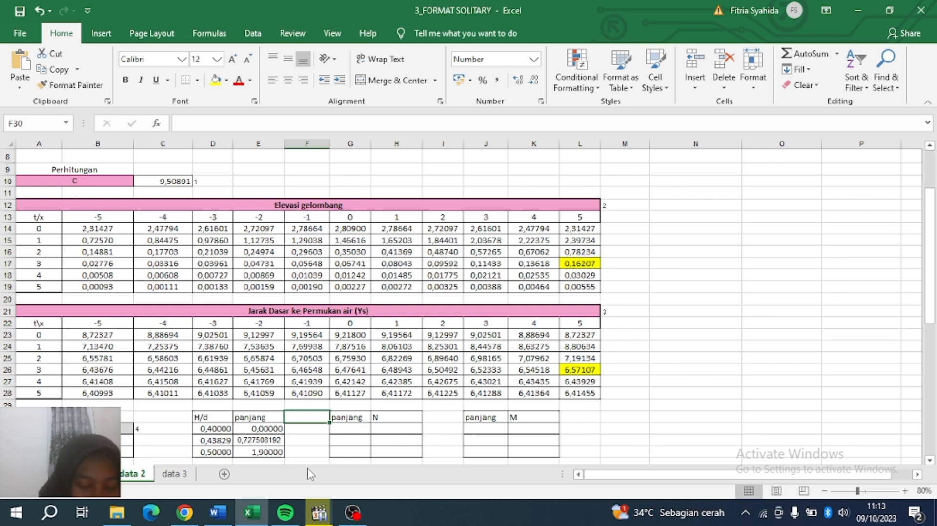
{"action": "scroll", "coordinate": [309, 457], "scroll_direction": "down", "scroll_amount": 1}
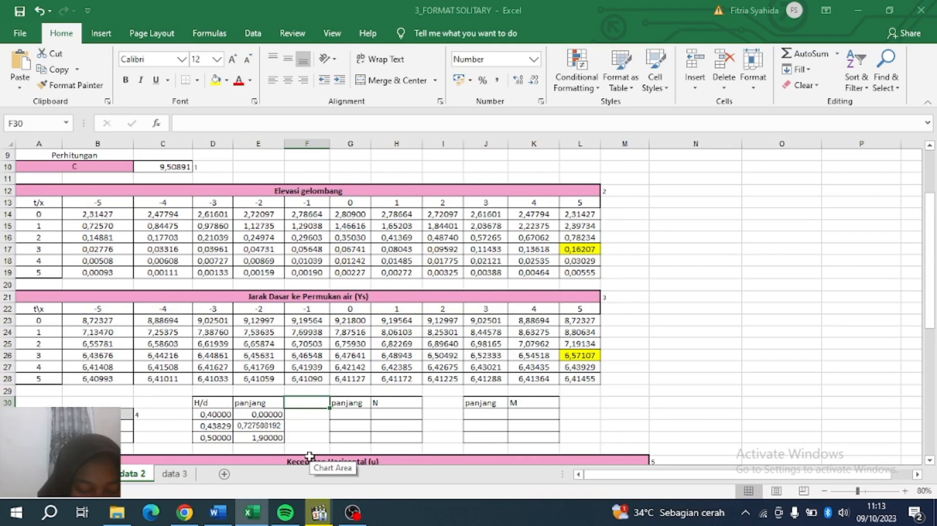
{"action": "left_click", "coordinate": [309, 457]}
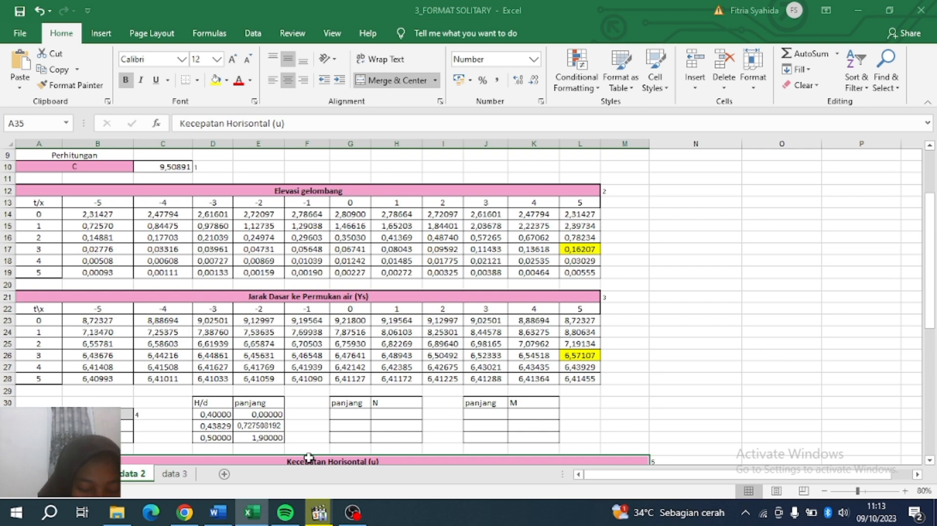
{"action": "scroll", "coordinate": [309, 459], "scroll_direction": "up", "scroll_amount": 1}
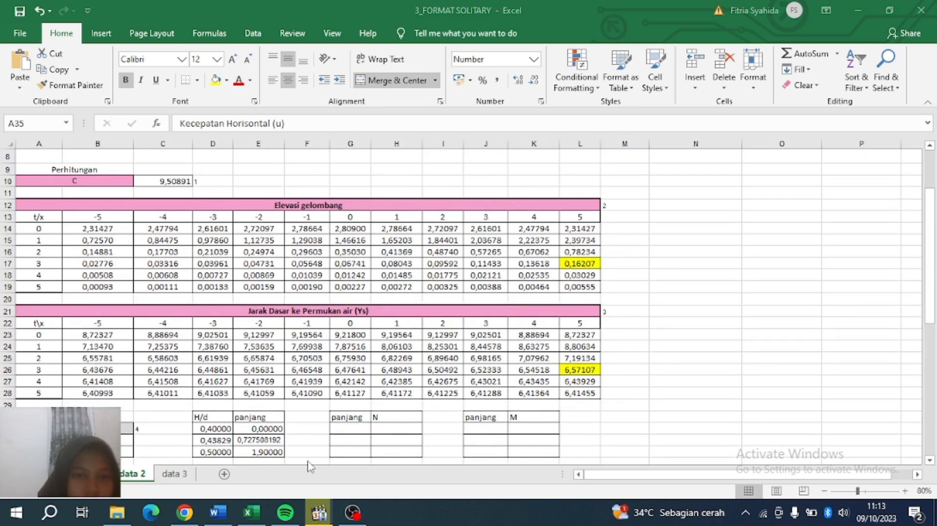
{"action": "key", "text": "super+s"}
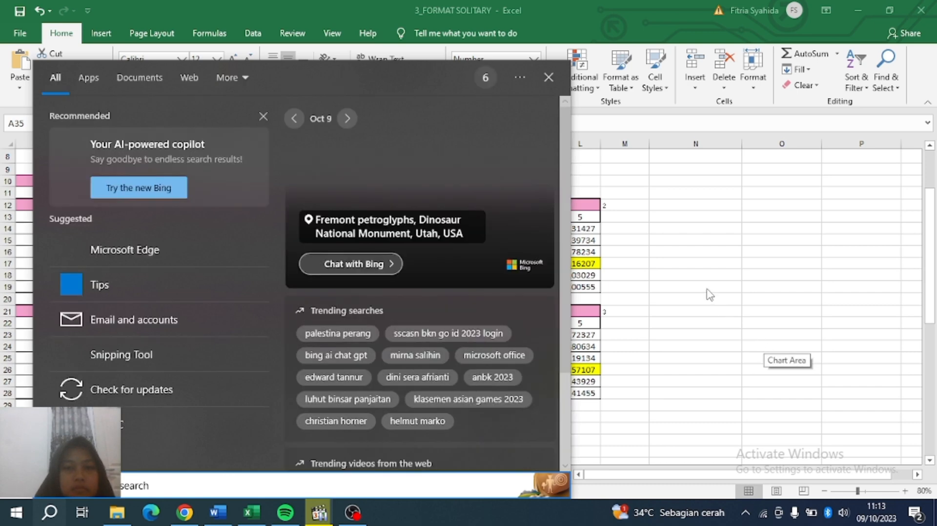
{"action": "left_click", "coordinate": [548, 77]}
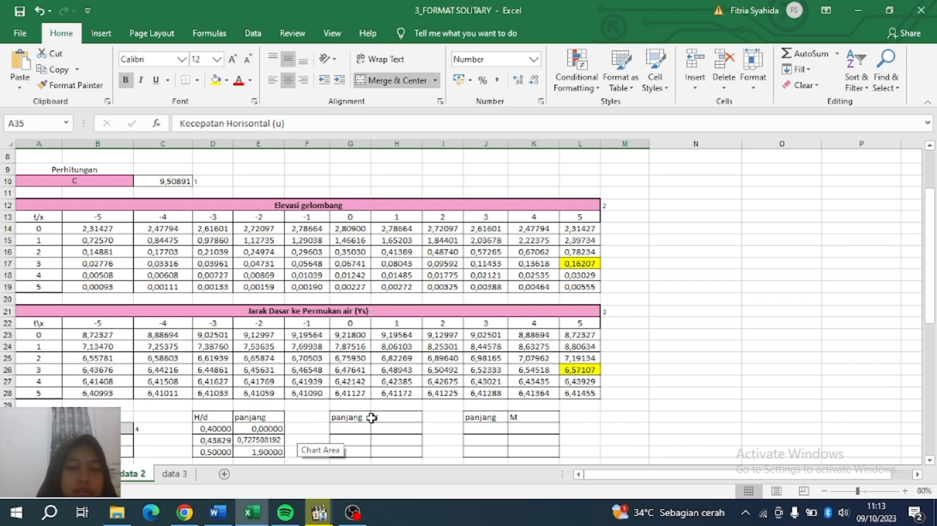
Fill the panjang column with =E31, 0,6 and 1,8 in G31:G33.
{"action": "left_click", "coordinate": [358, 426]}
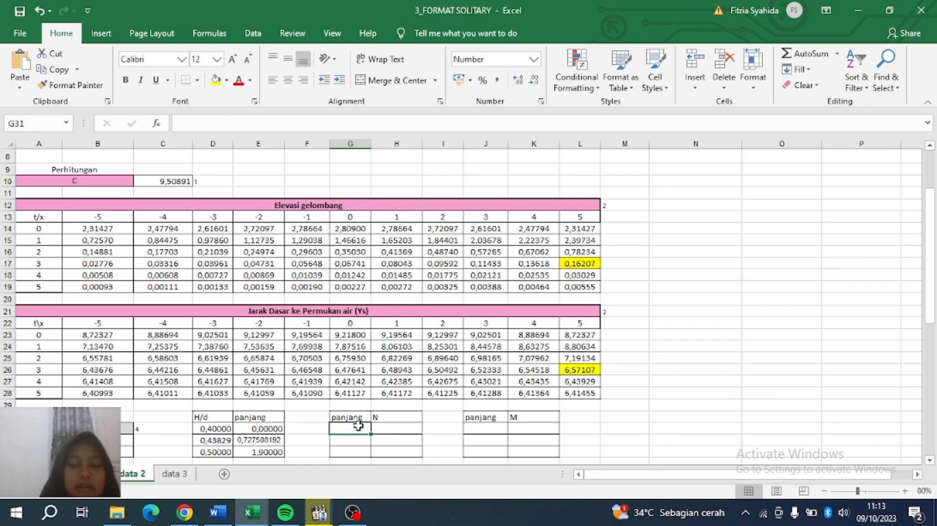
{"action": "type", "text": "=E31"}
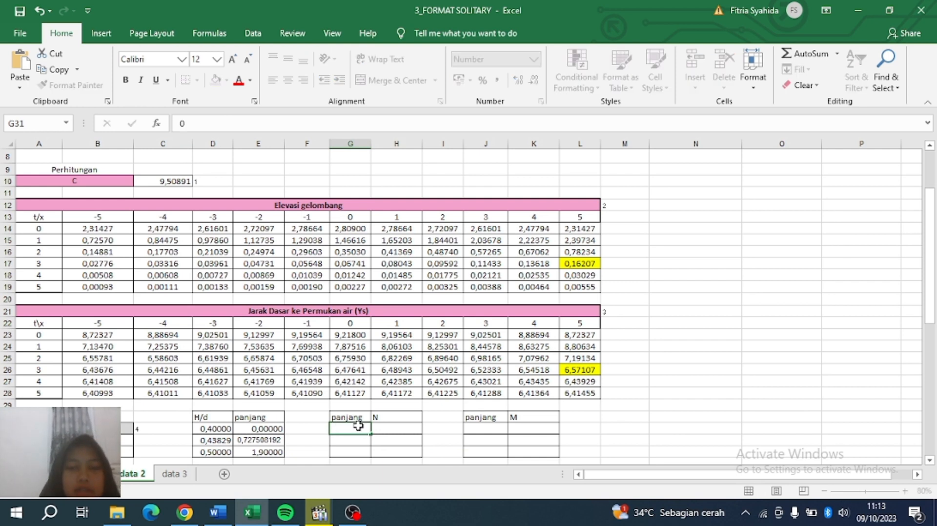
{"action": "key", "text": "Return"}
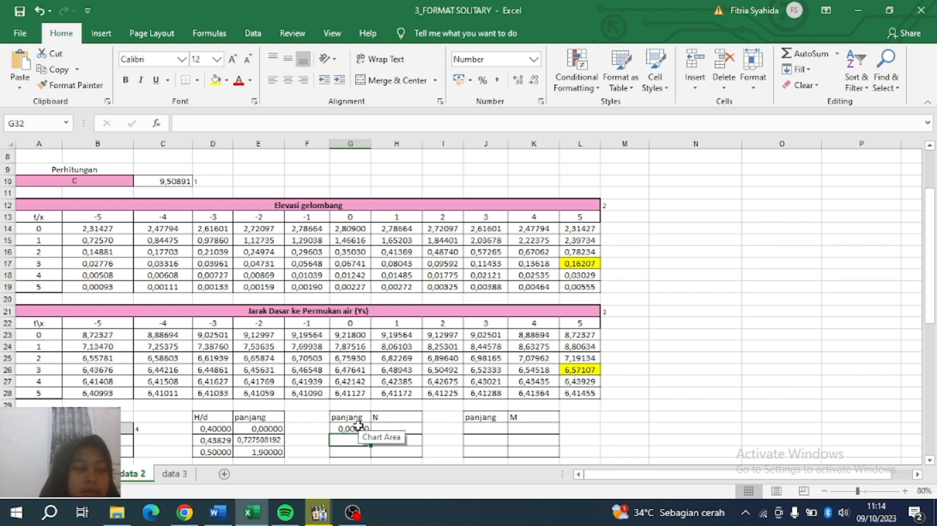
{"action": "type", "text": "0,6"}
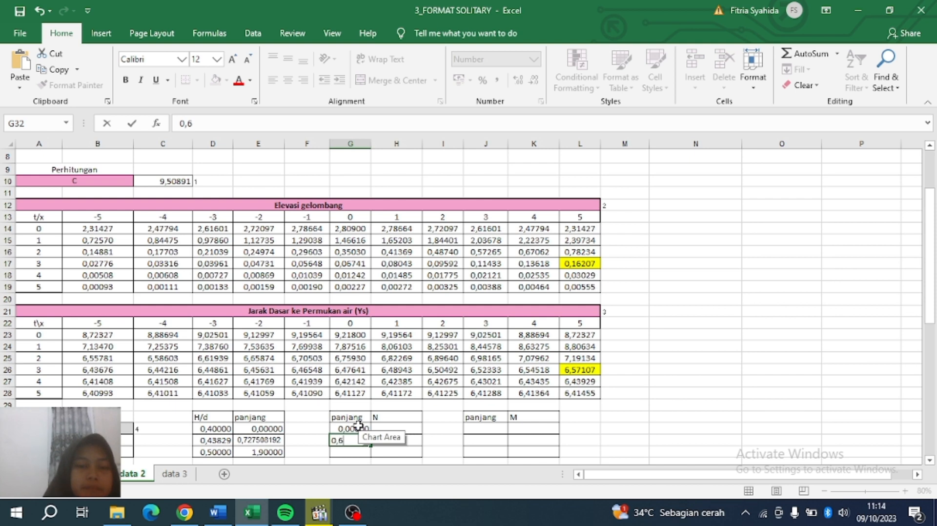
{"action": "key", "text": "Return"}
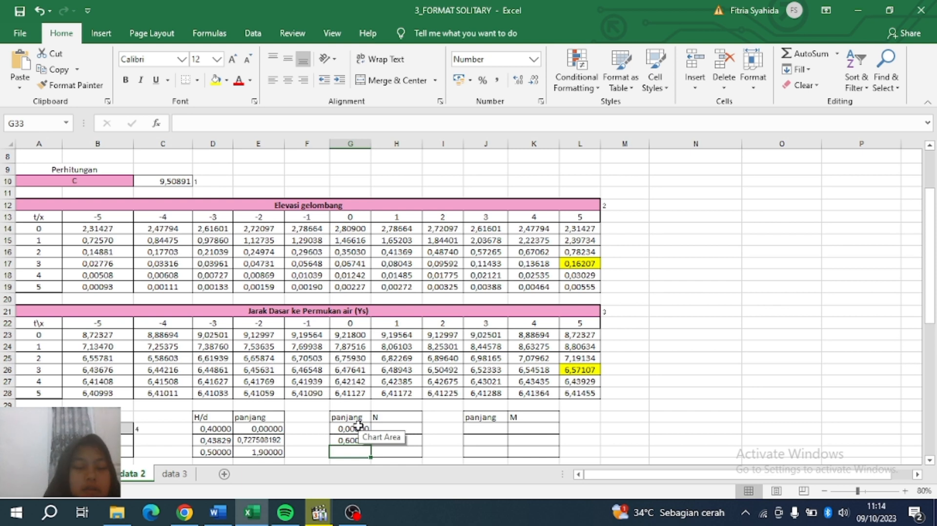
{"action": "type", "text": "1,8"}
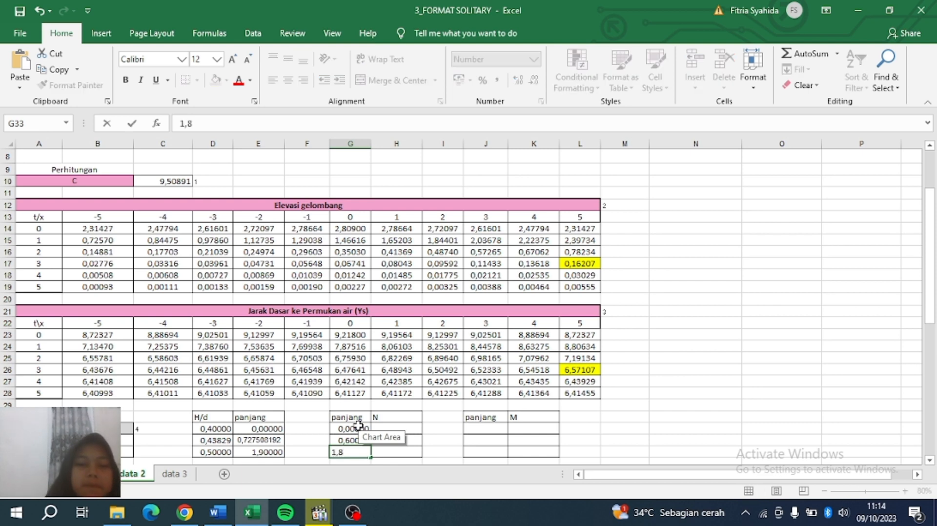
{"action": "key", "text": "Tab"}
Enter N values 0,5 in H31 and 0,6 in H33.
{"action": "left_click", "coordinate": [402, 427]}
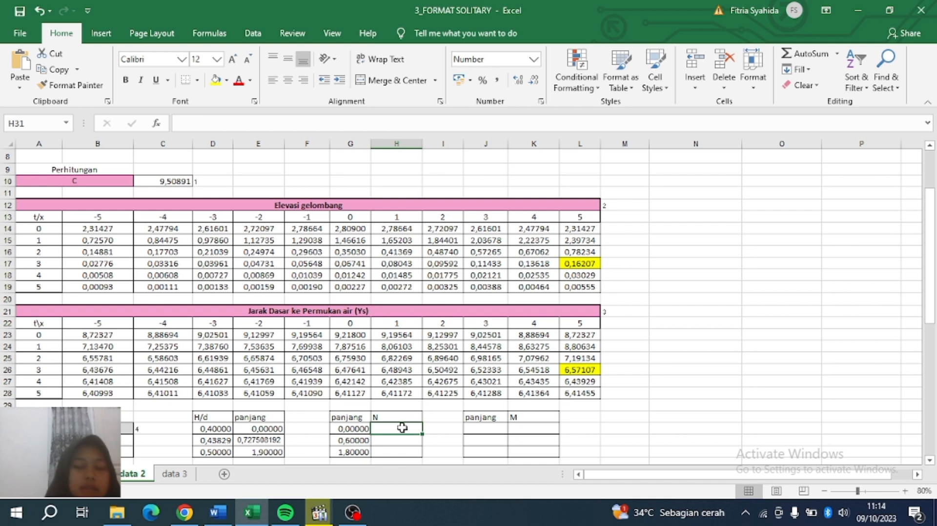
{"action": "type", "text": "0,5"}
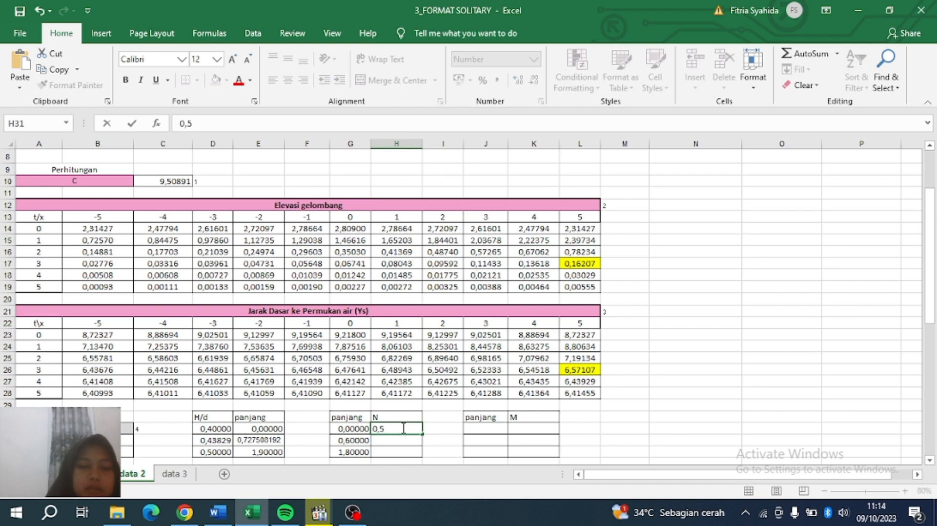
{"action": "key", "text": "Return"}
{"action": "key", "text": "Return"}
{"action": "type", "text": "0,6"}
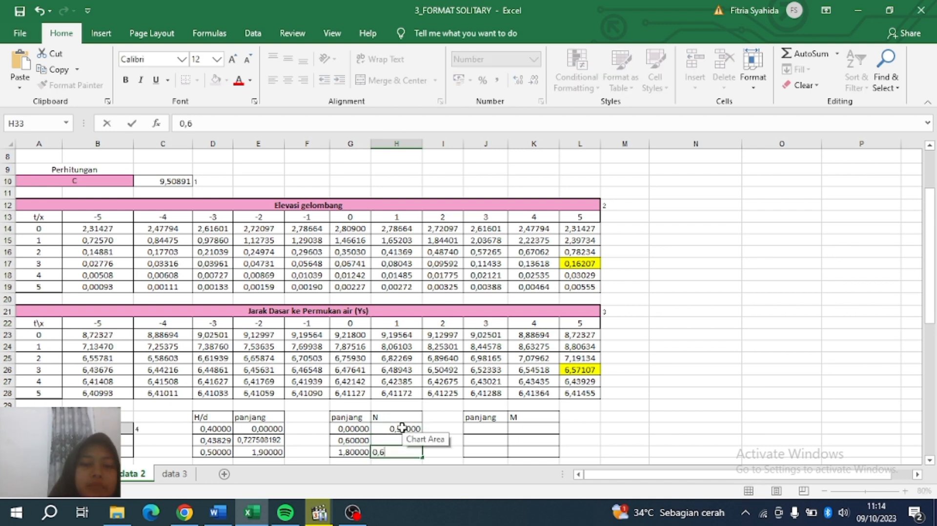
{"action": "left_click", "coordinate": [394, 442]}
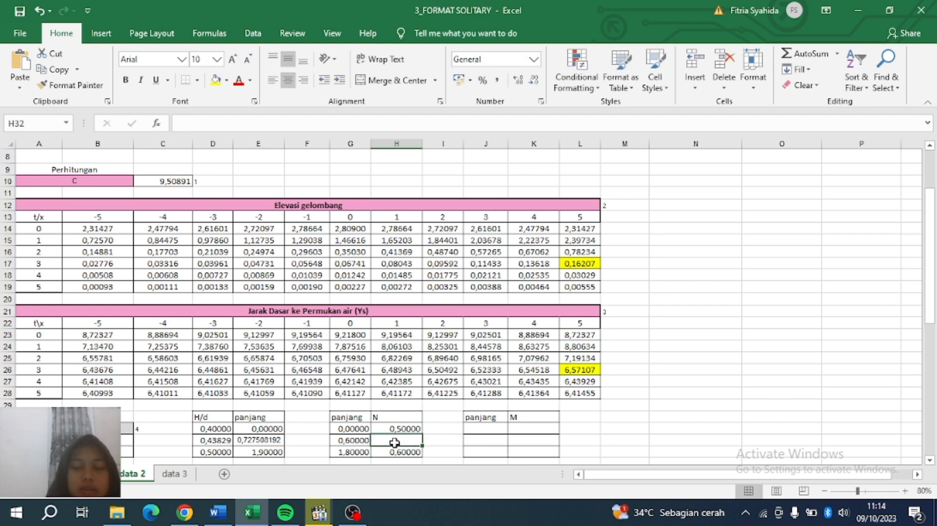
{"action": "type", "text": "="}
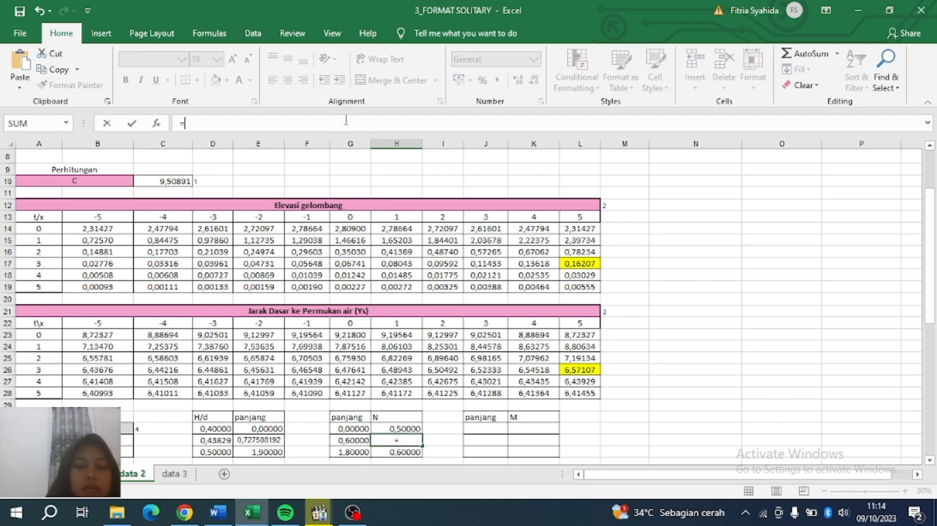
{"action": "type", "text": "("}
In H32 enter =H31+((G32-G31)/(G33-G31))*(H33-H31), giving N 0,53333 for panjang 0,6.
{"action": "key", "text": "BackSpace"}
{"action": "left_click", "coordinate": [414, 428]}
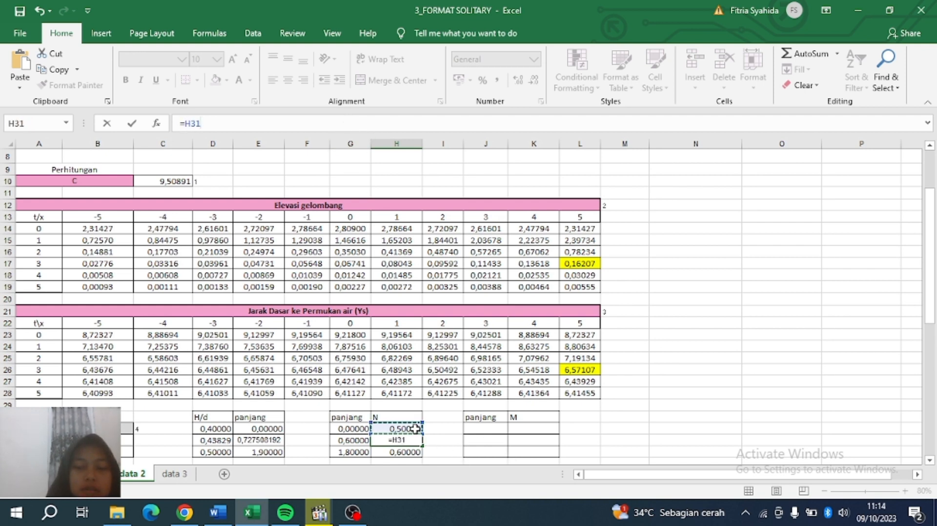
{"action": "type", "text": "+"}
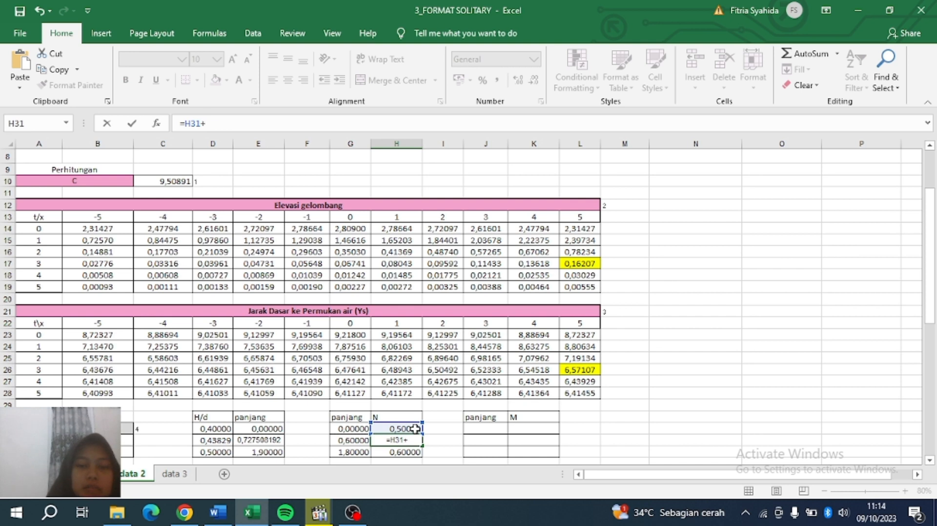
{"action": "type", "text": "(("}
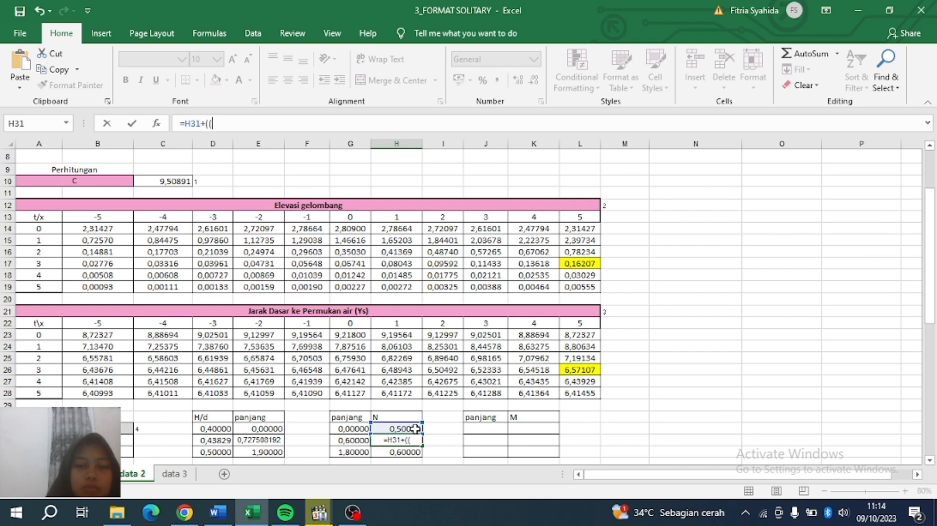
{"action": "left_click", "coordinate": [356, 442]}
{"action": "type", "text": "-"}
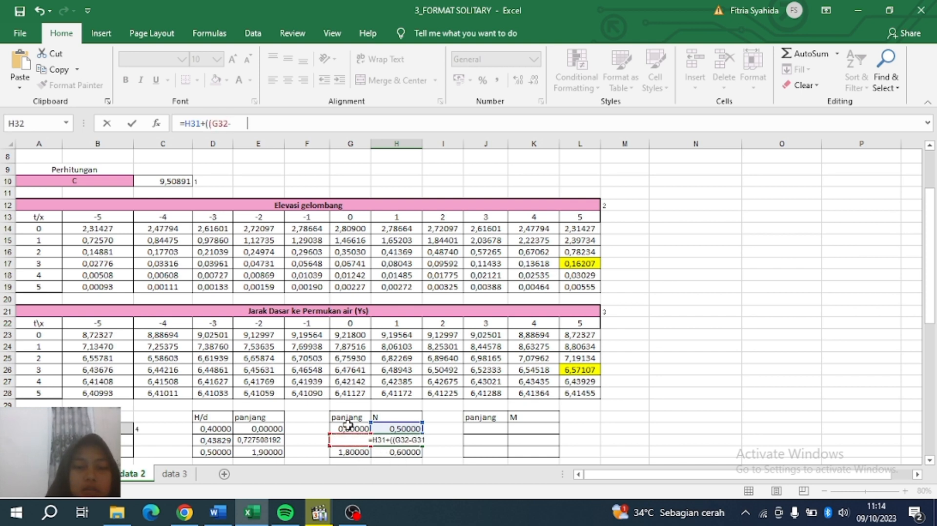
{"action": "left_click", "coordinate": [347, 425]}
{"action": "type", "text": ")"}
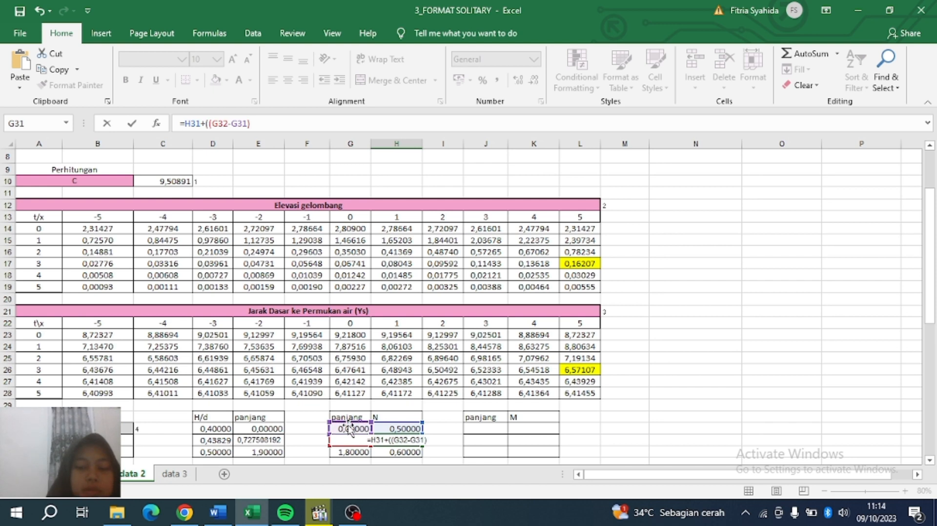
{"action": "type", "text": "/("}
{"action": "left_click", "coordinate": [350, 452]}
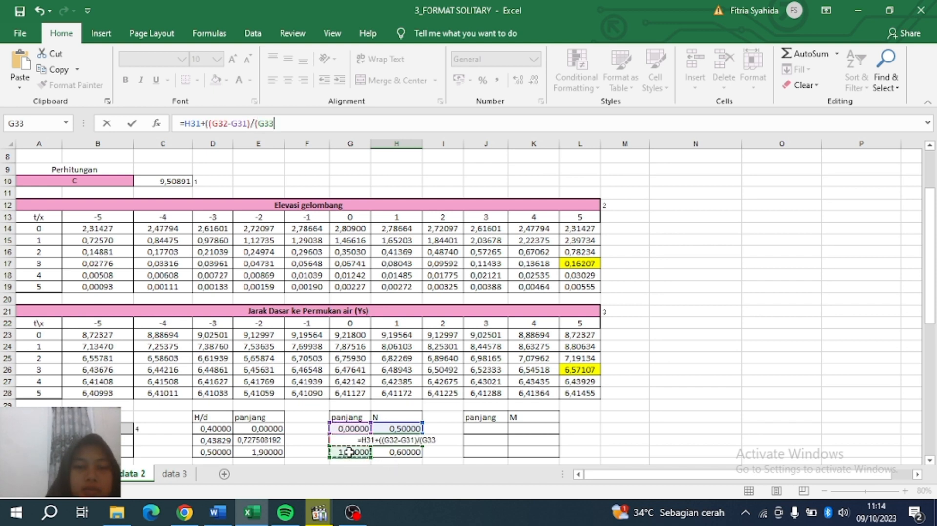
{"action": "type", "text": "-"}
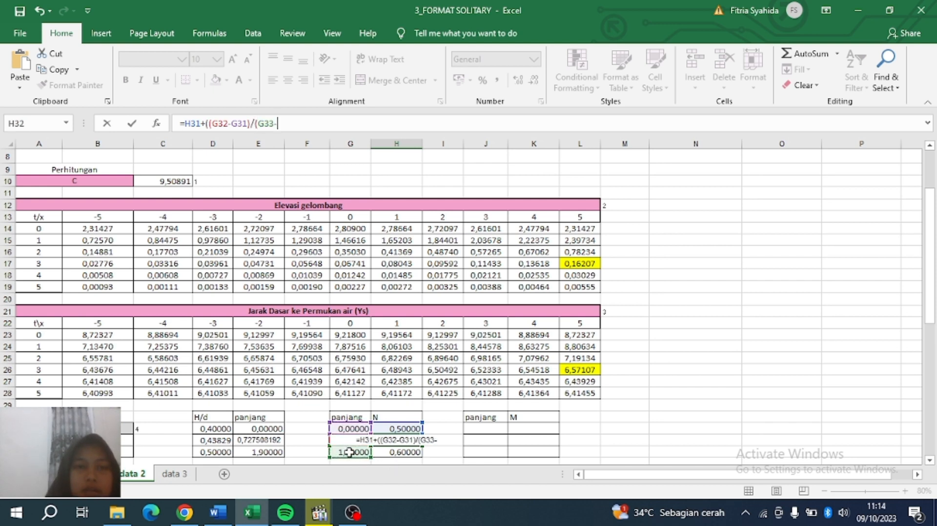
{"action": "left_click", "coordinate": [348, 425]}
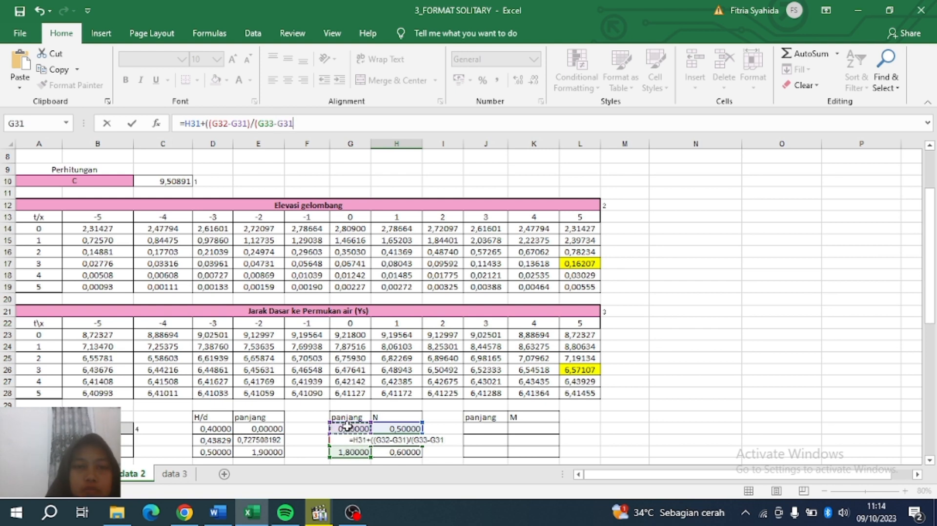
{"action": "type", "text": "))*("}
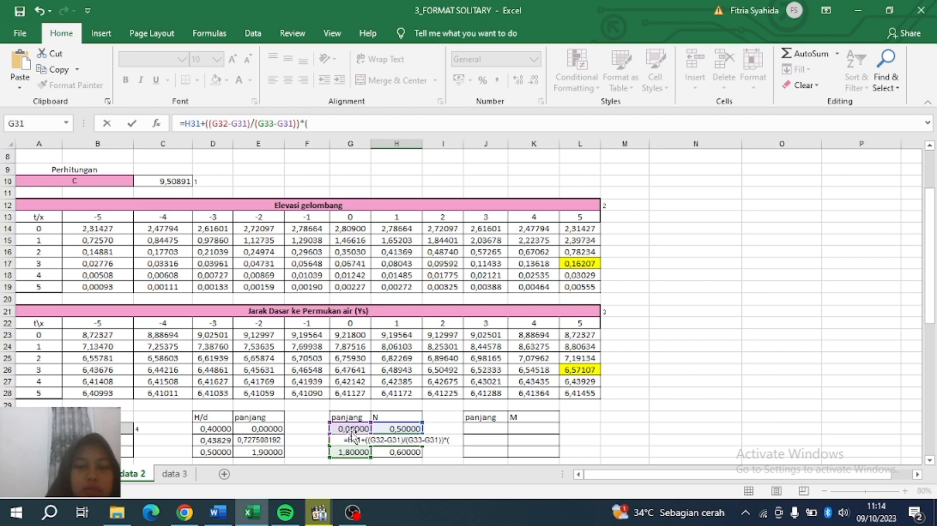
{"action": "left_click", "coordinate": [390, 452]}
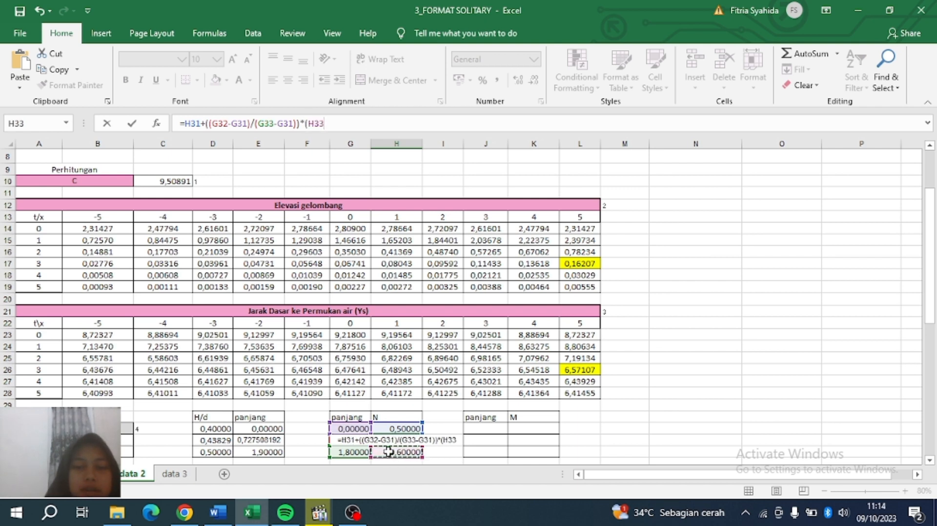
{"action": "type", "text": "-"}
{"action": "left_click", "coordinate": [392, 427]}
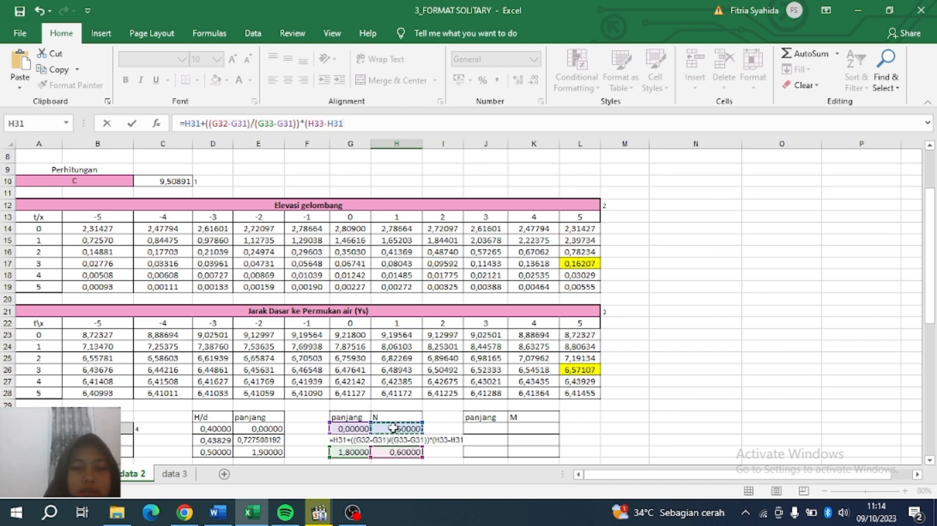
{"action": "type", "text": ")"}
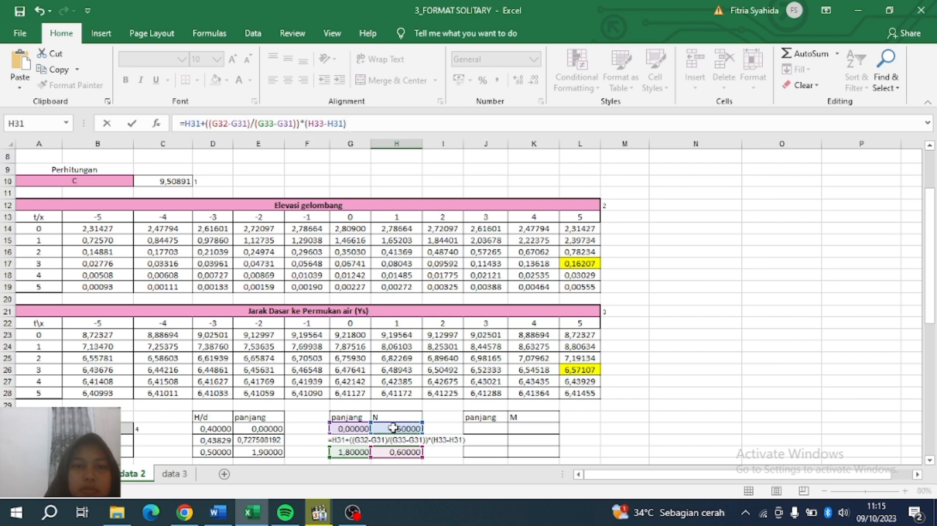
{"action": "key", "text": "Return"}
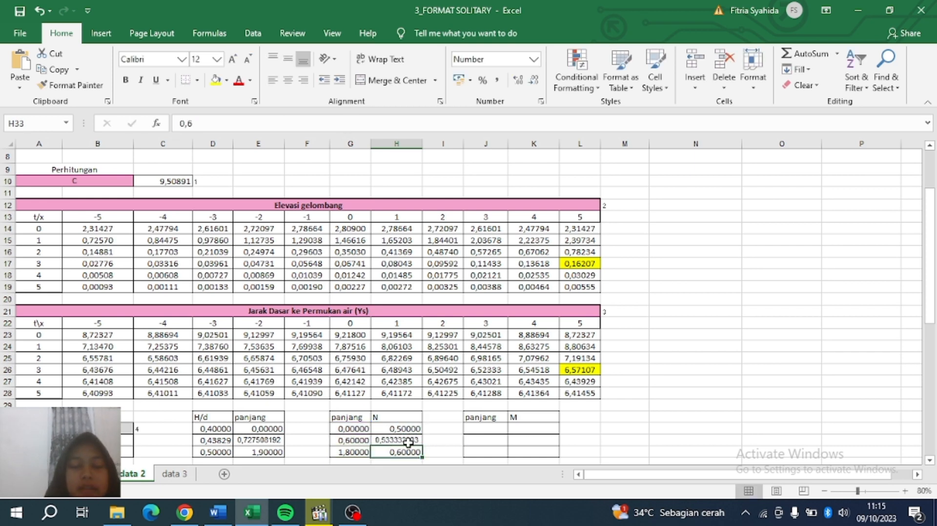
{"action": "left_click", "coordinate": [403, 440]}
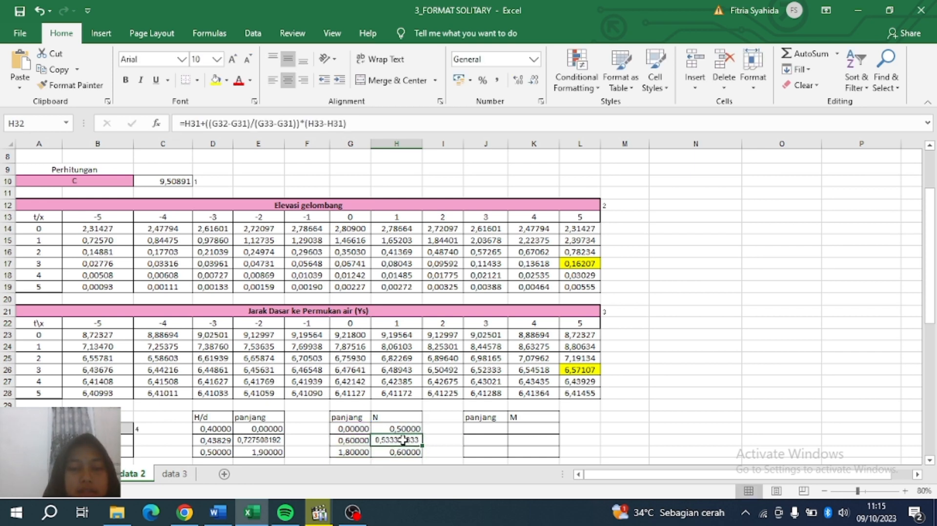
{"action": "left_click", "coordinate": [500, 432]}
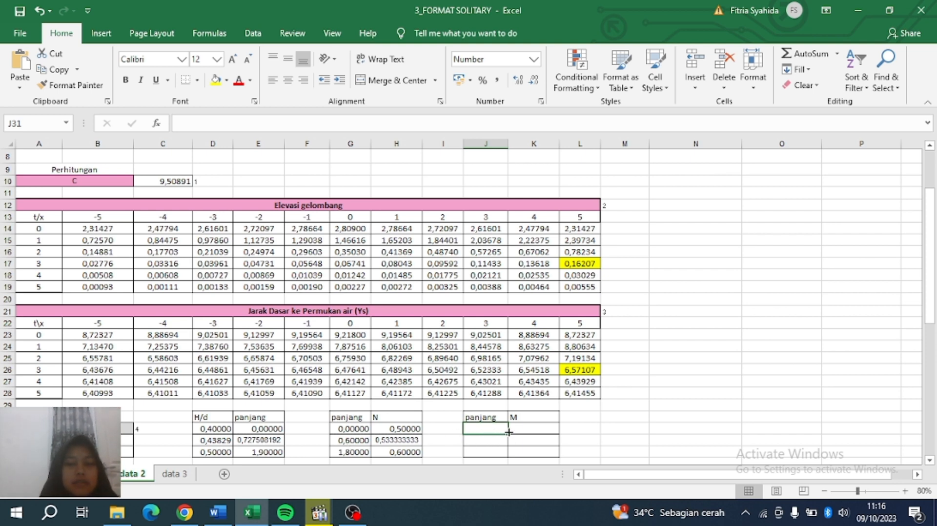
Enter panjang values 0, 1 and 1,8 in J31:J33.
{"action": "type", "text": "0"}
{"action": "key", "text": "Return"}
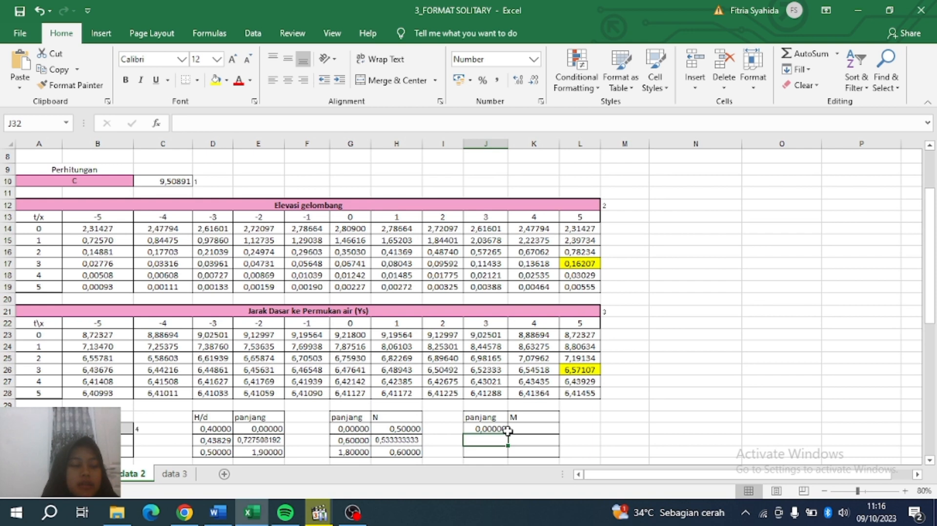
{"action": "type", "text": "1"}
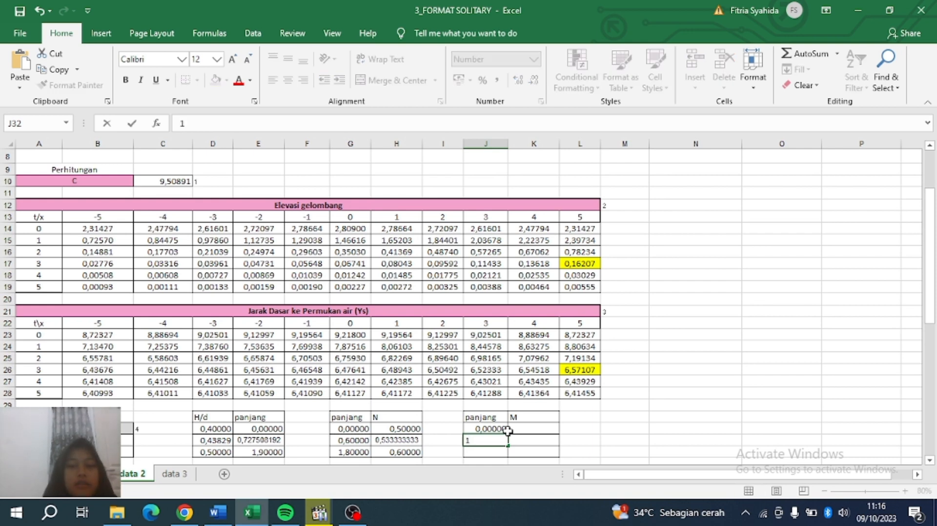
{"action": "key", "text": "Return"}
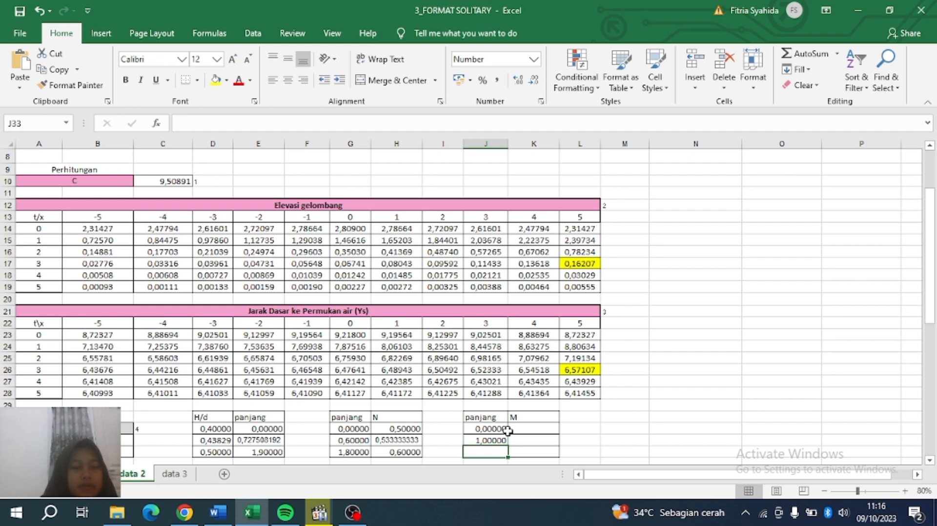
{"action": "type", "text": "1"}
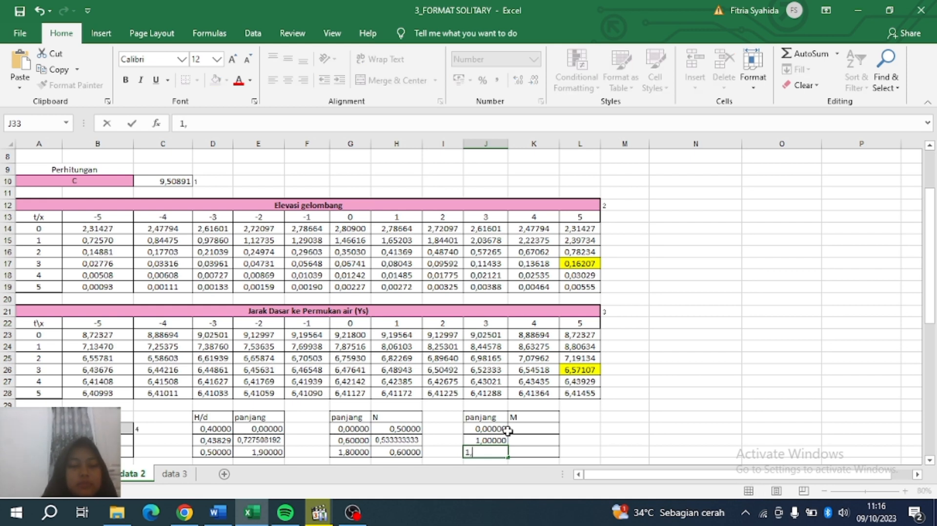
{"action": "type", "text": ",8"}
{"action": "left_click", "coordinate": [508, 430]}
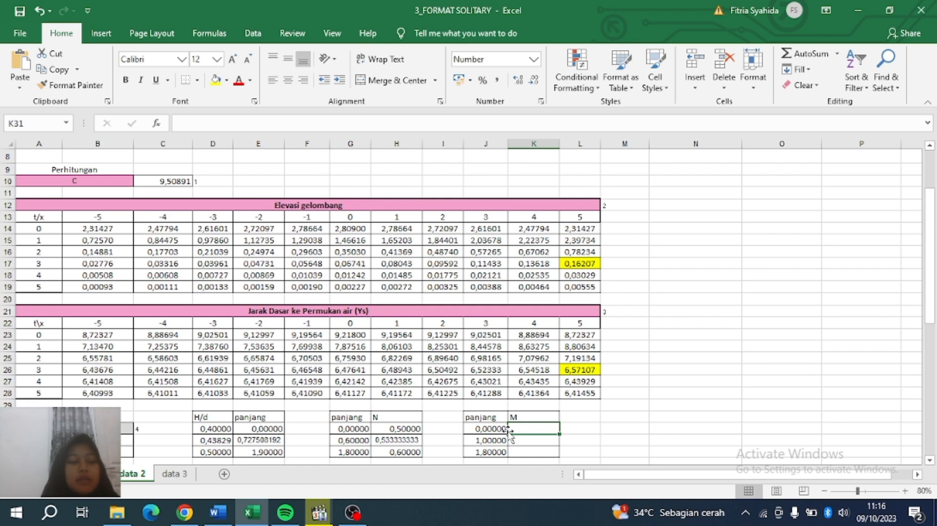
Enter M values 0,8 in K31 and 0,9 in K33.
{"action": "type", "text": "0"}
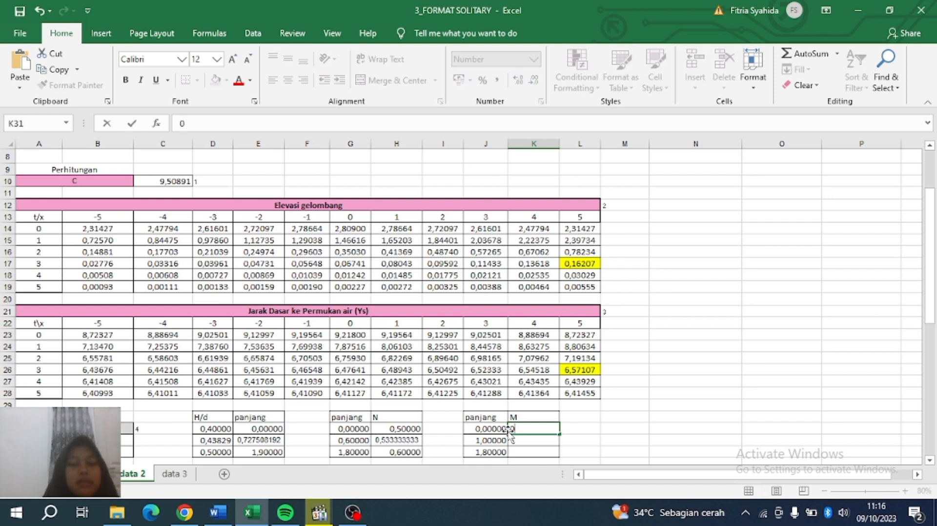
{"action": "type", "text": ",8"}
{"action": "key", "text": "Return"}
{"action": "key", "text": "Return"}
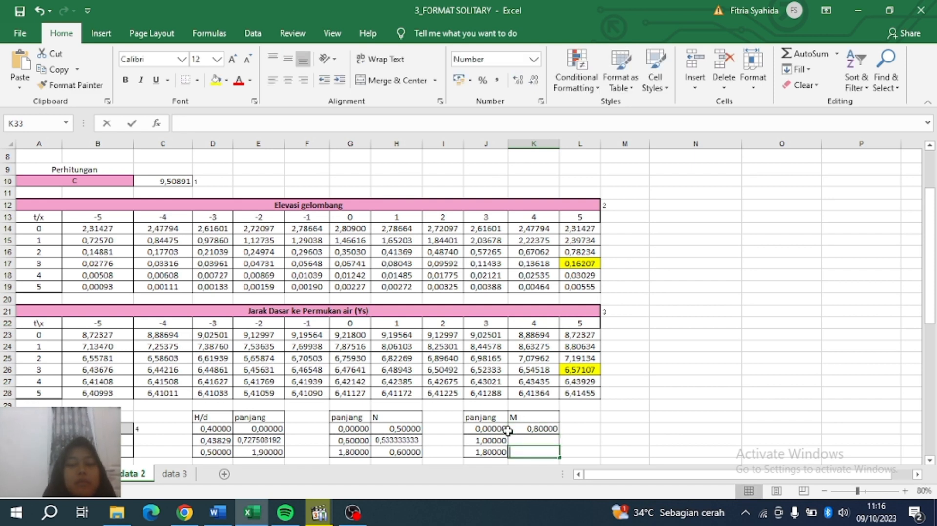
{"action": "type", "text": "0,9"}
{"action": "key", "text": "Up"}
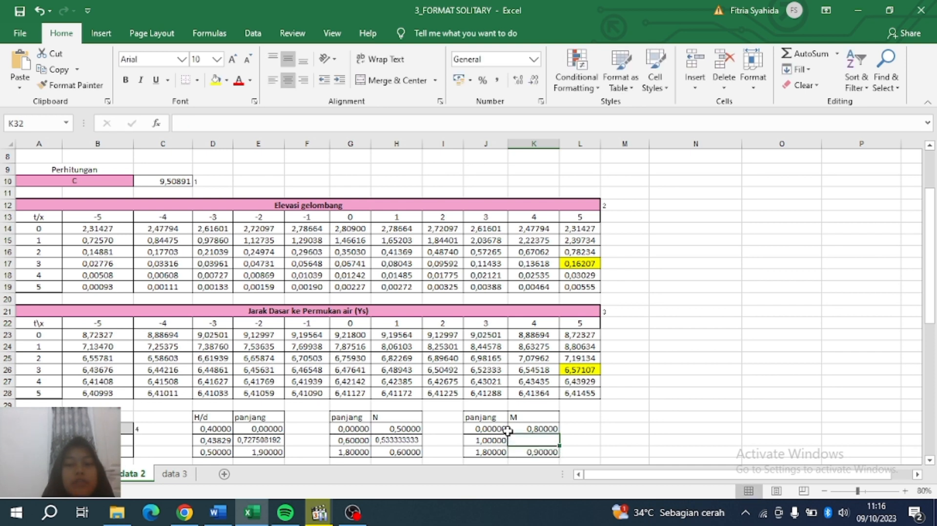
In K32 enter =K31+((J32-J31)/(J33-J31))*(K33-K31), giving M 0,855555556.
{"action": "left_click", "coordinate": [470, 127]}
{"action": "type", "text": "="}
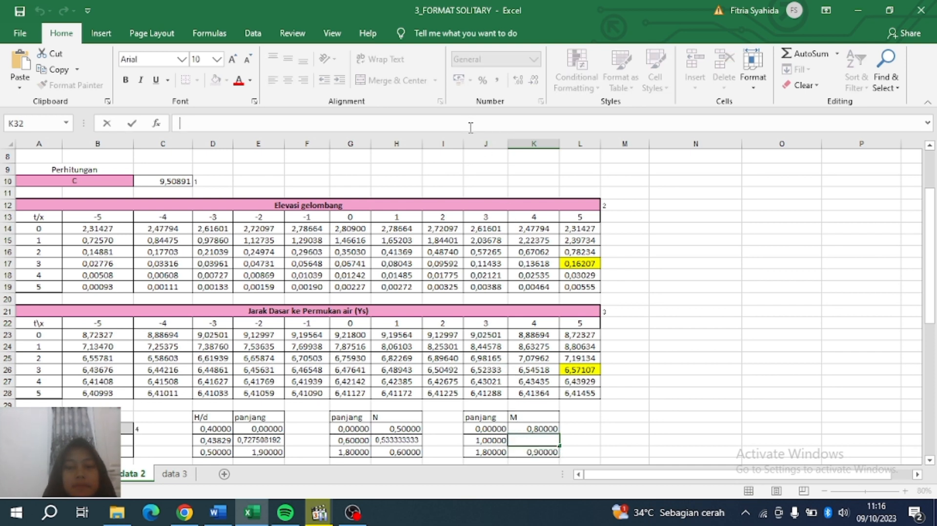
{"action": "left_click", "coordinate": [542, 429]}
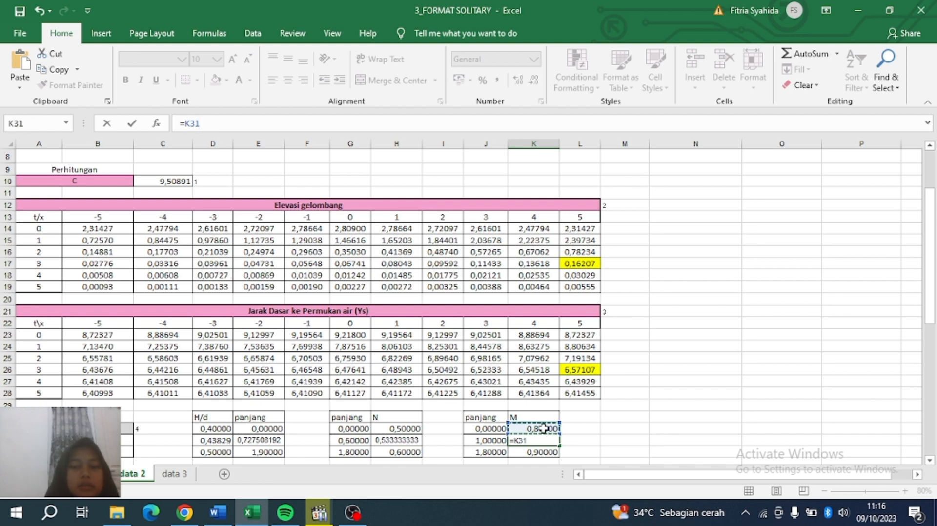
{"action": "type", "text": "+"}
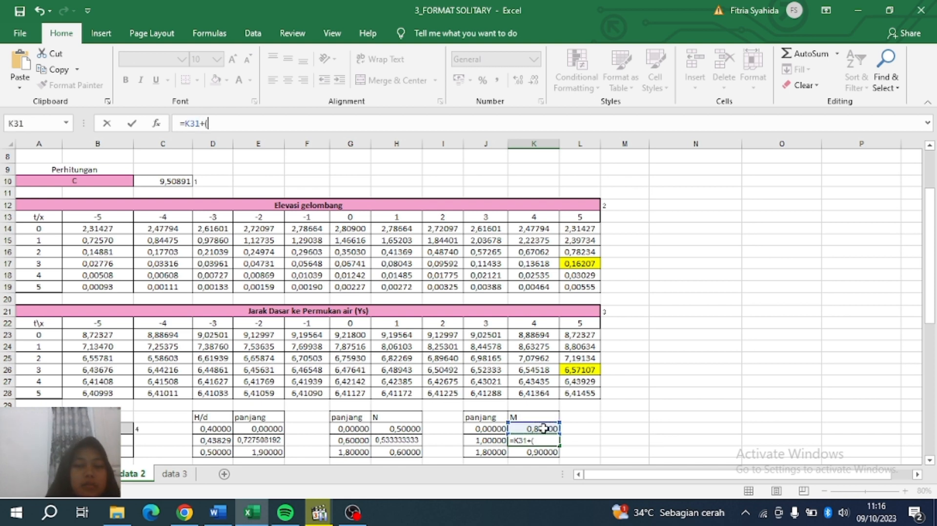
{"action": "type", "text": "(("}
{"action": "left_click", "coordinate": [486, 440]}
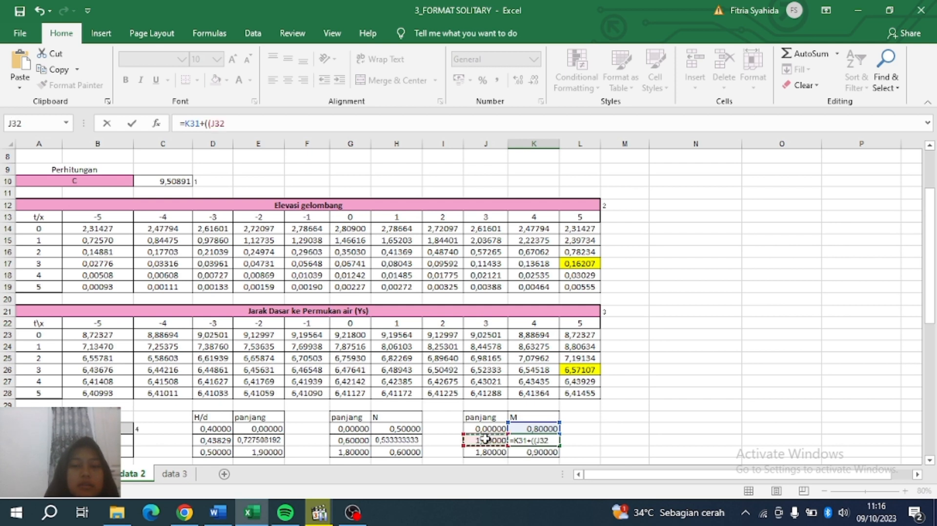
{"action": "type", "text": "-"}
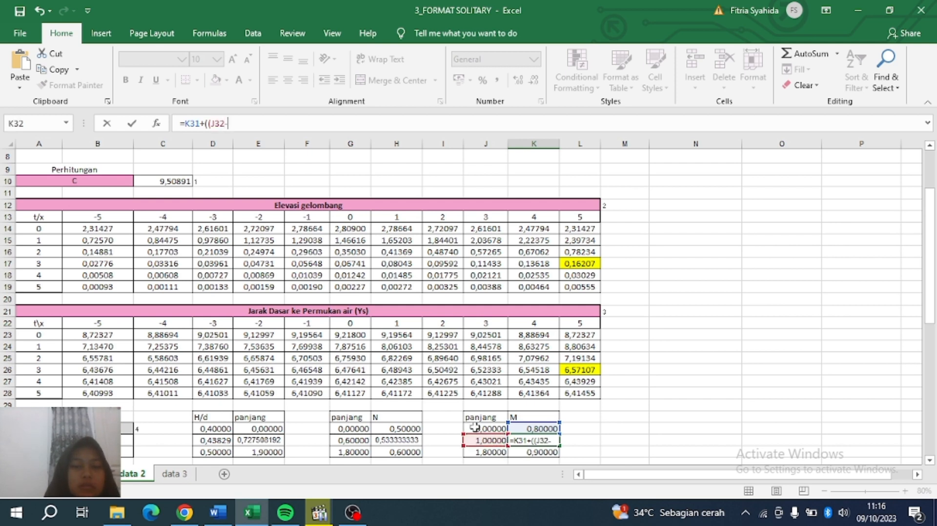
{"action": "left_click", "coordinate": [475, 428]}
{"action": "type", "text": ")"}
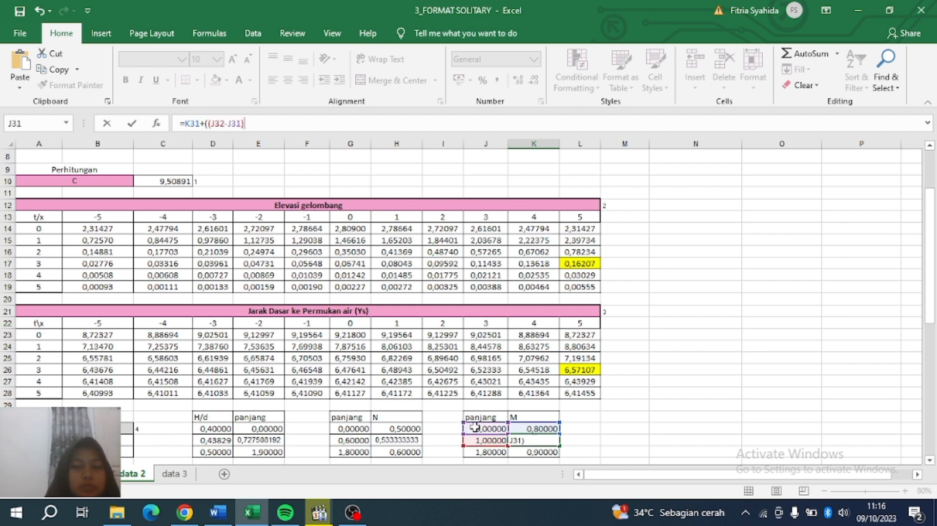
{"action": "type", "text": "/("}
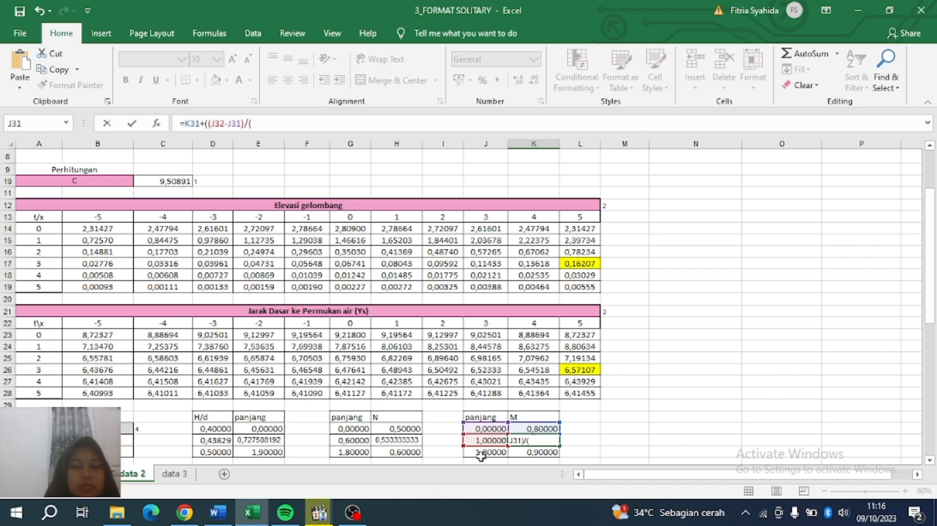
{"action": "left_click", "coordinate": [482, 450]}
{"action": "type", "text": "-"}
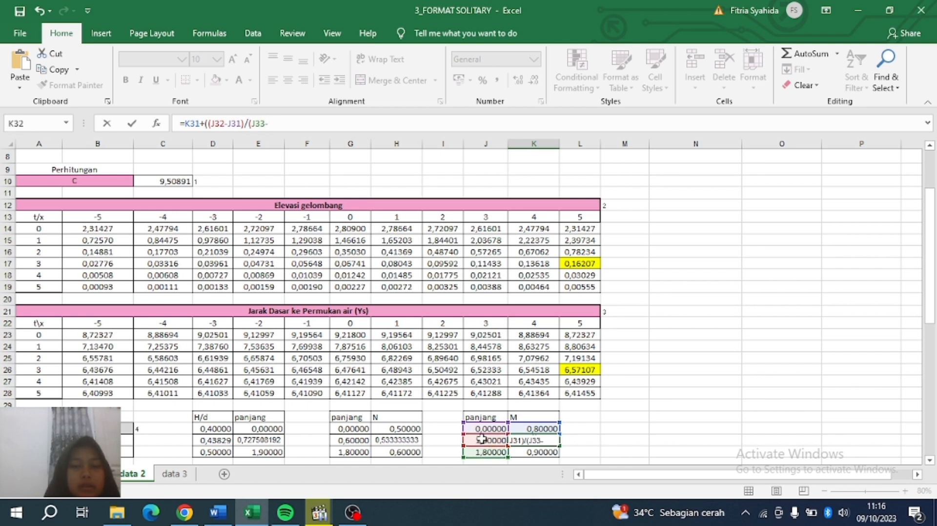
{"action": "left_click", "coordinate": [480, 430]}
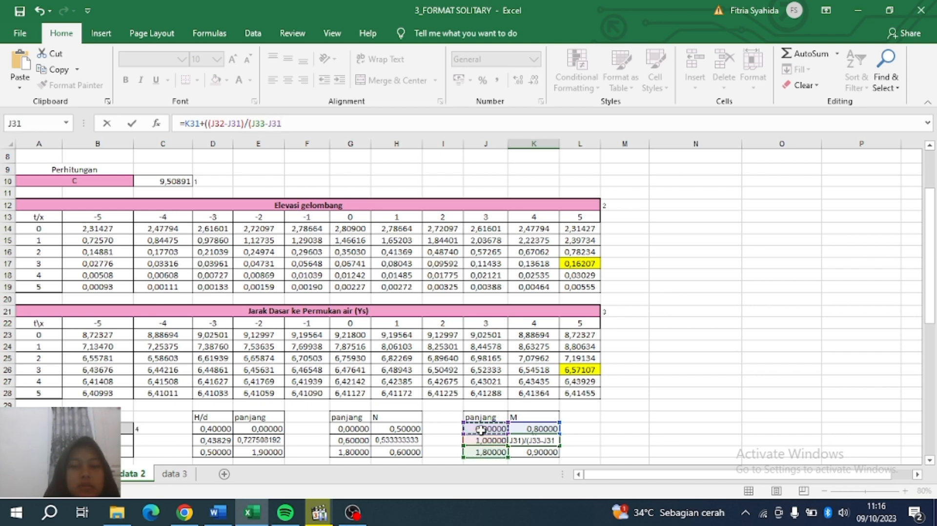
{"action": "type", "text": "))*("}
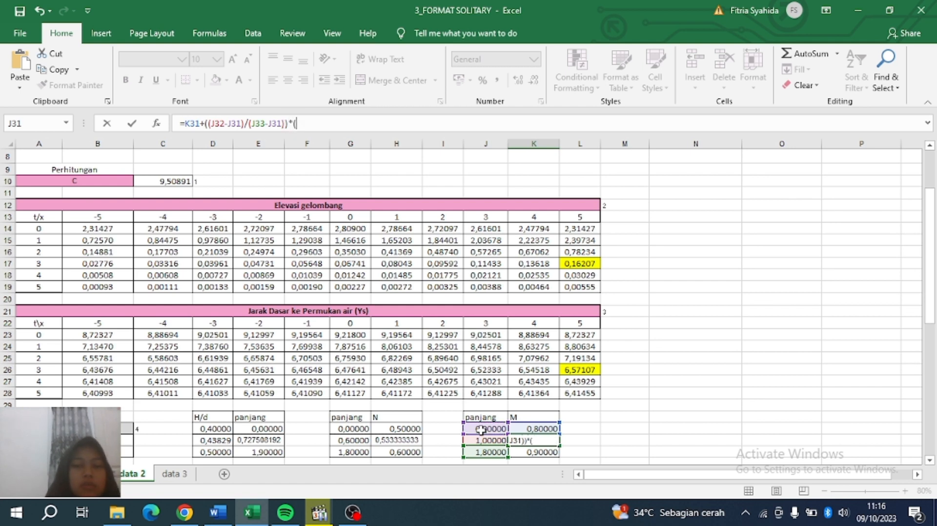
{"action": "left_click", "coordinate": [545, 450]}
{"action": "type", "text": "-"}
{"action": "left_click", "coordinate": [536, 428]}
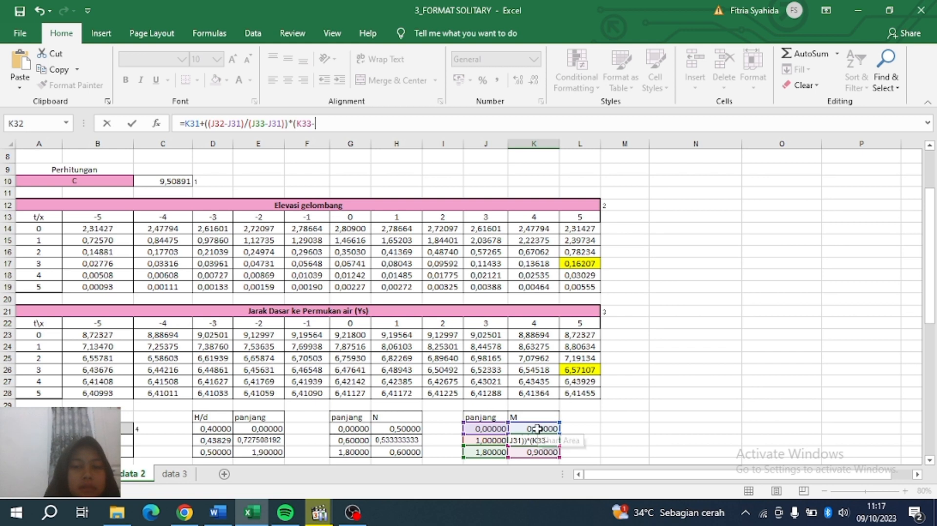
{"action": "type", "text": ")"}
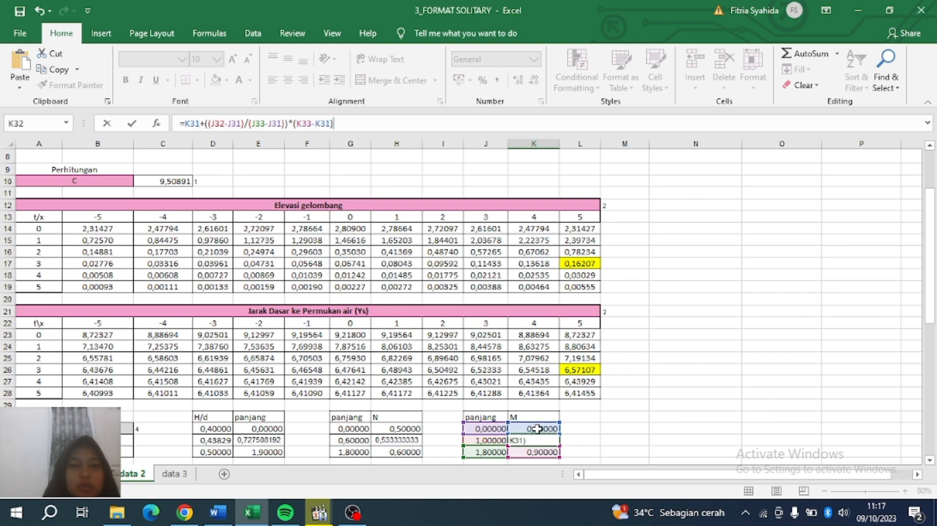
{"action": "key", "text": "Return"}
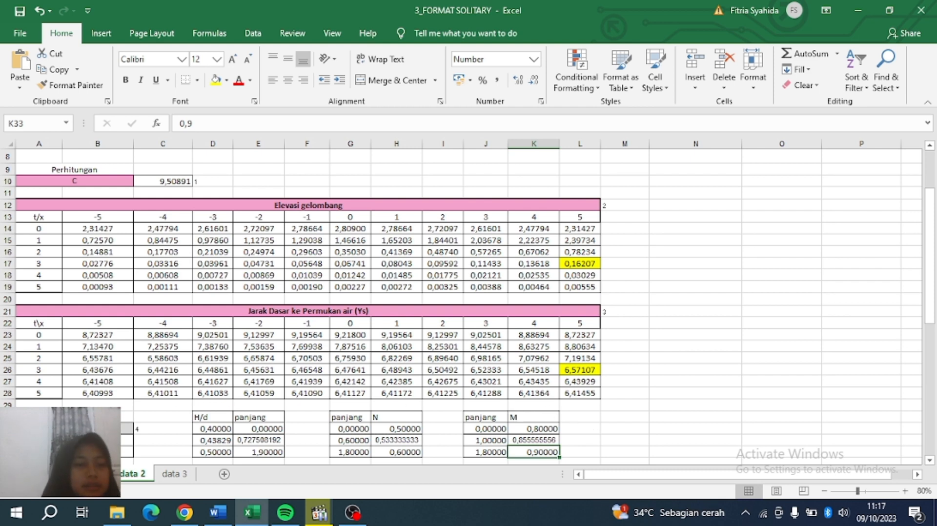
{"action": "left_click_drag", "start_coordinate": [74, 428], "coordinate": [78, 441]}
{"action": "left_click", "coordinate": [39, 418]}
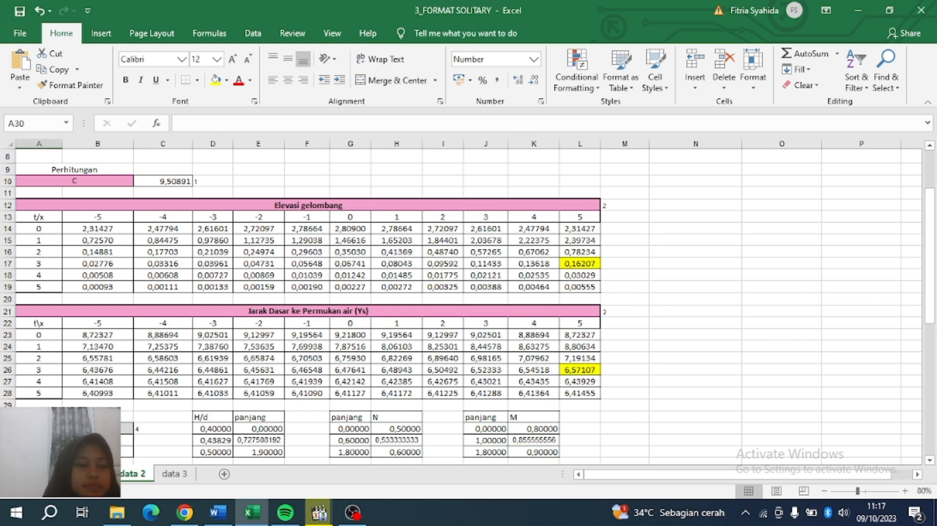
Undo a stray edit, then link B32 to =H32 for N and B33 to =K32 for M.
{"action": "key", "text": "ctrl+z"}
{"action": "left_click_drag", "start_coordinate": [932, 212], "coordinate": [930, 228]}
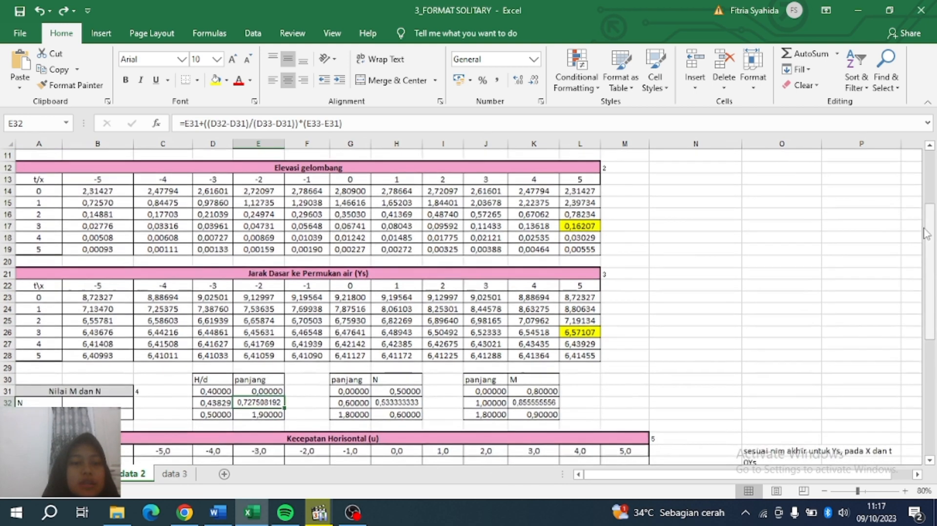
{"action": "left_click", "coordinate": [75, 402]}
{"action": "type", "text": "="}
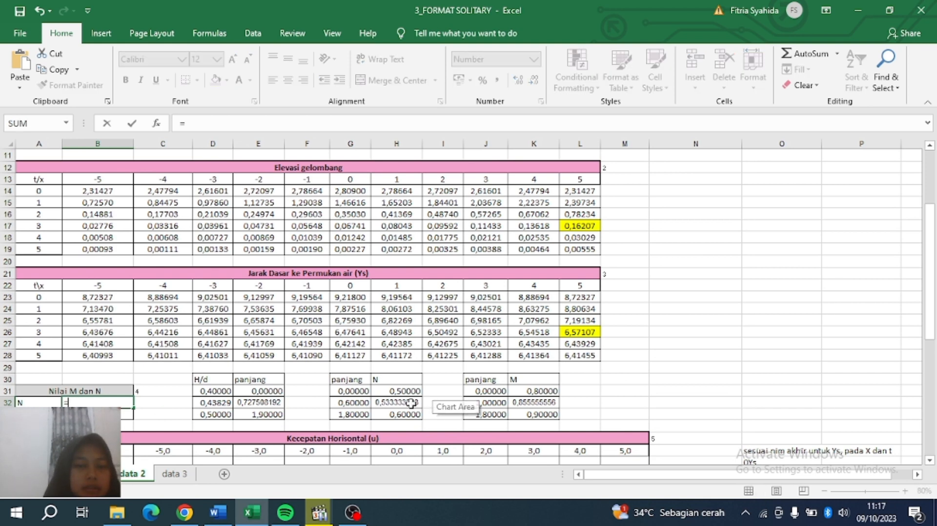
{"action": "left_click", "coordinate": [380, 404]}
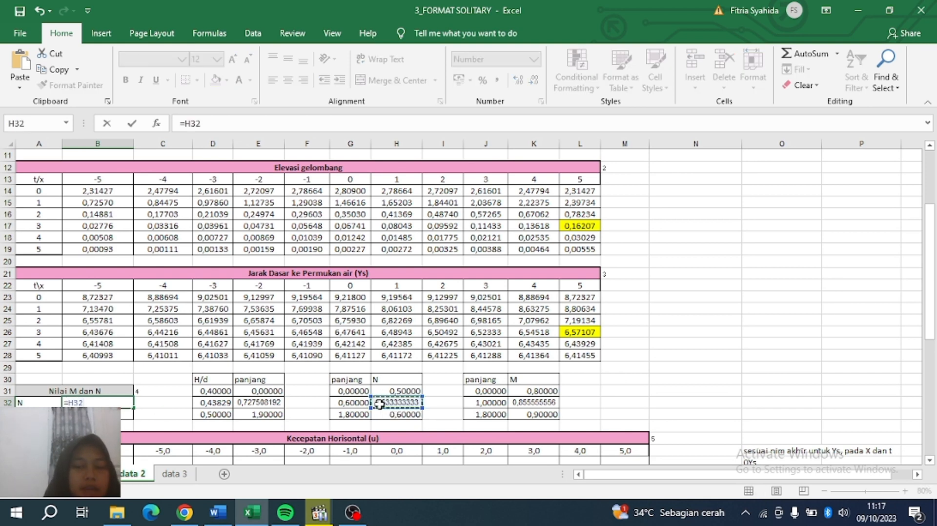
{"action": "key", "text": "Return"}
{"action": "type", "text": "="}
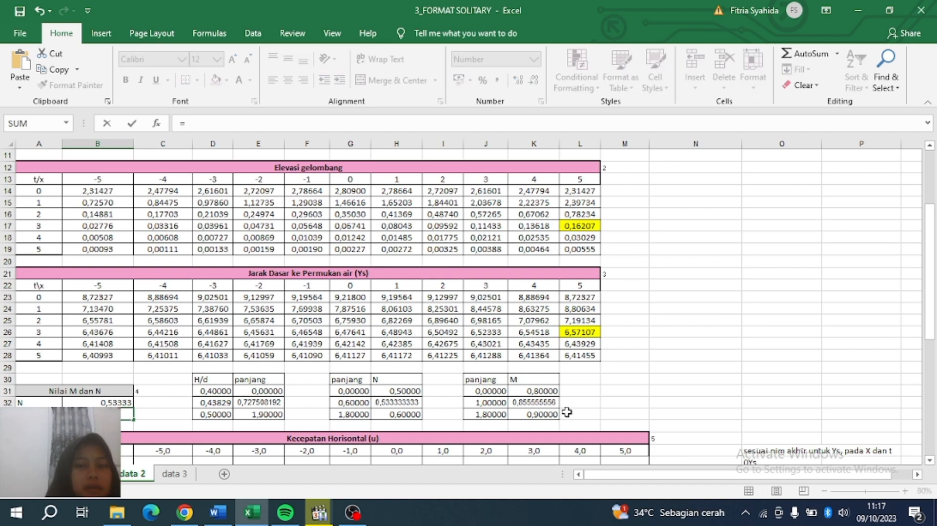
{"action": "left_click", "coordinate": [549, 402]}
{"action": "key", "text": "Return"}
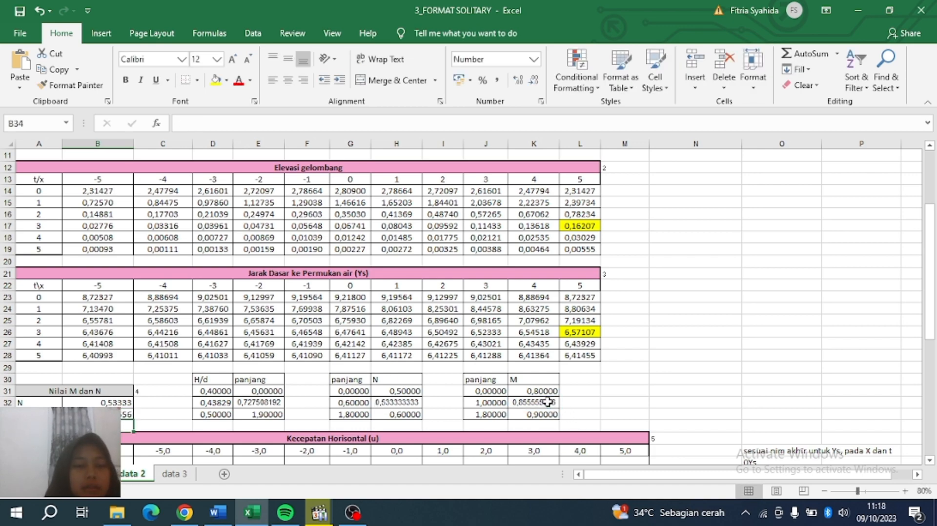
{"action": "left_click_drag", "start_coordinate": [932, 295], "coordinate": [933, 398]}
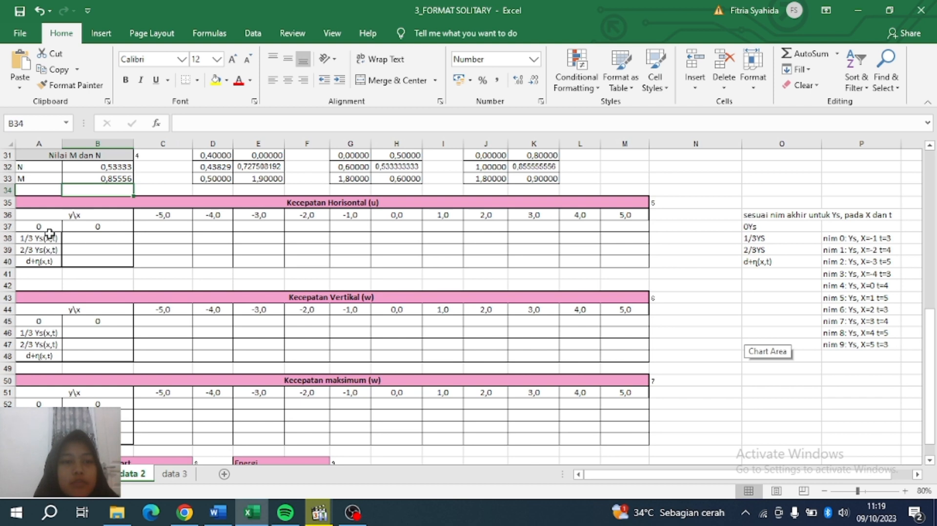
Enter y-levels =1/3*L26 in B38 and =2/3*L26 in B39 (2,19036 and 4,38072).
{"action": "left_click", "coordinate": [90, 241]}
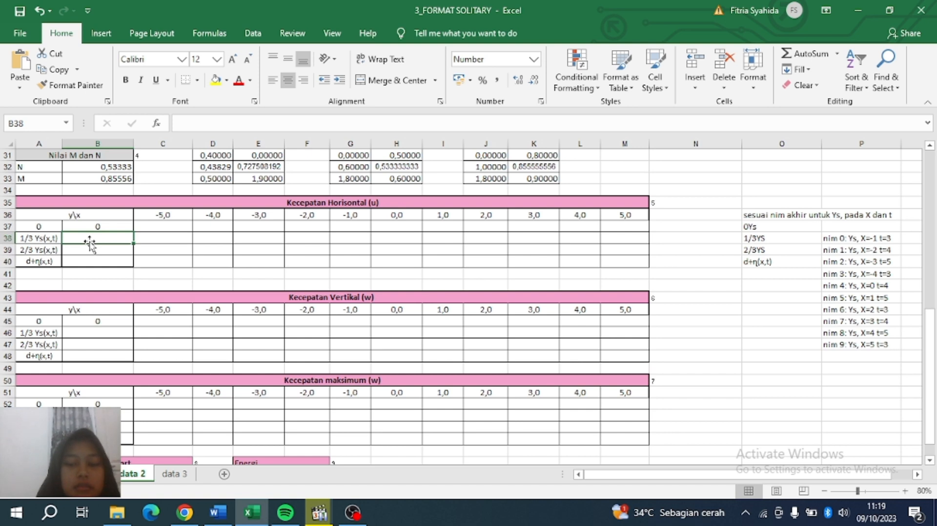
{"action": "type", "text": "=1/"}
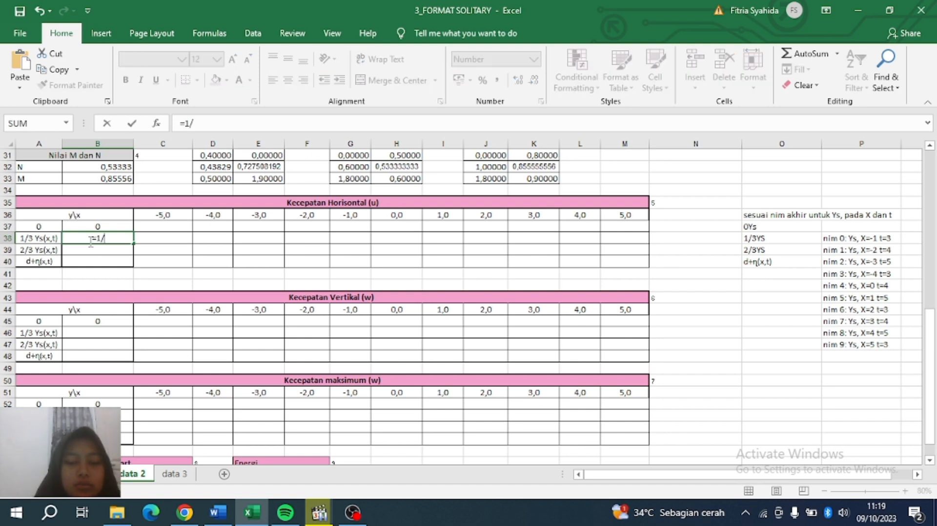
{"action": "type", "text": "3*"}
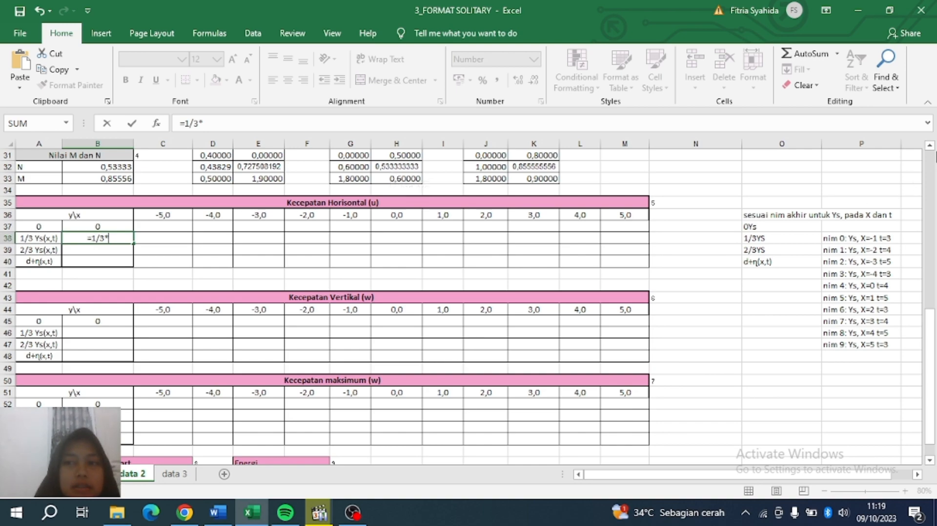
{"action": "left_click_drag", "start_coordinate": [932, 306], "coordinate": [934, 254]}
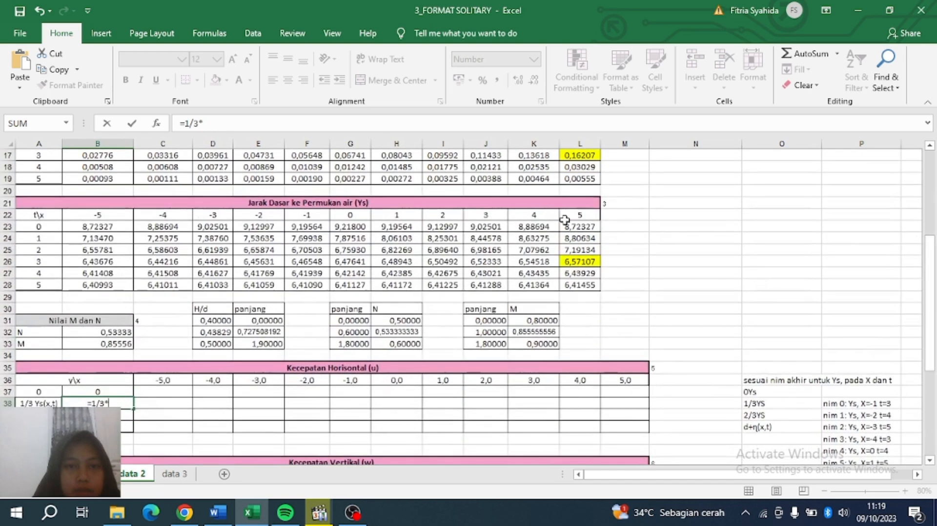
{"action": "left_click", "coordinate": [580, 262]}
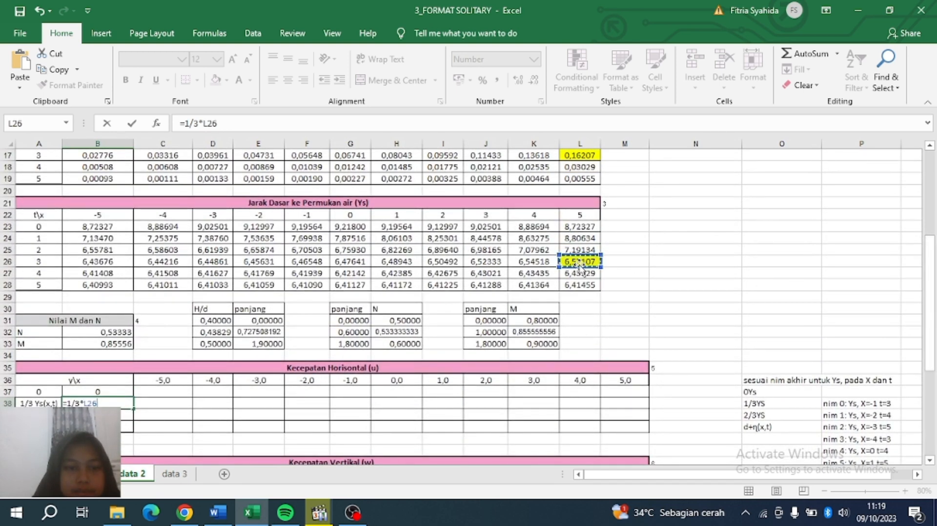
{"action": "key", "text": "Return"}
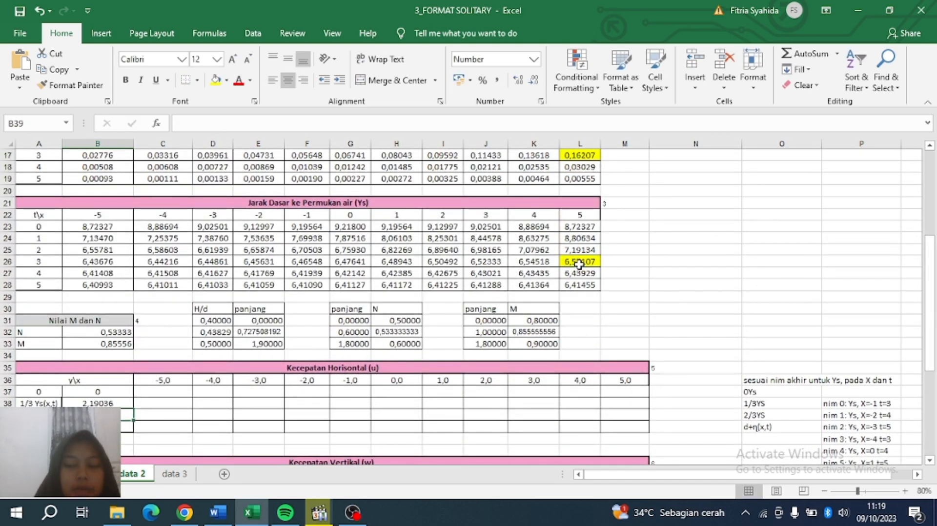
{"action": "type", "text": "=2"}
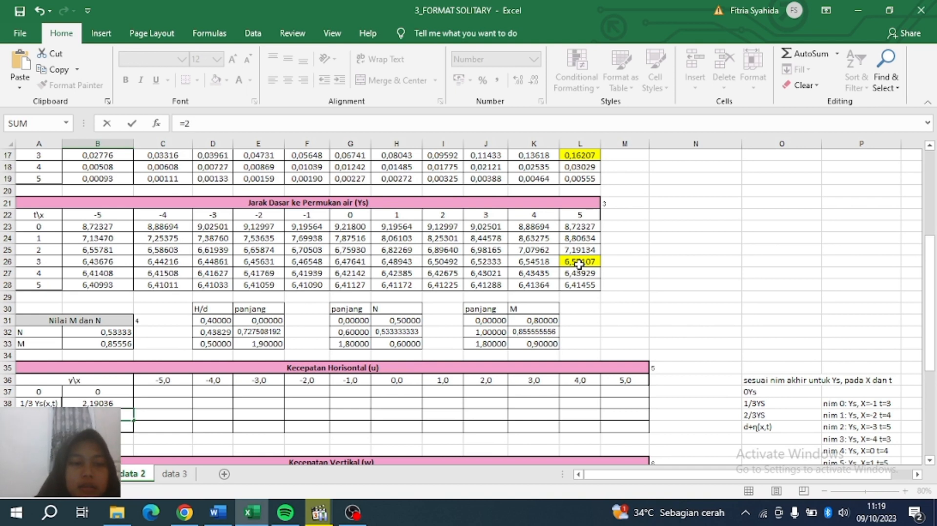
{"action": "type", "text": "/3*"}
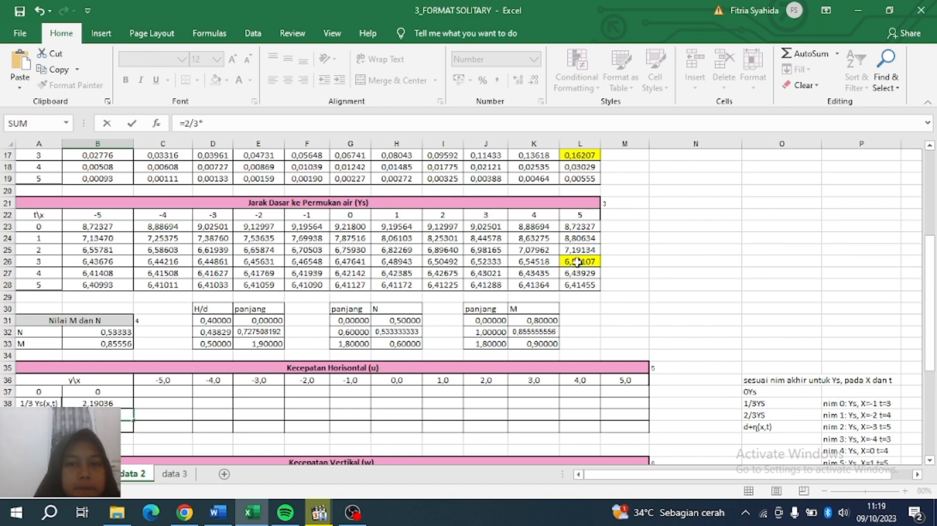
{"action": "left_click", "coordinate": [576, 261]}
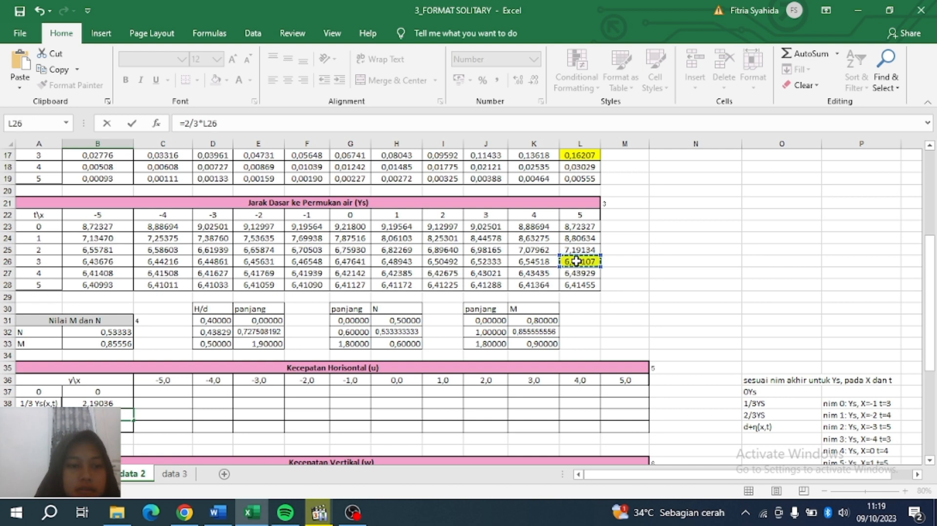
{"action": "key", "text": "Return"}
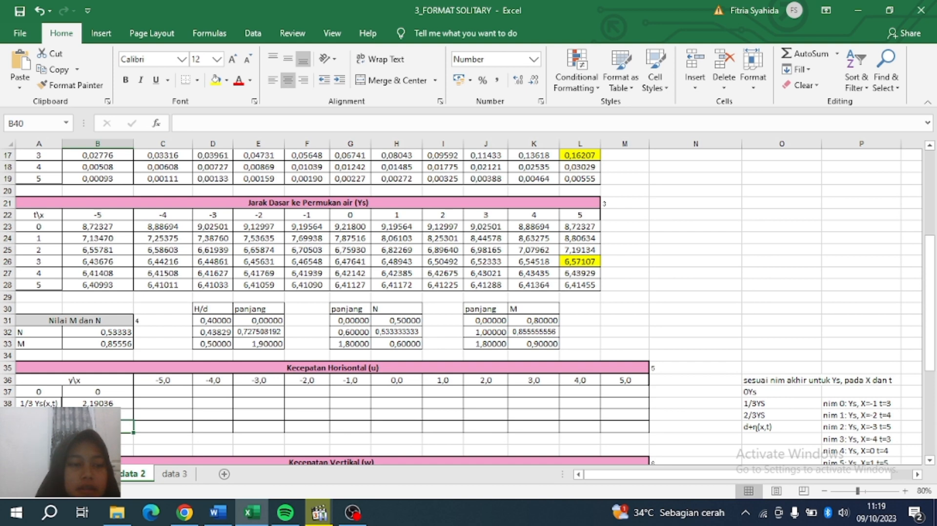
Enter =C6+L17 in B40 for depth plus elevation, giving 6,57107.
{"action": "type", "text": "="}
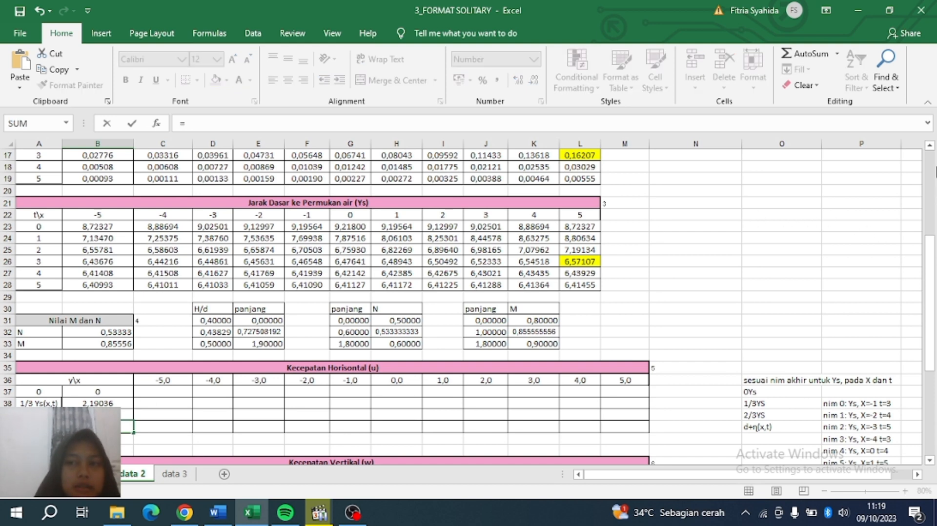
{"action": "left_click_drag", "start_coordinate": [931, 257], "coordinate": [931, 167]}
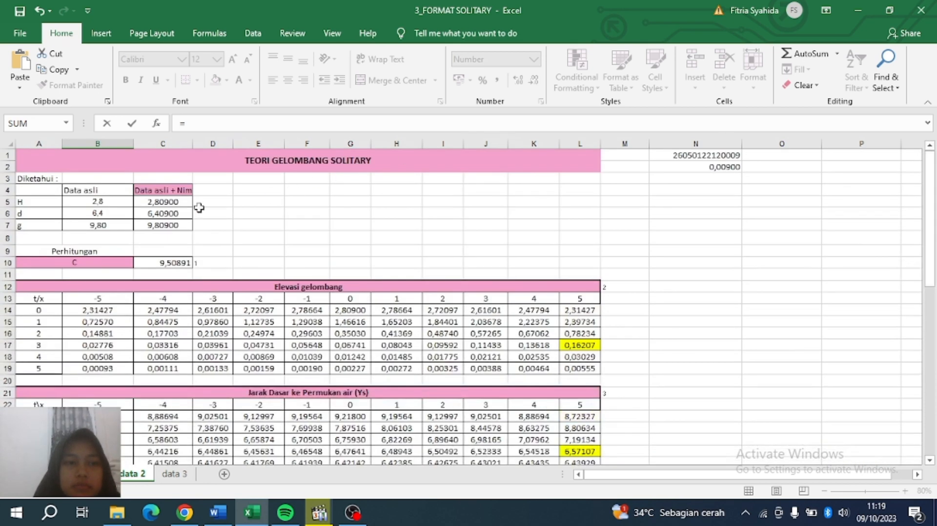
{"action": "left_click", "coordinate": [167, 213]}
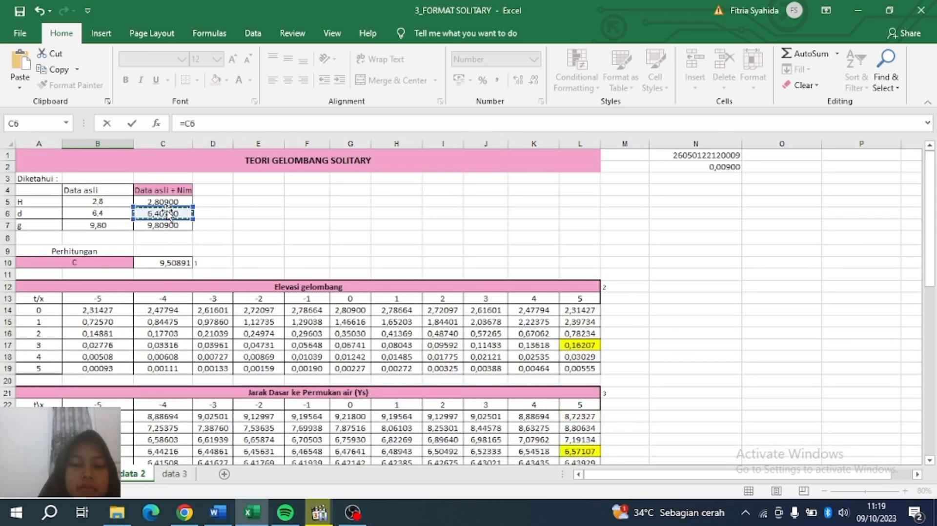
{"action": "type", "text": "+"}
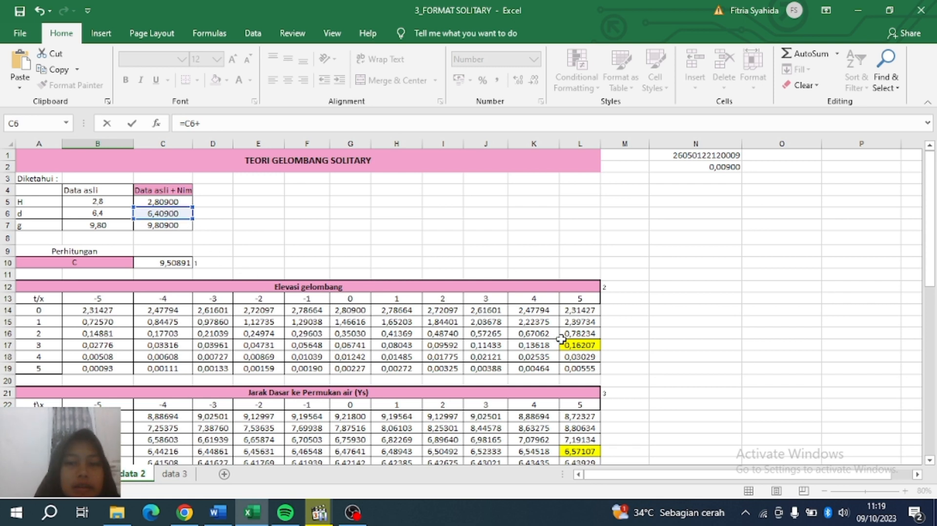
{"action": "left_click", "coordinate": [582, 345]}
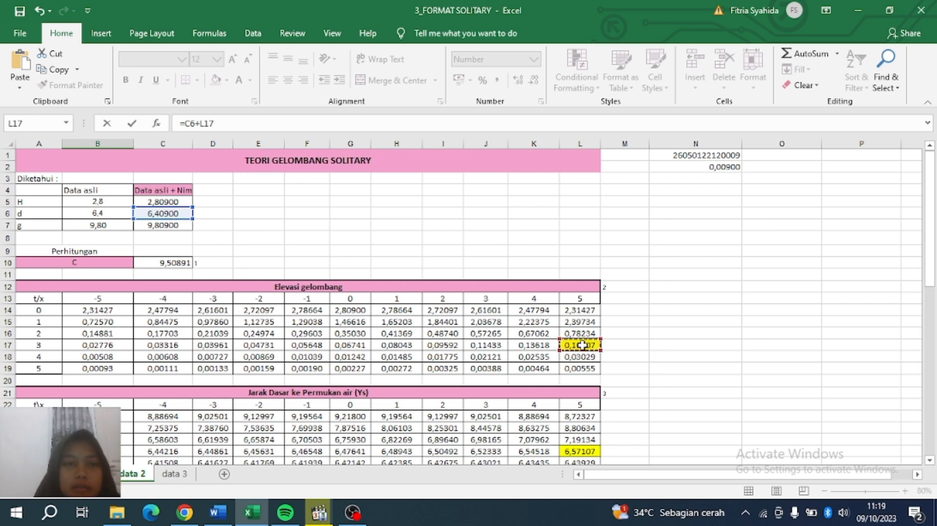
{"action": "key", "text": "Return"}
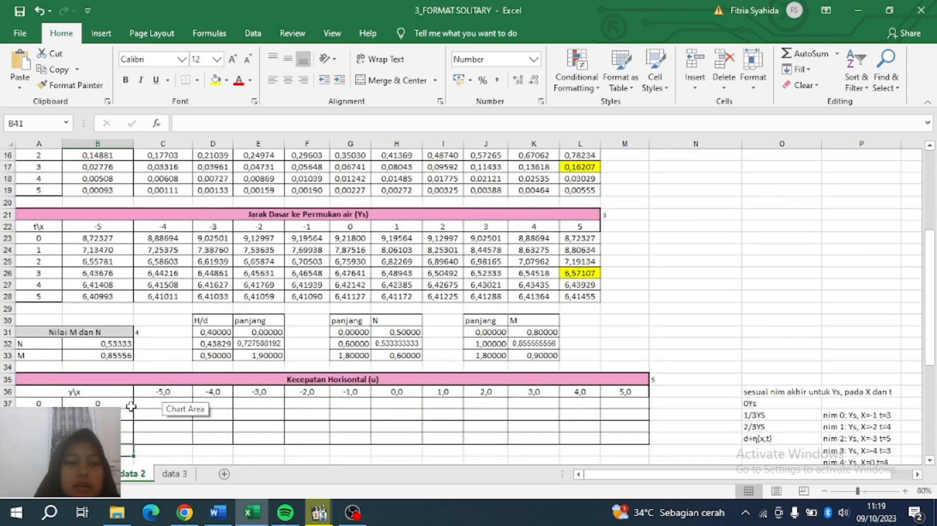
{"action": "left_click_drag", "start_coordinate": [930, 288], "coordinate": [935, 374]}
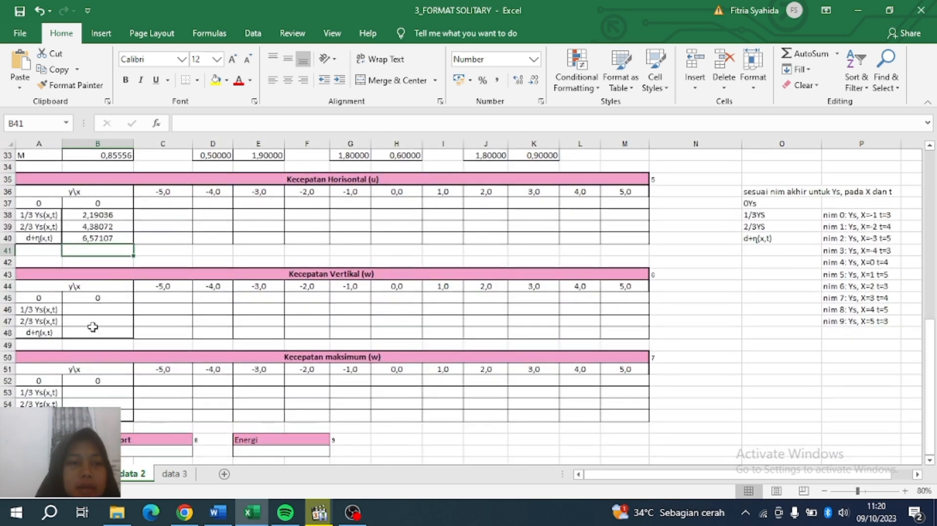
Copy the y-levels B38:B40 and paste them as values into the vertical velocity table.
{"action": "left_click_drag", "start_coordinate": [96, 213], "coordinate": [100, 238]}
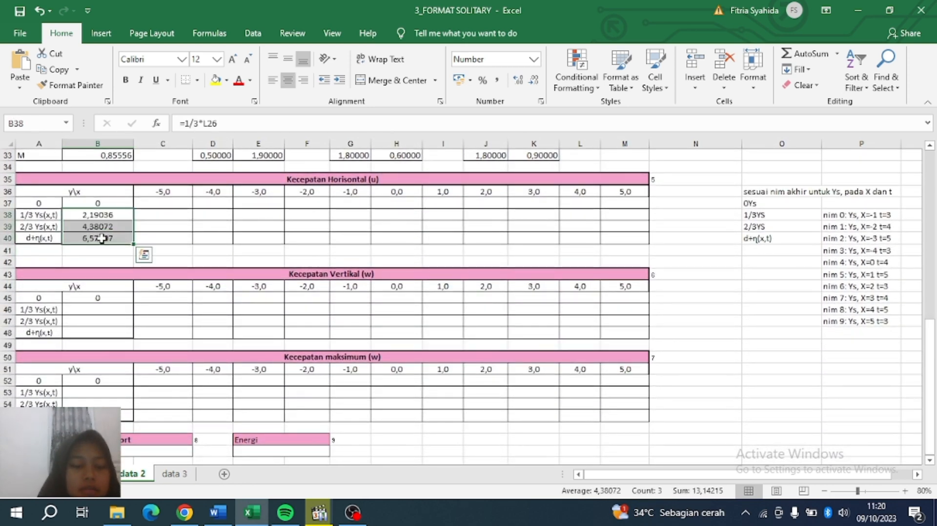
{"action": "key", "text": "ctrl+c"}
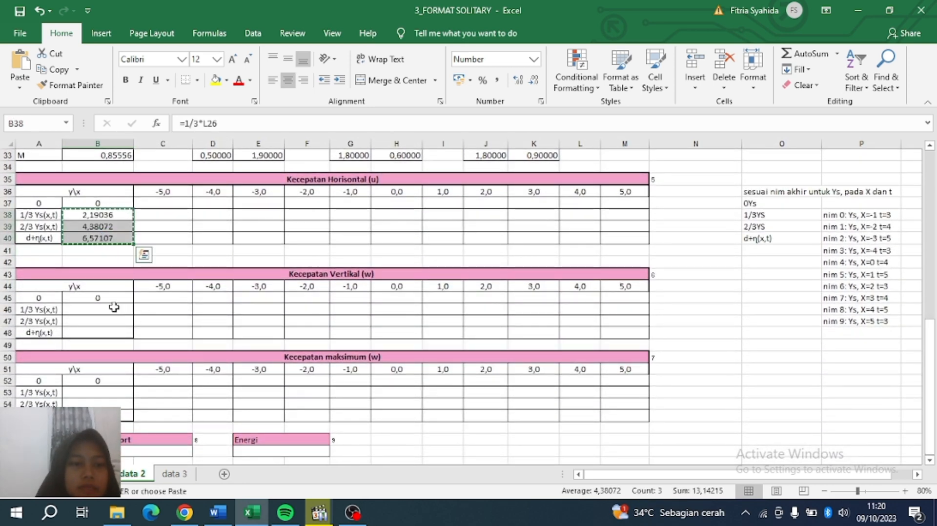
{"action": "left_click_drag", "start_coordinate": [116, 309], "coordinate": [115, 334]}
{"action": "key", "text": "ctrl+v"}
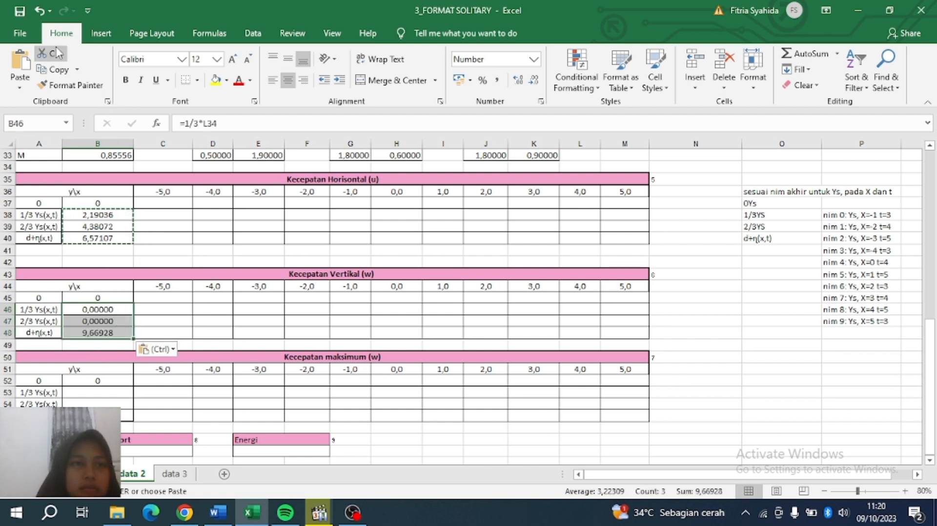
{"action": "left_click", "coordinate": [22, 86]}
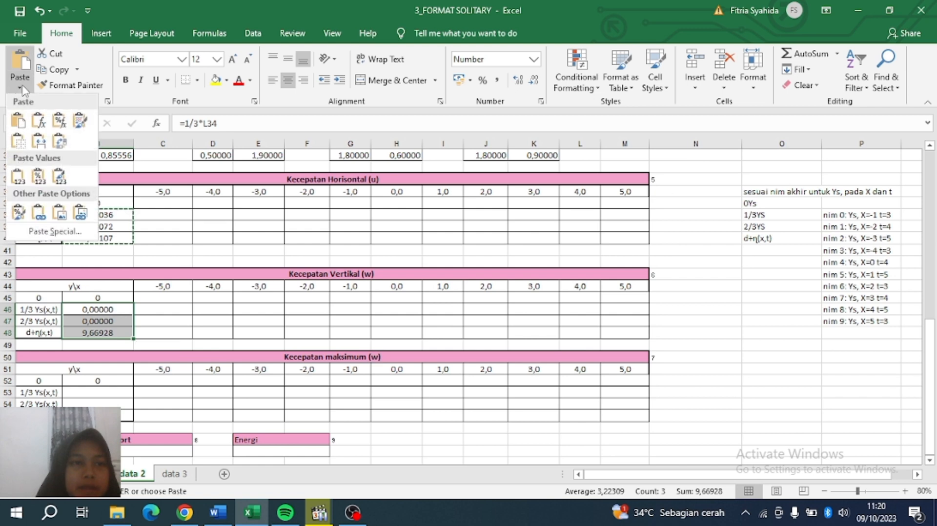
{"action": "left_click", "coordinate": [19, 178]}
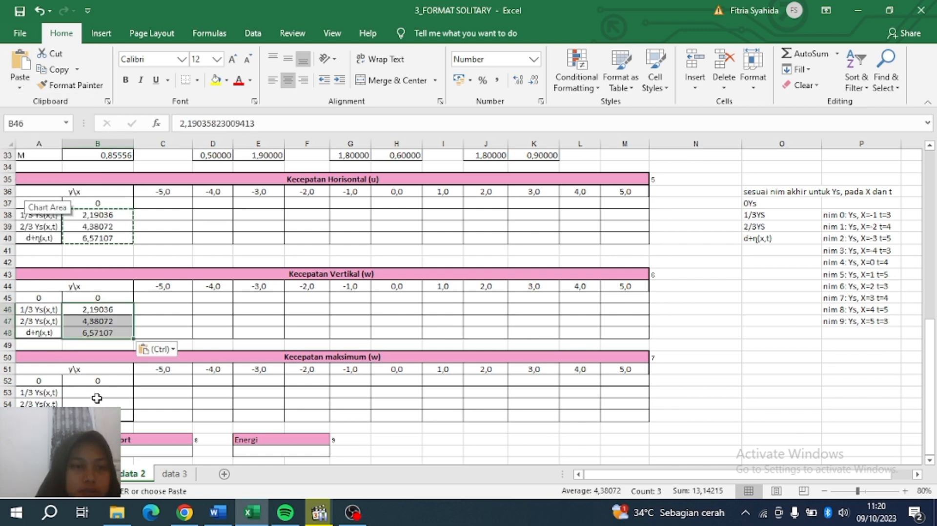
Paste the same y-levels as values into the maximum velocity table.
{"action": "left_click_drag", "start_coordinate": [97, 393], "coordinate": [97, 415]}
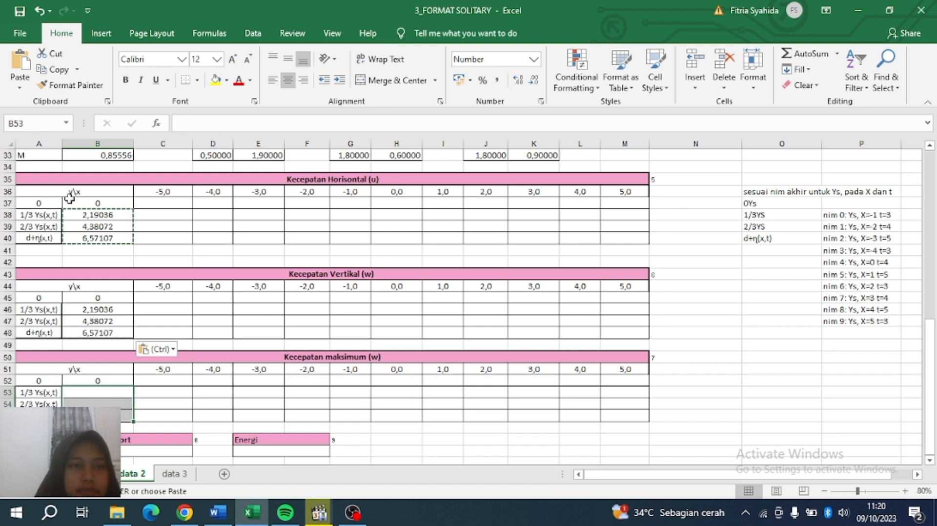
{"action": "left_click", "coordinate": [20, 88]}
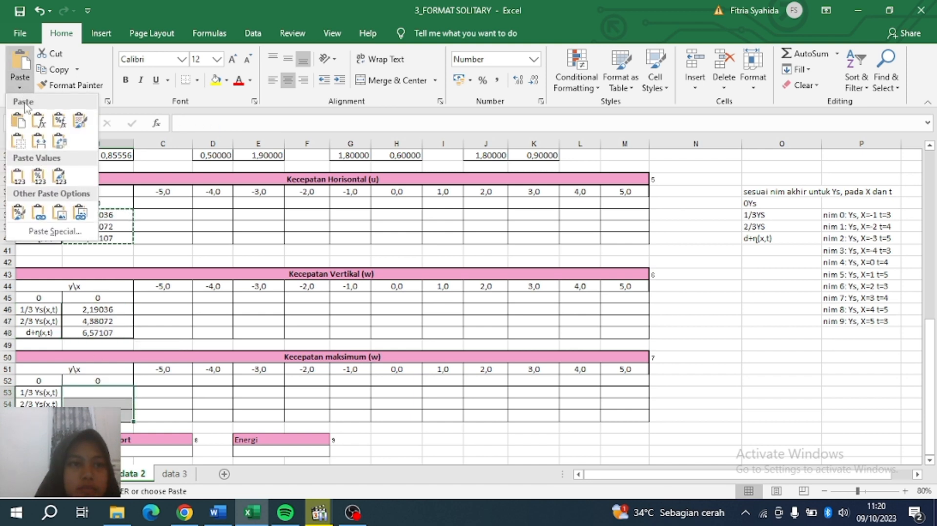
{"action": "left_click", "coordinate": [18, 178]}
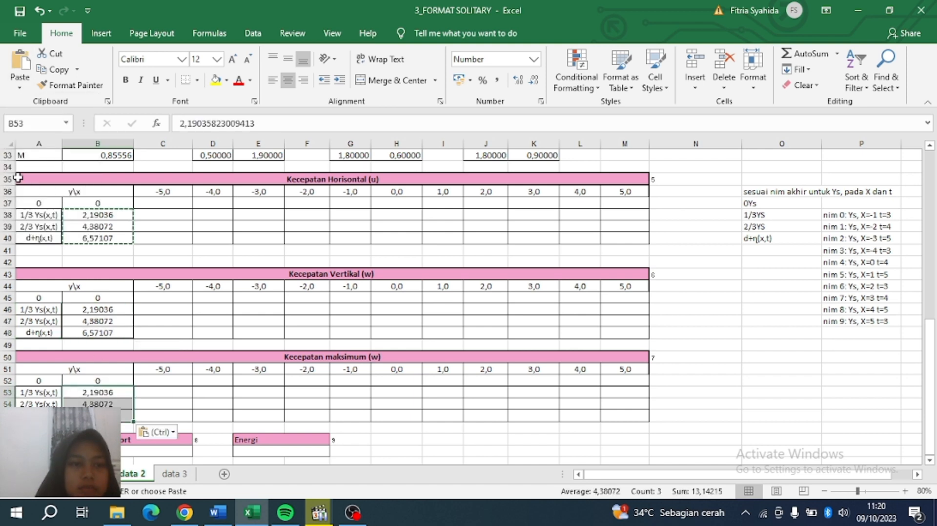
{"action": "double_click", "coordinate": [142, 229]}
{"action": "left_click", "coordinate": [199, 214]}
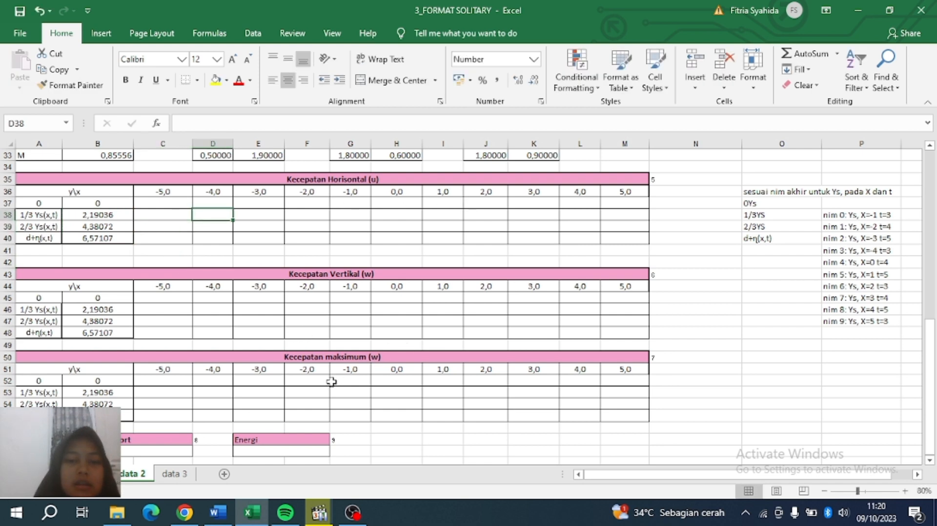
{"action": "left_click", "coordinate": [143, 202]}
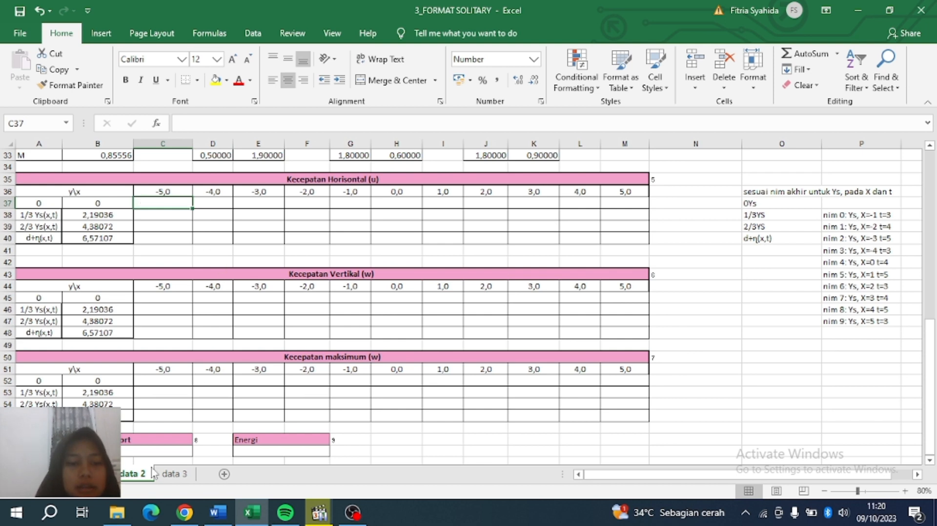
Paste the horizontal velocity formula into C37 using $C$10, $B$32, $B$33, $B37, C$36 and $C$6.
{"action": "double_click", "coordinate": [143, 202]}
{"action": "key", "text": "ctrl+v"}
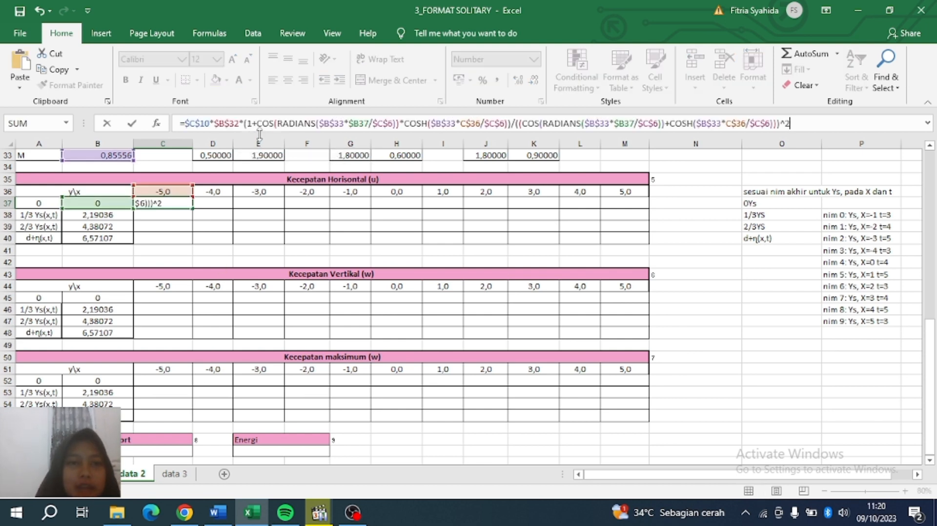
{"action": "left_click", "coordinate": [233, 124]}
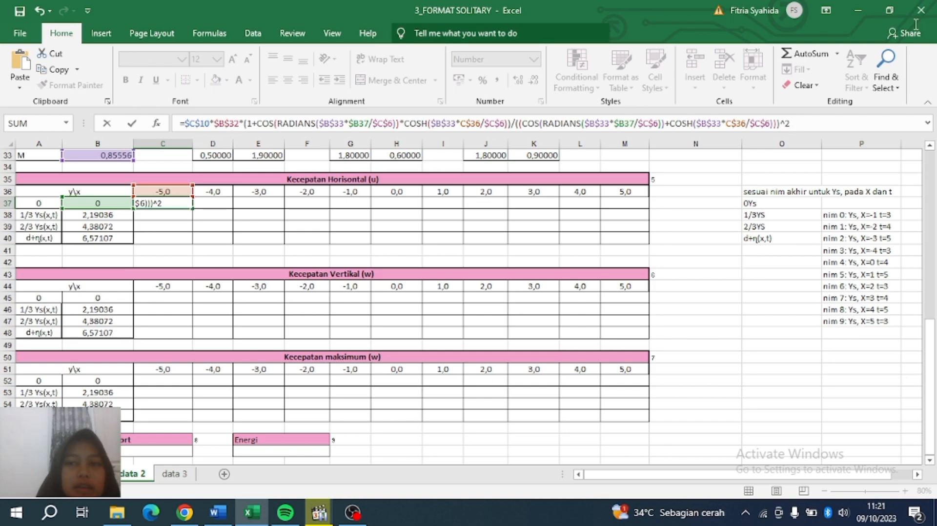
{"action": "left_click_drag", "start_coordinate": [931, 349], "coordinate": [935, 251]}
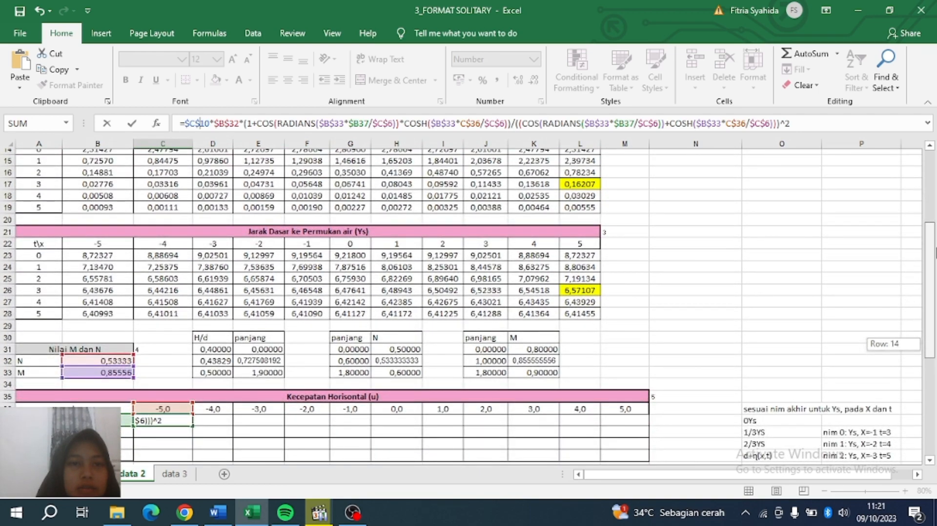
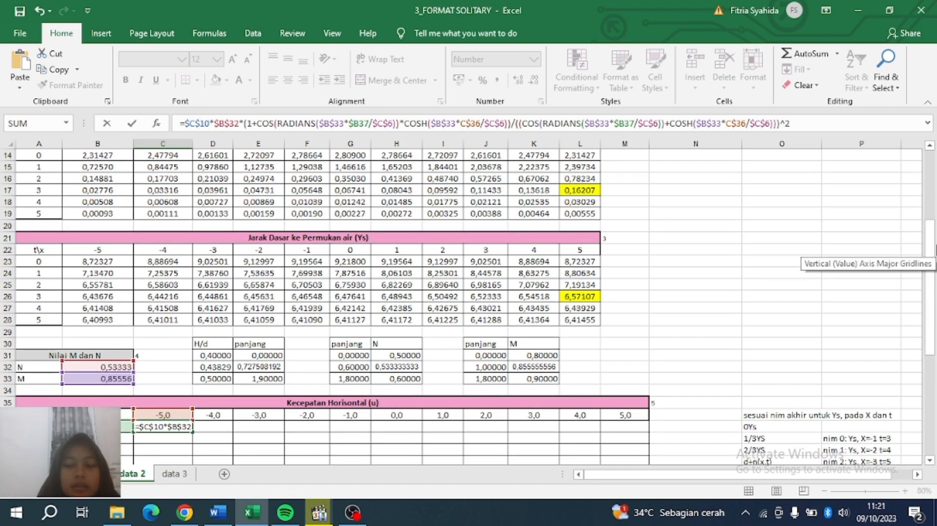
Commit the C37 horizontal velocity formula and fill it across to M37 and down to row 40.
{"action": "key", "text": "Return"}
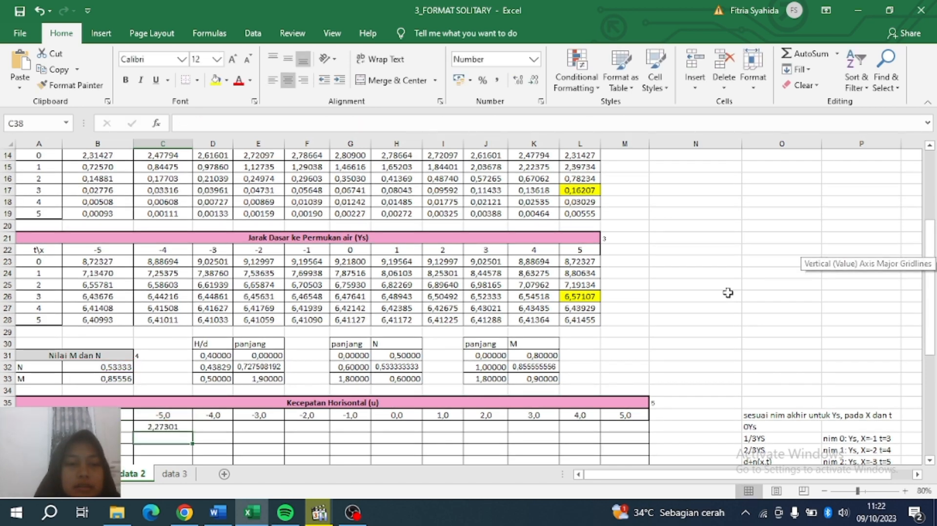
{"action": "left_click", "coordinate": [156, 426]}
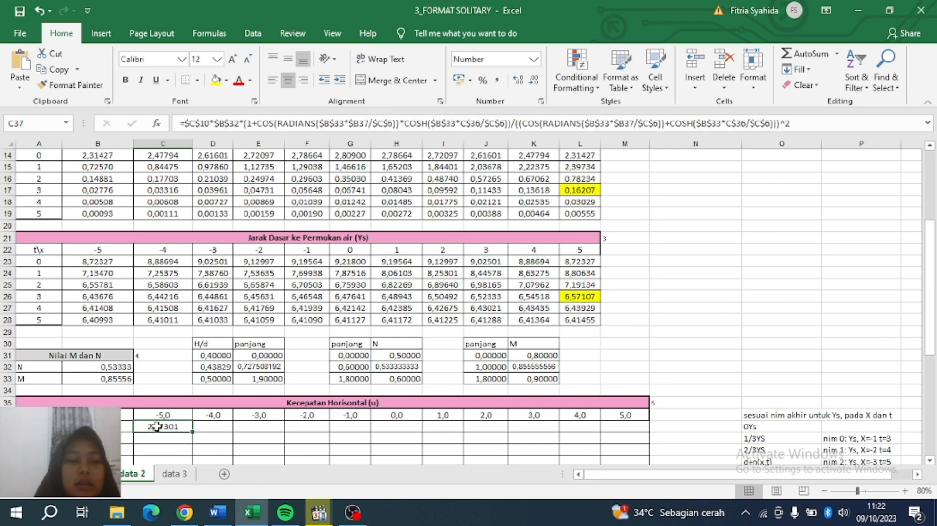
{"action": "scroll", "coordinate": [931, 240], "scroll_direction": "down", "scroll_amount": 2}
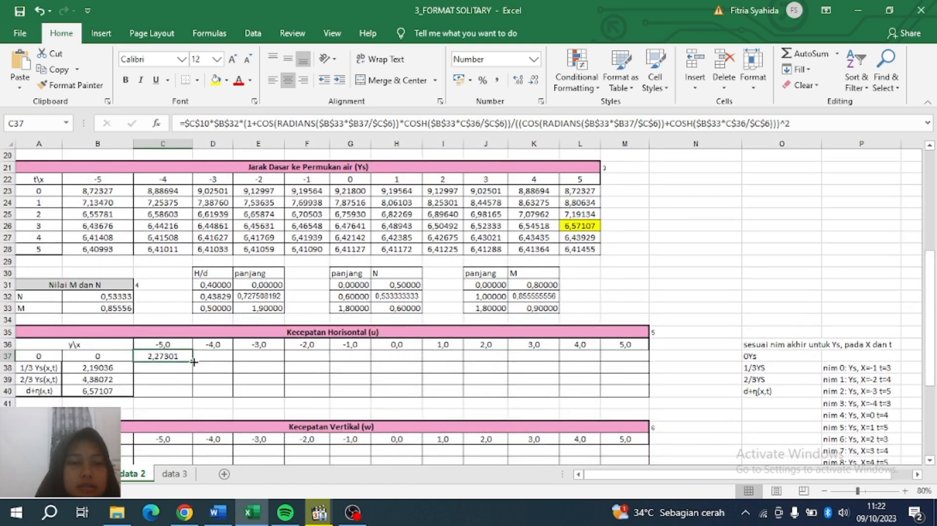
{"action": "left_click_drag", "start_coordinate": [194, 361], "coordinate": [649, 394]}
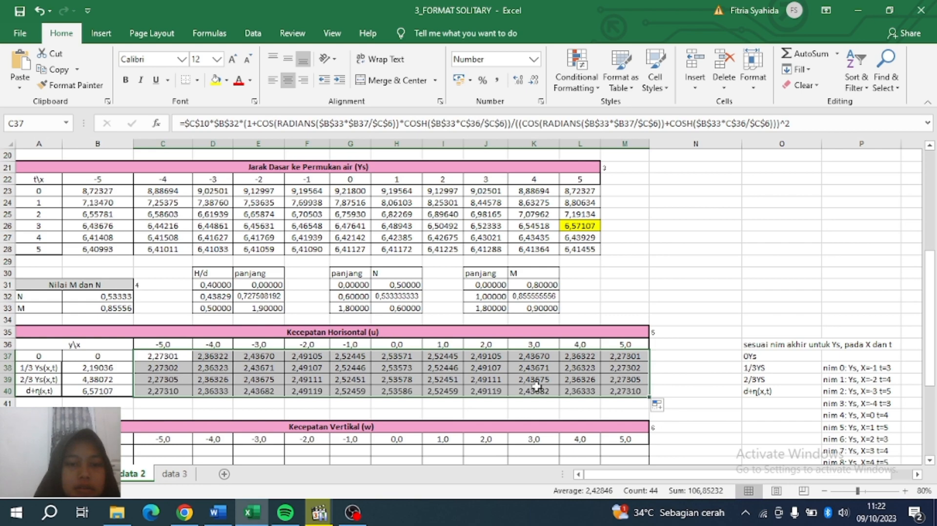
{"action": "left_click", "coordinate": [385, 379]}
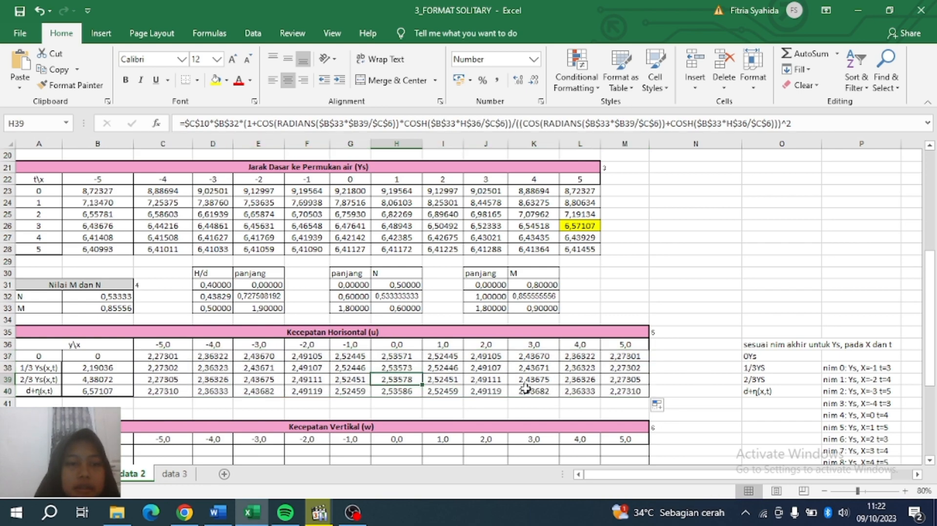
{"action": "left_click_drag", "start_coordinate": [933, 267], "coordinate": [933, 335]}
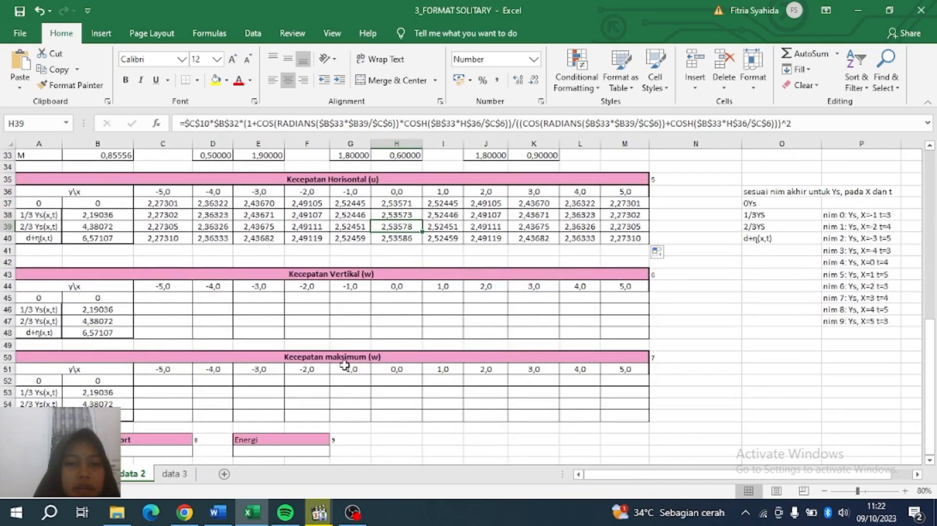
Enter the SIN/SINH vertical velocity formula in C45.
{"action": "left_click", "coordinate": [148, 299]}
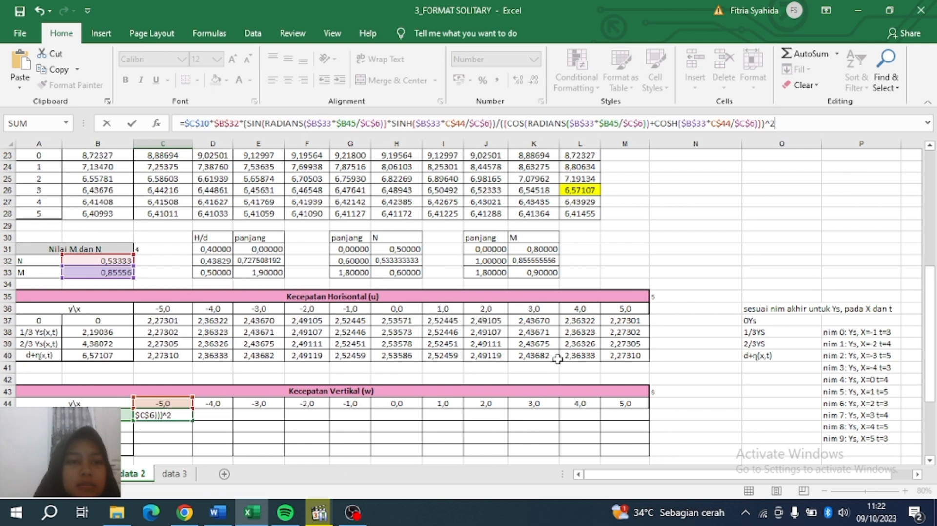
{"action": "left_click_drag", "start_coordinate": [932, 315], "coordinate": [936, 244]}
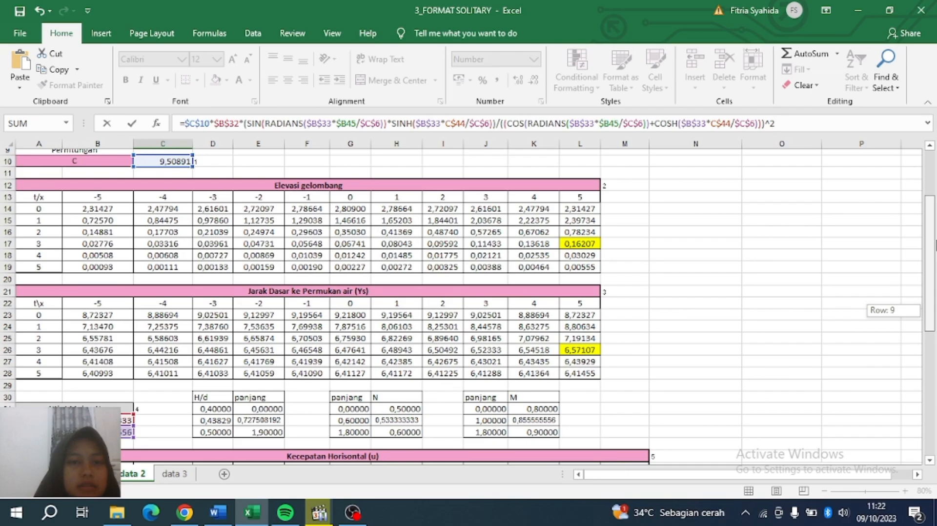
{"action": "left_click_drag", "start_coordinate": [935, 244], "coordinate": [928, 323]}
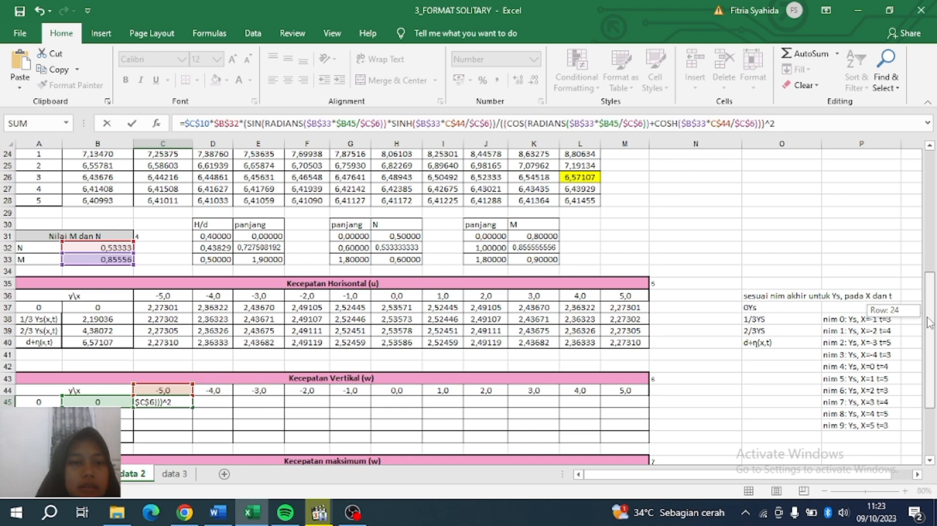
{"action": "left_click_drag", "start_coordinate": [929, 322], "coordinate": [928, 322]}
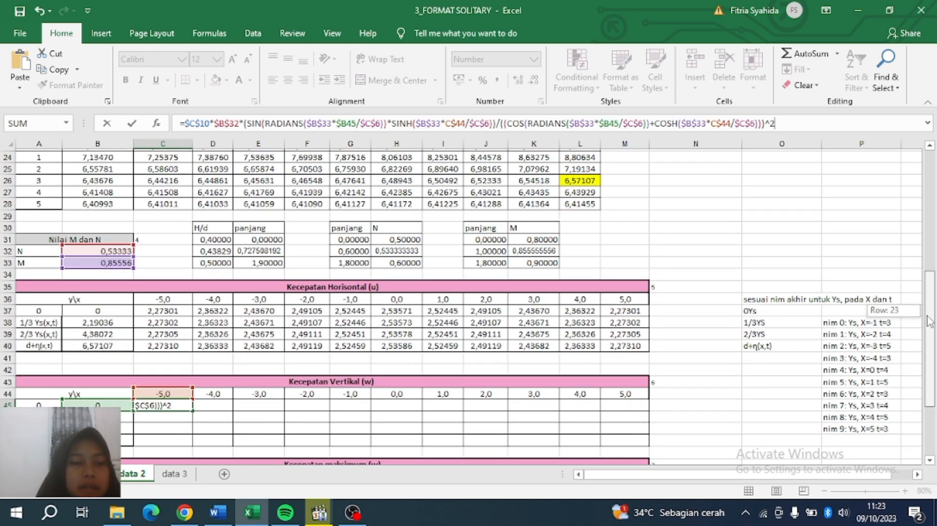
{"action": "left_click_drag", "start_coordinate": [929, 322], "coordinate": [929, 322]}
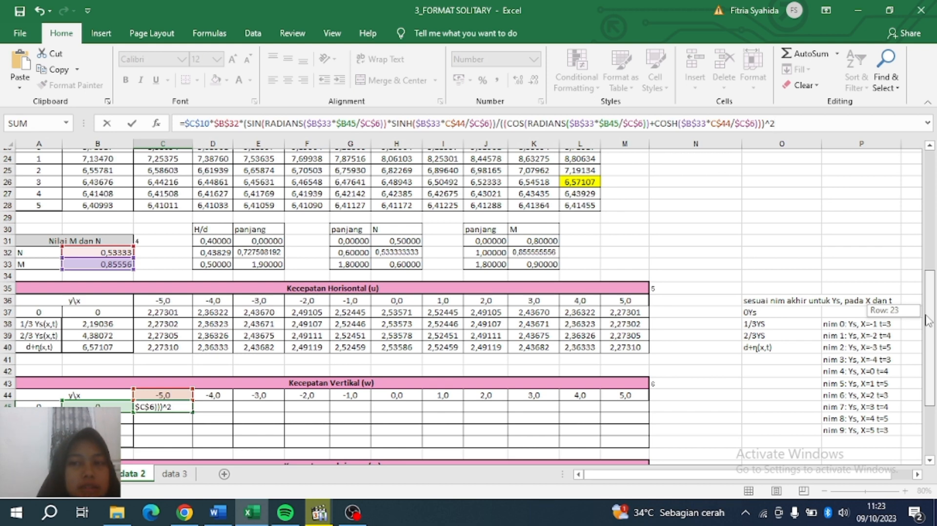
{"action": "left_click_drag", "start_coordinate": [929, 321], "coordinate": [929, 321]}
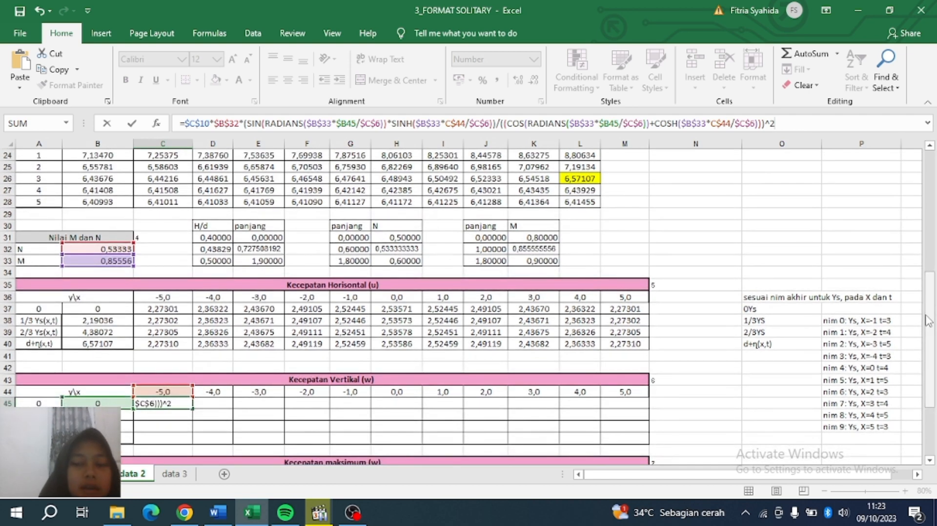
{"action": "key", "text": "Return"}
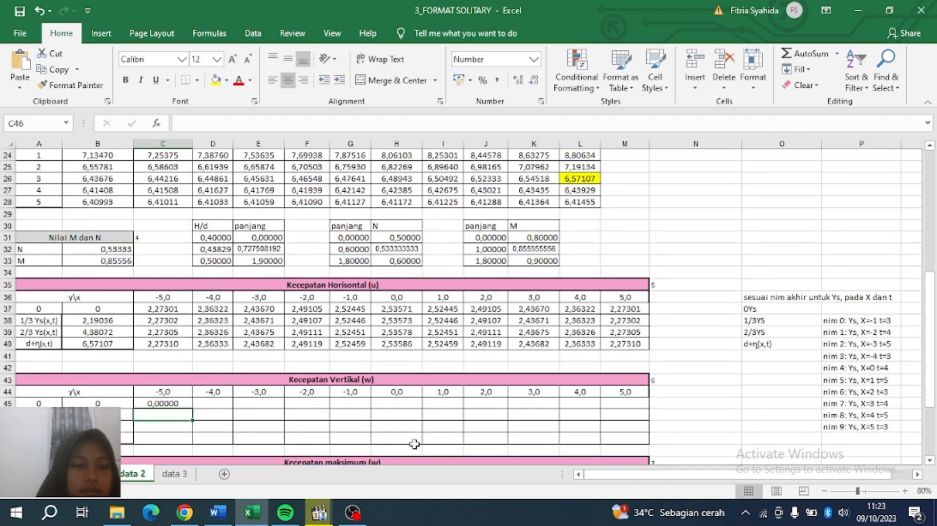
Fill the C45 formula across to M45 and down through row 48.
{"action": "left_click", "coordinate": [151, 405]}
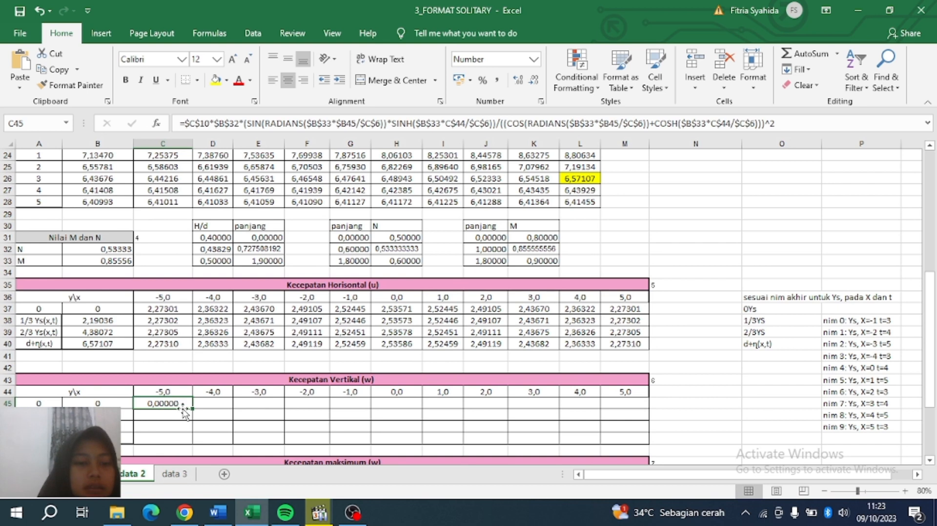
{"action": "left_click_drag", "start_coordinate": [192, 410], "coordinate": [644, 443]}
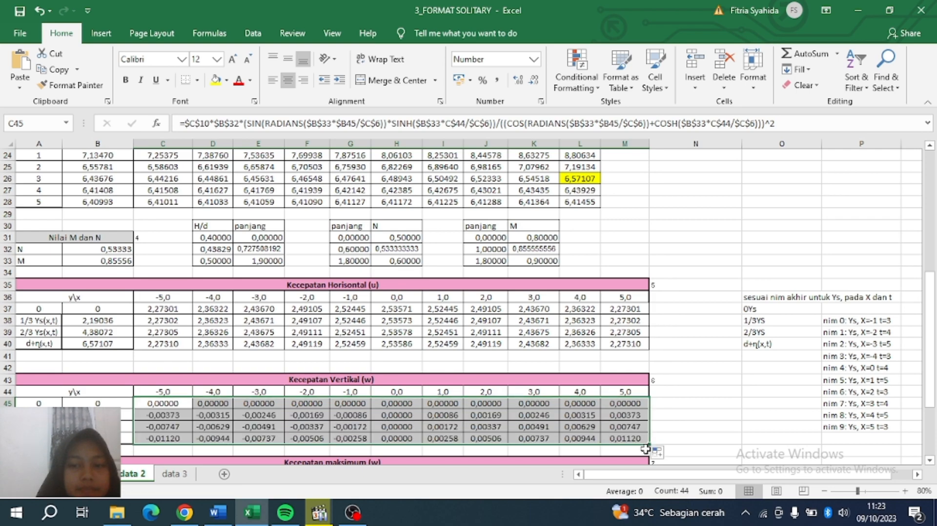
{"action": "left_click", "coordinate": [576, 407]}
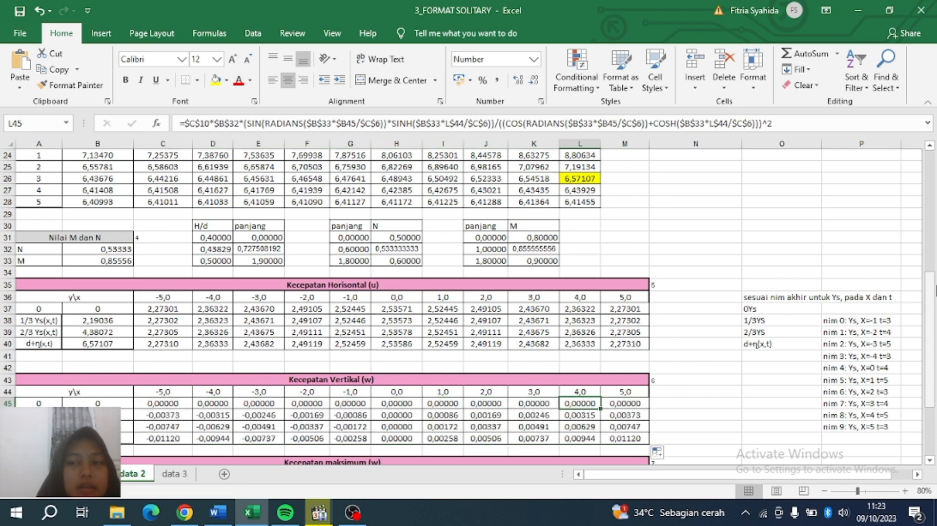
{"action": "left_click_drag", "start_coordinate": [930, 307], "coordinate": [931, 371]}
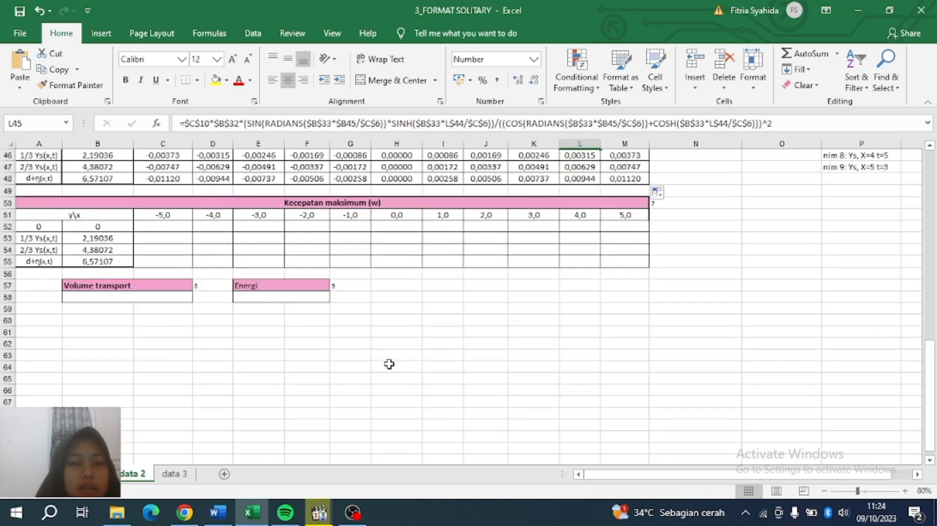
Enter the maximum velocity formula in C52, checking its $C$10 reference.
{"action": "left_click", "coordinate": [151, 227]}
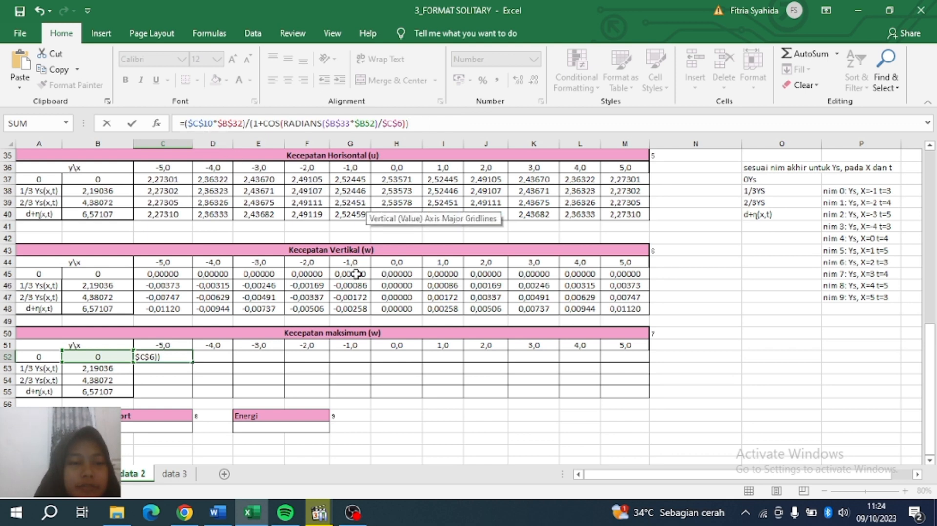
{"action": "left_click", "coordinate": [196, 123]}
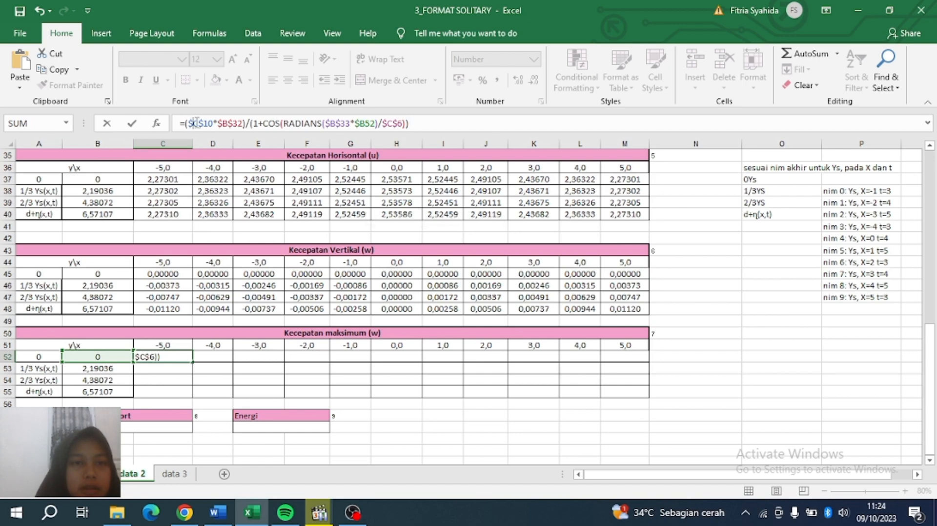
{"action": "left_click", "coordinate": [416, 124]}
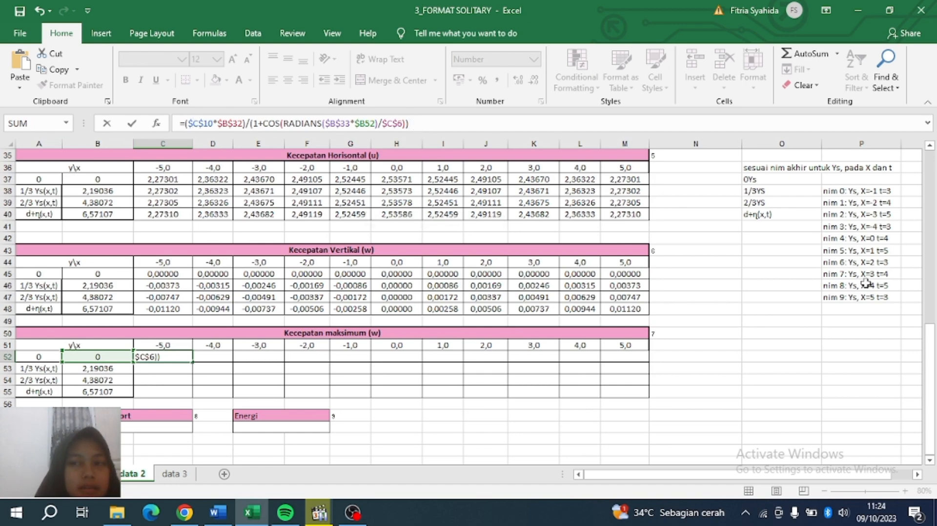
{"action": "left_click_drag", "start_coordinate": [929, 337], "coordinate": [933, 238]}
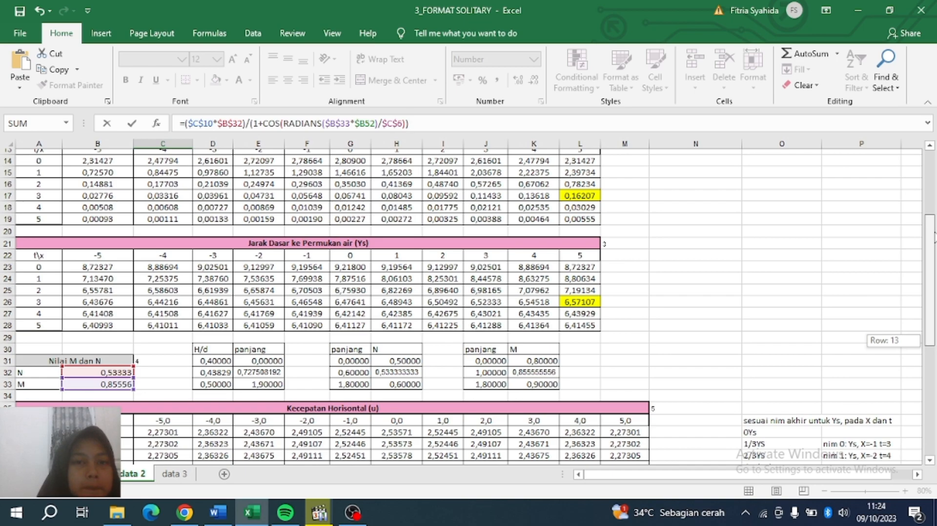
{"action": "left_click_drag", "start_coordinate": [934, 238], "coordinate": [928, 334]}
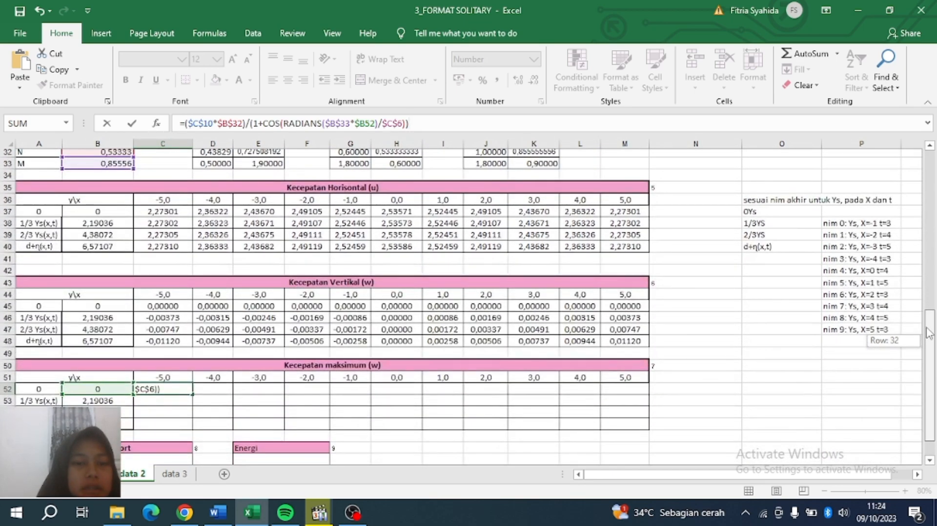
{"action": "left_click_drag", "start_coordinate": [927, 334], "coordinate": [928, 334]}
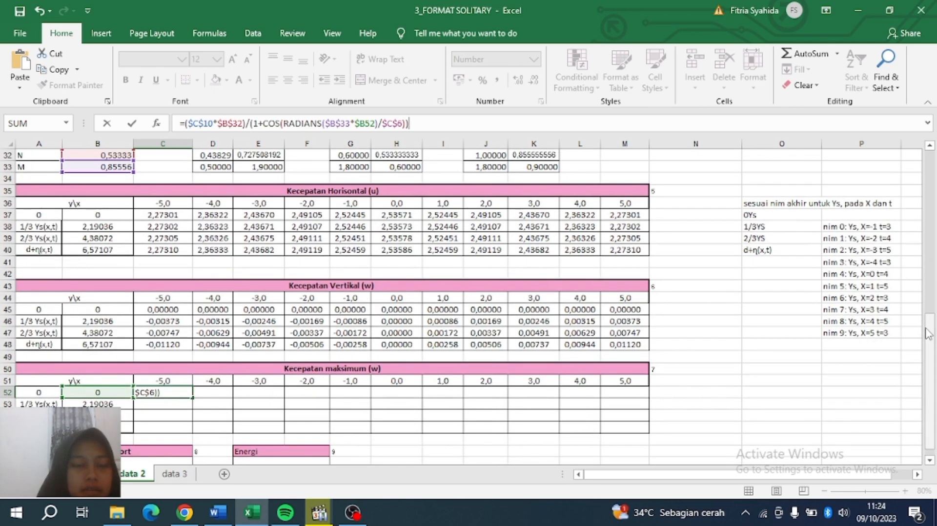
{"action": "key", "text": "Return"}
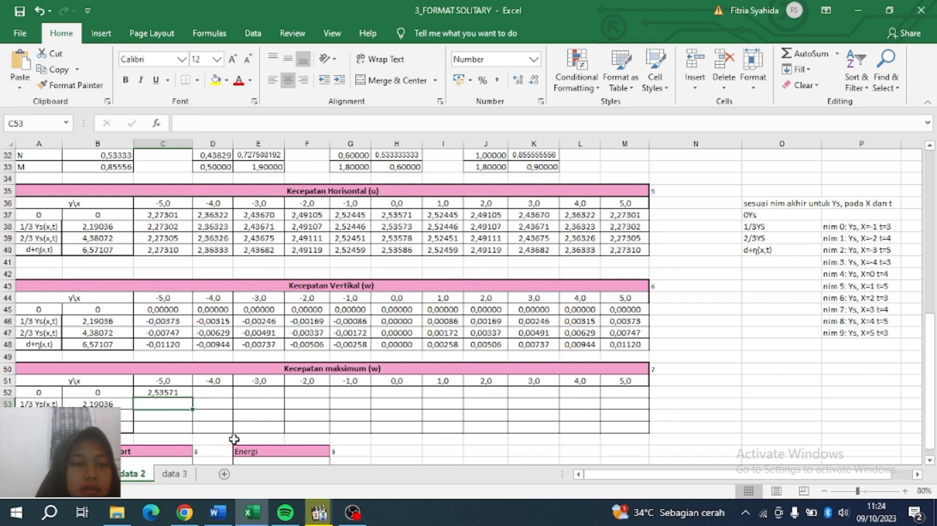
Fill the C52 formula across to M52 and down through row 55.
{"action": "left_click", "coordinate": [186, 392]}
{"action": "left_click_drag", "start_coordinate": [191, 397], "coordinate": [646, 433]}
{"action": "left_click", "coordinate": [696, 423]}
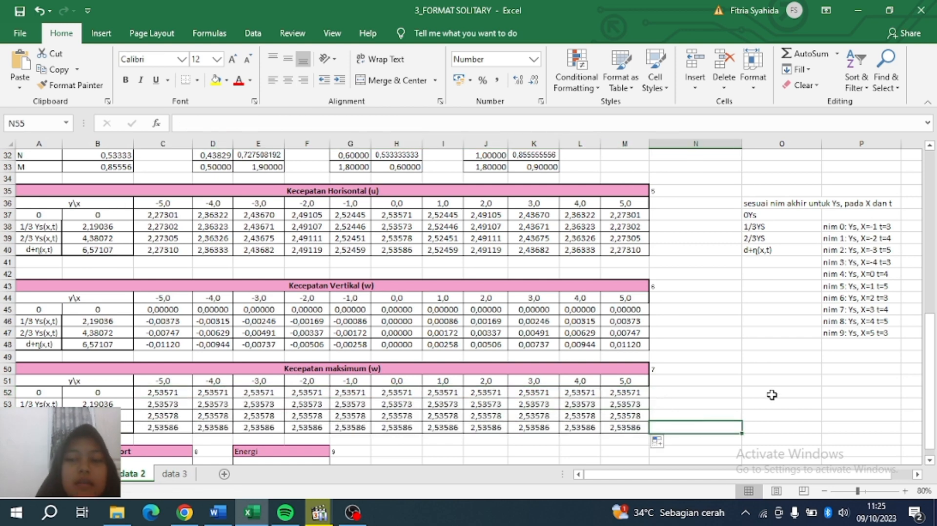
{"action": "left_click_drag", "start_coordinate": [930, 382], "coordinate": [929, 449]}
{"action": "left_click", "coordinate": [266, 451]}
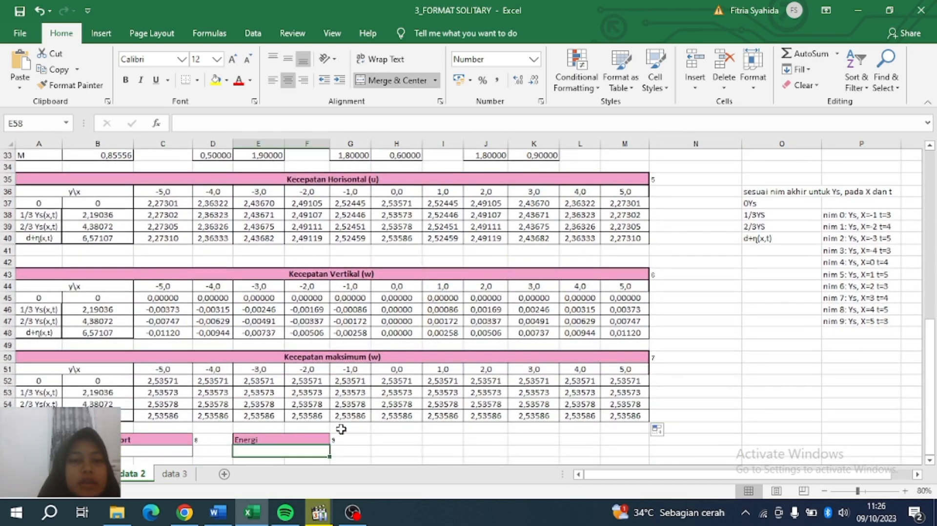
Enter =((16/3)*C6^3*C5)^0,5 in the volume transport result cell.
{"action": "left_click", "coordinate": [371, 448]}
{"action": "left_click", "coordinate": [125, 453]}
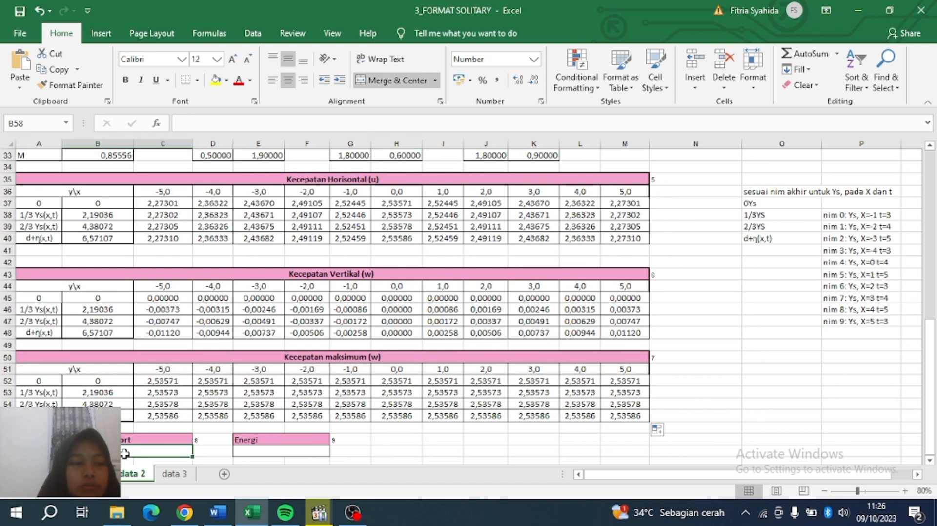
{"action": "left_click", "coordinate": [236, 126]}
{"action": "type", "text": "="}
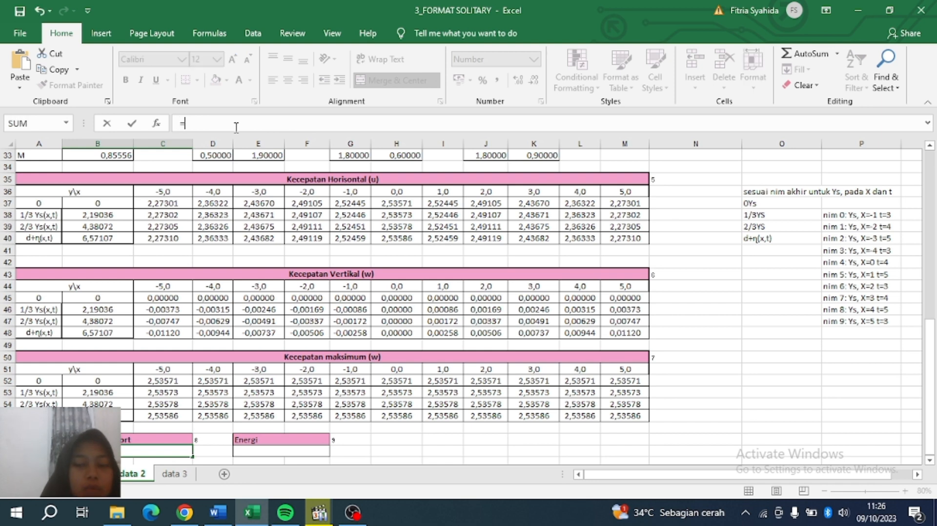
{"action": "type", "text": "((16/3)*"}
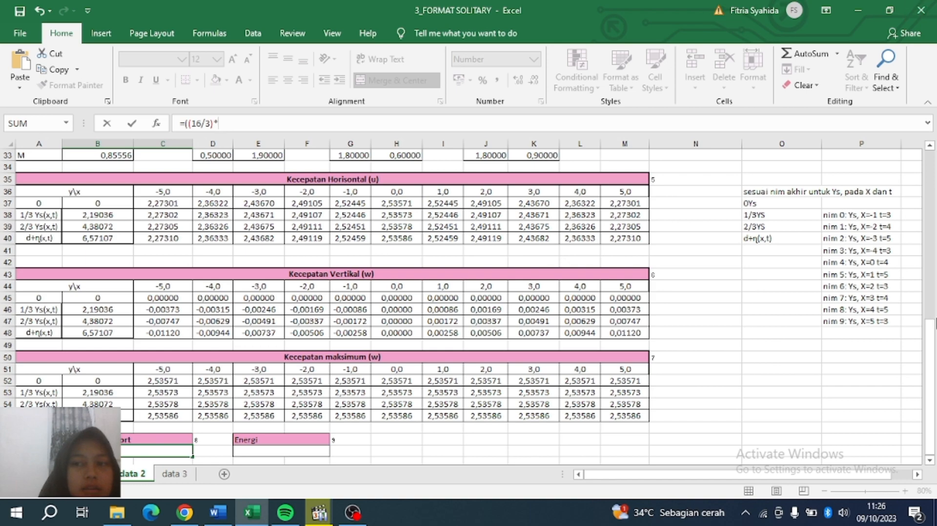
{"action": "left_click_drag", "start_coordinate": [931, 336], "coordinate": [929, 166]}
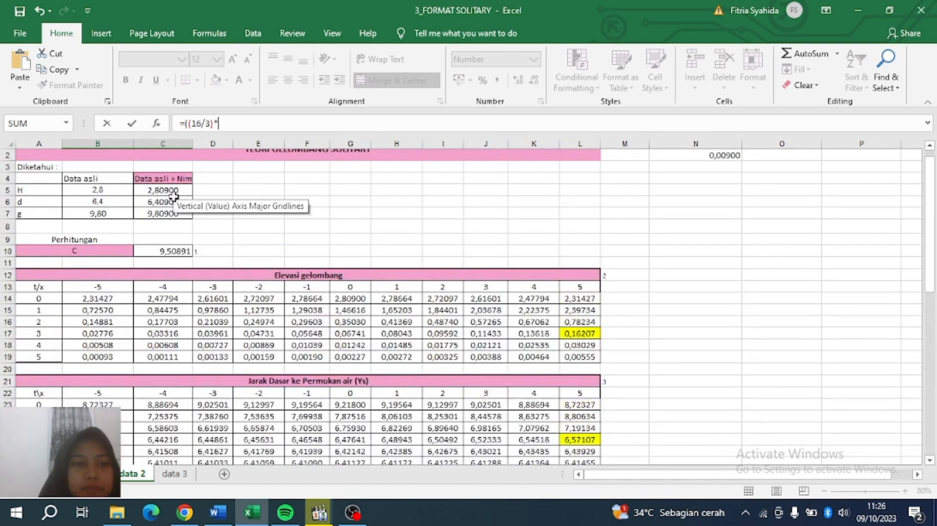
{"action": "left_click", "coordinate": [175, 201]}
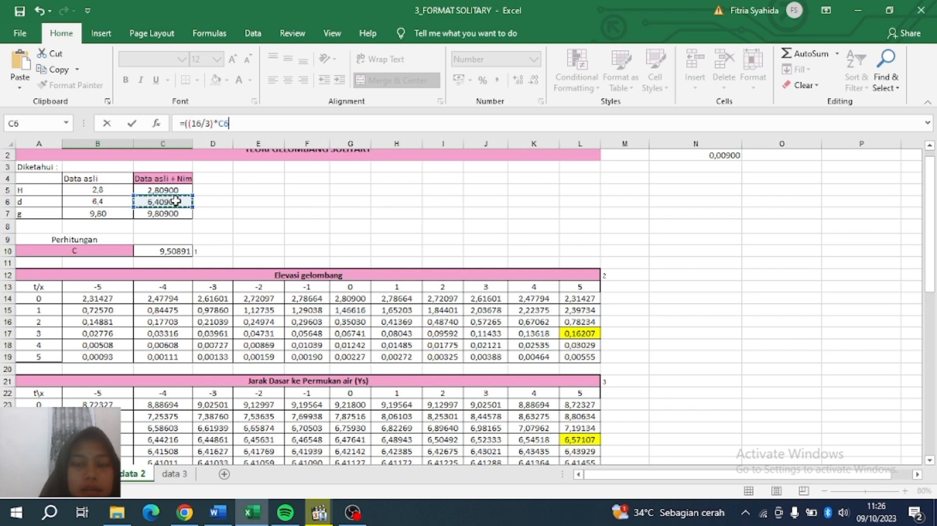
{"action": "type", "text": "^3*"}
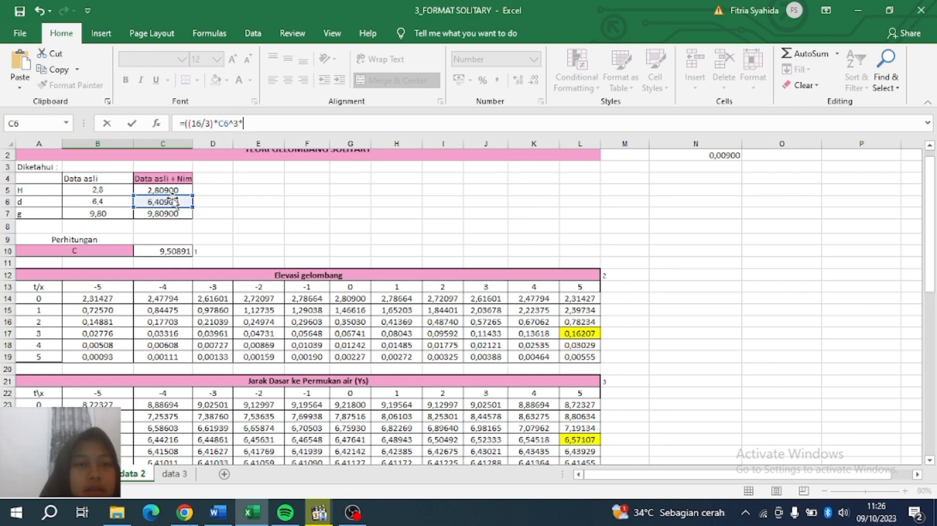
{"action": "left_click", "coordinate": [162, 190]}
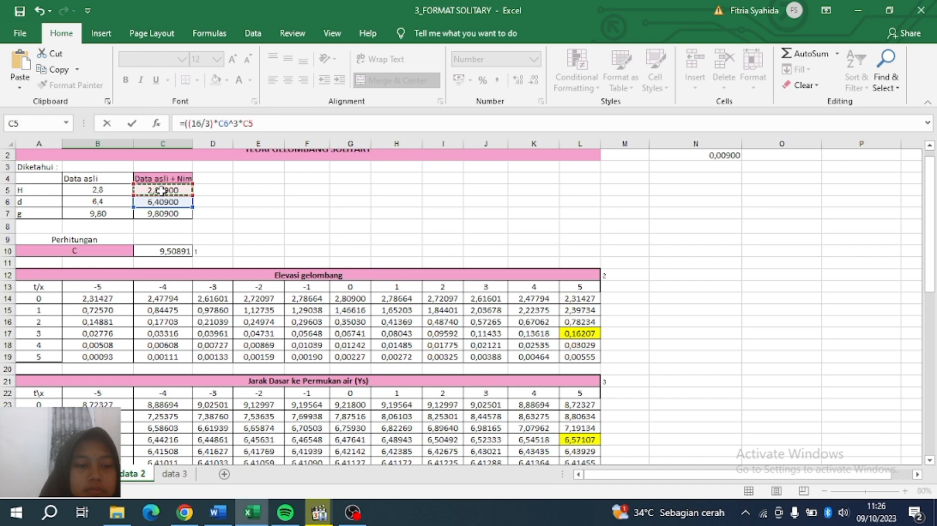
{"action": "type", "text": ")^0,"}
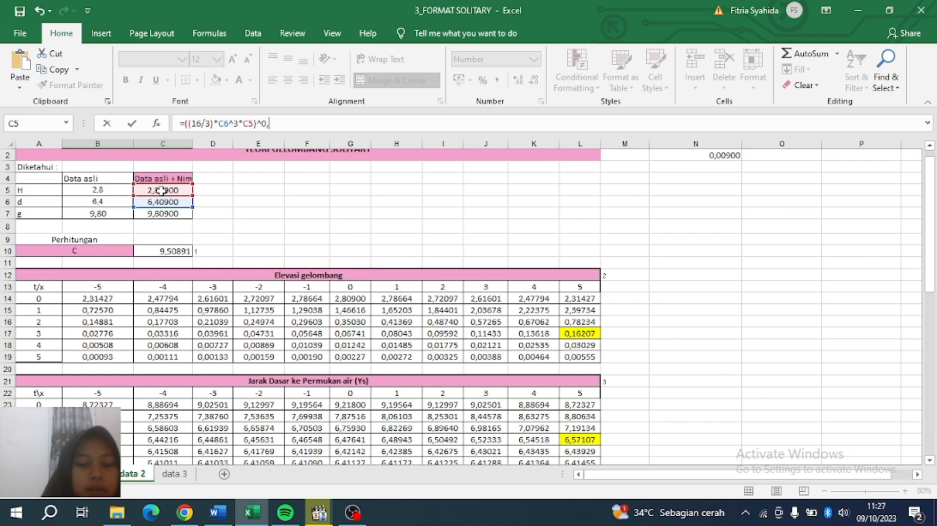
{"action": "type", "text": "5"}
{"action": "key", "text": "Return"}
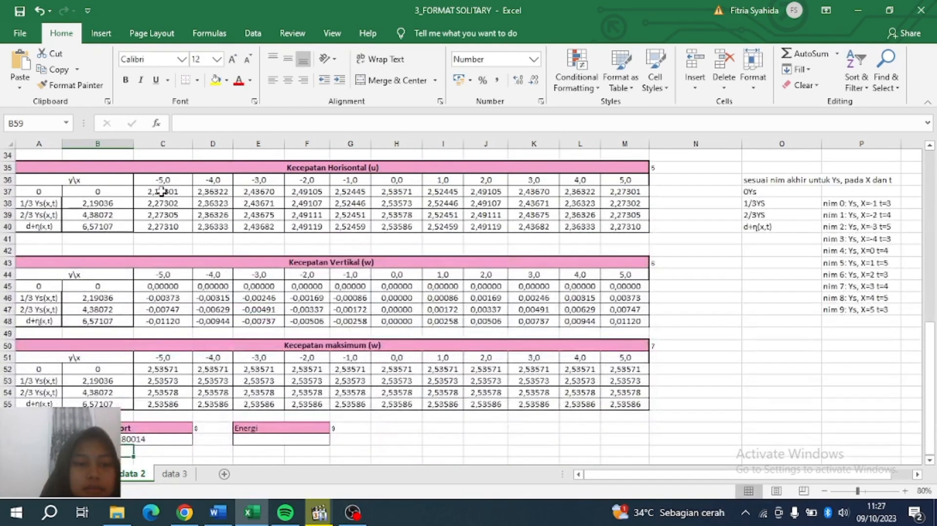
{"action": "left_click", "coordinate": [168, 438]}
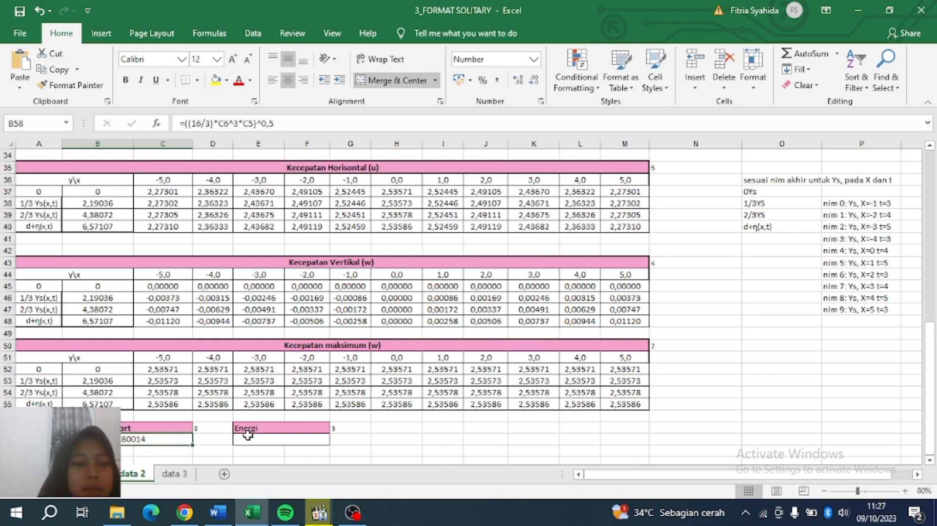
Start the Energi formula in the cell under its header with =(8/(3*SQRT(3))).
{"action": "left_click", "coordinate": [274, 439]}
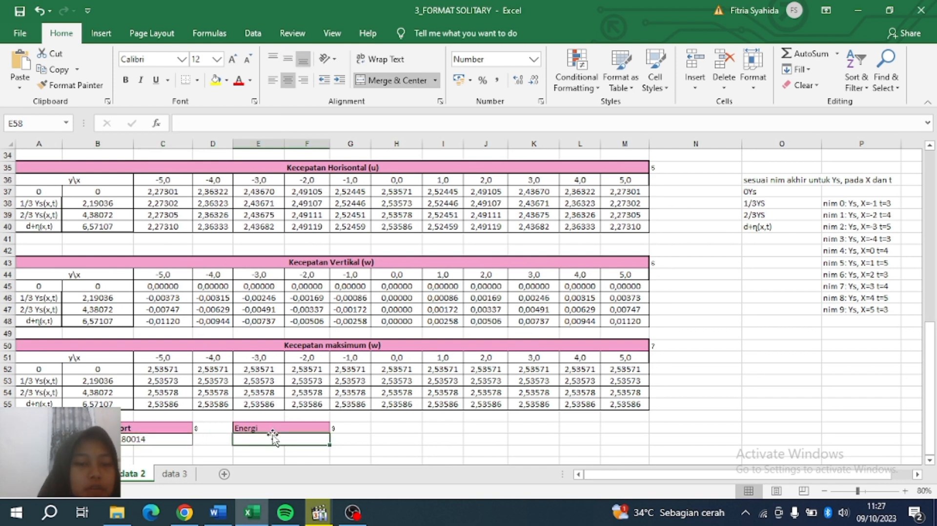
{"action": "left_click", "coordinate": [274, 125]}
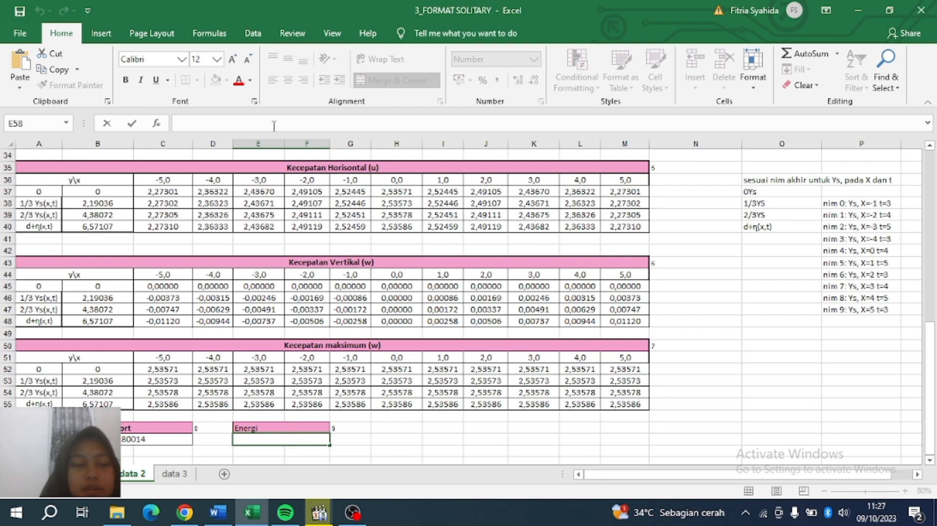
{"action": "type", "text": "="}
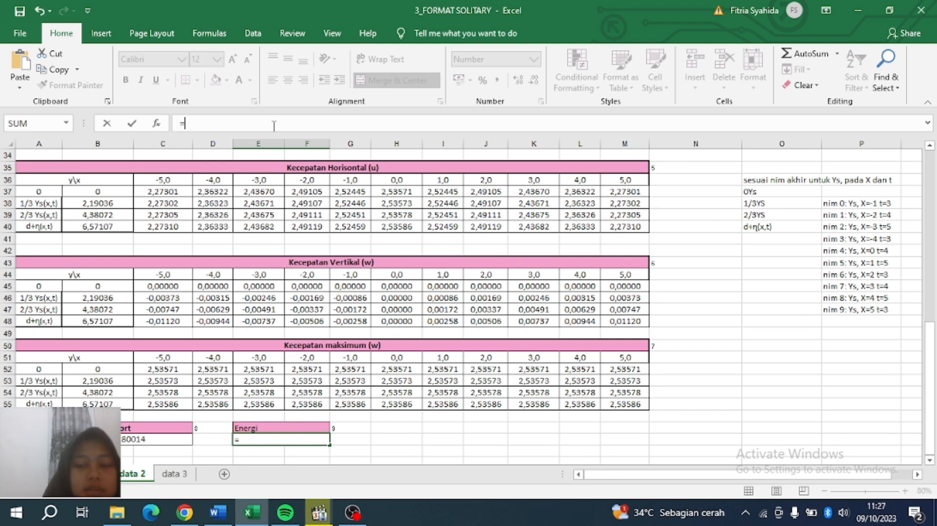
{"action": "type", "text": "(8/("}
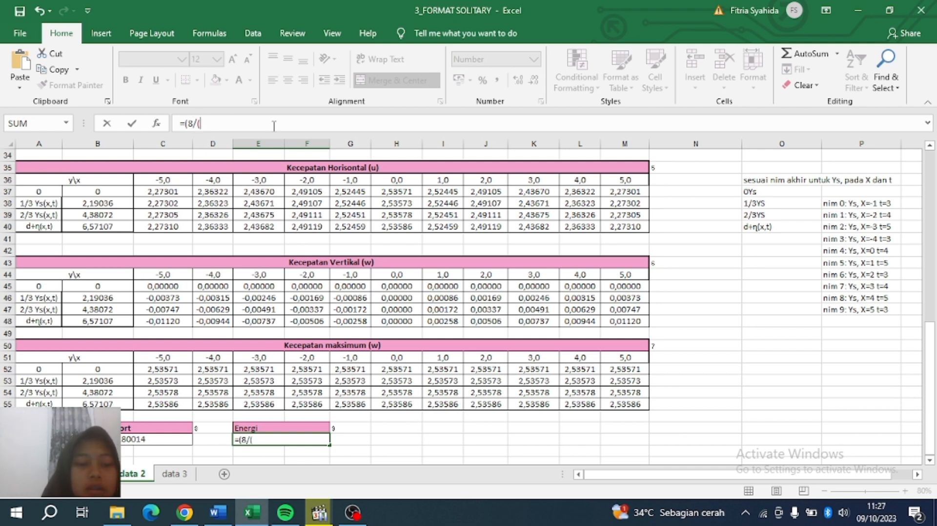
{"action": "type", "text": "3*SR"}
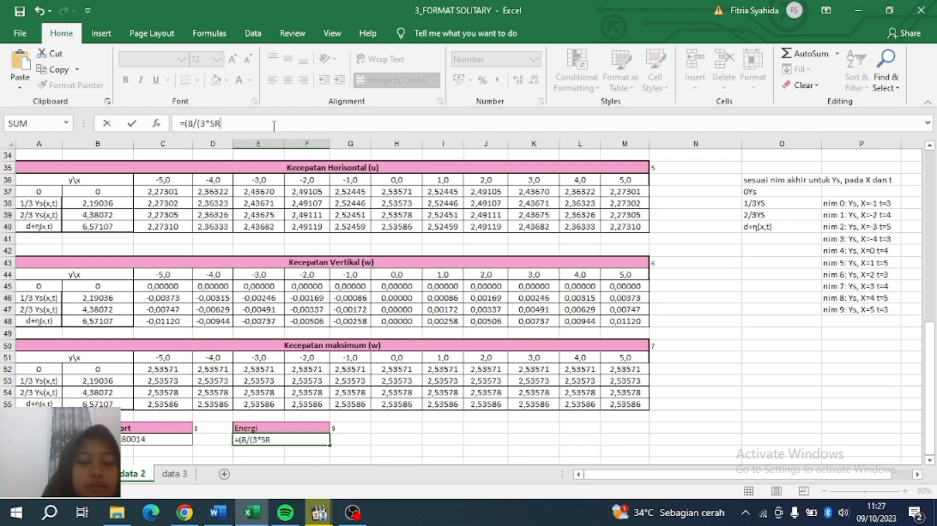
{"action": "key", "text": "BackSpace"}
{"action": "type", "text": "QR"}
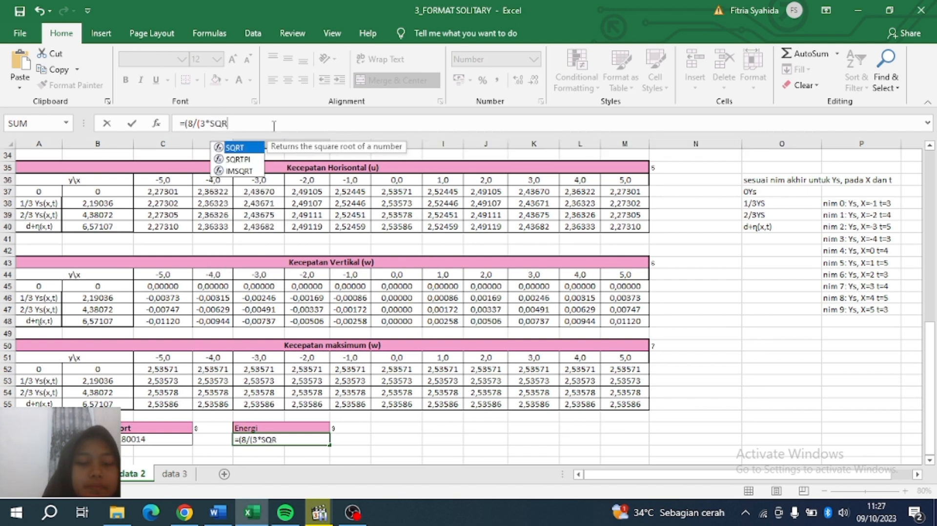
{"action": "type", "text": "T("}
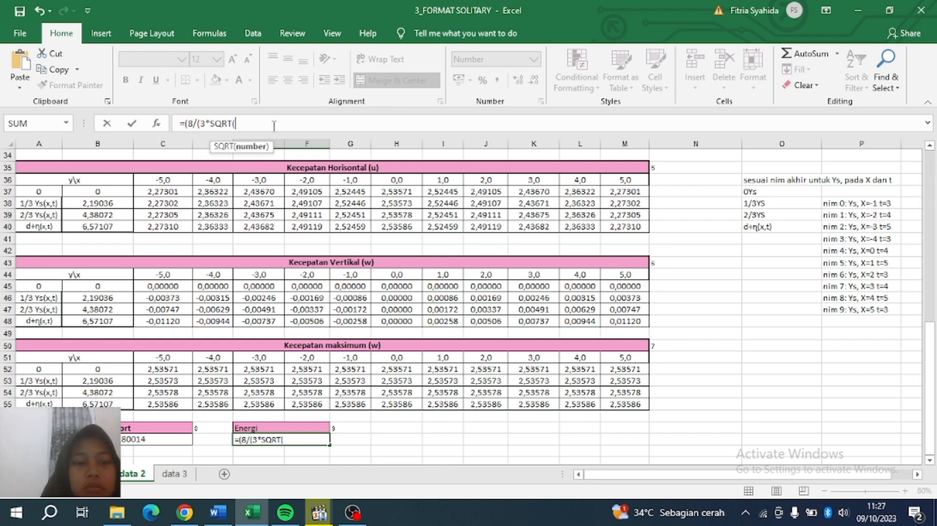
{"action": "type", "text": "3))*1025*"}
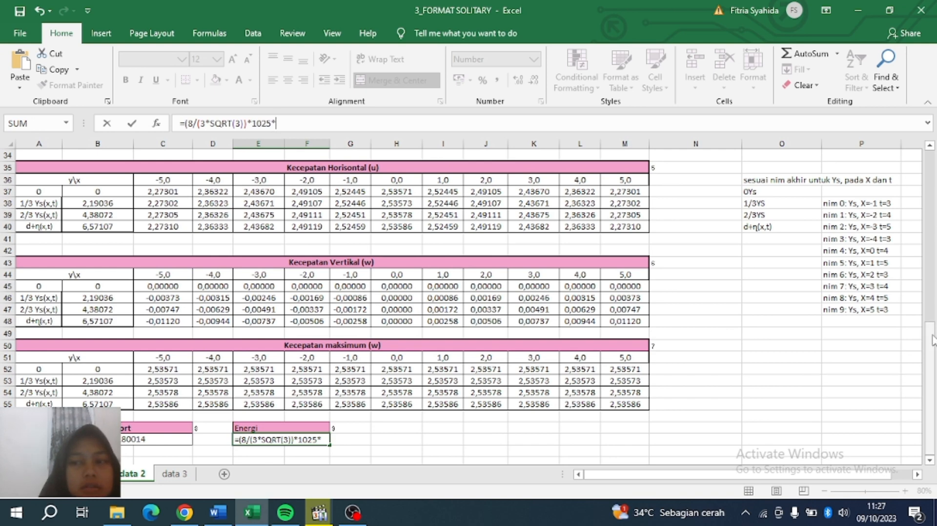
Finish the energy formula with g (C7), H^1,5 (C5) and d^1,5 (C6), then commit it.
{"action": "scroll", "coordinate": [932, 340], "scroll_direction": "up", "scroll_amount": 11}
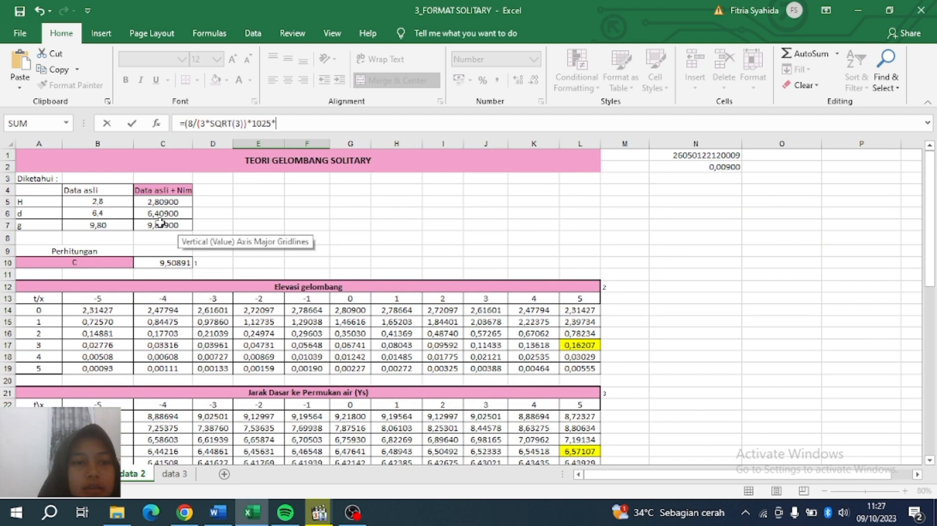
{"action": "left_click", "coordinate": [160, 223]}
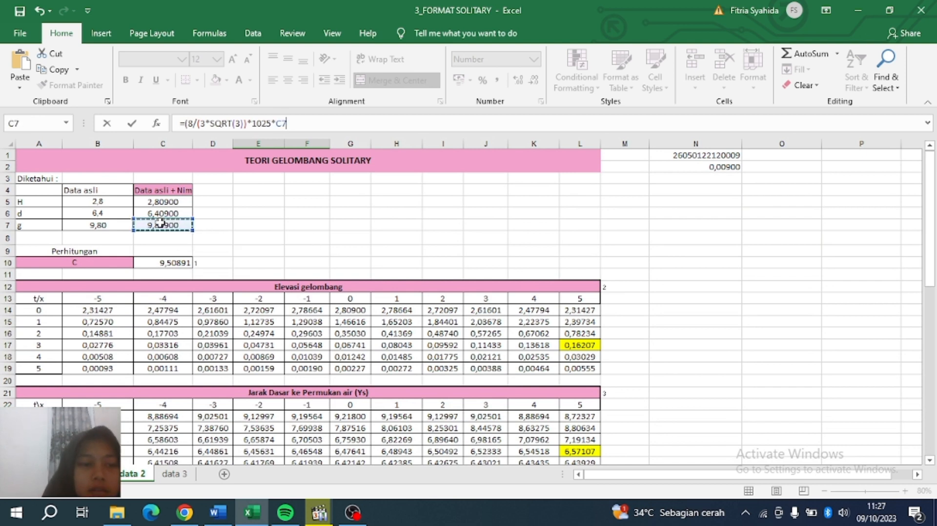
{"action": "type", "text": "*"}
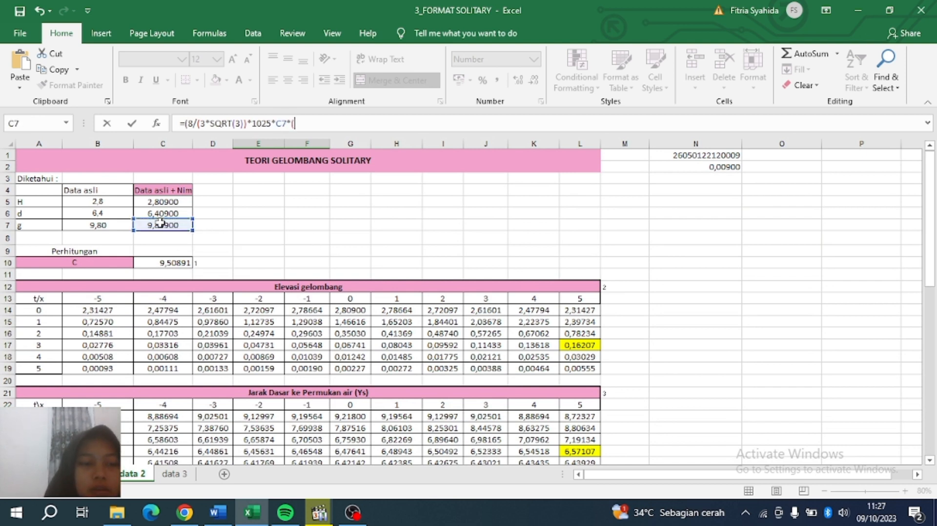
{"action": "type", "text": "("}
{"action": "left_click", "coordinate": [167, 202]}
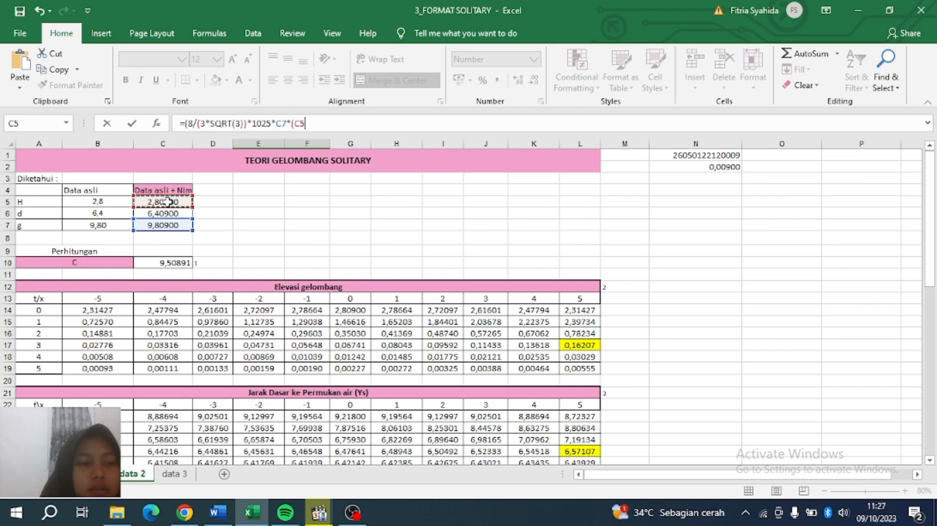
{"action": "type", "text": "^1,5)*("}
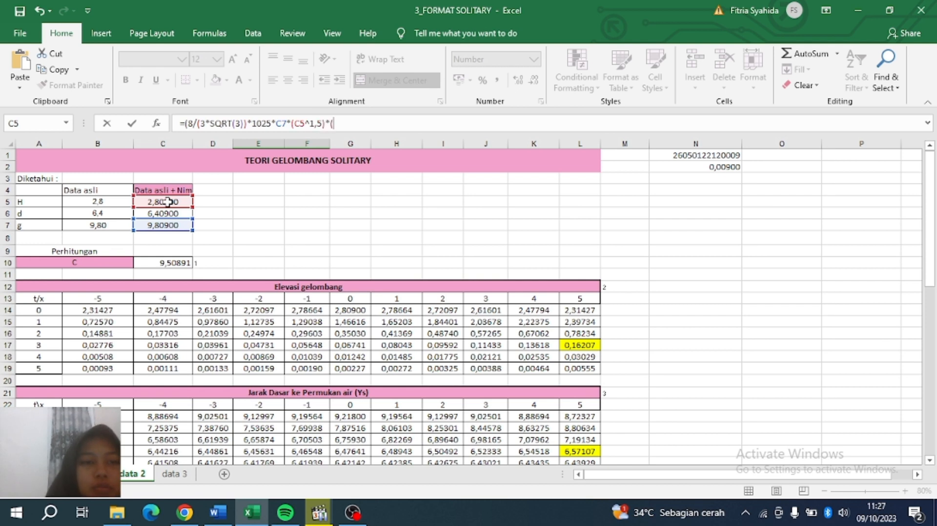
{"action": "left_click", "coordinate": [166, 213]}
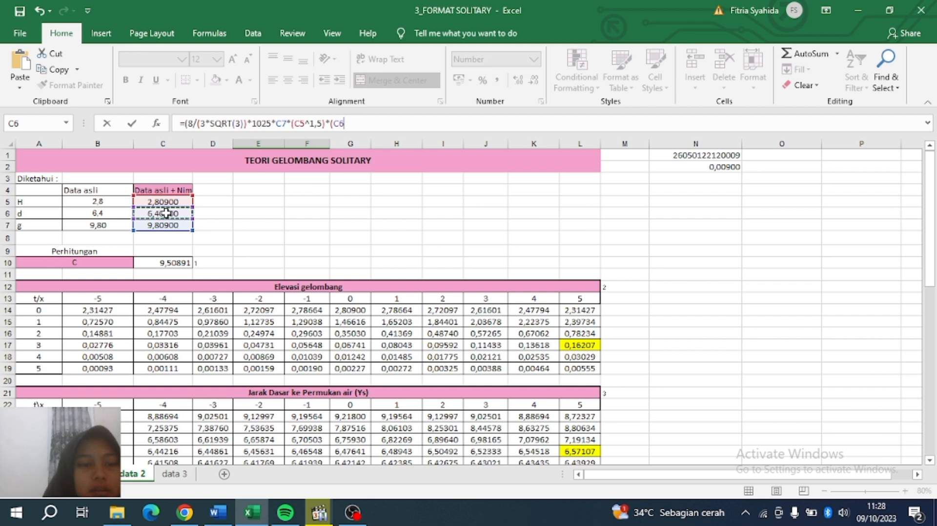
{"action": "type", "text": "^1,5))*10^-3"}
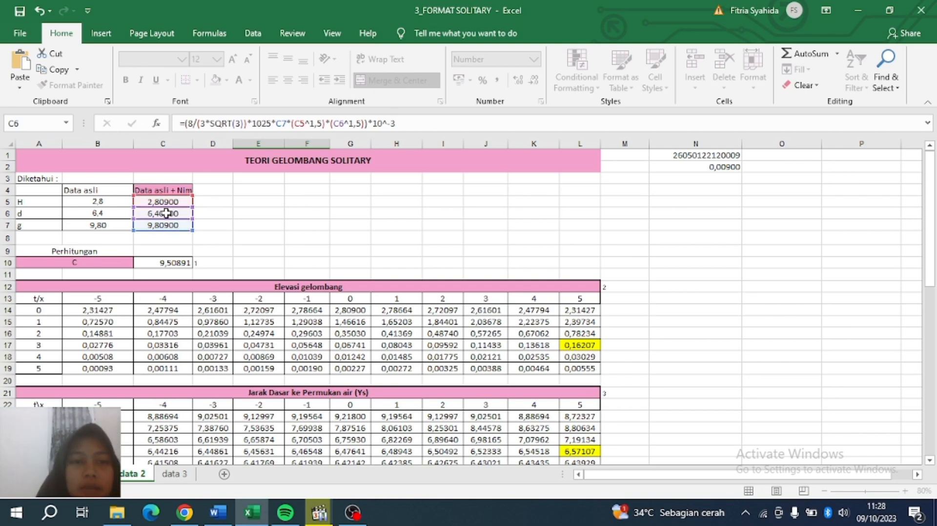
{"action": "key", "text": "Return"}
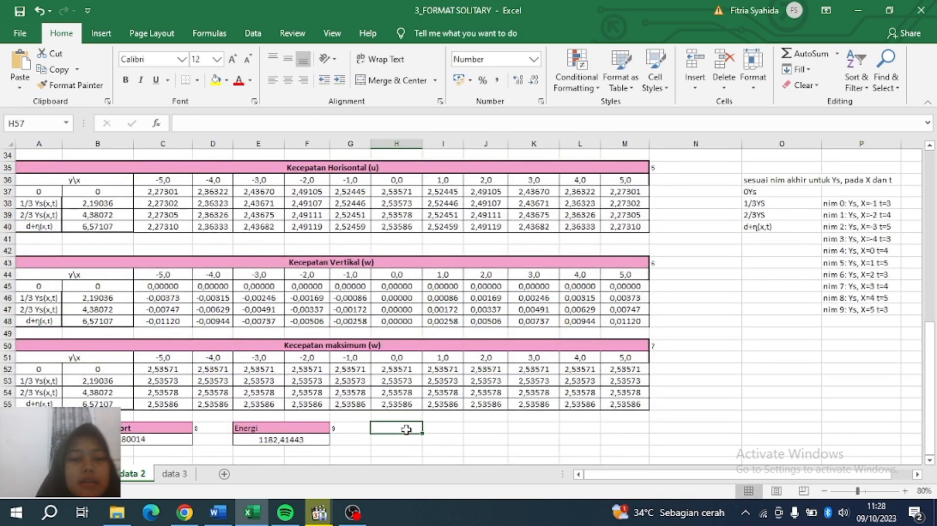
Insert a scatter chart from the Insert ribbon.
{"action": "scroll", "coordinate": [405, 429], "scroll_direction": "up", "scroll_amount": 2}
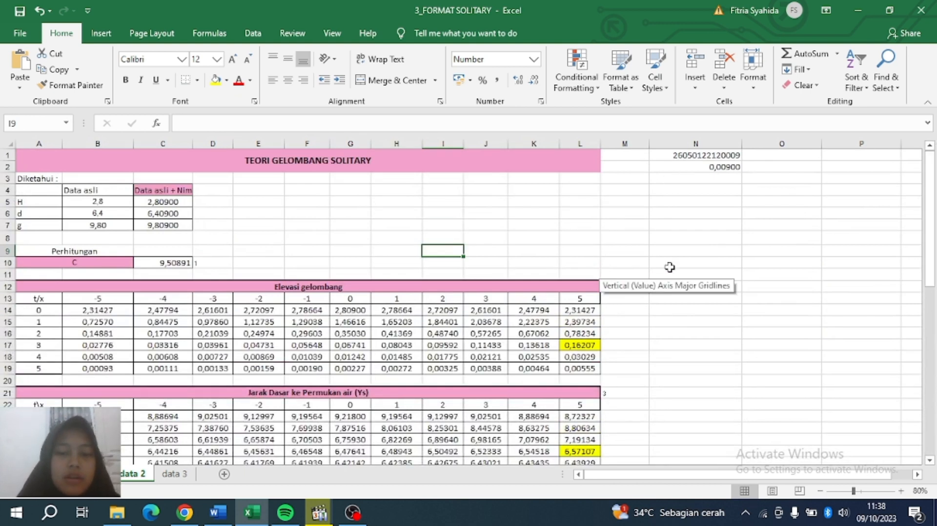
{"action": "left_click", "coordinate": [692, 273]}
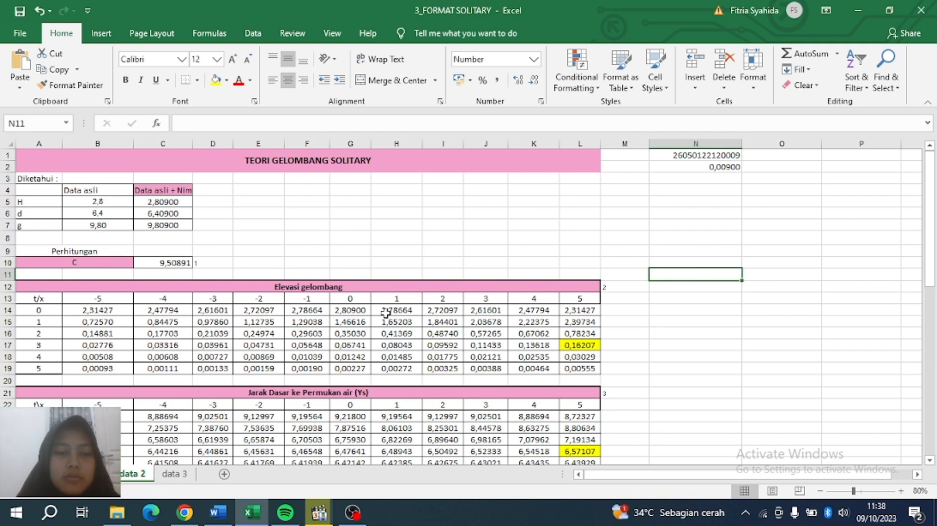
{"action": "left_click", "coordinate": [100, 33]}
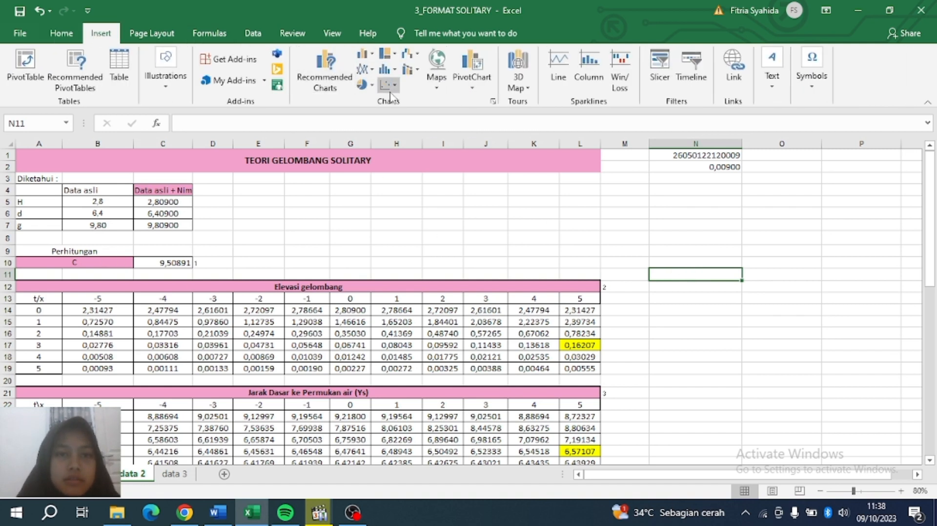
{"action": "left_click", "coordinate": [389, 85]}
{"action": "left_click", "coordinate": [476, 128]}
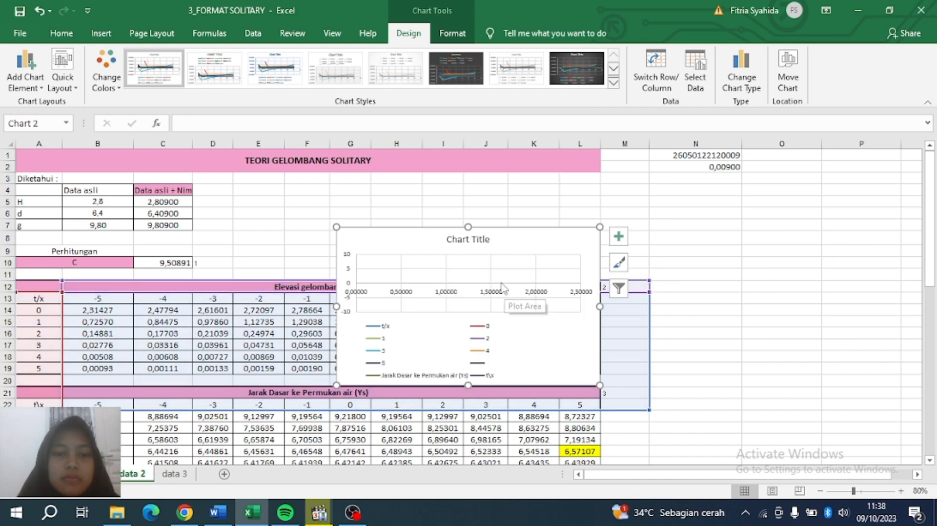
Move the new chart to the right of the table over columns M–P.
{"action": "left_click_drag", "start_coordinate": [495, 240], "coordinate": [797, 178]}
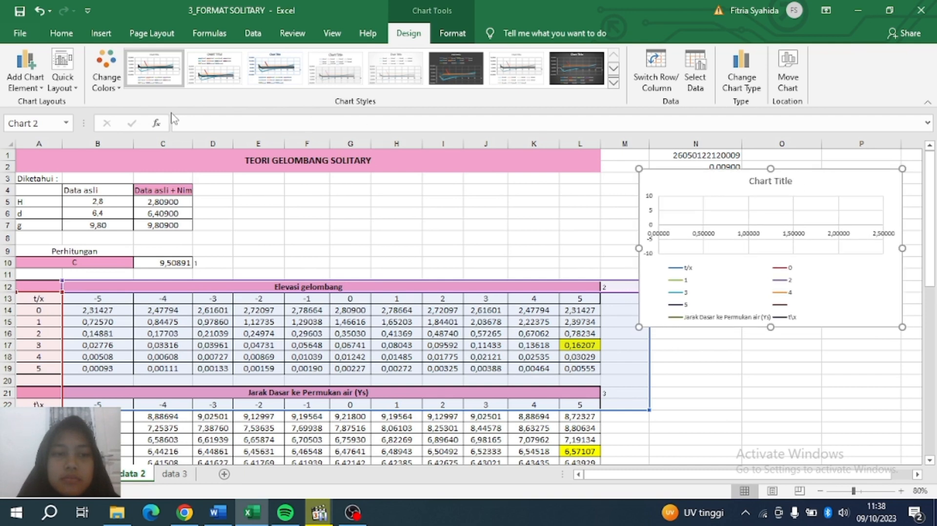
{"action": "left_click", "coordinate": [39, 12]}
{"action": "left_click", "coordinate": [297, 240]}
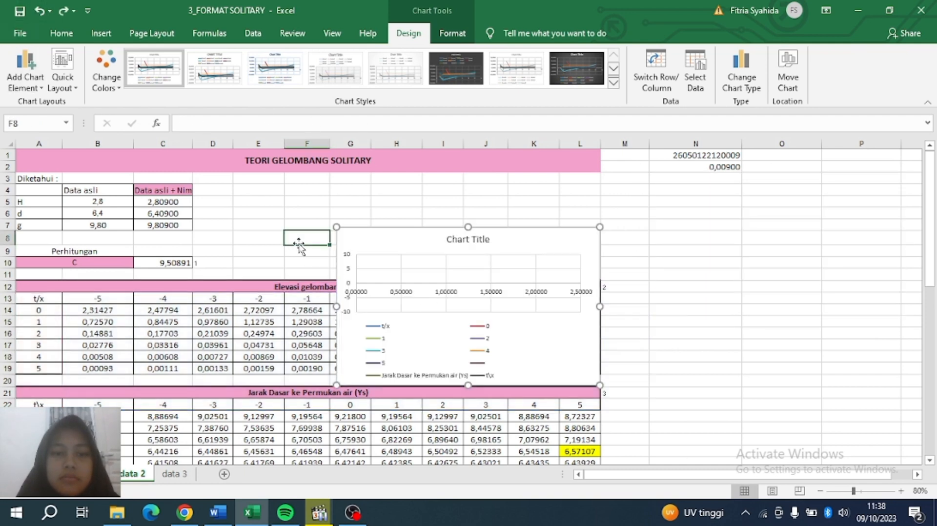
{"action": "left_click_drag", "start_coordinate": [345, 249], "coordinate": [658, 199]}
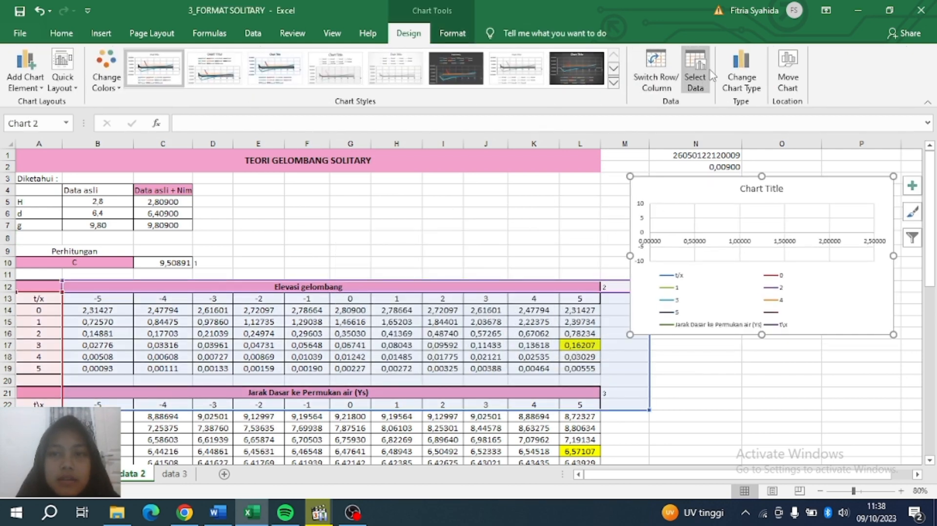
Remove all existing series from the chart's data source.
{"action": "left_click", "coordinate": [698, 73]}
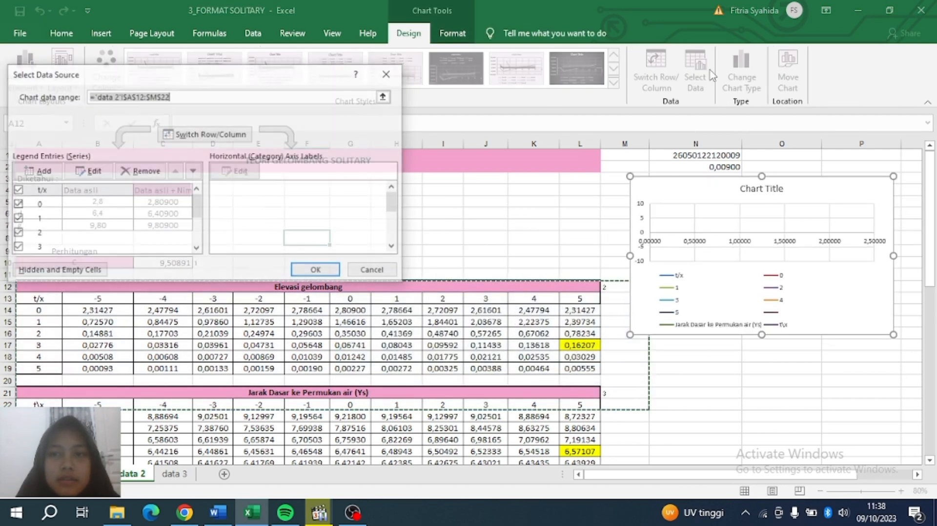
{"action": "left_click", "coordinate": [123, 171]}
{"action": "left_click", "coordinate": [123, 171]}
{"action": "left_click", "coordinate": [123, 171]}
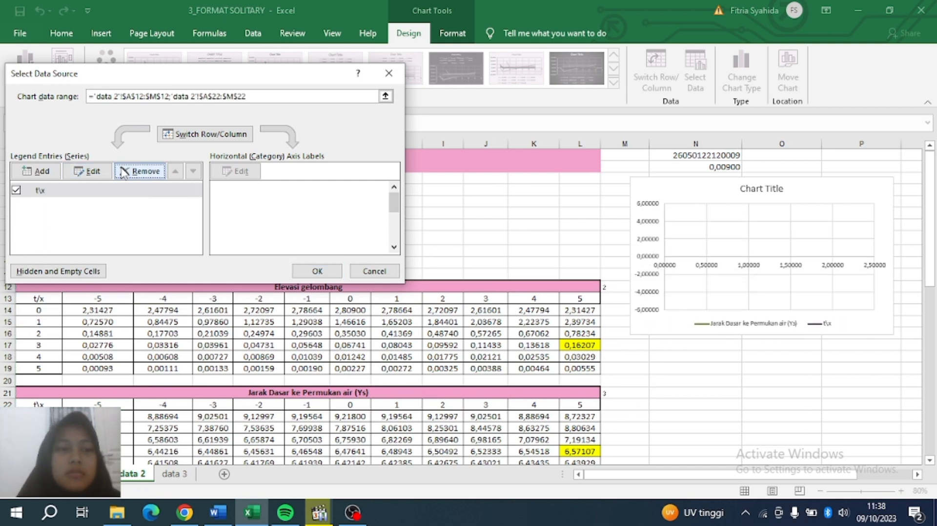
{"action": "left_click", "coordinate": [123, 172]}
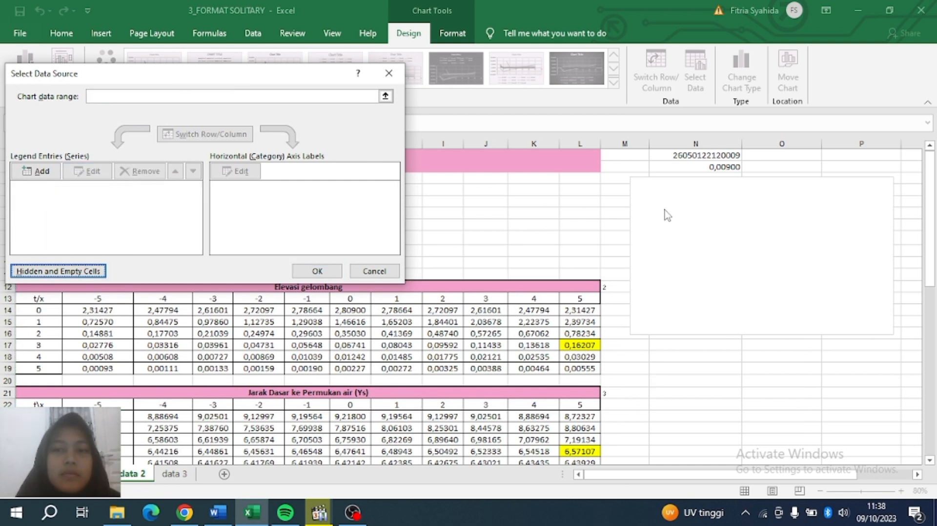
Add series X=-5 with x-values B14:B19 and y-values A14:A19.
{"action": "left_click", "coordinate": [42, 171]}
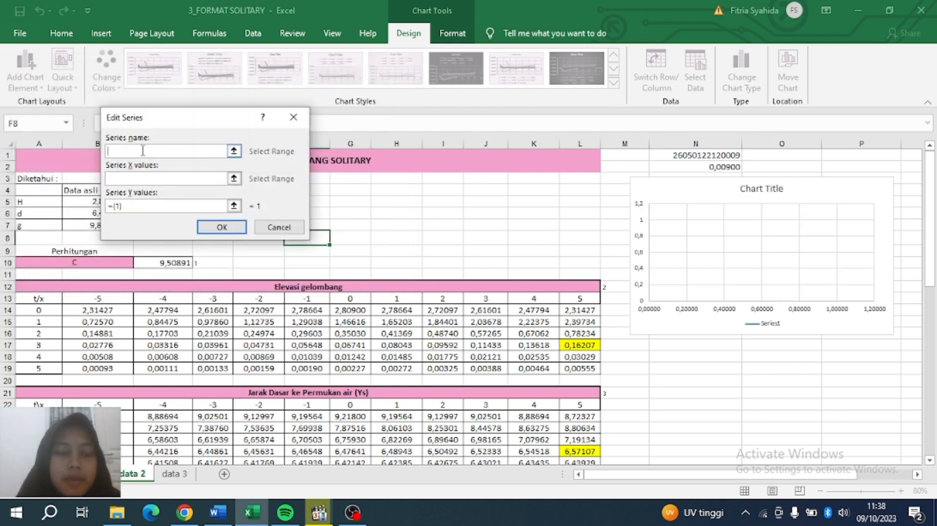
{"action": "type", "text": "x"}
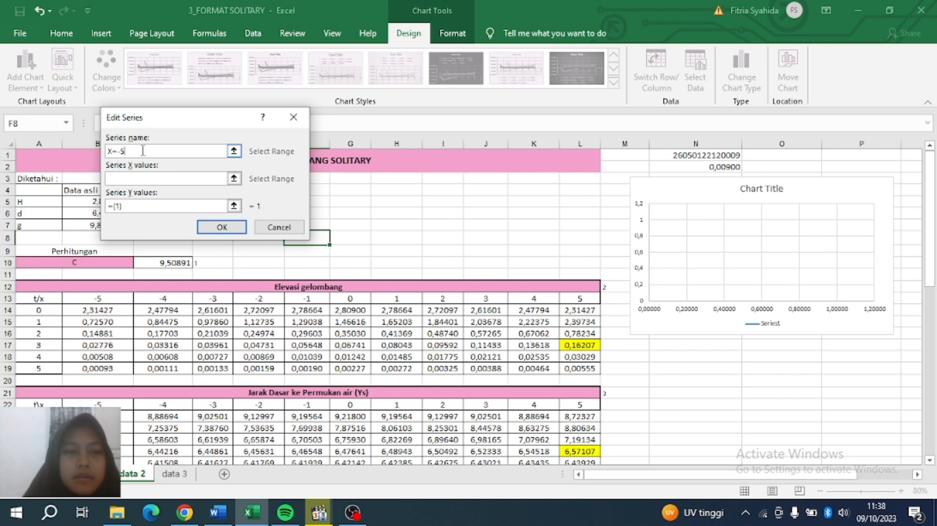
{"action": "left_click", "coordinate": [235, 178]}
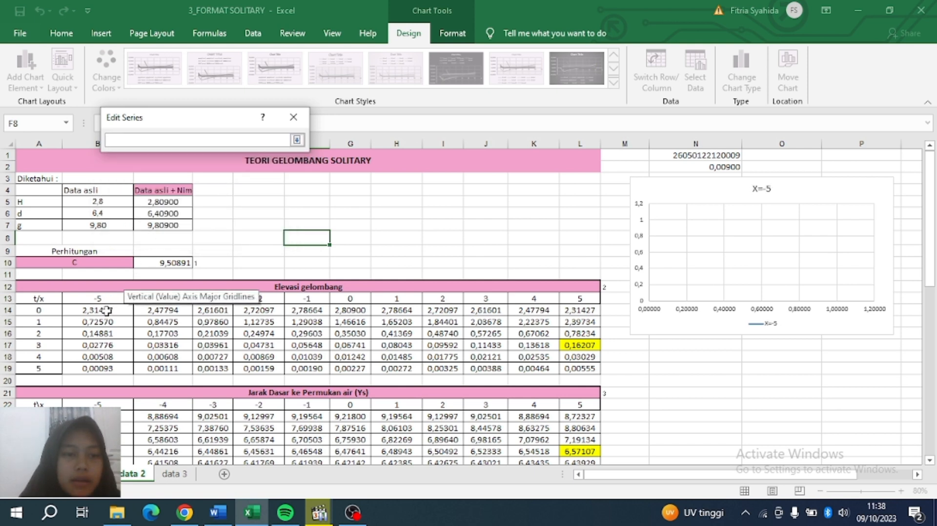
{"action": "left_click_drag", "start_coordinate": [107, 310], "coordinate": [105, 370]}
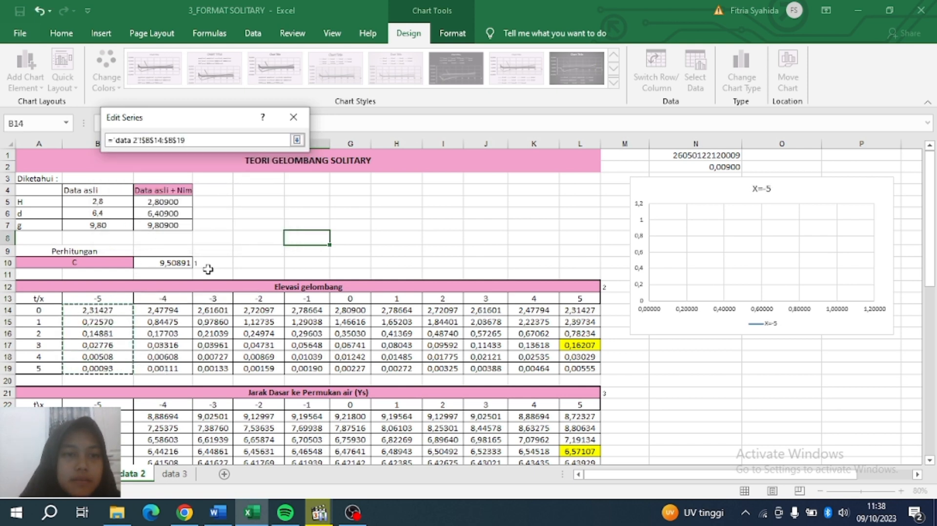
{"action": "left_click", "coordinate": [297, 140]}
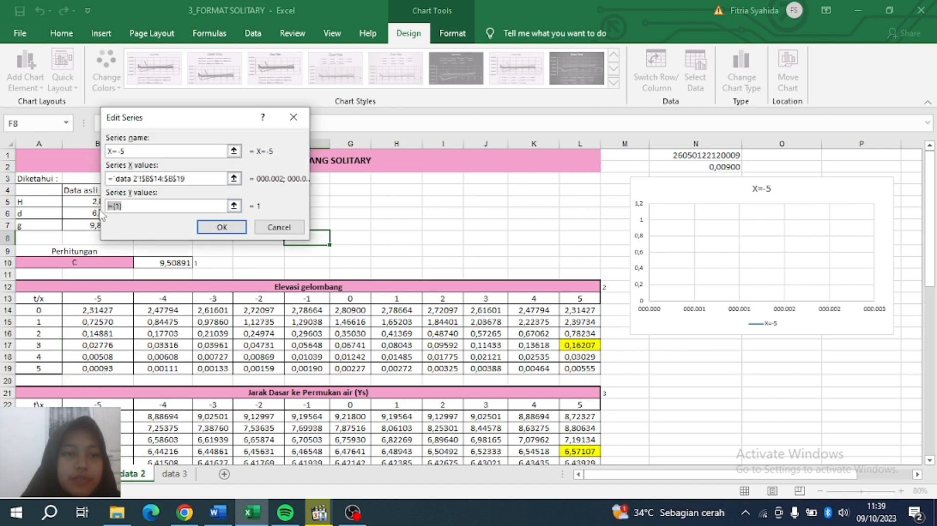
{"action": "key", "text": "BackSpace"}
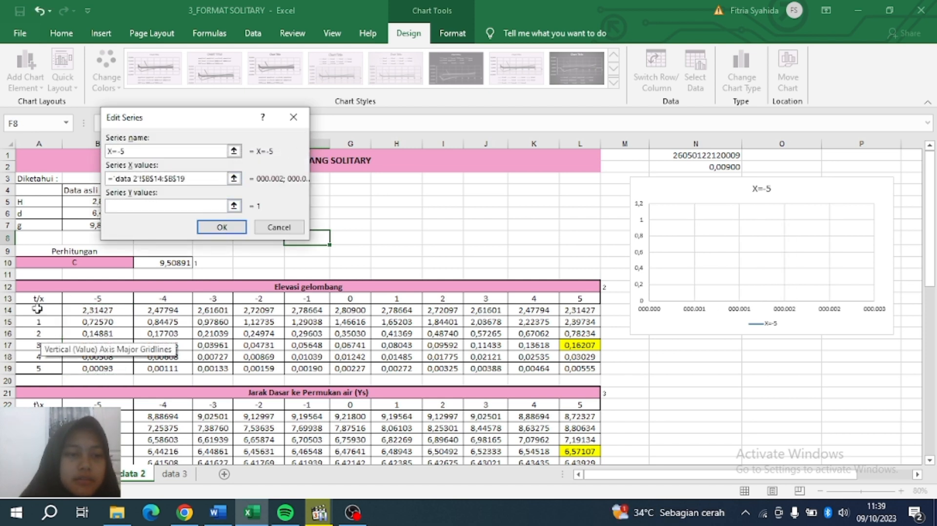
{"action": "left_click_drag", "start_coordinate": [39, 308], "coordinate": [39, 369]}
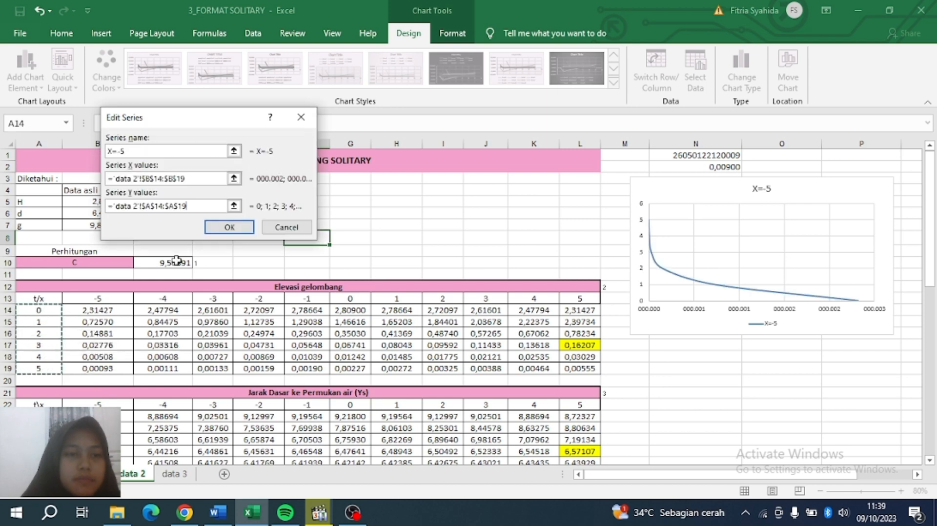
{"action": "left_click", "coordinate": [241, 229]}
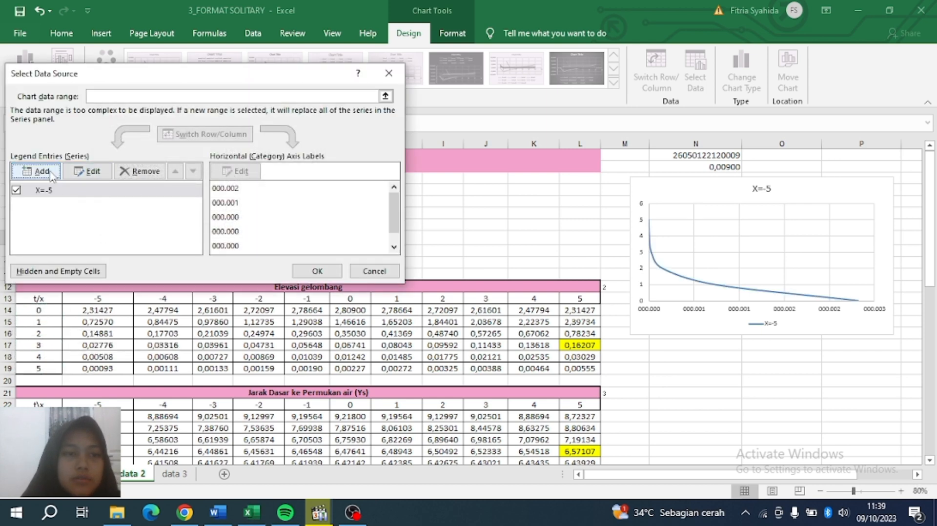
Add series X=-4 with x-values C14:C19 and y-values A14:A19.
{"action": "left_click", "coordinate": [41, 172]}
{"action": "type", "text": "X=-4"}
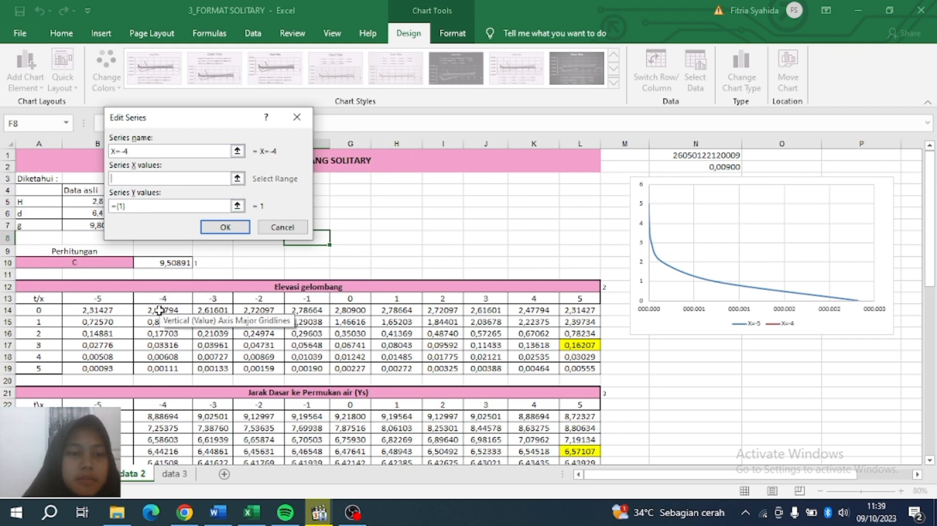
{"action": "left_click_drag", "start_coordinate": [162, 311], "coordinate": [162, 370]}
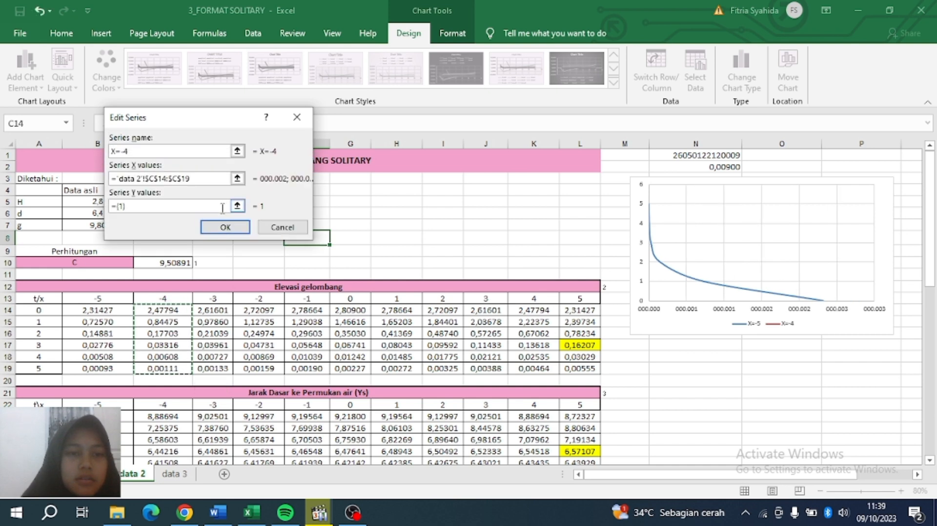
{"action": "left_click", "coordinate": [232, 206]}
{"action": "key", "text": "BackSpace"}
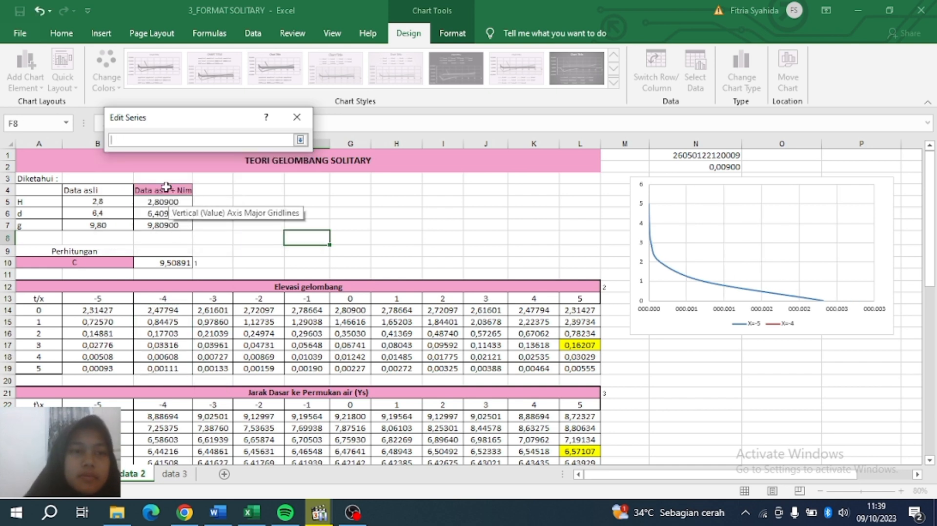
{"action": "left_click_drag", "start_coordinate": [48, 313], "coordinate": [41, 369]}
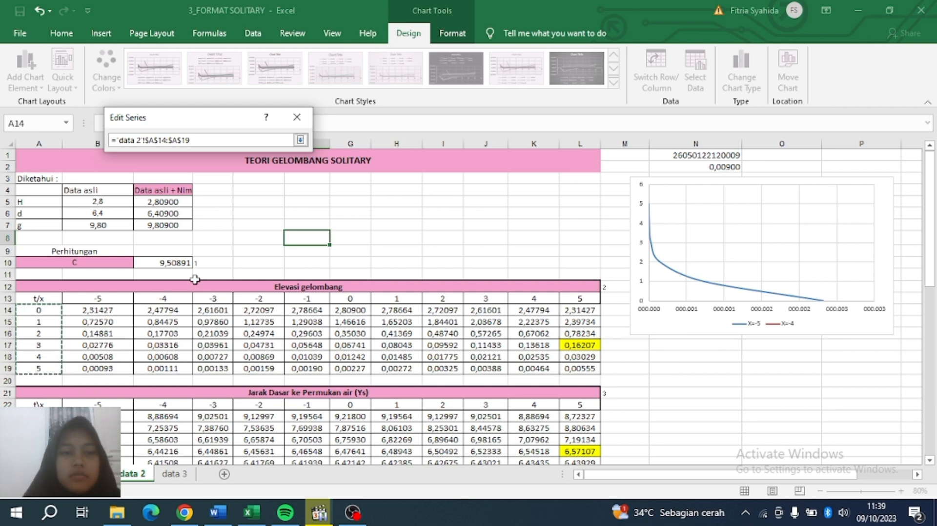
{"action": "left_click", "coordinate": [300, 140]}
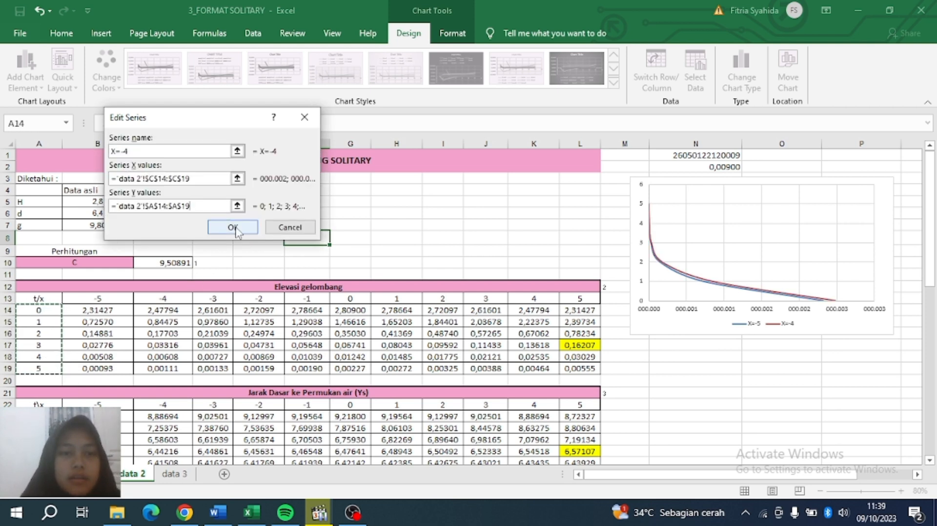
{"action": "left_click", "coordinate": [232, 227]}
Add a series named from D13 with x-values D14:D19 and y-values A14:A19.
{"action": "left_click", "coordinate": [39, 171]}
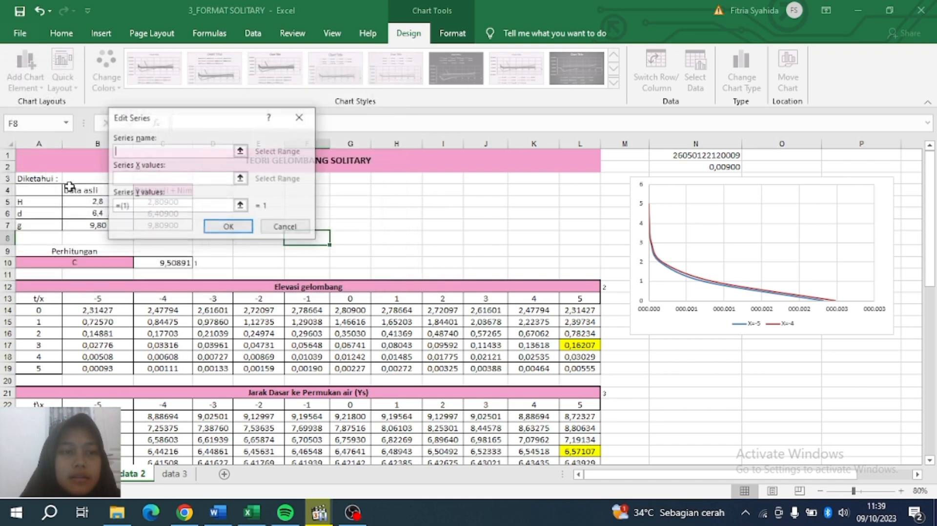
{"action": "left_click", "coordinate": [216, 301]}
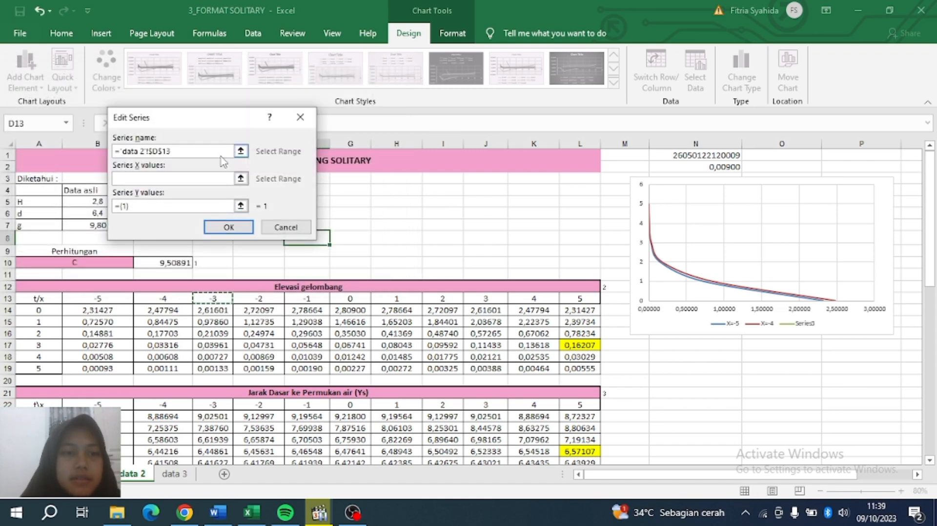
{"action": "left_click", "coordinate": [229, 180]}
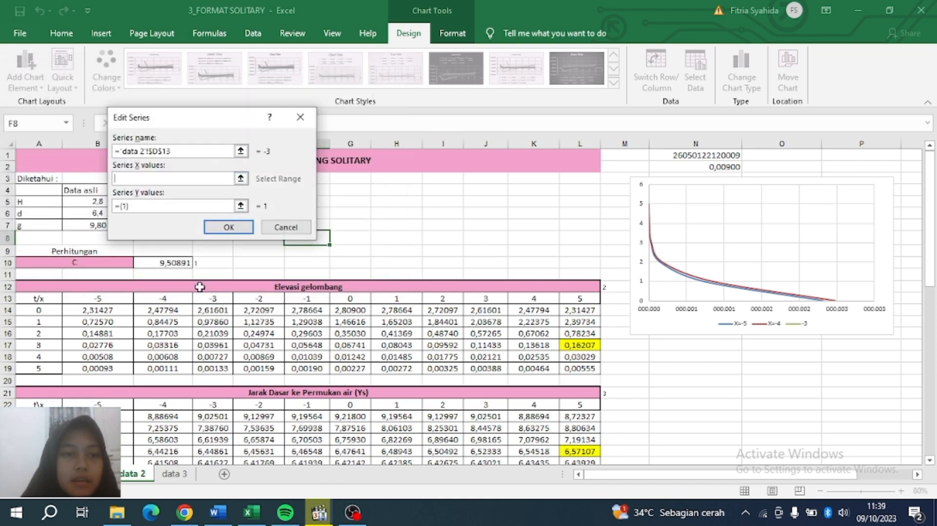
{"action": "left_click_drag", "start_coordinate": [213, 310], "coordinate": [223, 369]}
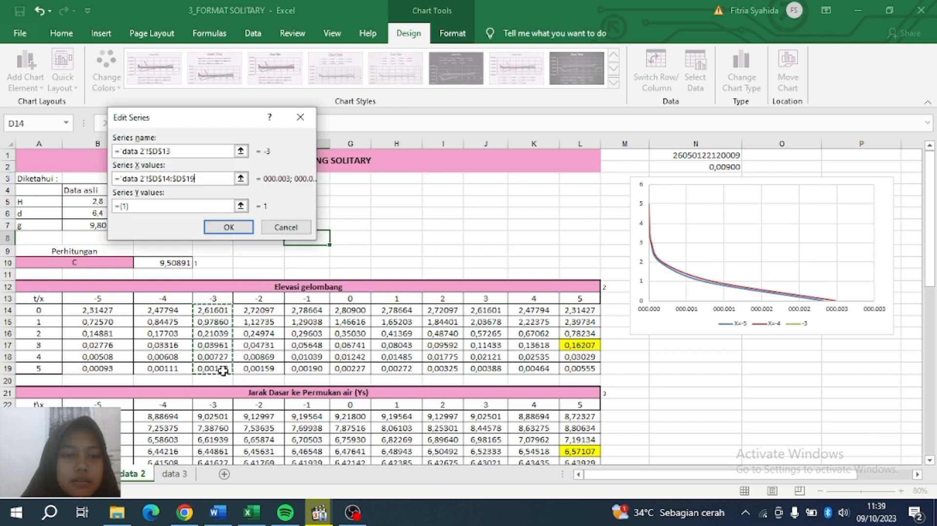
{"action": "left_click", "coordinate": [119, 206]}
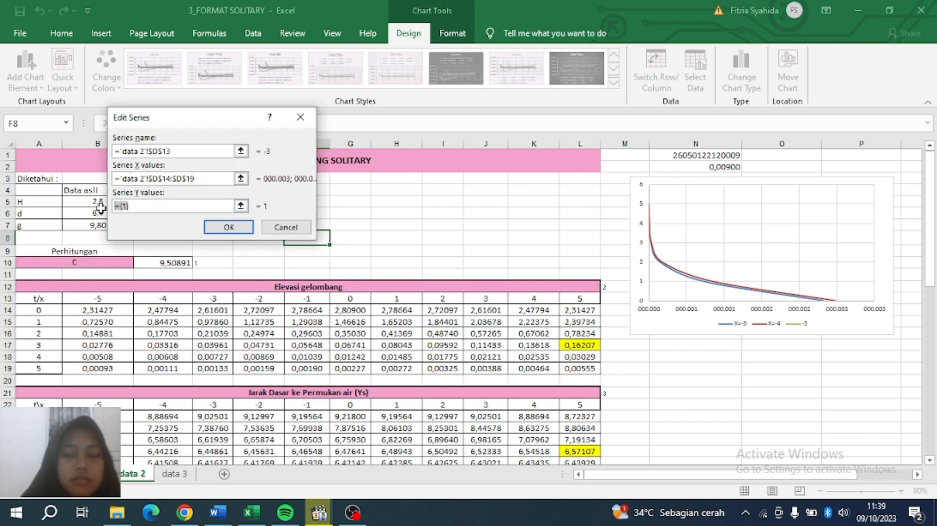
{"action": "key", "text": "BackSpace"}
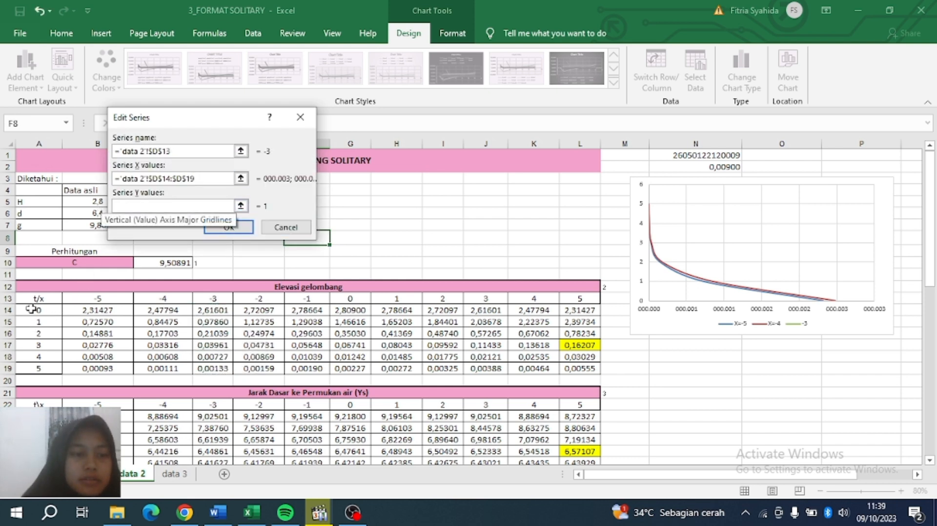
{"action": "left_click_drag", "start_coordinate": [31, 309], "coordinate": [39, 369]}
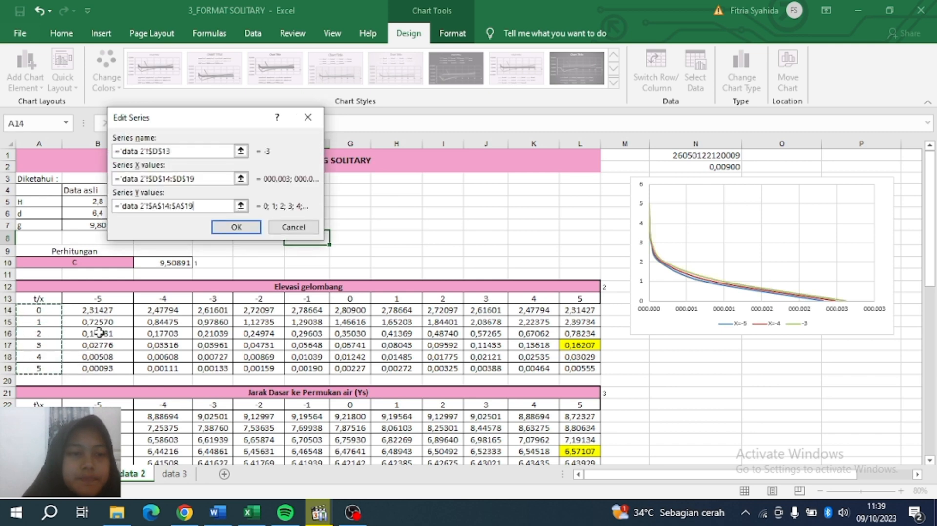
{"action": "left_click", "coordinate": [235, 227]}
Add series X=-2 named from E13 with x-values E14:E19 and y-values A14:A19.
{"action": "left_click", "coordinate": [36, 171]}
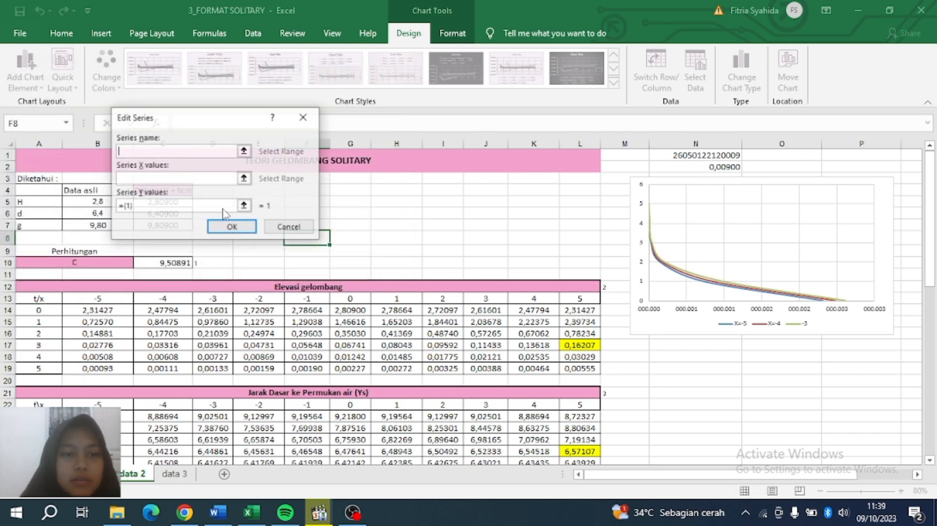
{"action": "left_click", "coordinate": [254, 299]}
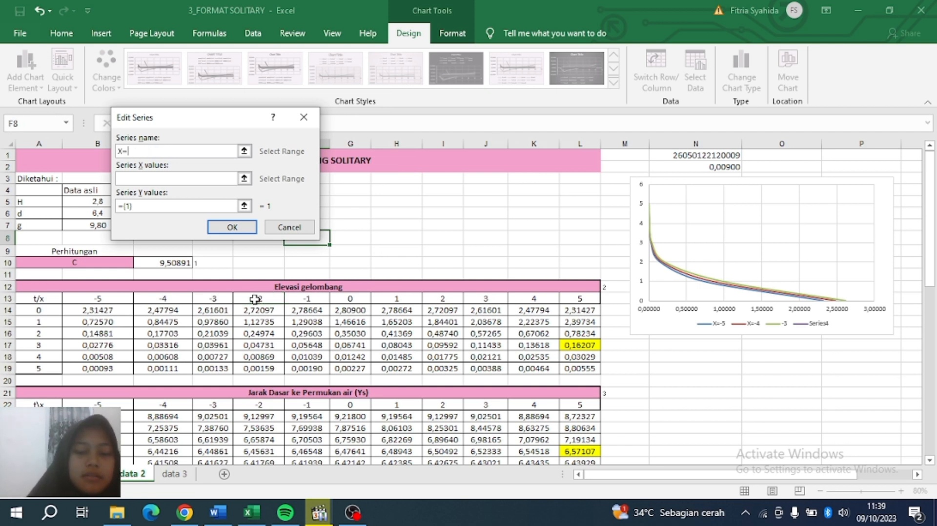
{"action": "left_click", "coordinate": [185, 178]}
{"action": "left_click_drag", "start_coordinate": [259, 311], "coordinate": [257, 366]}
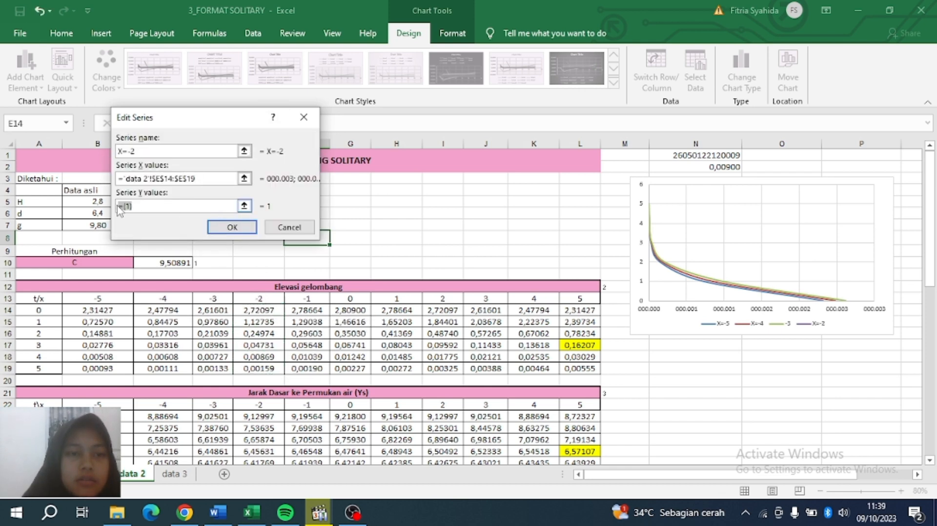
{"action": "key", "text": "BackSpace"}
{"action": "left_click_drag", "start_coordinate": [39, 311], "coordinate": [42, 369]}
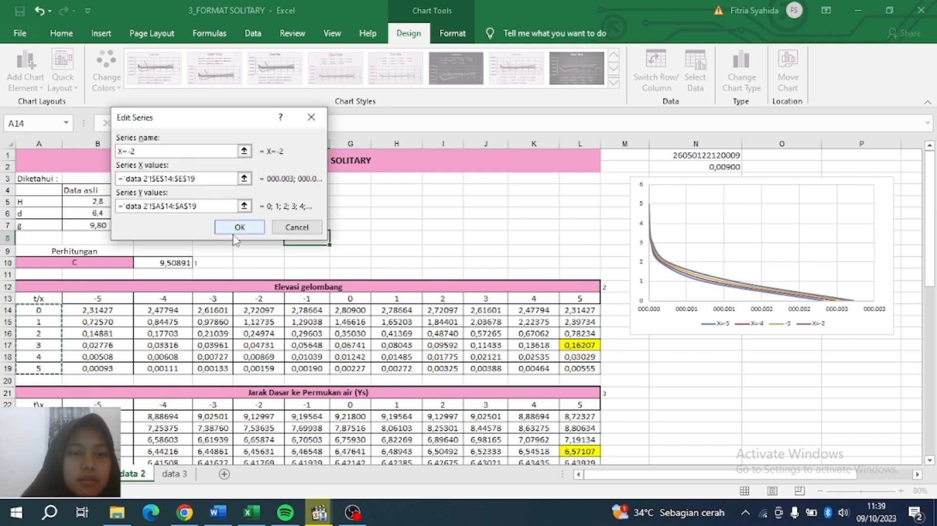
{"action": "left_click", "coordinate": [237, 228]}
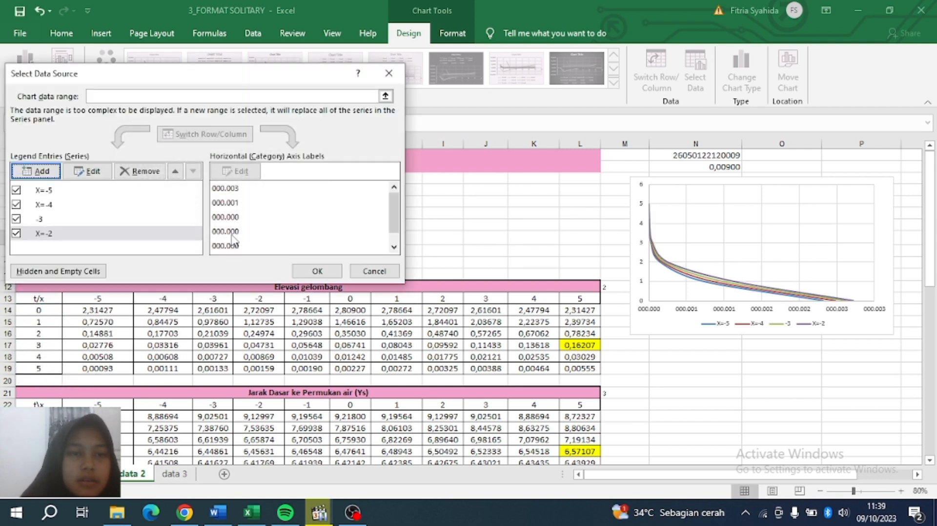
Rename the -3 series to X=-3.
{"action": "left_click", "coordinate": [39, 222]}
{"action": "left_click", "coordinate": [88, 171]}
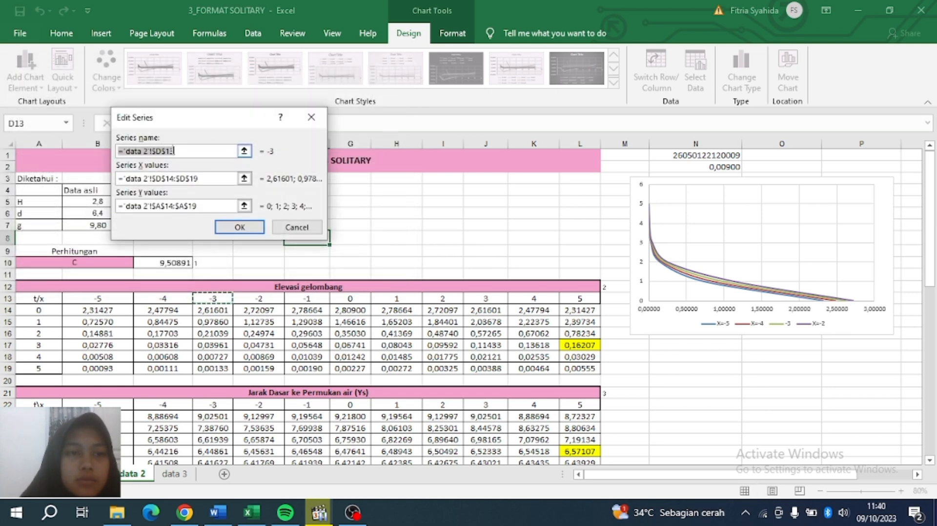
{"action": "type", "text": "X="}
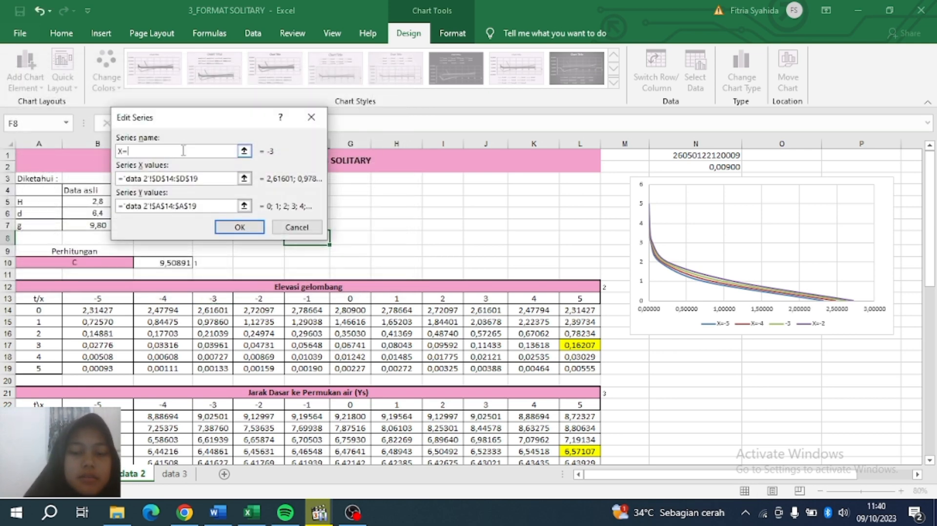
{"action": "type", "text": "-3"}
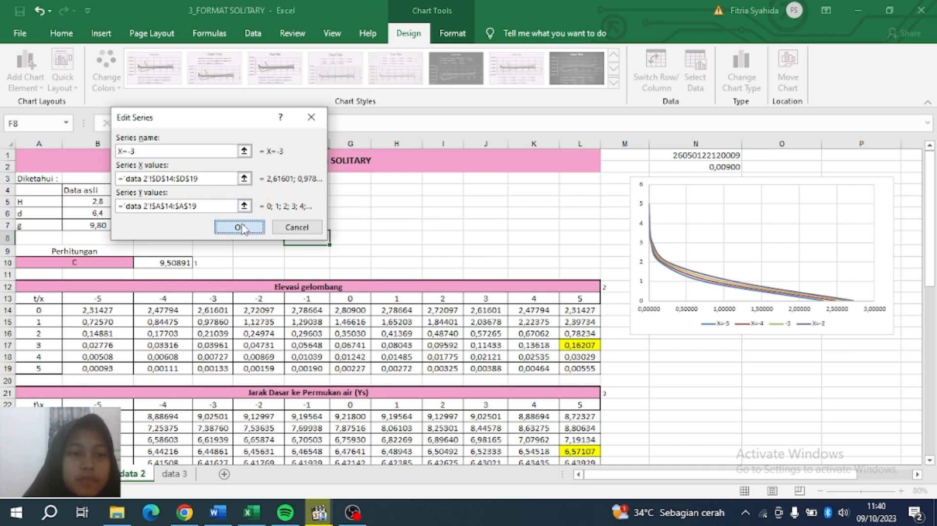
{"action": "left_click", "coordinate": [240, 227]}
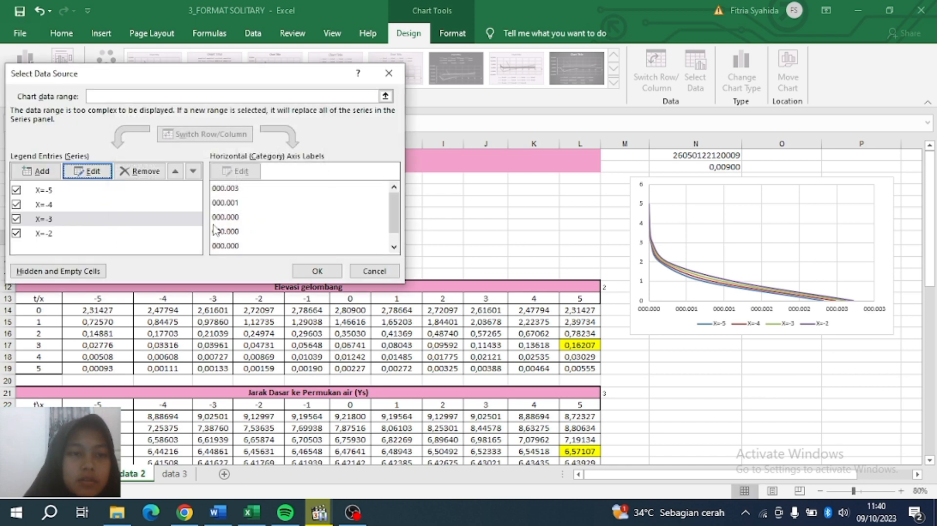
{"action": "left_click", "coordinate": [47, 235]}
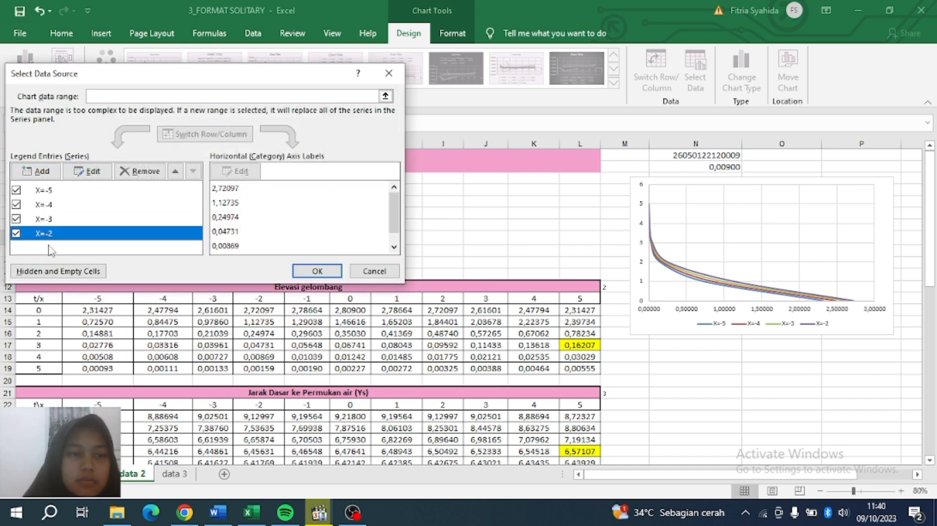
Add series X=-1 with x-values F14:F19 and y-values A14:A19.
{"action": "left_click", "coordinate": [46, 171]}
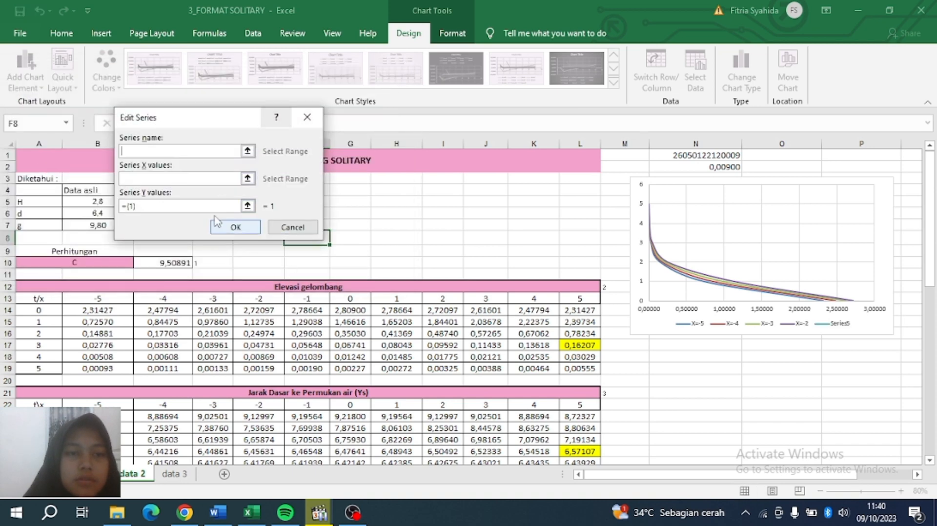
{"action": "type", "text": "X-"}
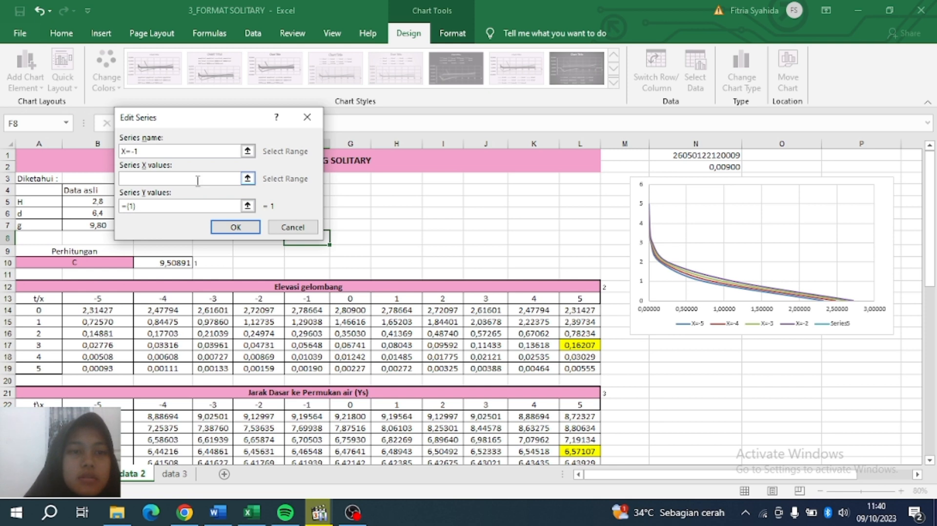
{"action": "left_click_drag", "start_coordinate": [306, 311], "coordinate": [306, 369]}
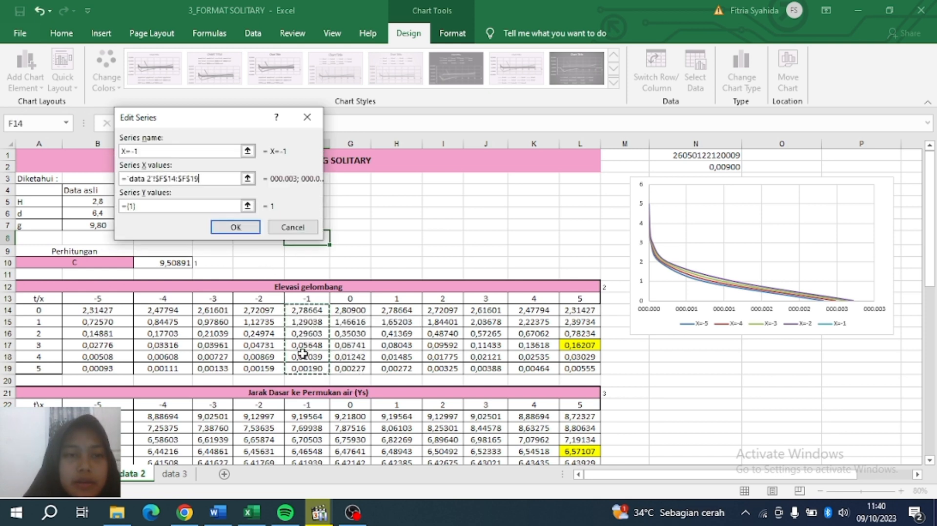
{"action": "left_click", "coordinate": [244, 207]}
{"action": "key", "text": "BackSpace"}
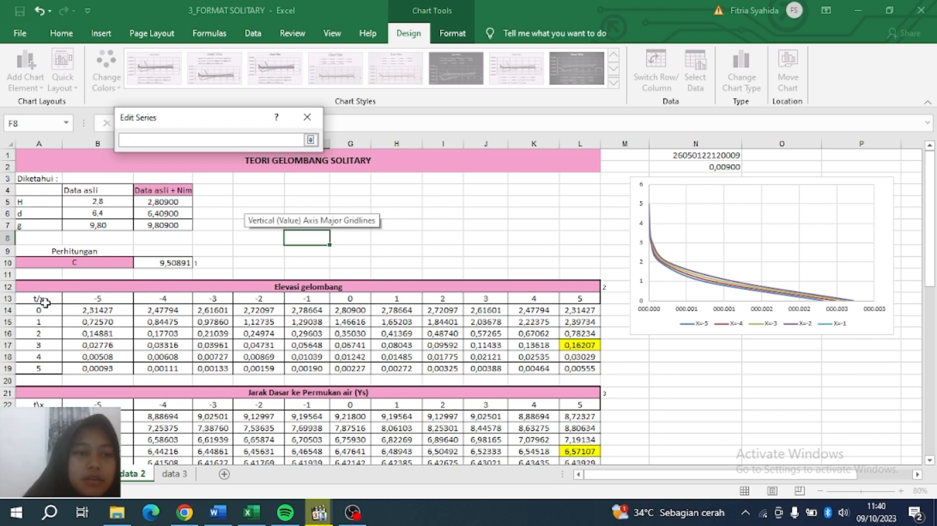
{"action": "left_click_drag", "start_coordinate": [40, 309], "coordinate": [46, 368]}
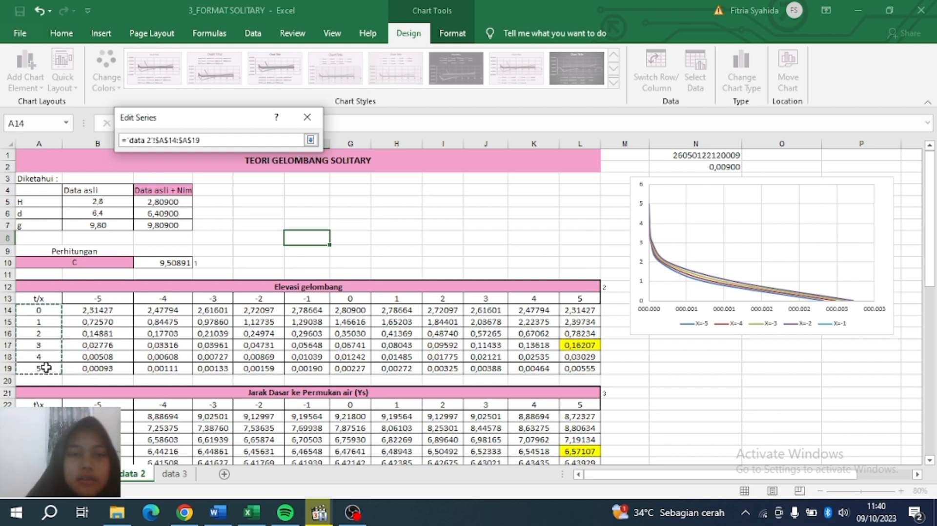
{"action": "key", "text": "Return"}
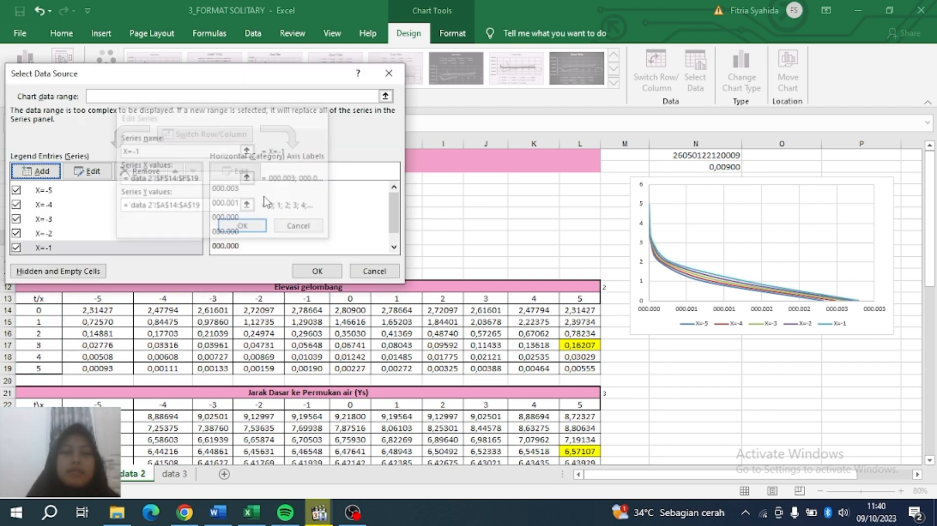
Add series X=0 with x-values G14:G19 and y-values A14:A19.
{"action": "left_click", "coordinate": [37, 171]}
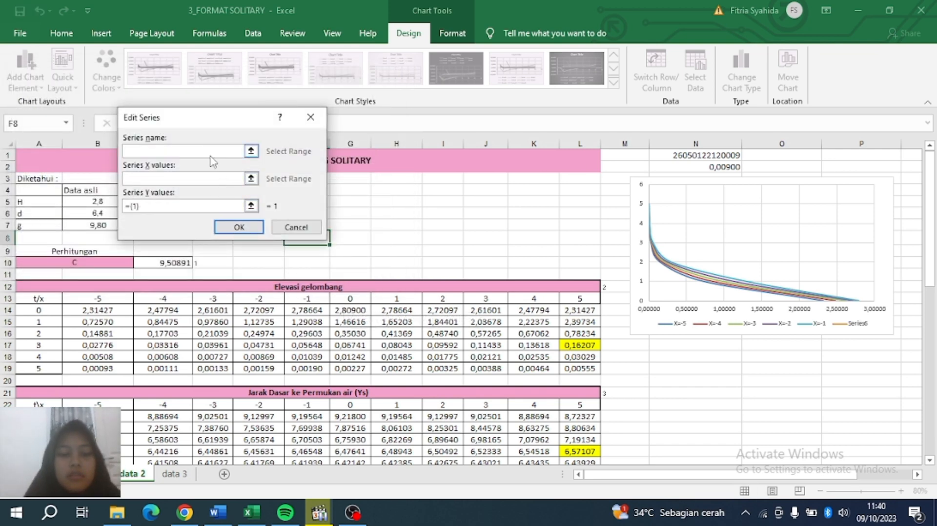
{"action": "type", "text": "X=0"}
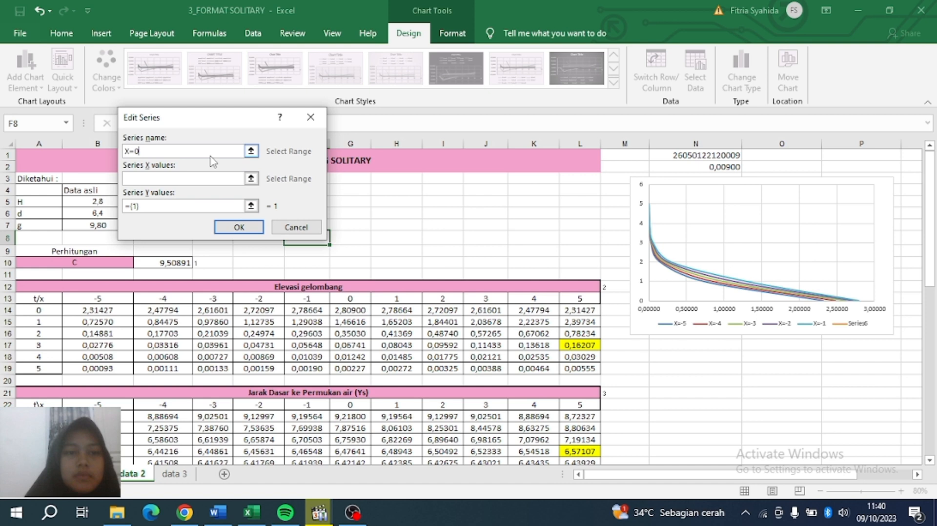
{"action": "left_click", "coordinate": [215, 182]}
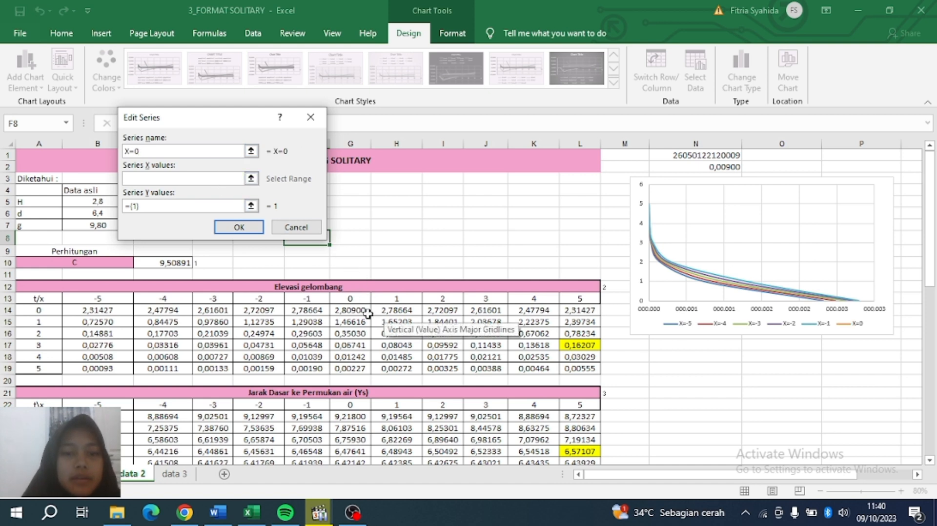
{"action": "left_click_drag", "start_coordinate": [357, 310], "coordinate": [351, 369]}
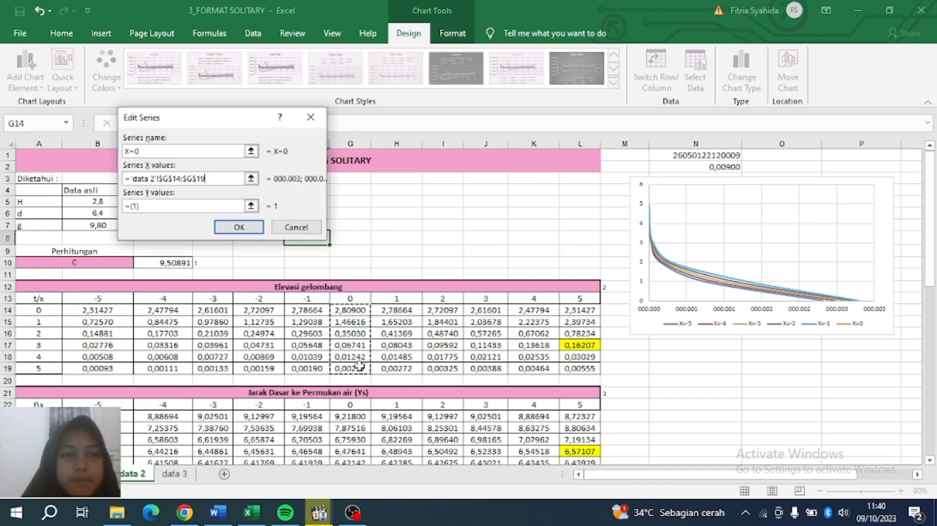
{"action": "left_click", "coordinate": [175, 206]}
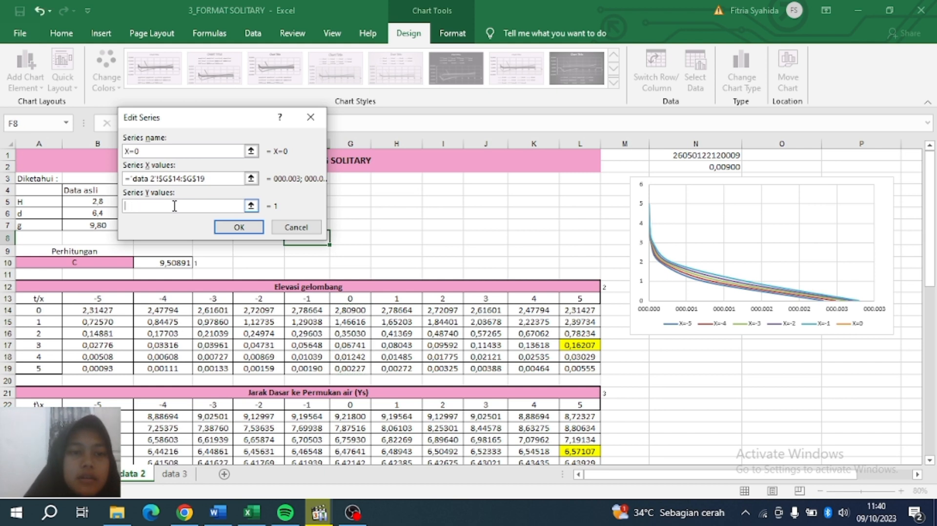
{"action": "left_click_drag", "start_coordinate": [39, 311], "coordinate": [38, 370]}
{"action": "left_click", "coordinate": [246, 227]}
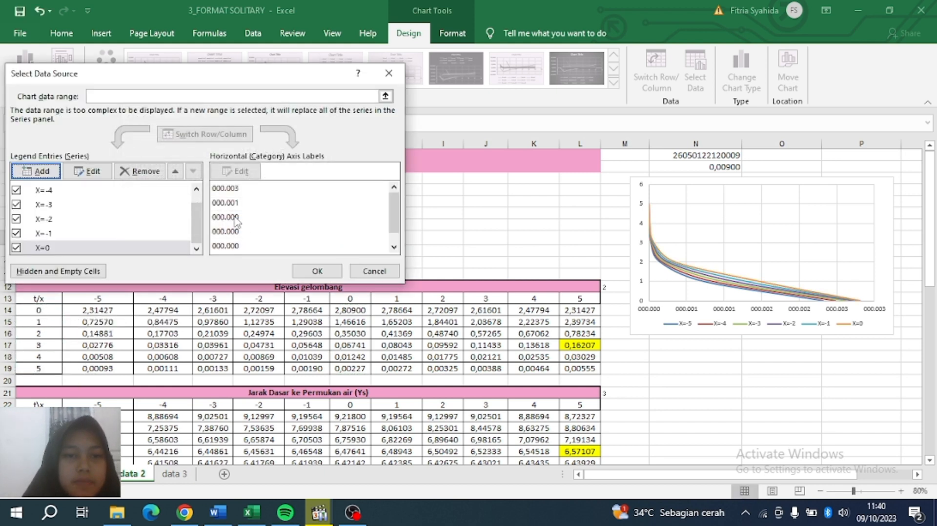
Add series X=1 with x-values H14:H19 and y-values A14:A19.
{"action": "left_click", "coordinate": [42, 171]}
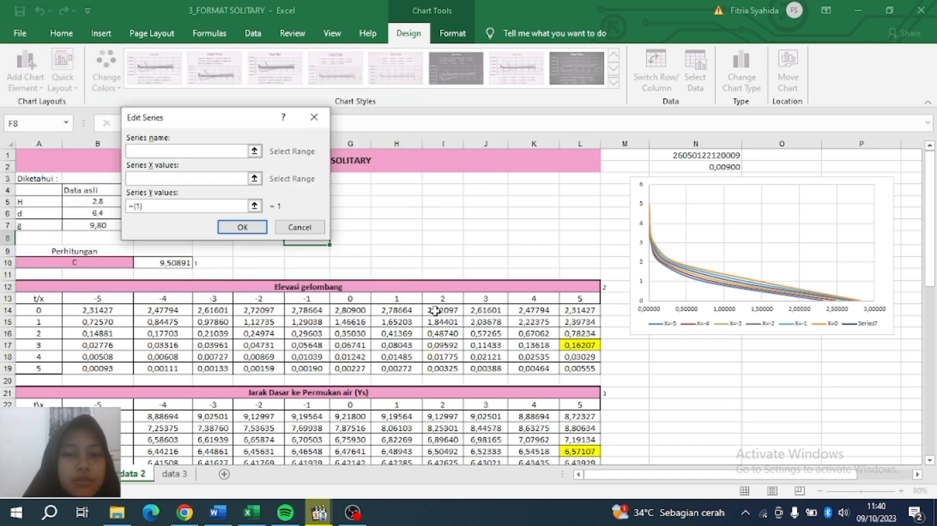
{"action": "left_click", "coordinate": [400, 299]}
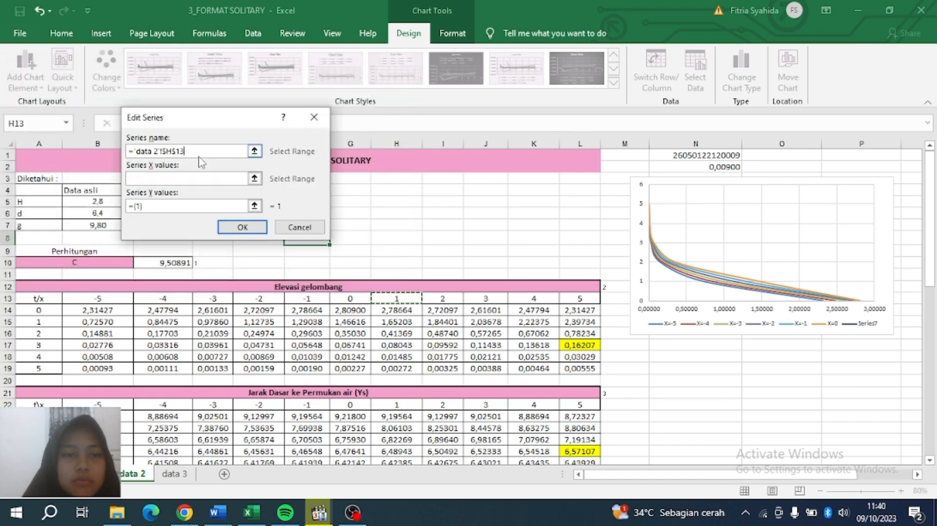
{"action": "left_click_drag", "start_coordinate": [194, 151], "coordinate": [124, 152]}
{"action": "type", "text": "X=1"}
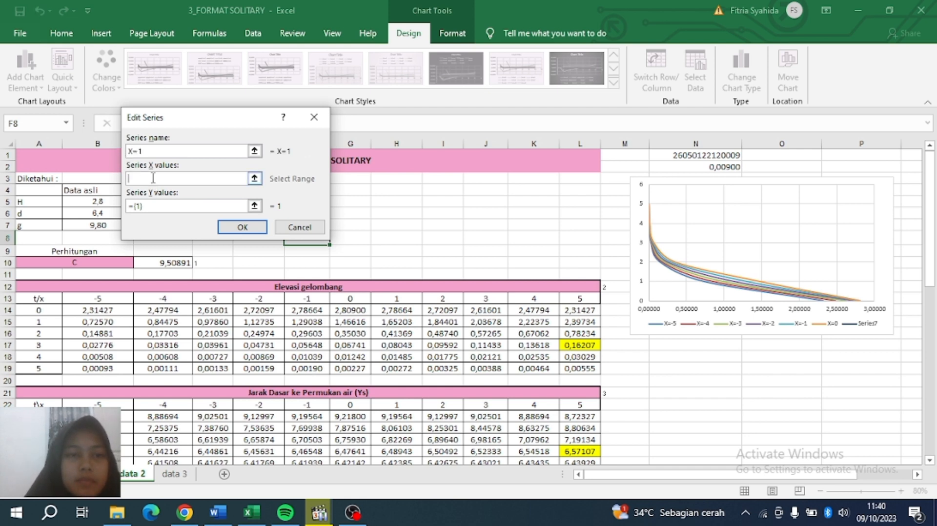
{"action": "left_click_drag", "start_coordinate": [396, 311], "coordinate": [404, 365]}
{"action": "left_click_drag", "start_coordinate": [150, 207], "coordinate": [132, 207]}
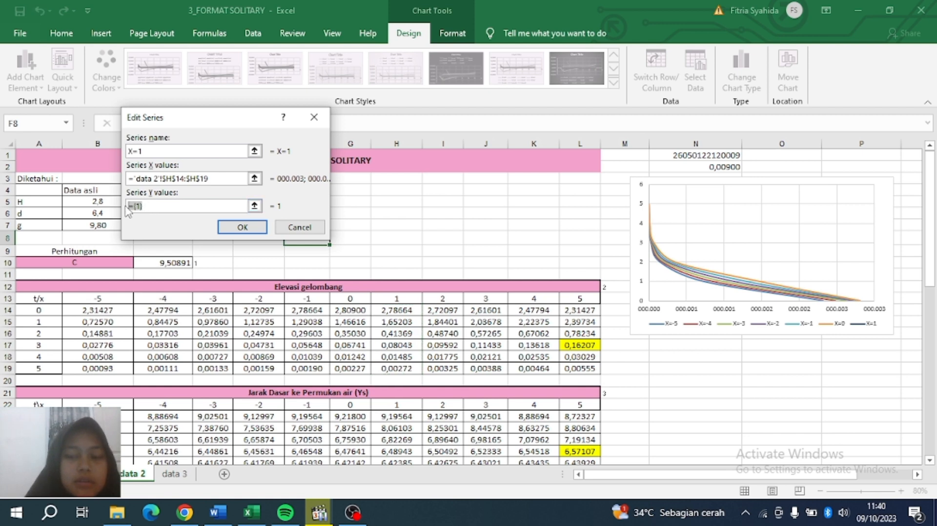
{"action": "left_click_drag", "start_coordinate": [29, 310], "coordinate": [38, 369]}
{"action": "left_click", "coordinate": [247, 228]}
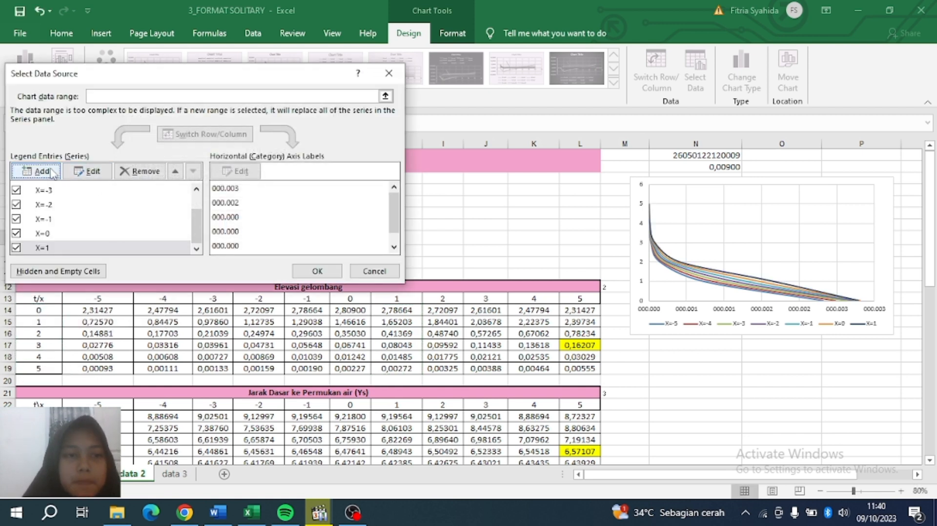
Add series X=2 plotting I14:I19 as X values against t values A14:A19.
{"action": "left_click", "coordinate": [35, 171]}
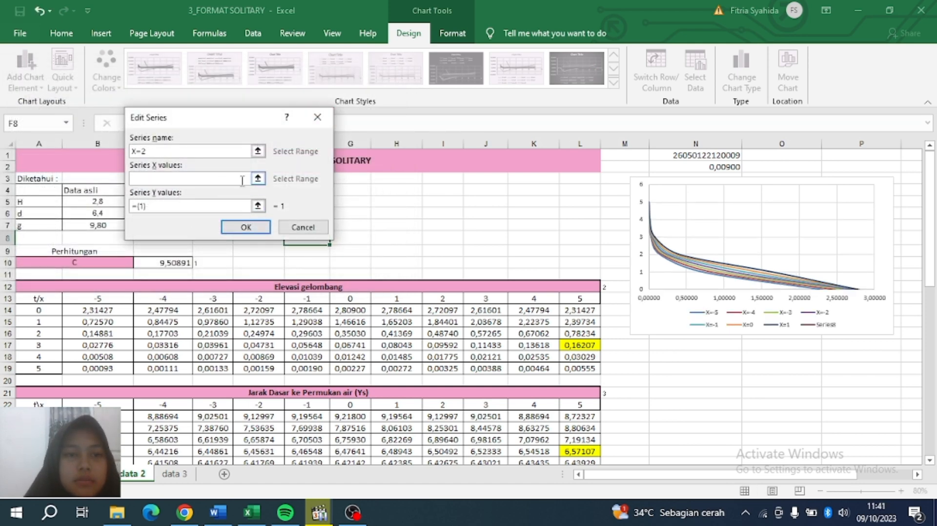
{"action": "left_click", "coordinate": [242, 179]}
{"action": "left_click_drag", "start_coordinate": [443, 311], "coordinate": [443, 368]}
{"action": "left_click", "coordinate": [158, 205]}
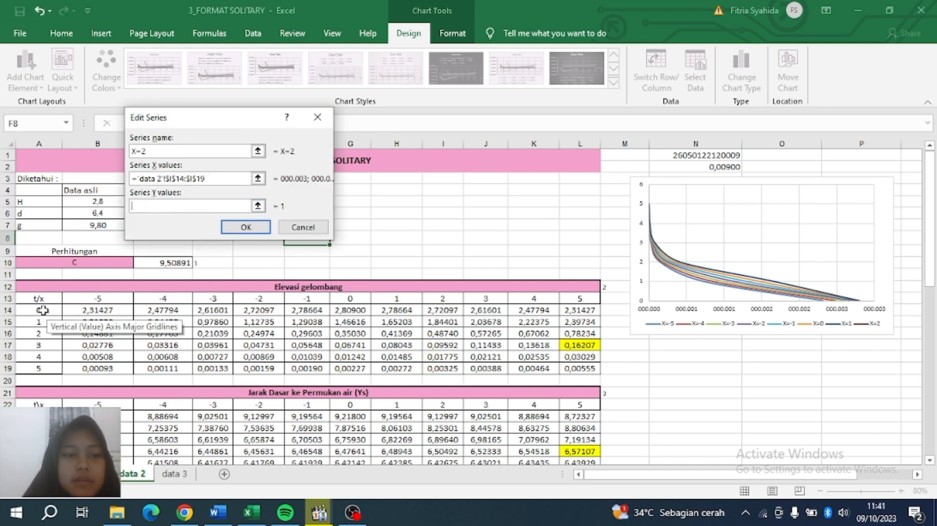
{"action": "left_click_drag", "start_coordinate": [46, 315], "coordinate": [66, 360]}
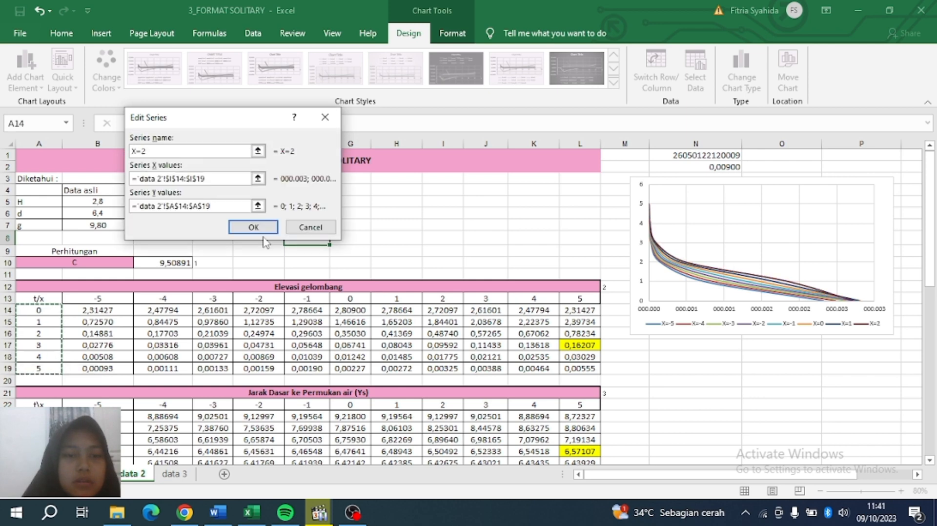
{"action": "left_click", "coordinate": [253, 227]}
Add series X=3 plotting J14:J19 as X values against t values A14:A19.
{"action": "left_click", "coordinate": [43, 172]}
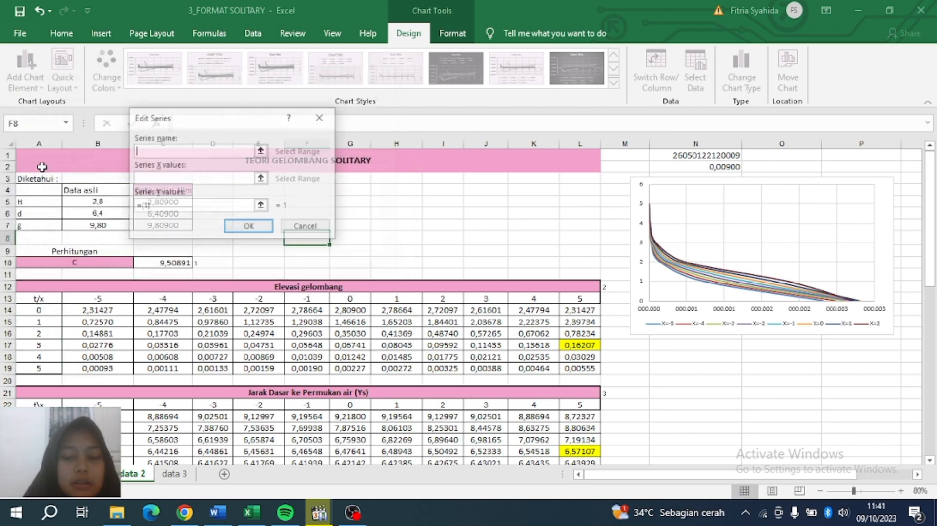
{"action": "type", "text": "X=3"}
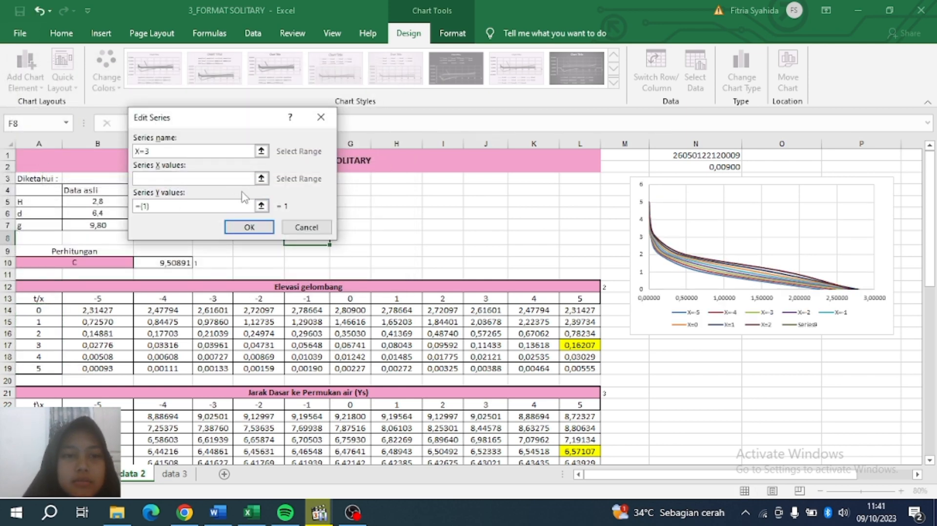
{"action": "left_click", "coordinate": [233, 180]}
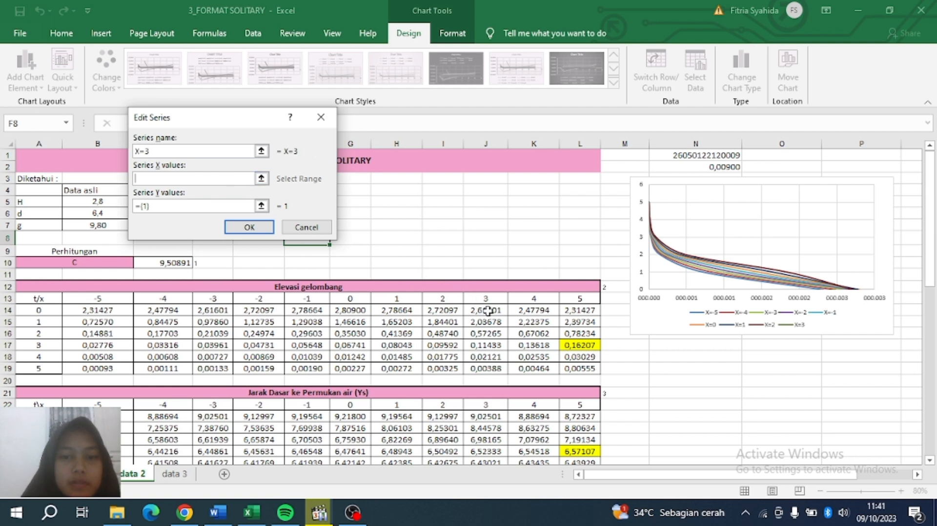
{"action": "left_click_drag", "start_coordinate": [487, 311], "coordinate": [488, 368]}
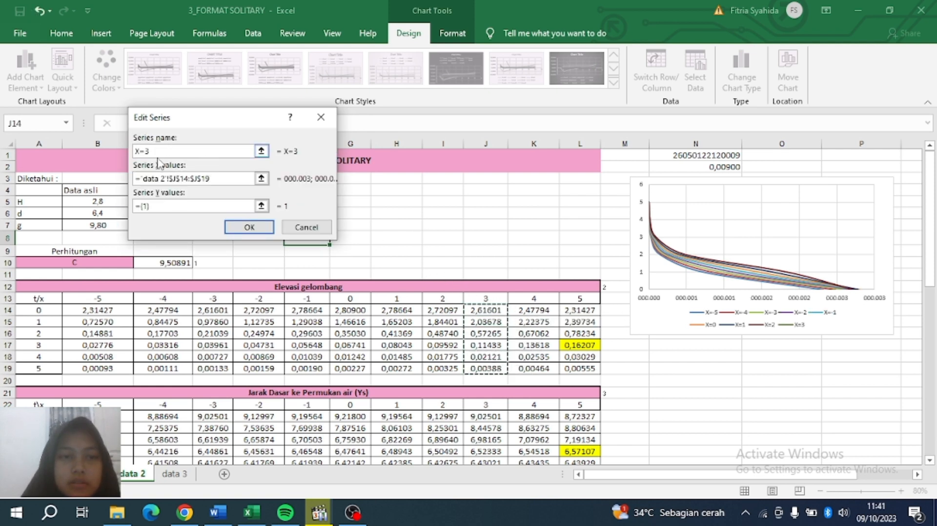
{"action": "left_click", "coordinate": [155, 206]}
{"action": "key", "text": "BackSpace"}
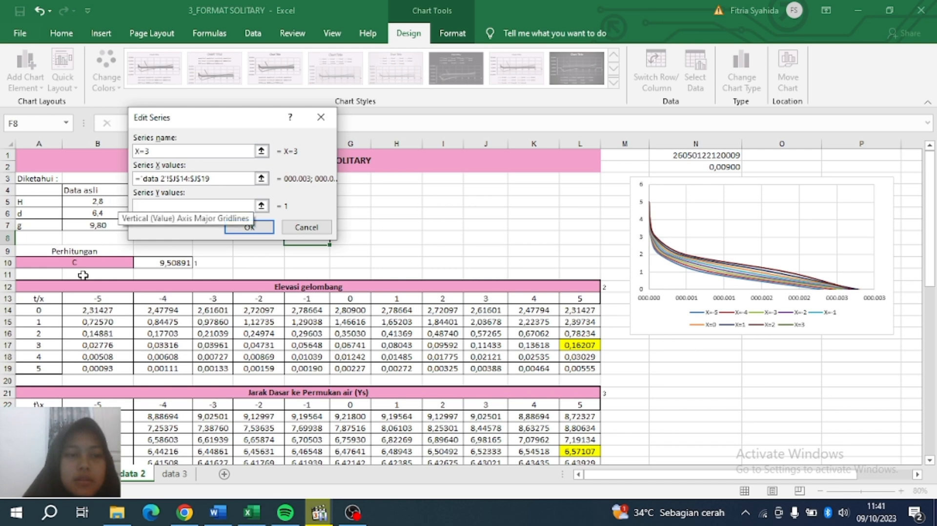
{"action": "left_click_drag", "start_coordinate": [51, 308], "coordinate": [48, 369]}
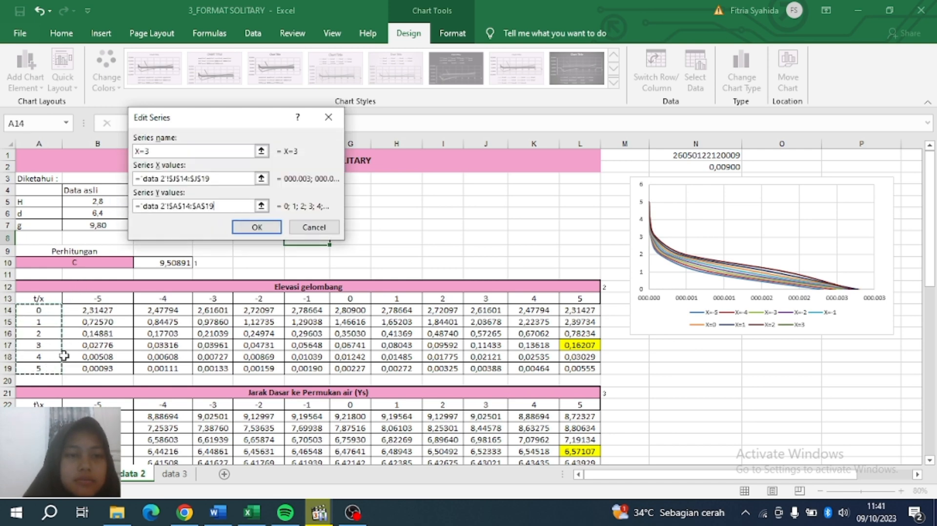
{"action": "left_click", "coordinate": [256, 228]}
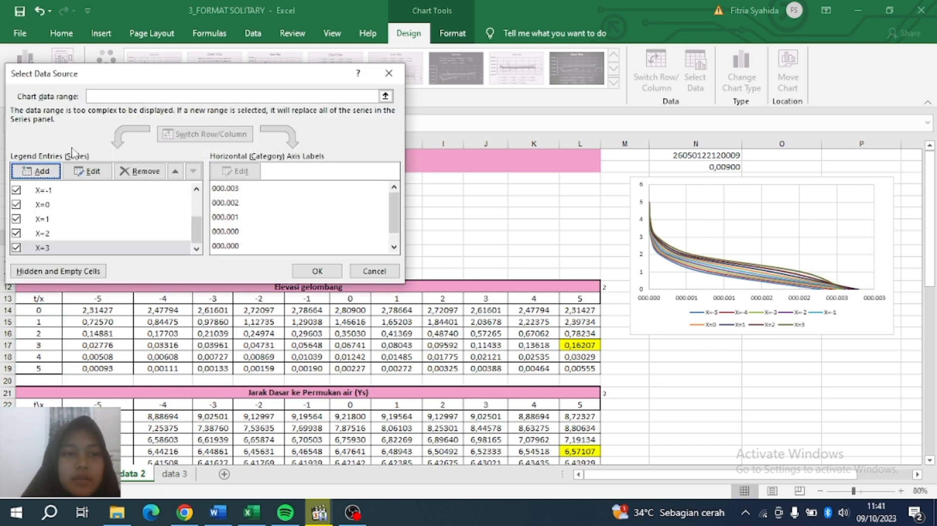
Add series X=4 plotting K14:K19 as X values against t values A14:A19.
{"action": "left_click", "coordinate": [37, 171]}
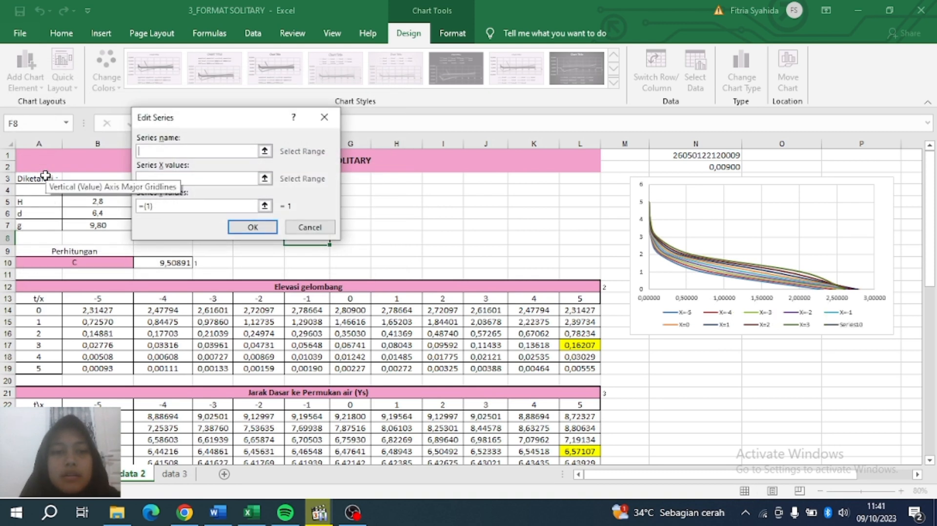
{"action": "type", "text": "X=4"}
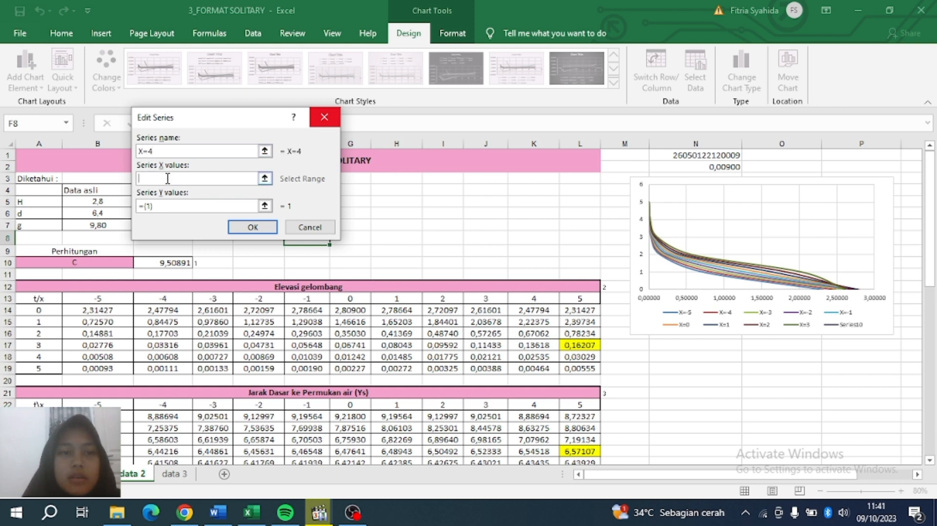
{"action": "left_click_drag", "start_coordinate": [534, 310], "coordinate": [533, 368]}
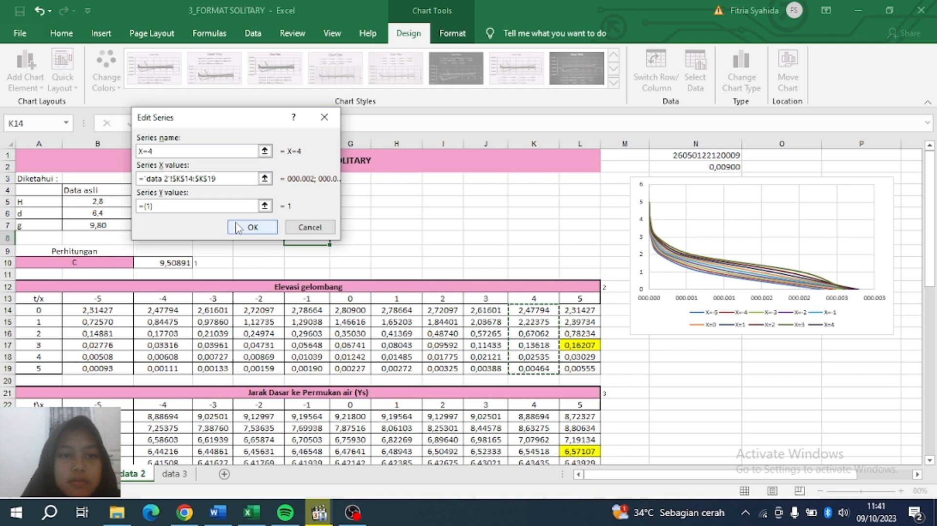
{"action": "left_click", "coordinate": [219, 206]}
{"action": "key", "text": "BackSpace"}
{"action": "key", "text": "BackSpace"}
{"action": "key", "text": "BackSpace"}
{"action": "key", "text": "BackSpace"}
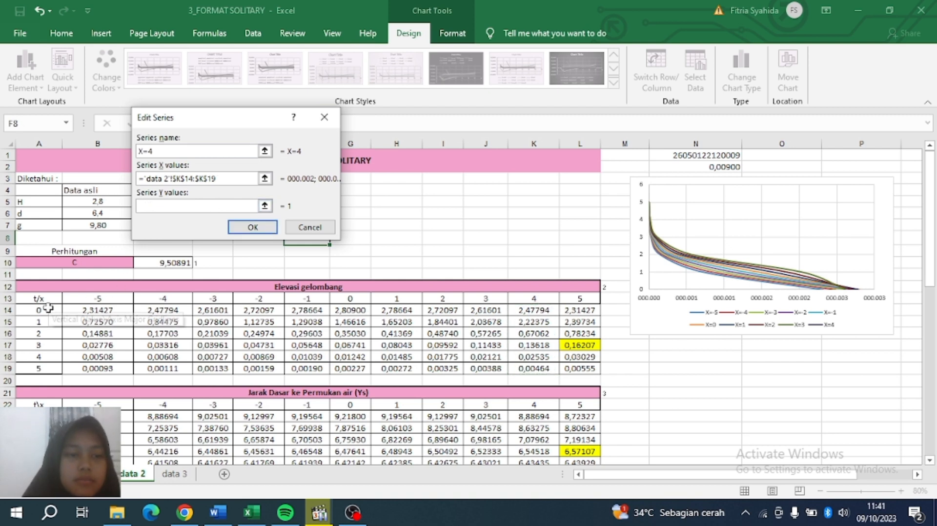
{"action": "left_click_drag", "start_coordinate": [48, 312], "coordinate": [49, 369]}
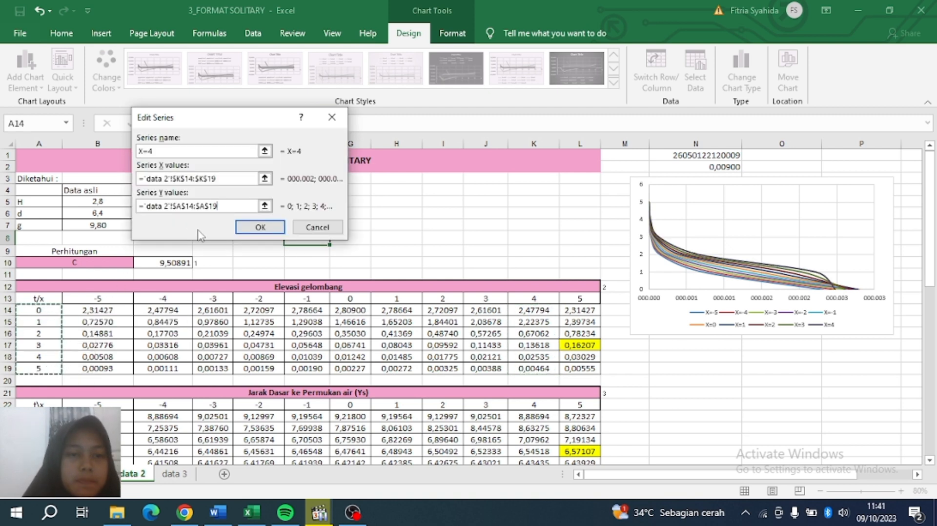
{"action": "left_click", "coordinate": [260, 227]}
Add series X=5 with X values L14:L19 and Y values A14:A19, then apply the data changes.
{"action": "left_click", "coordinate": [42, 170]}
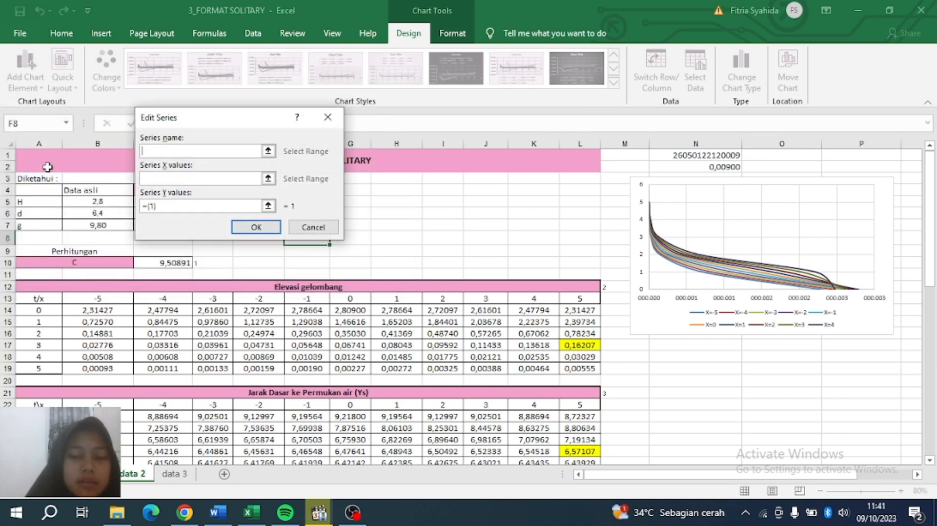
{"action": "type", "text": "X="}
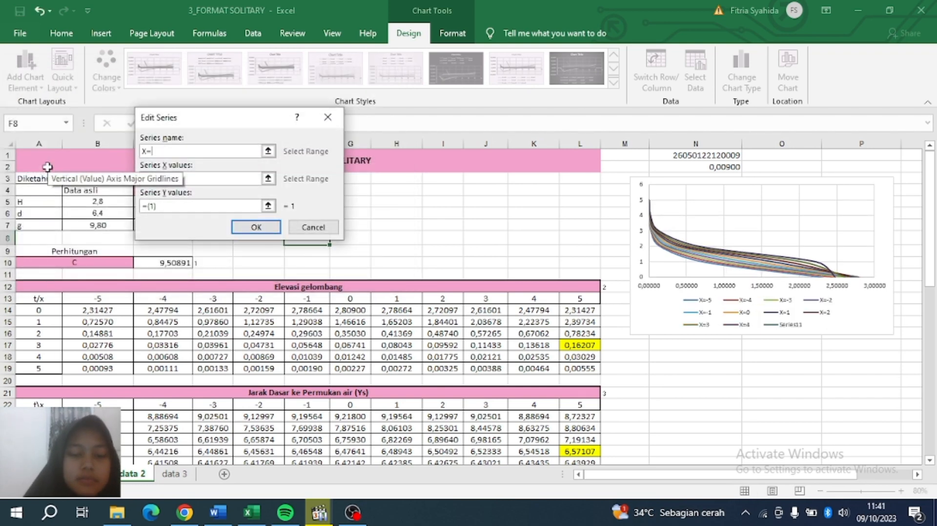
{"action": "type", "text": "5"}
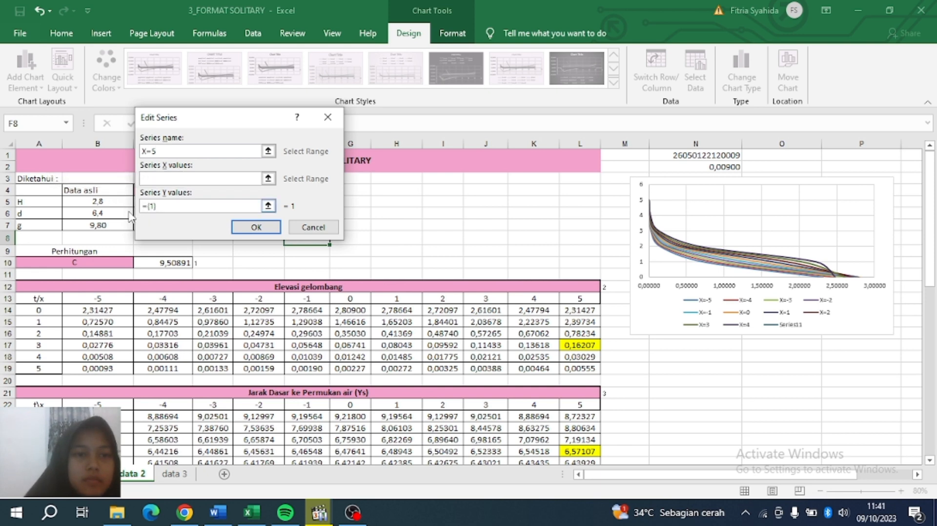
{"action": "left_click", "coordinate": [171, 207]}
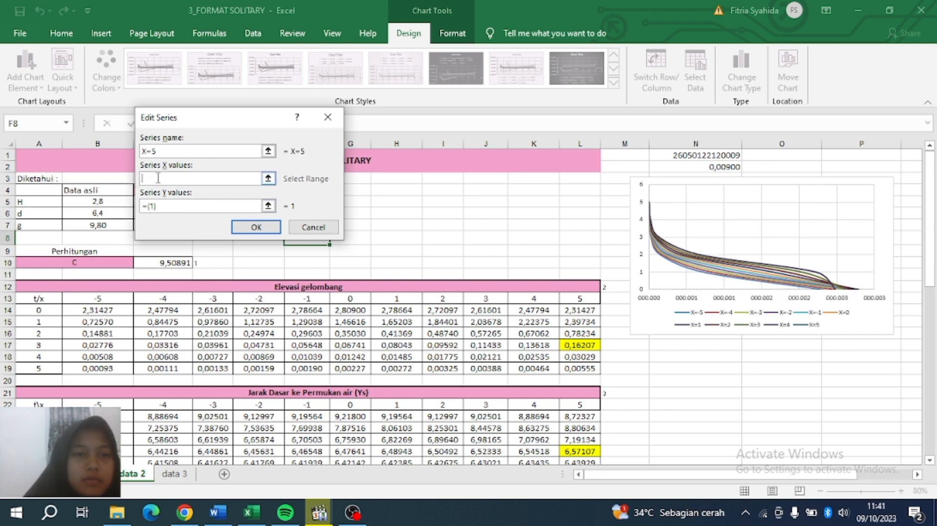
{"action": "left_click_drag", "start_coordinate": [566, 311], "coordinate": [588, 365]}
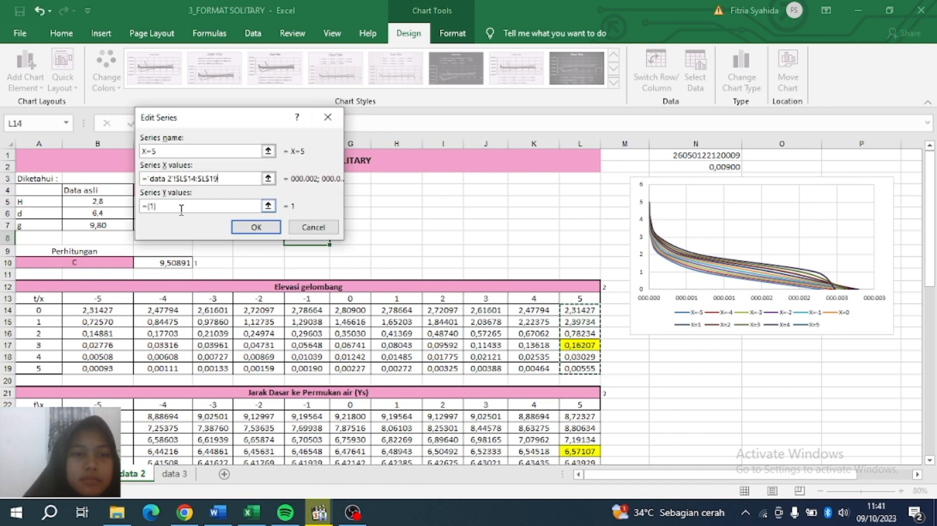
{"action": "left_click_drag", "start_coordinate": [178, 208], "coordinate": [138, 214]}
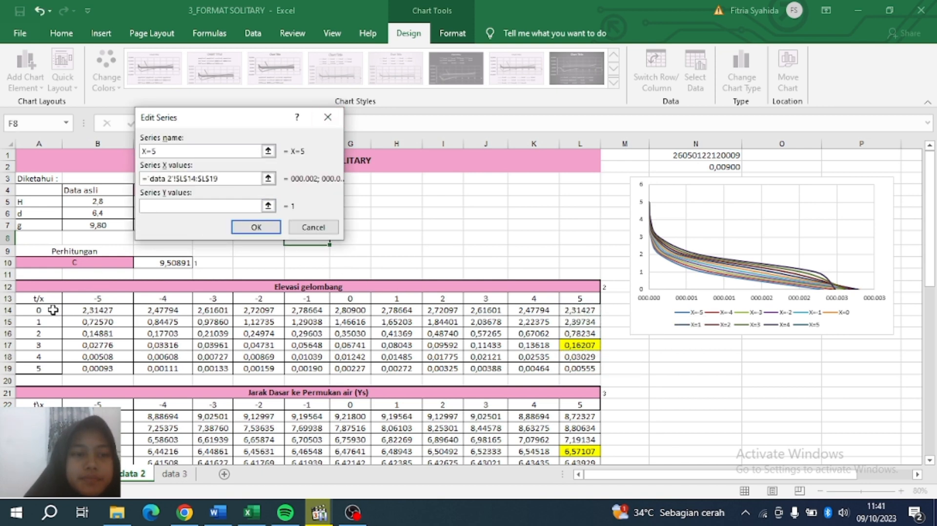
{"action": "left_click_drag", "start_coordinate": [53, 310], "coordinate": [44, 369]}
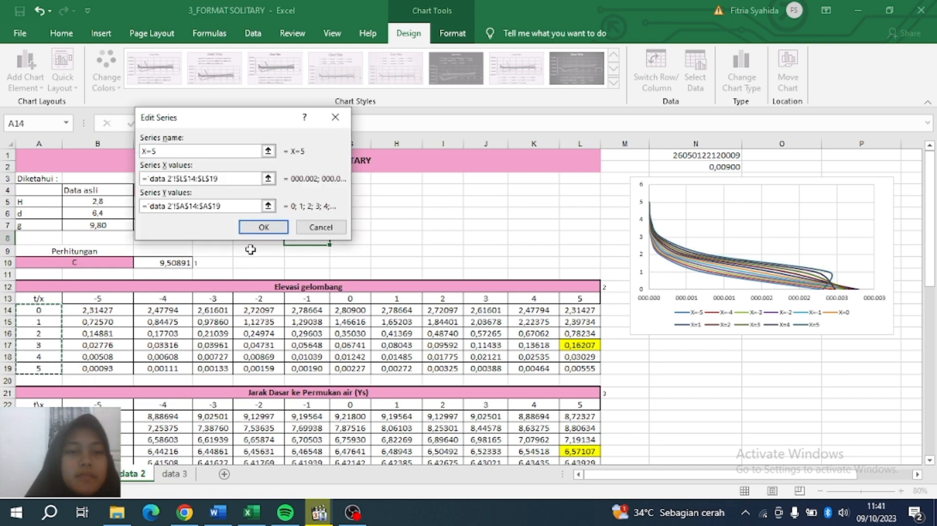
{"action": "left_click", "coordinate": [263, 227]}
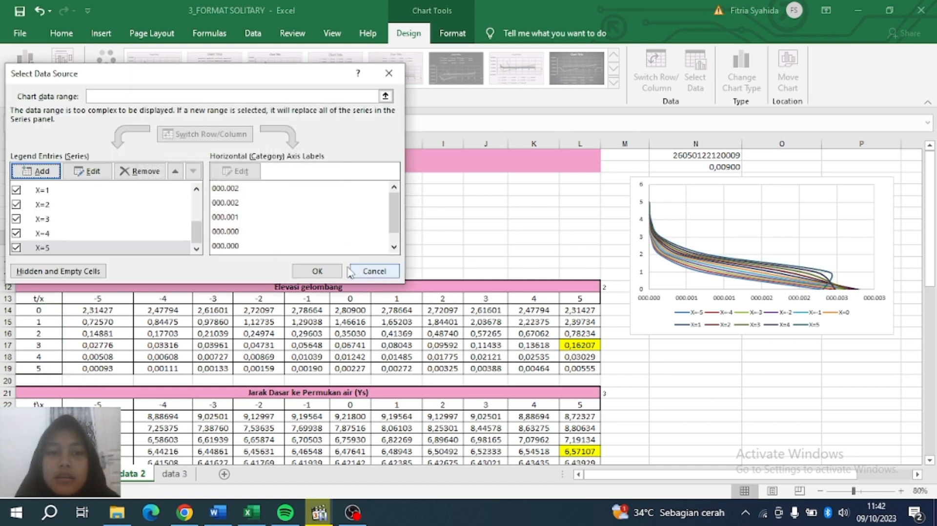
{"action": "left_click", "coordinate": [317, 271]}
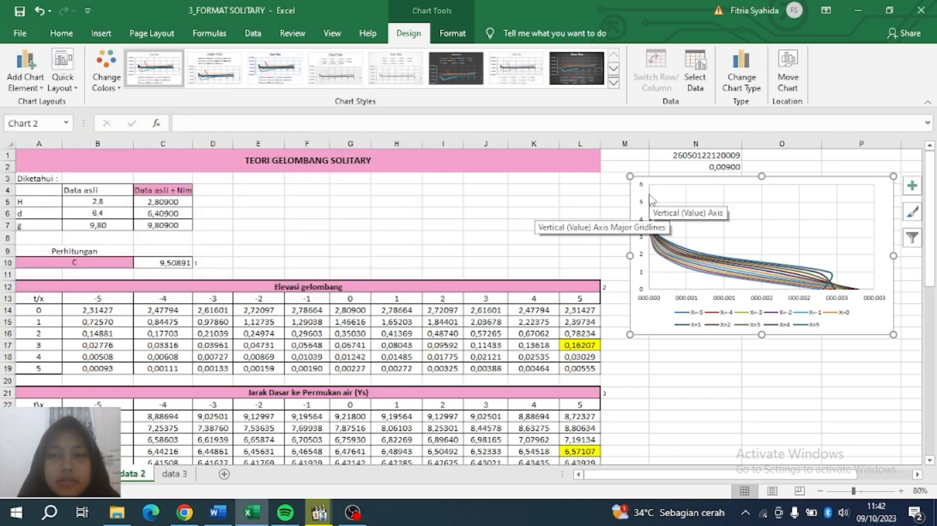
Add axis titles and a chart title, put the legend on the right, and start typing 'Grafik Elevasi vs t'.
{"action": "left_click", "coordinate": [915, 189]}
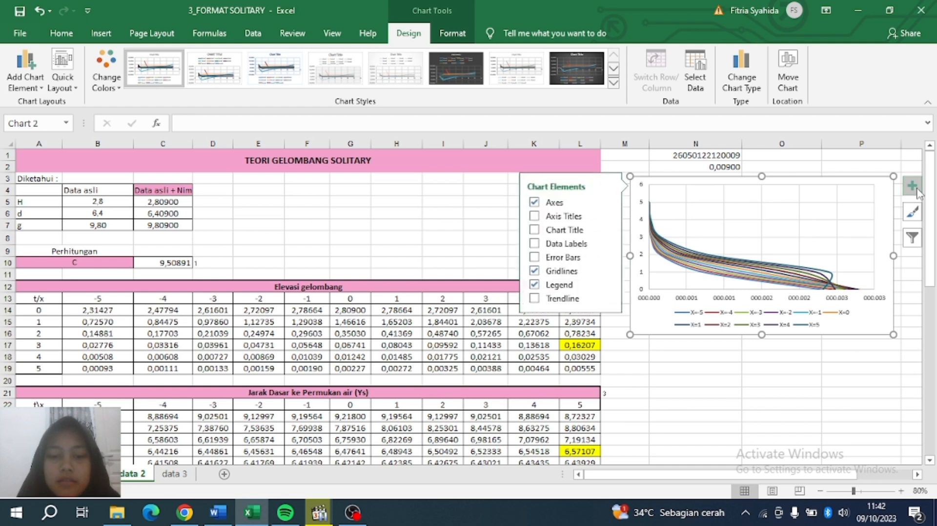
{"action": "left_click", "coordinate": [531, 216]}
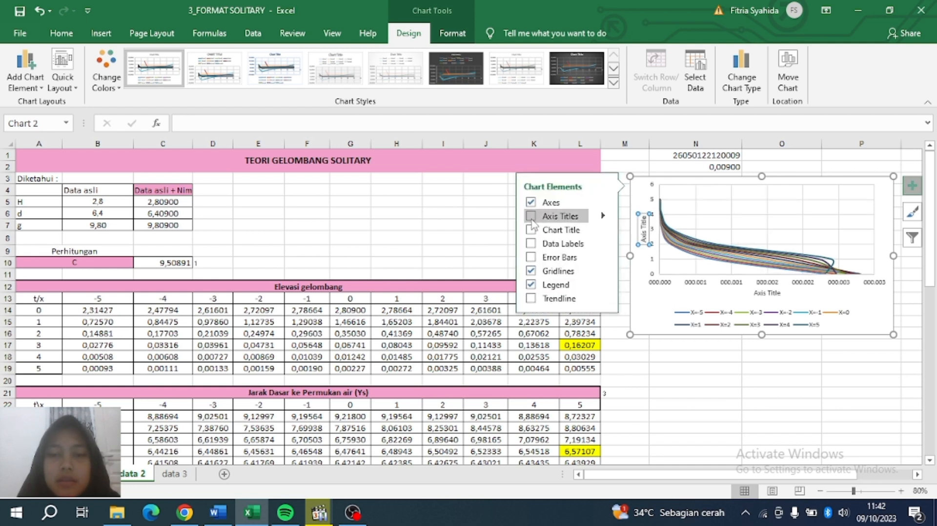
{"action": "left_click", "coordinate": [530, 230]}
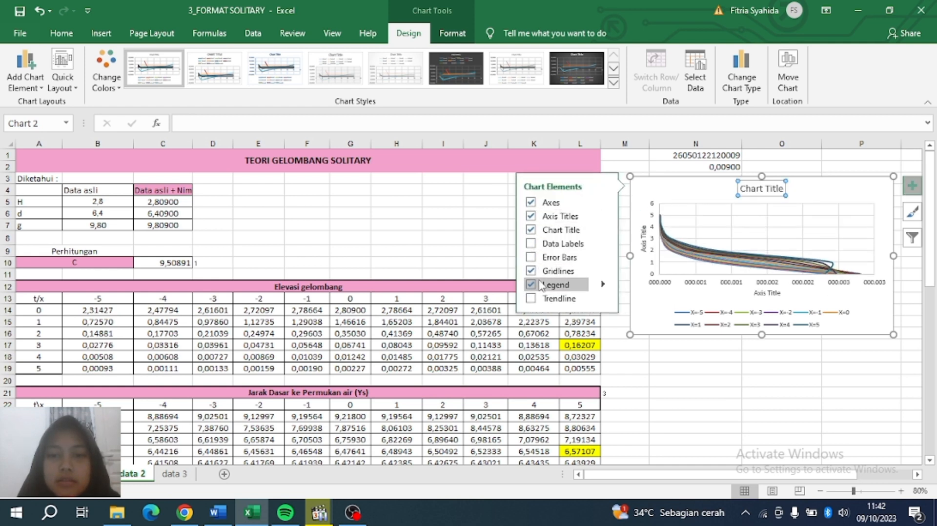
{"action": "mouse_move", "coordinate": [604, 288]}
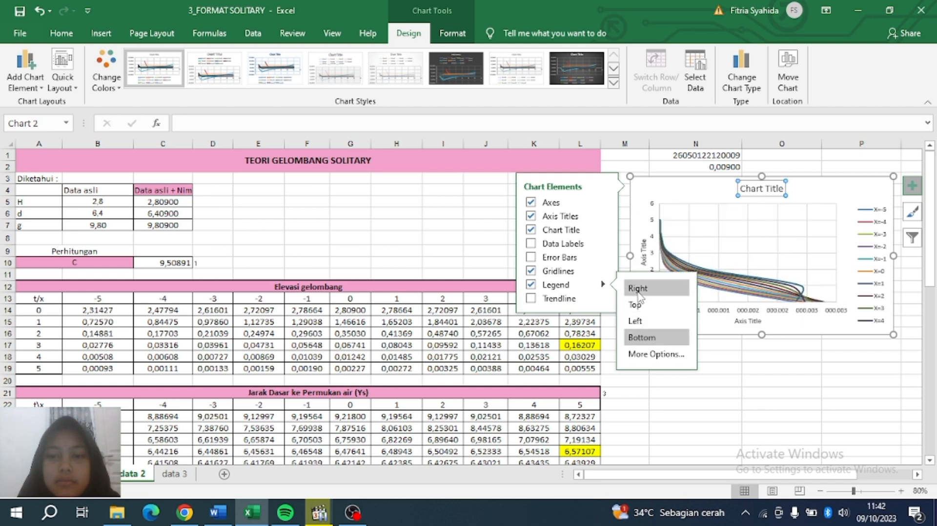
{"action": "left_click", "coordinate": [757, 189]}
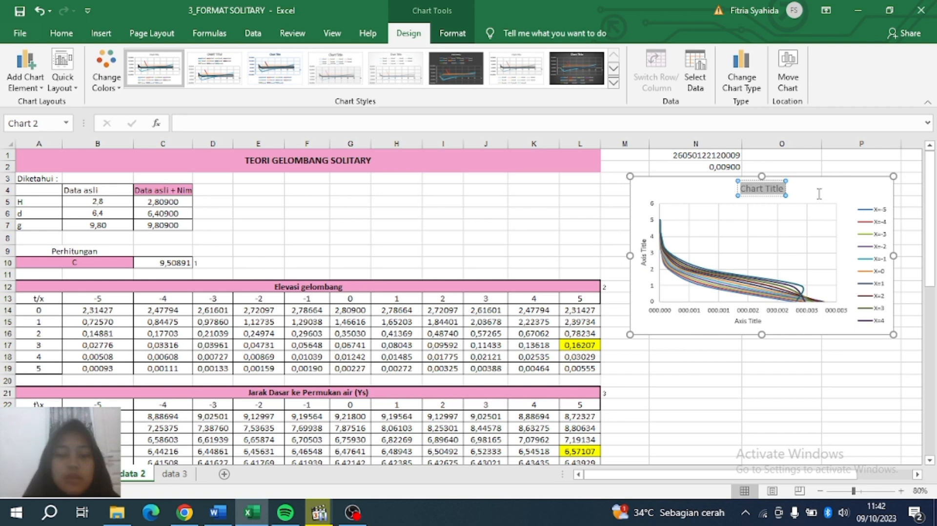
{"action": "type", "text": "g"}
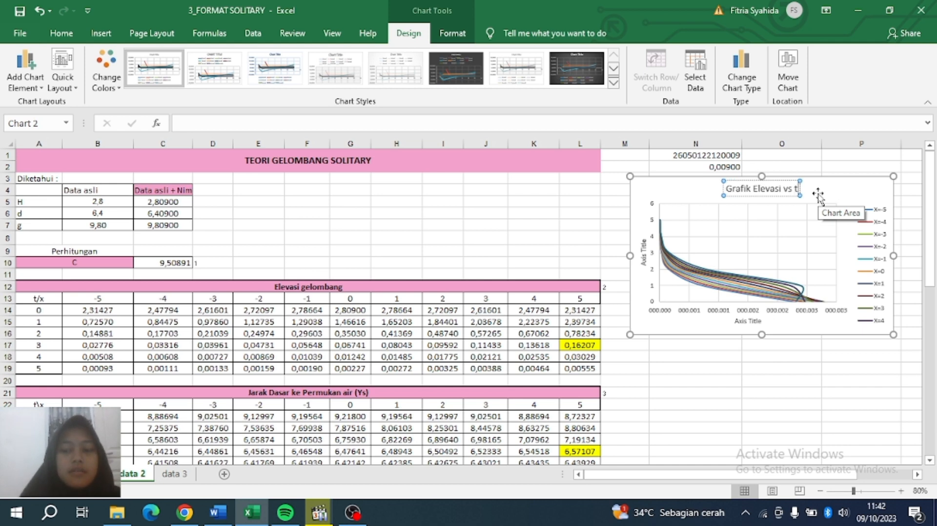
Add a second chart title line with the student's name, student number and class.
{"action": "key", "text": "Return"}
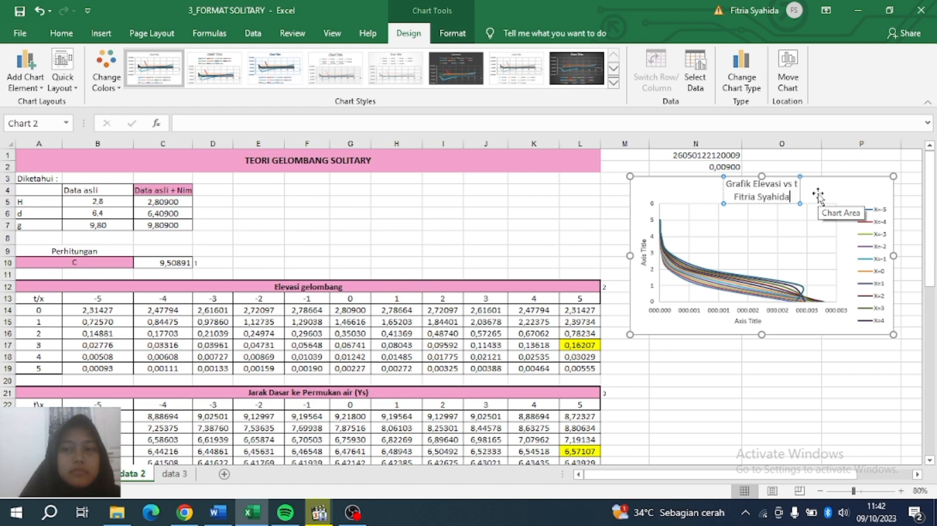
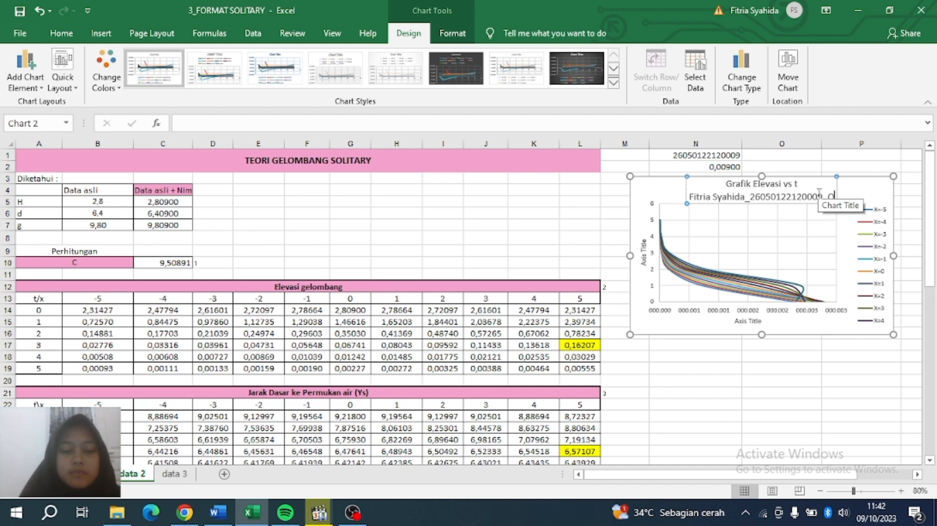
{"action": "type", "text": "seanografi A"}
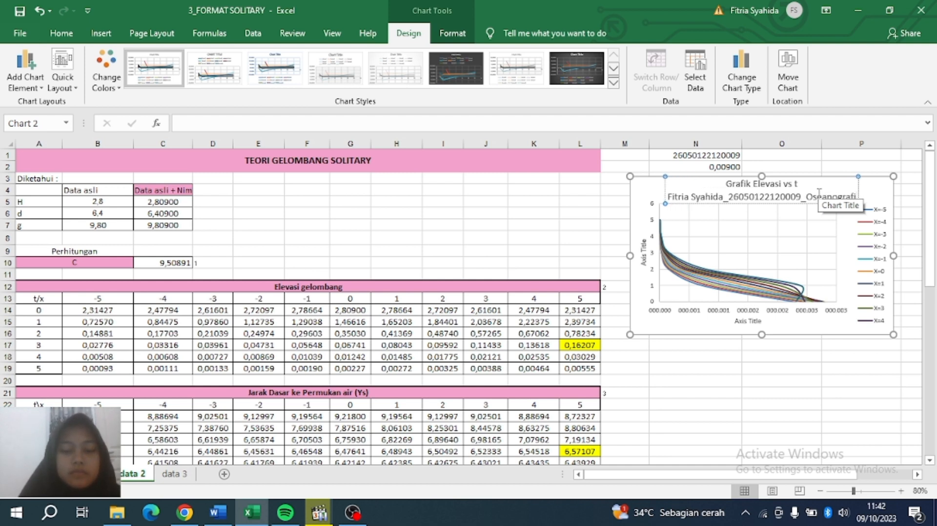
{"action": "left_click", "coordinate": [643, 251]}
{"action": "double_click", "coordinate": [643, 246]}
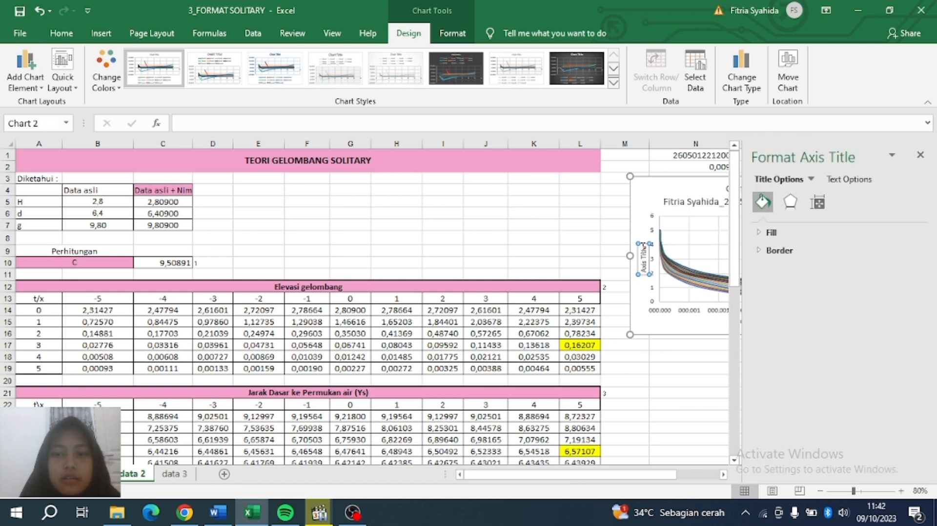
{"action": "left_click", "coordinate": [921, 155]}
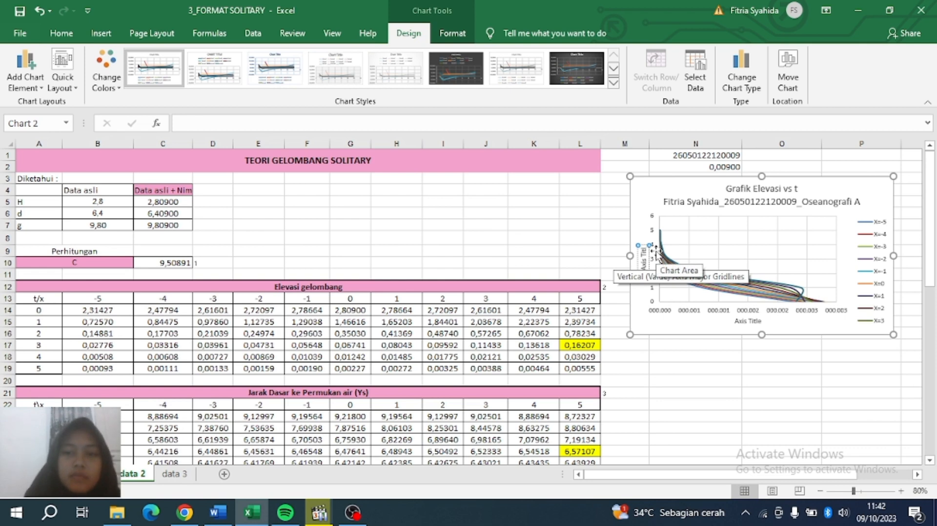
Label the horizontal axis 'Elevasi' and deselect the chart.
{"action": "left_click", "coordinate": [747, 321]}
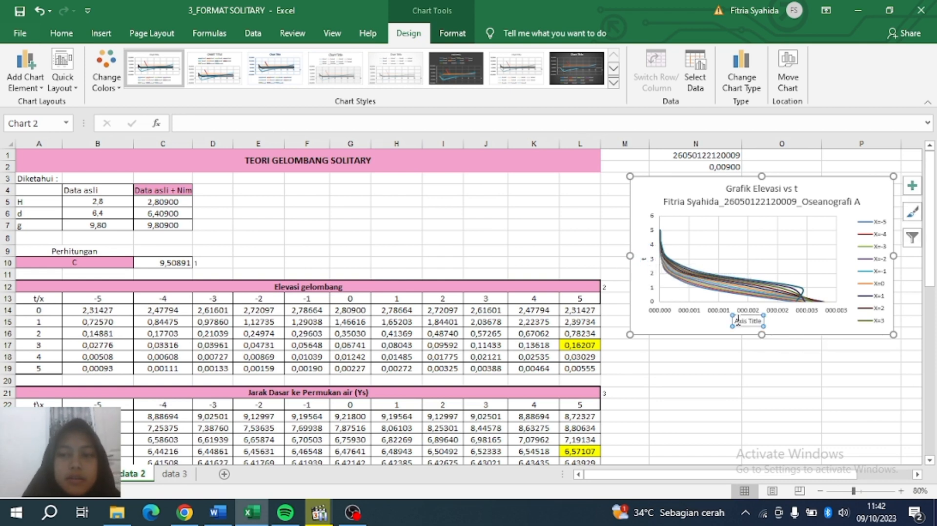
{"action": "left_click_drag", "start_coordinate": [736, 320], "coordinate": [784, 322]}
{"action": "type", "text": "Elevasi"}
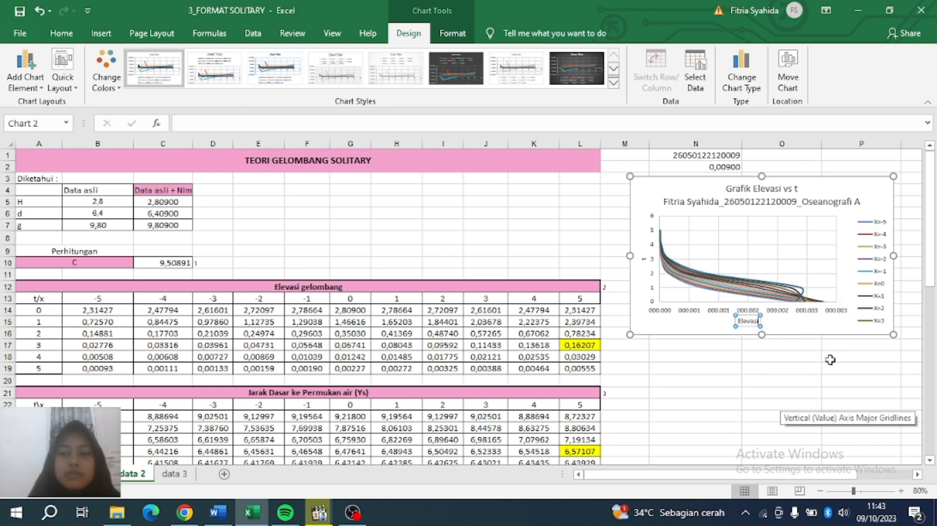
{"action": "left_click", "coordinate": [795, 377]}
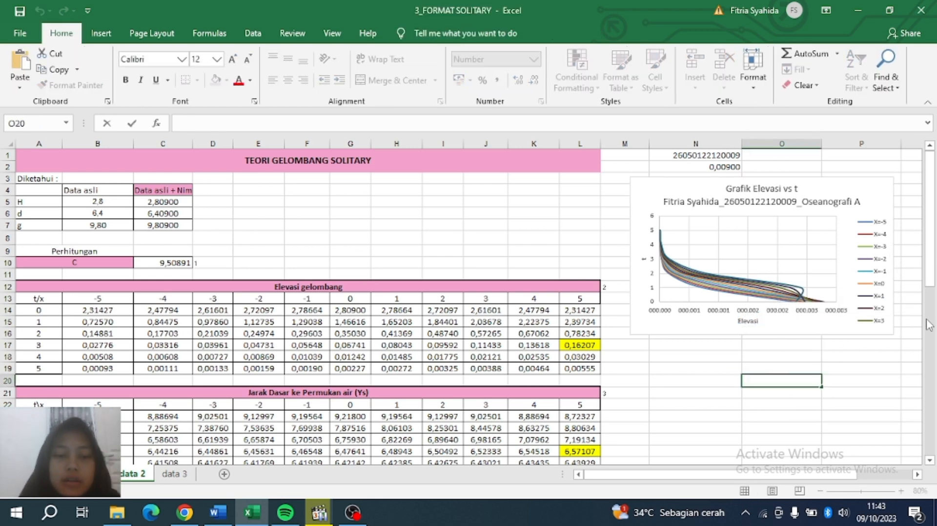
Insert a Scatter with Smooth Lines chart from cell M19, move it over columns N–P, and open Select Data.
{"action": "left_click_drag", "start_coordinate": [929, 272], "coordinate": [928, 324]}
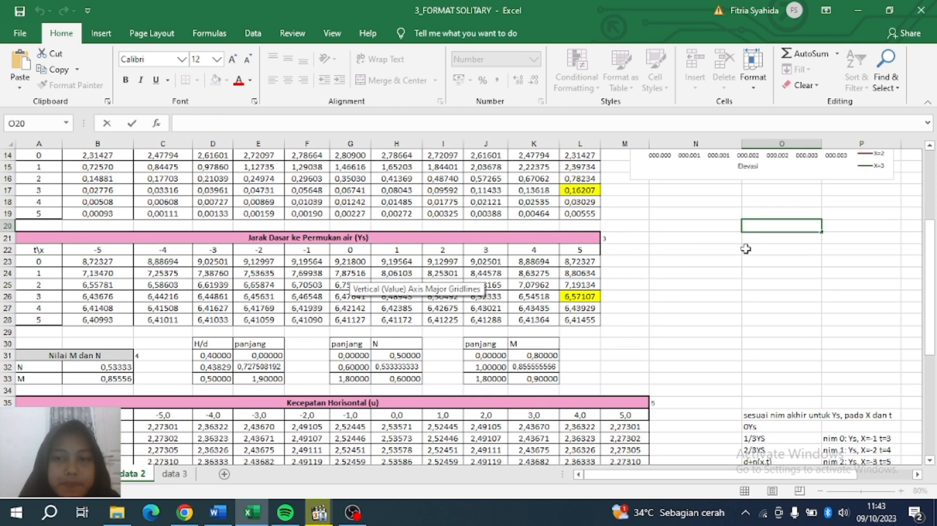
{"action": "left_click", "coordinate": [648, 211]}
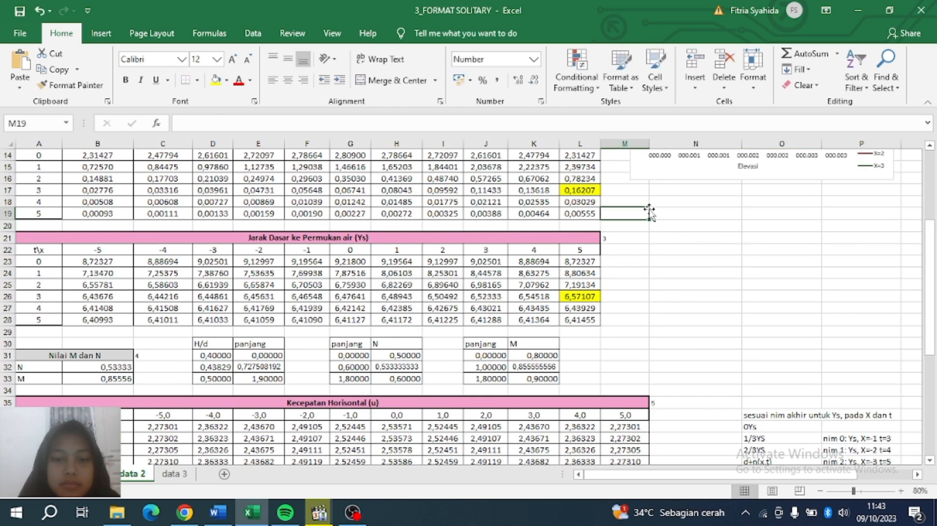
{"action": "left_click", "coordinate": [105, 40]}
{"action": "left_click", "coordinate": [390, 93]}
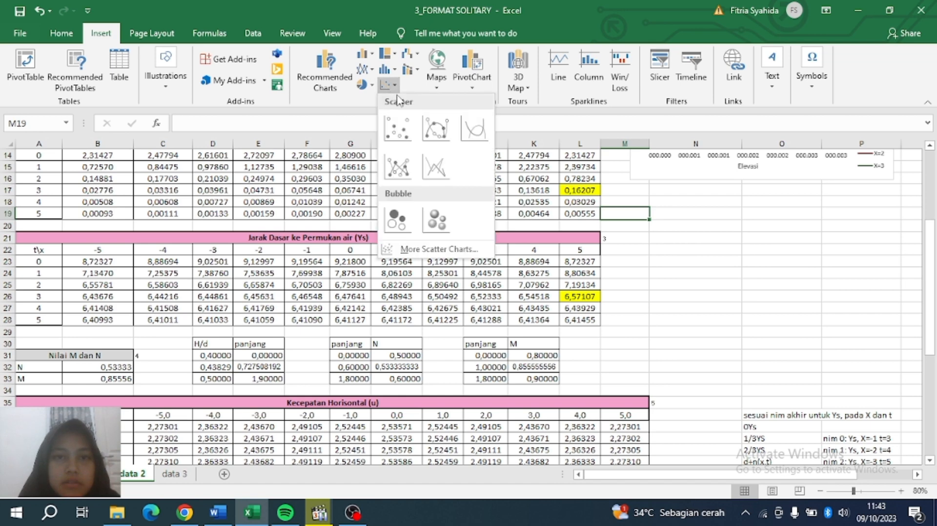
{"action": "left_click", "coordinate": [459, 128]}
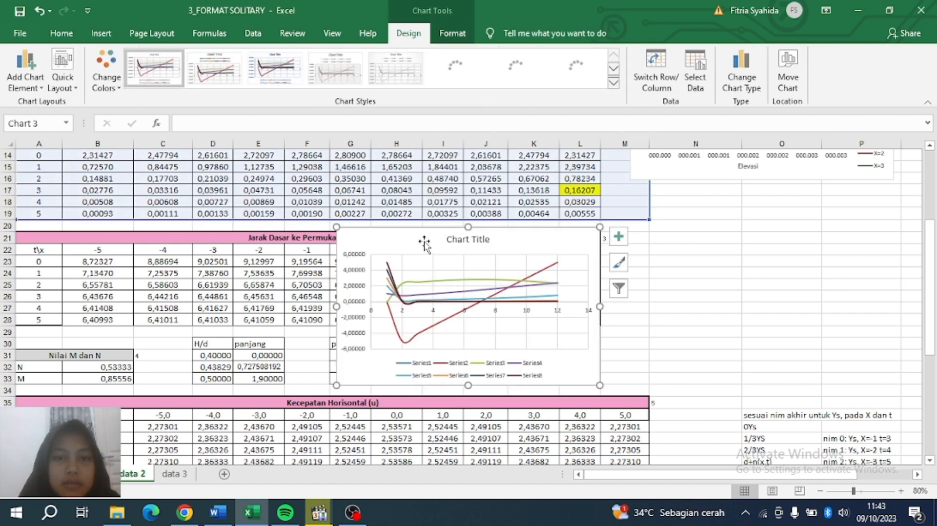
{"action": "left_click_drag", "start_coordinate": [423, 243], "coordinate": [728, 235]}
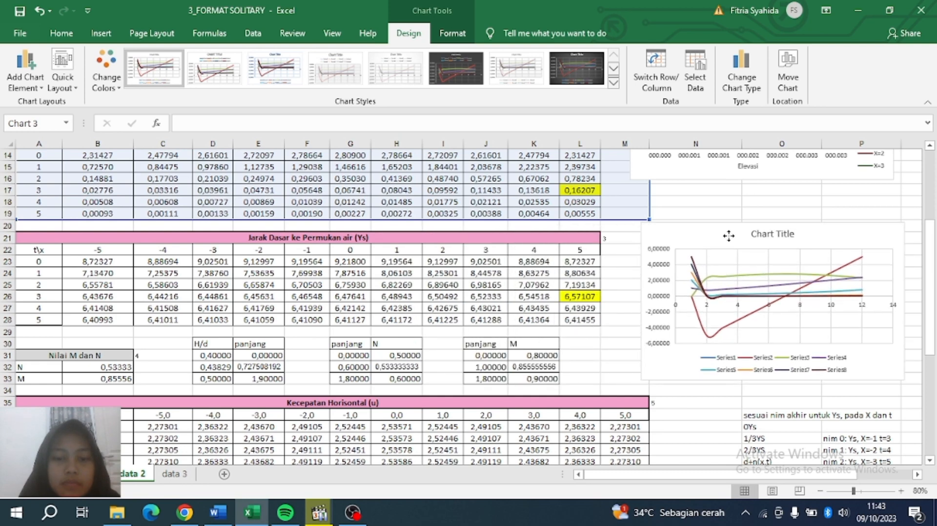
{"action": "left_click", "coordinate": [701, 88]}
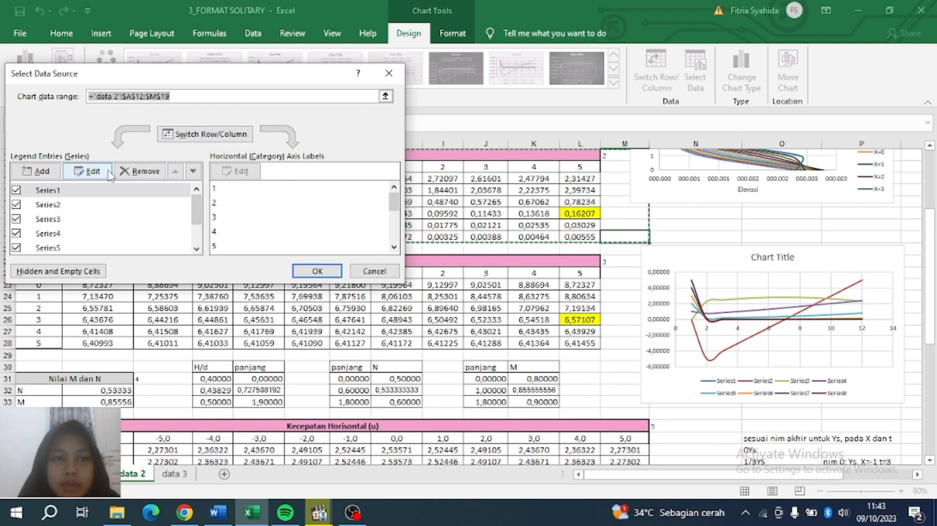
Remove all five old series from the new chart.
{"action": "left_click", "coordinate": [132, 171]}
{"action": "left_click", "coordinate": [131, 173]}
{"action": "left_click", "coordinate": [130, 173]}
{"action": "left_click", "coordinate": [131, 174]}
{"action": "left_click", "coordinate": [130, 174]}
{"action": "left_click", "coordinate": [130, 174]}
{"action": "left_click", "coordinate": [130, 174]}
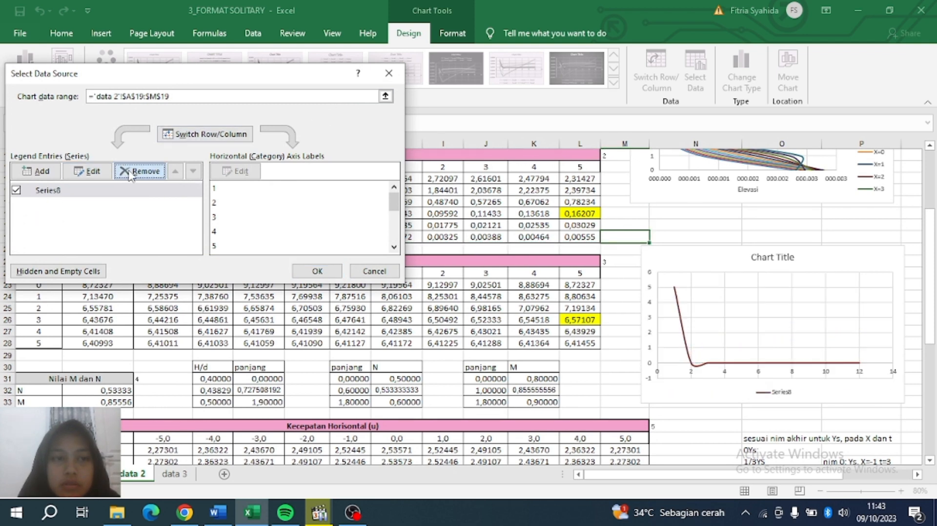
{"action": "left_click", "coordinate": [130, 173]}
Add series t=0 with X values B22:L22 and Y values B23:L23.
{"action": "left_click", "coordinate": [41, 171]}
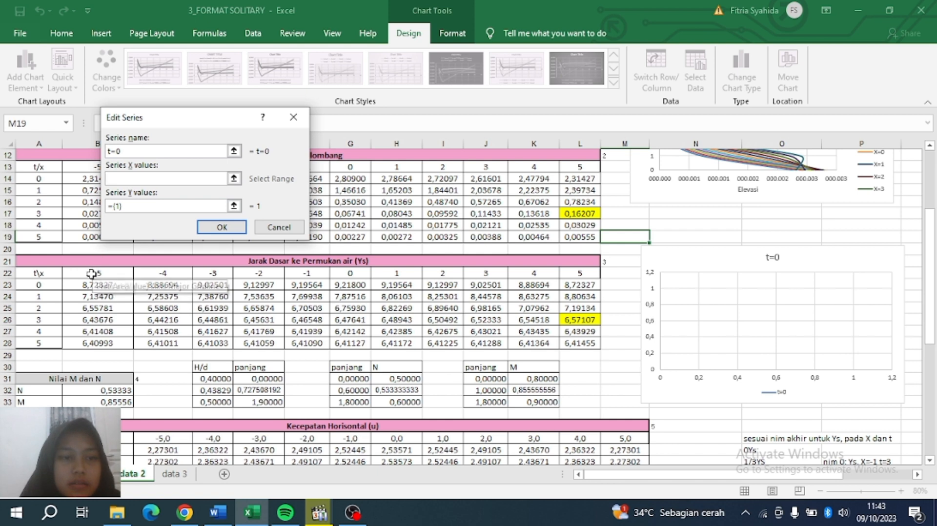
{"action": "left_click_drag", "start_coordinate": [89, 274], "coordinate": [578, 274]}
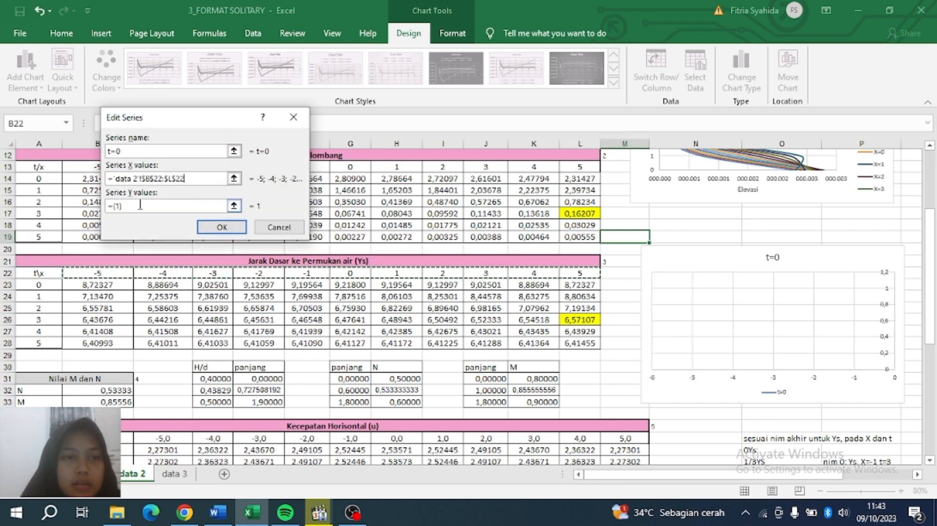
{"action": "key", "text": "Tab"}
{"action": "key", "text": "BackSpace"}
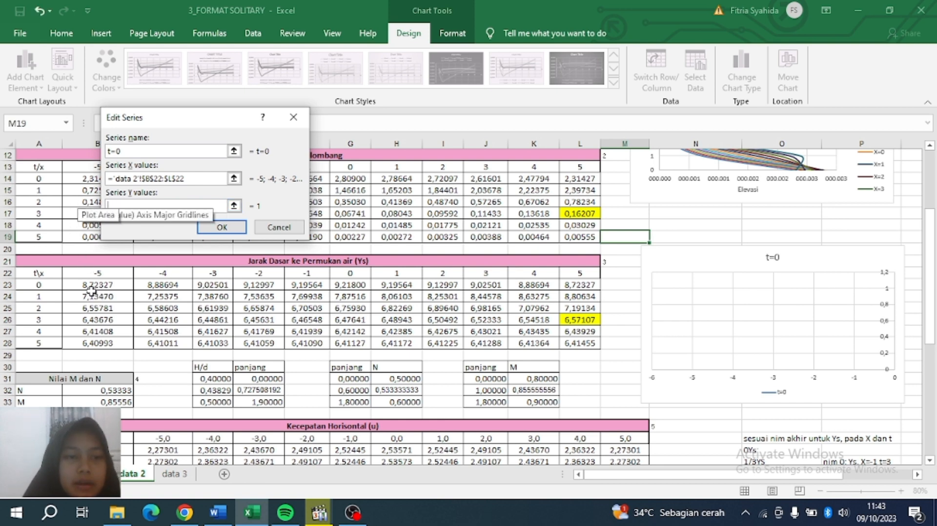
{"action": "left_click_drag", "start_coordinate": [86, 283], "coordinate": [576, 284]}
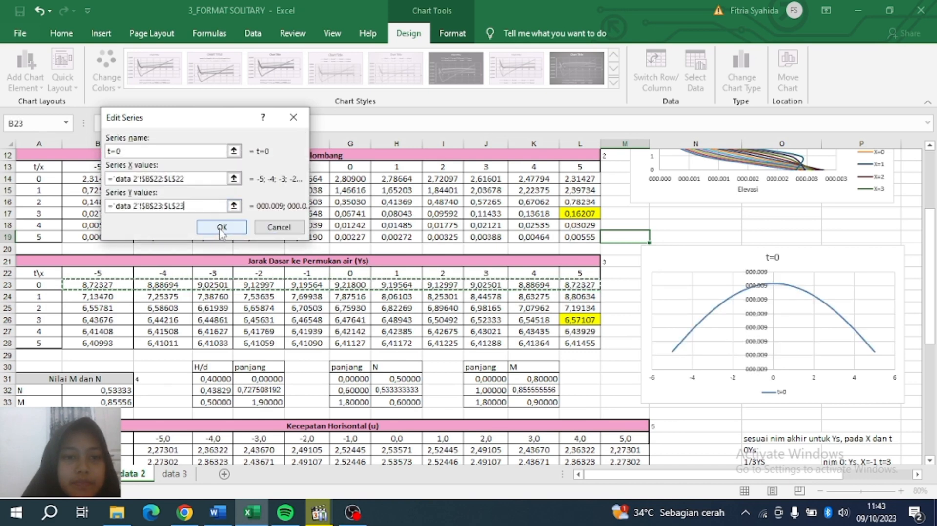
{"action": "left_click", "coordinate": [221, 227]}
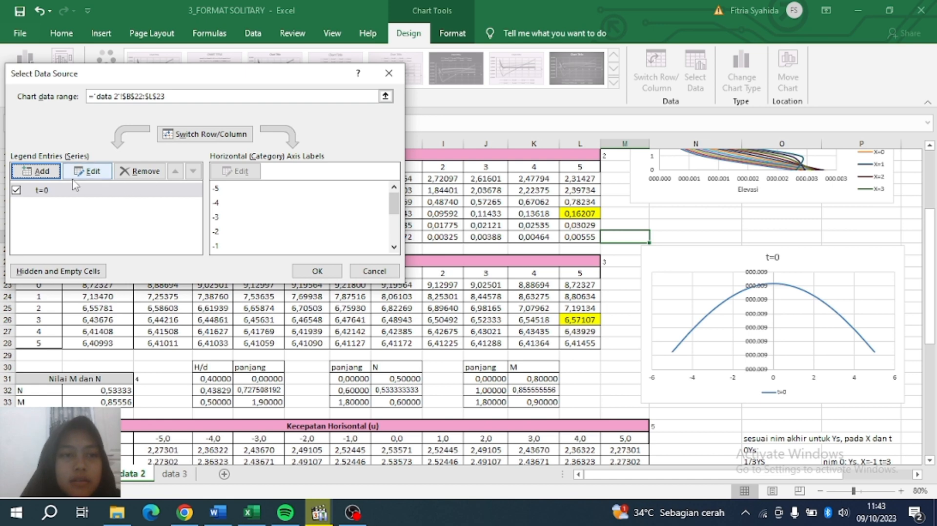
Add series t=1 plotting Ys row 24 against the -5 to 5 x values B22:L22.
{"action": "left_click", "coordinate": [36, 171]}
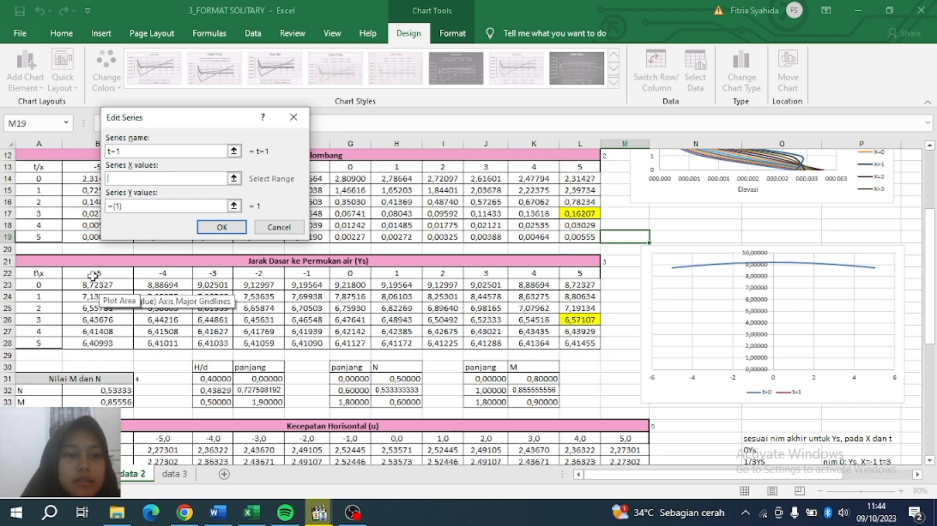
{"action": "left_click_drag", "start_coordinate": [98, 273], "coordinate": [575, 276]}
{"action": "left_click_drag", "start_coordinate": [157, 209], "coordinate": [106, 214]}
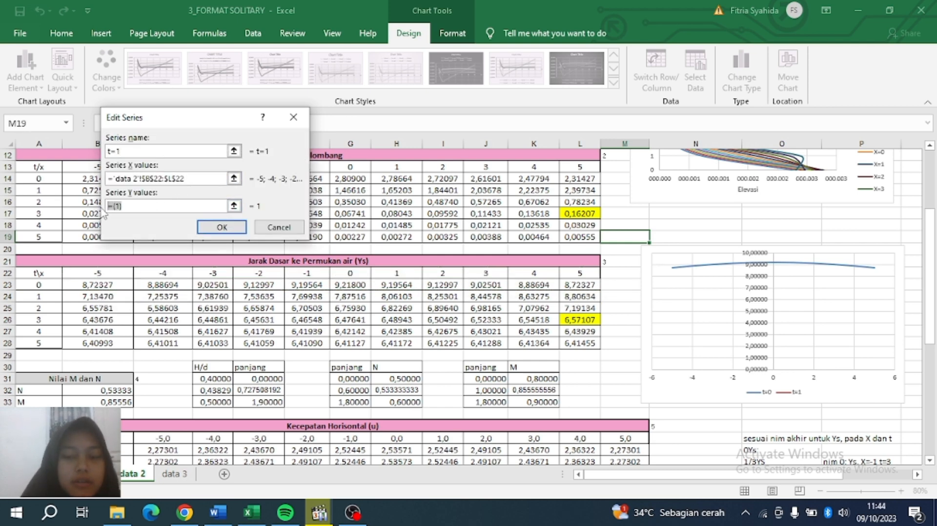
{"action": "key", "text": "BackSpace"}
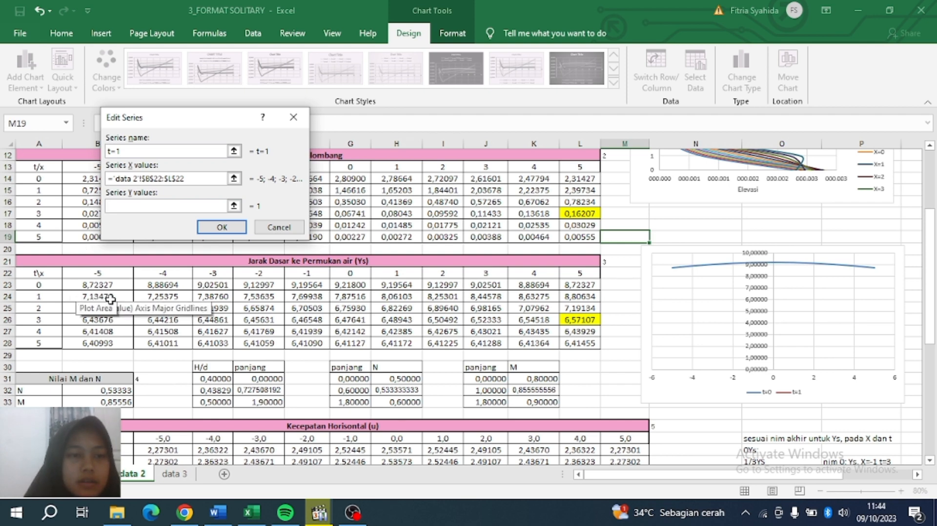
{"action": "left_click_drag", "start_coordinate": [93, 296], "coordinate": [581, 295]}
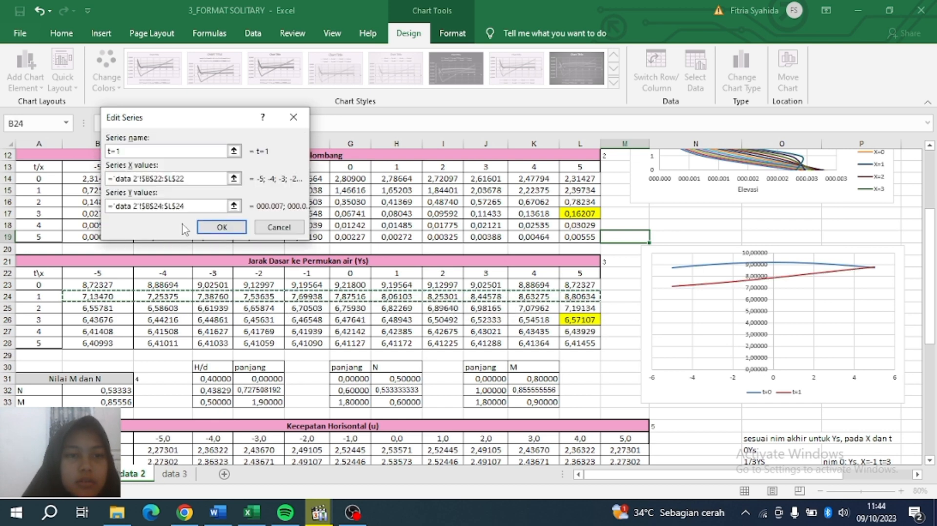
{"action": "left_click", "coordinate": [220, 227]}
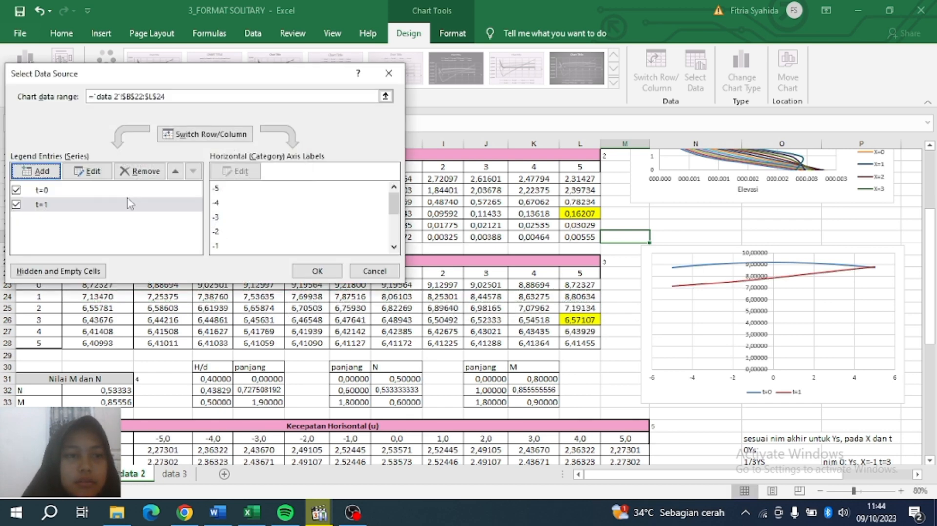
Add series t=2 plotting Ys row 25 against x values B22:L22.
{"action": "left_click", "coordinate": [38, 172]}
{"action": "type", "text": "t"}
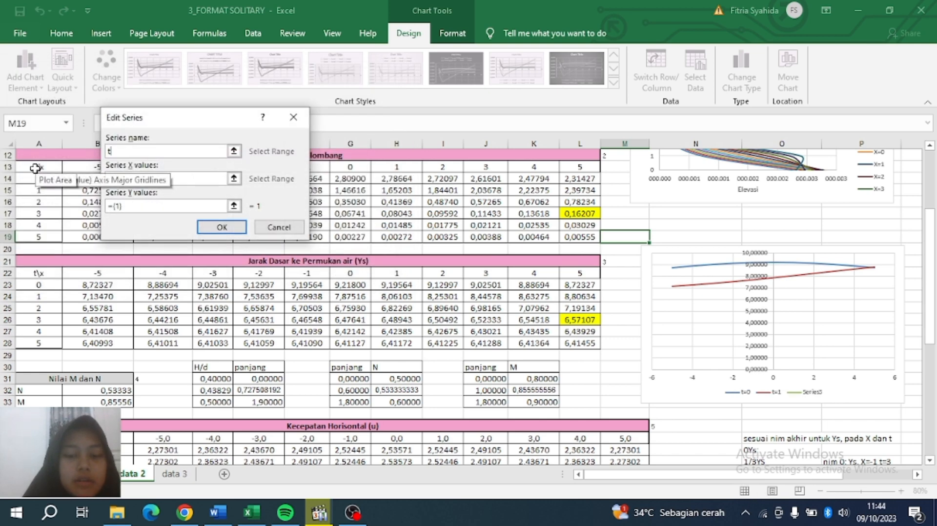
{"action": "type", "text": "=2"}
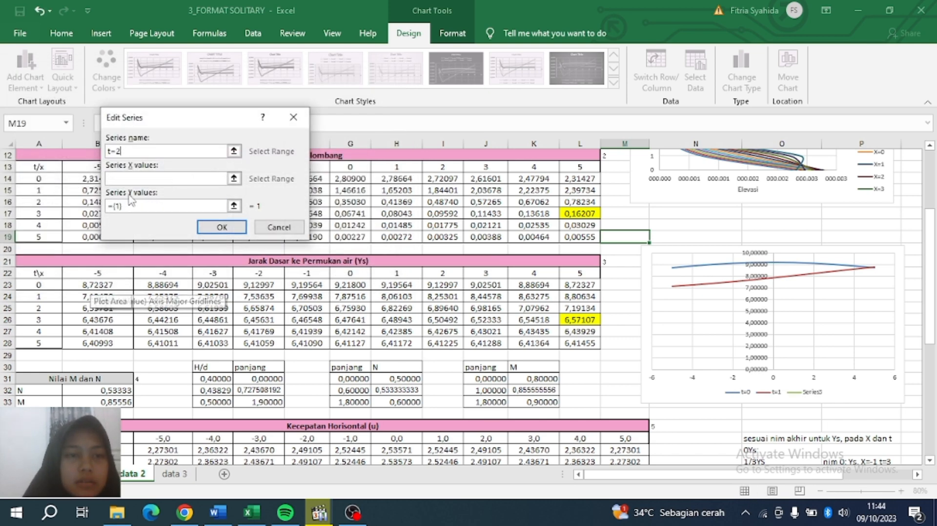
{"action": "left_click", "coordinate": [130, 176]}
{"action": "left_click_drag", "start_coordinate": [88, 269], "coordinate": [568, 276]}
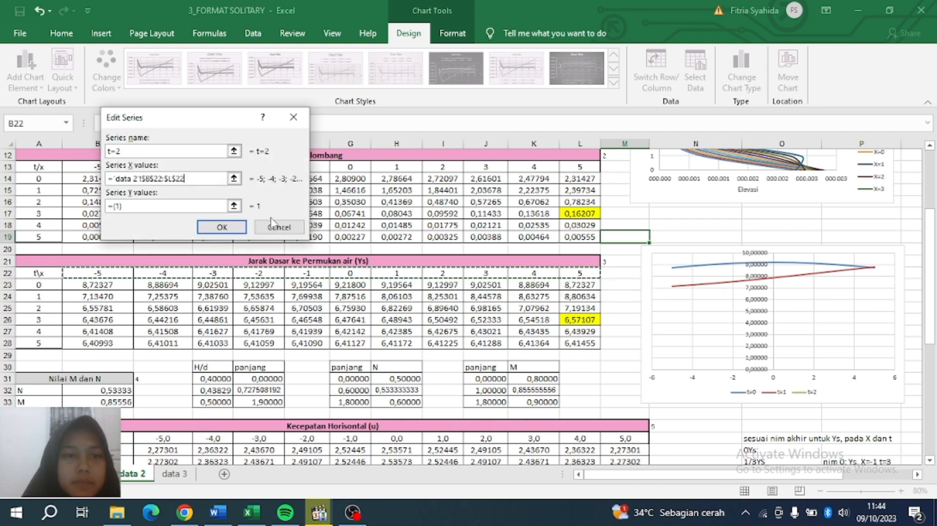
{"action": "key", "text": "Tab"}
{"action": "key", "text": "BackSpace"}
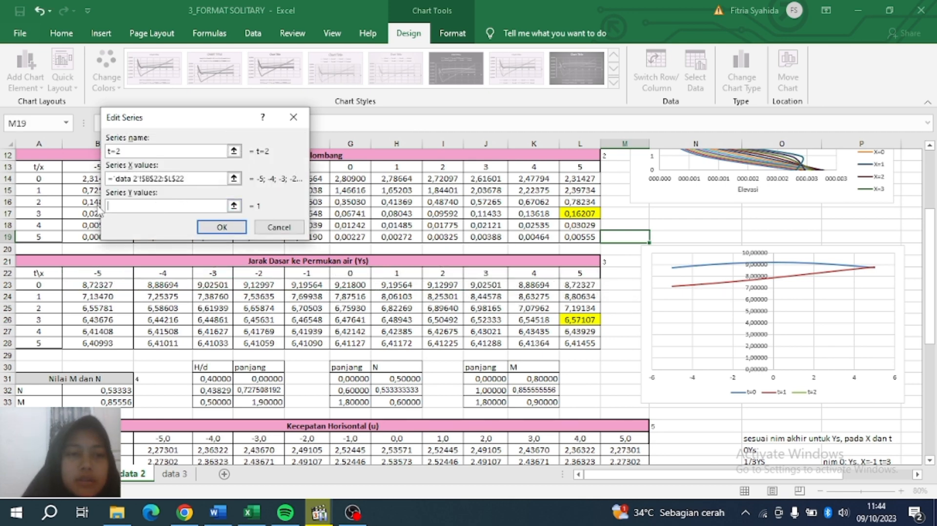
{"action": "left_click_drag", "start_coordinate": [81, 307], "coordinate": [591, 309]}
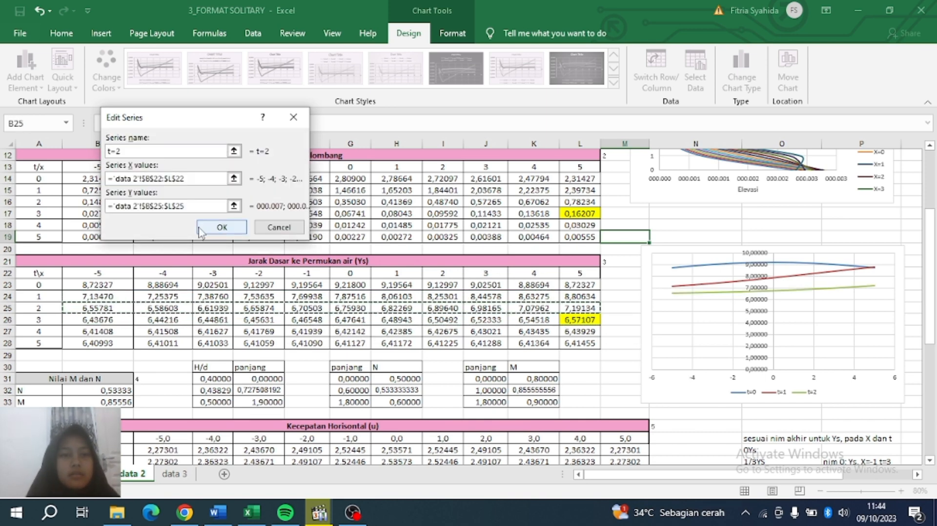
{"action": "left_click", "coordinate": [222, 227]}
Add series t=3 plotting Ys row 26 against x values B22:L22.
{"action": "left_click", "coordinate": [36, 171]}
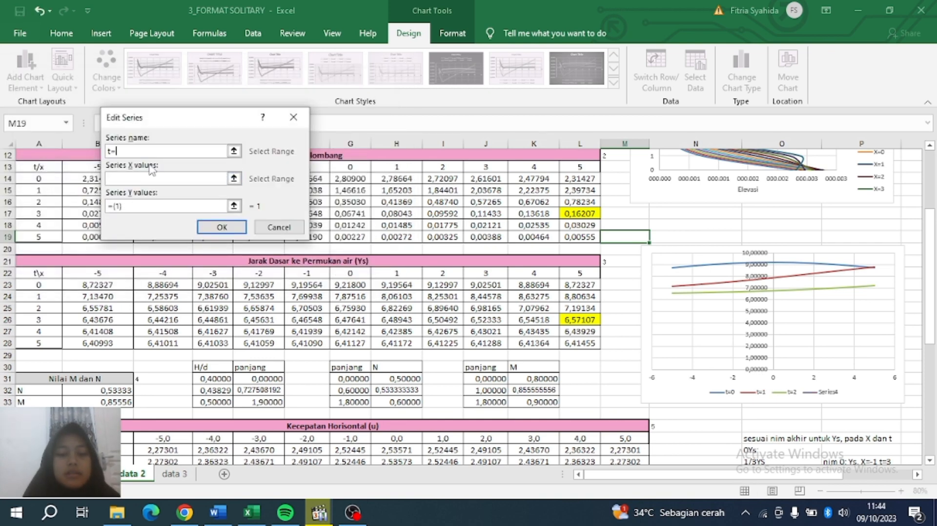
{"action": "left_click", "coordinate": [128, 180]}
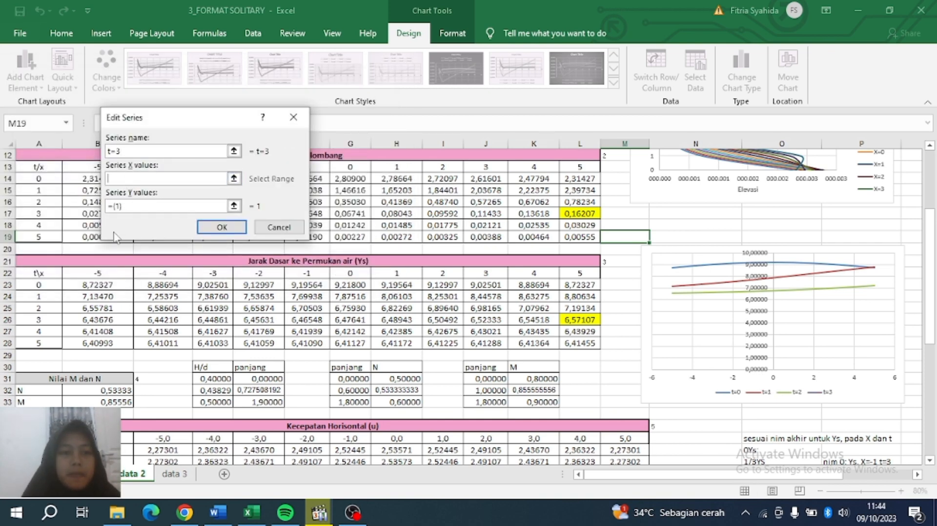
{"action": "left_click_drag", "start_coordinate": [93, 270], "coordinate": [580, 273]}
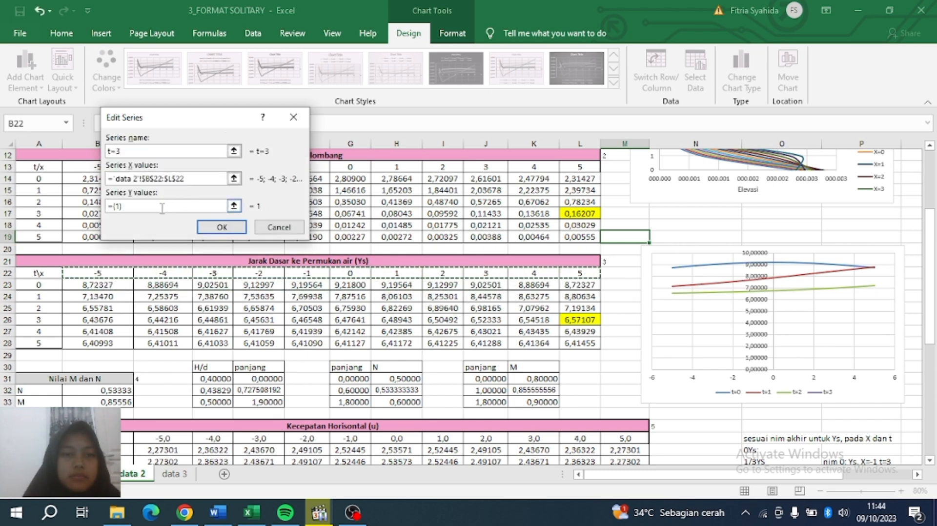
{"action": "left_click_drag", "start_coordinate": [144, 207], "coordinate": [100, 211]}
{"action": "left_click_drag", "start_coordinate": [79, 316], "coordinate": [583, 321]}
{"action": "left_click", "coordinate": [221, 227]}
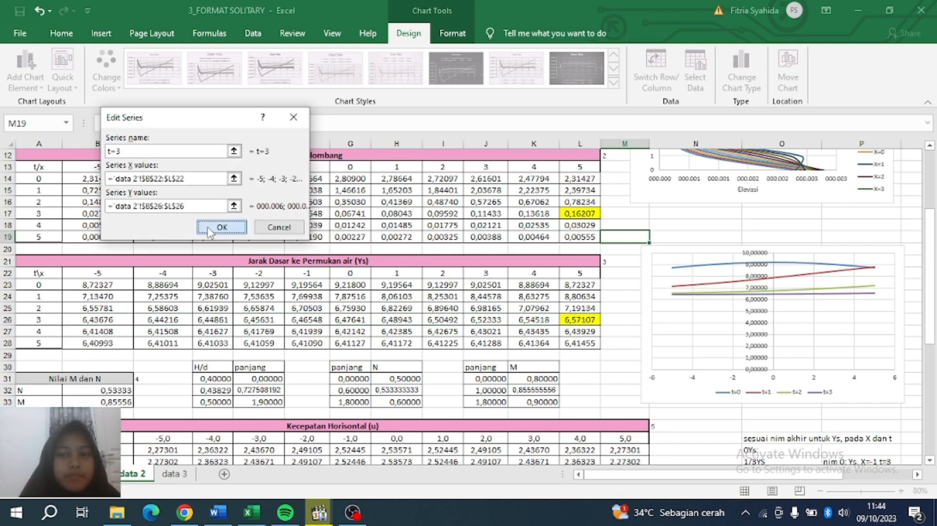
Add series t=4 plotting Ys row 27 against x values B22:L22.
{"action": "left_click", "coordinate": [48, 168]}
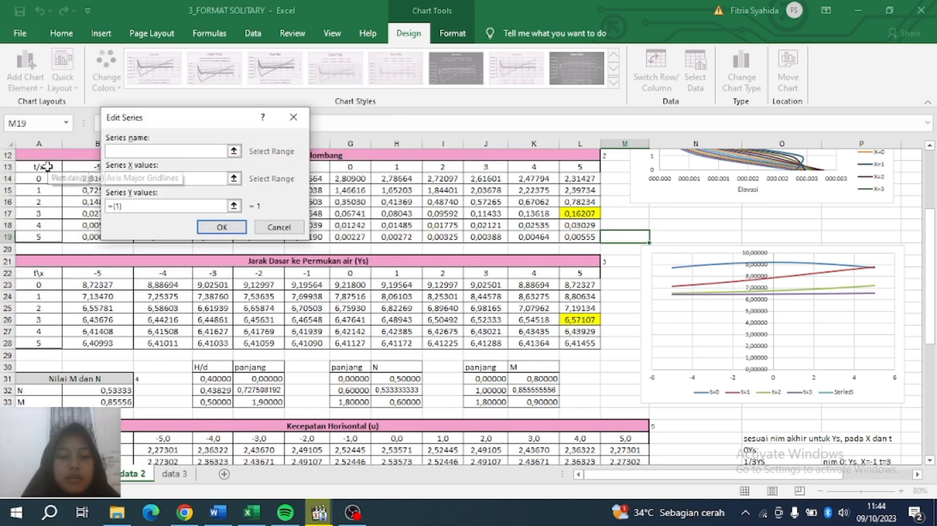
{"action": "type", "text": "t=4"}
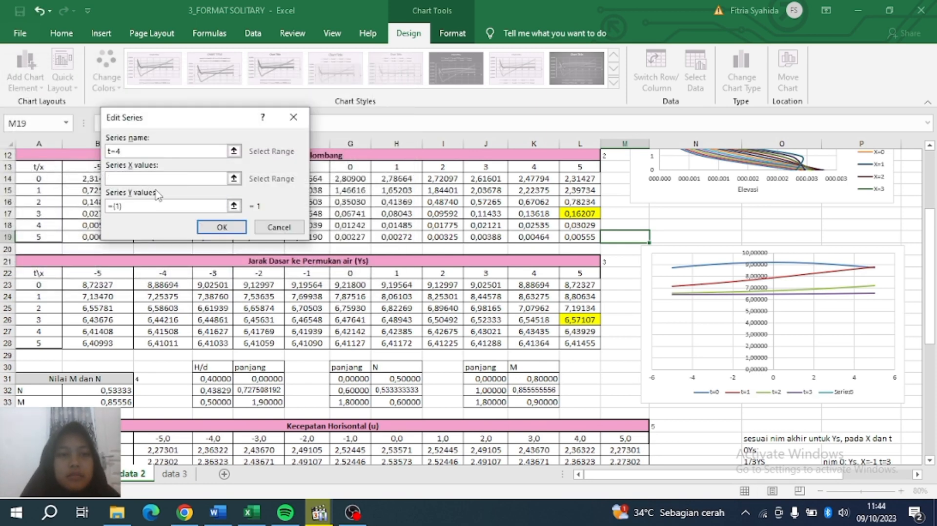
{"action": "left_click_drag", "start_coordinate": [95, 272], "coordinate": [568, 273]}
{"action": "left_click", "coordinate": [141, 205]}
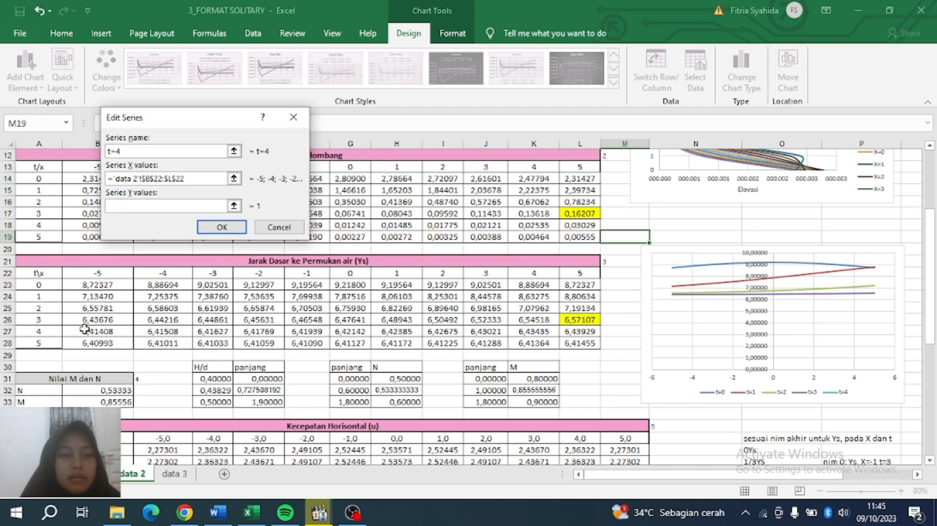
{"action": "left_click_drag", "start_coordinate": [82, 331], "coordinate": [588, 331]}
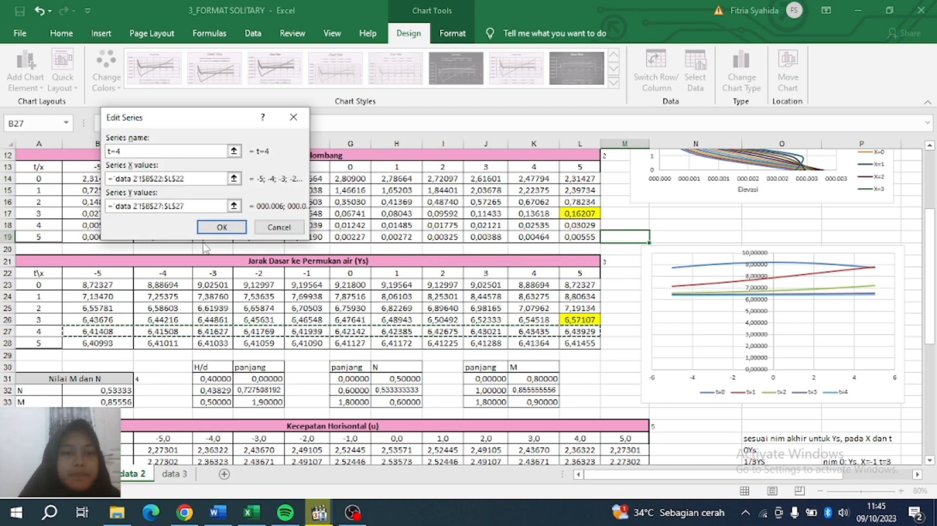
{"action": "left_click", "coordinate": [221, 227]}
Add series t=5 plotting Ys row 28 against B22:L22, then apply the changes.
{"action": "left_click", "coordinate": [43, 172]}
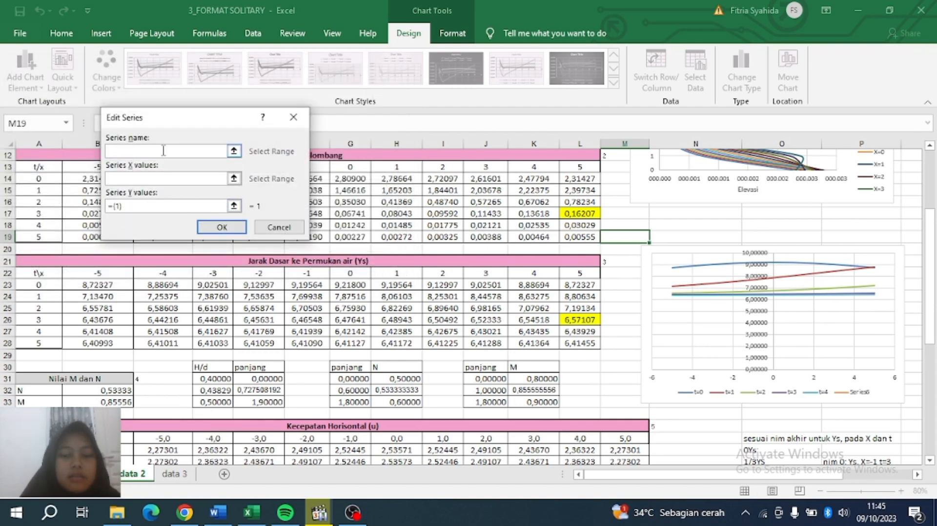
{"action": "left_click", "coordinate": [156, 180]}
{"action": "left_click_drag", "start_coordinate": [90, 272], "coordinate": [579, 273]}
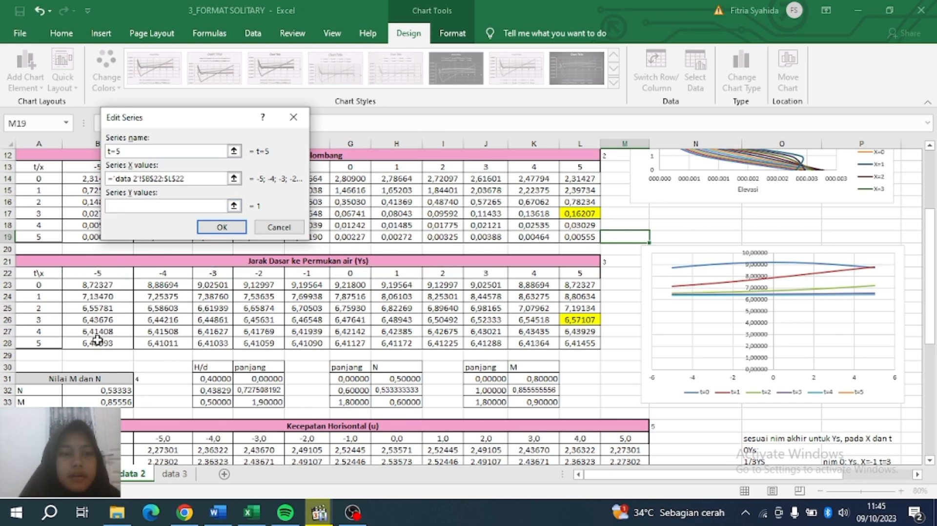
{"action": "left_click_drag", "start_coordinate": [97, 340], "coordinate": [564, 347]}
{"action": "left_click", "coordinate": [246, 225]}
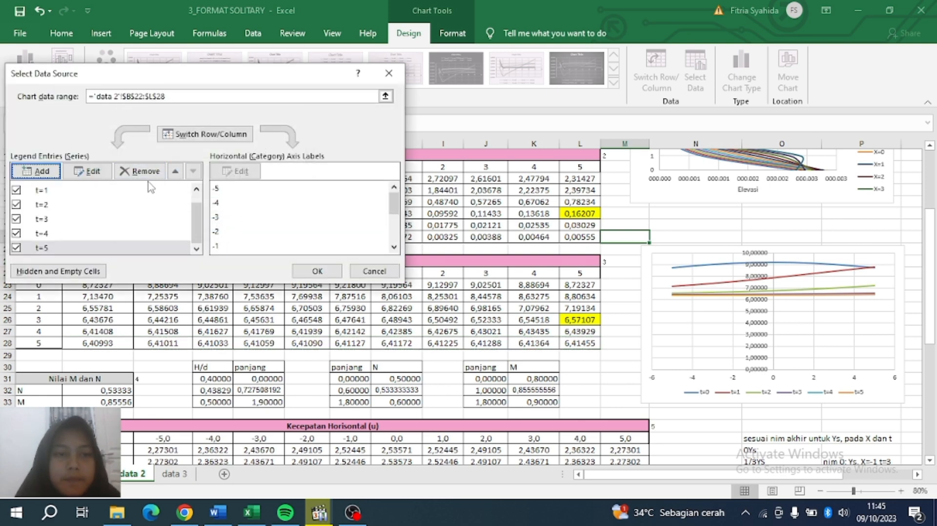
{"action": "left_click", "coordinate": [317, 272]}
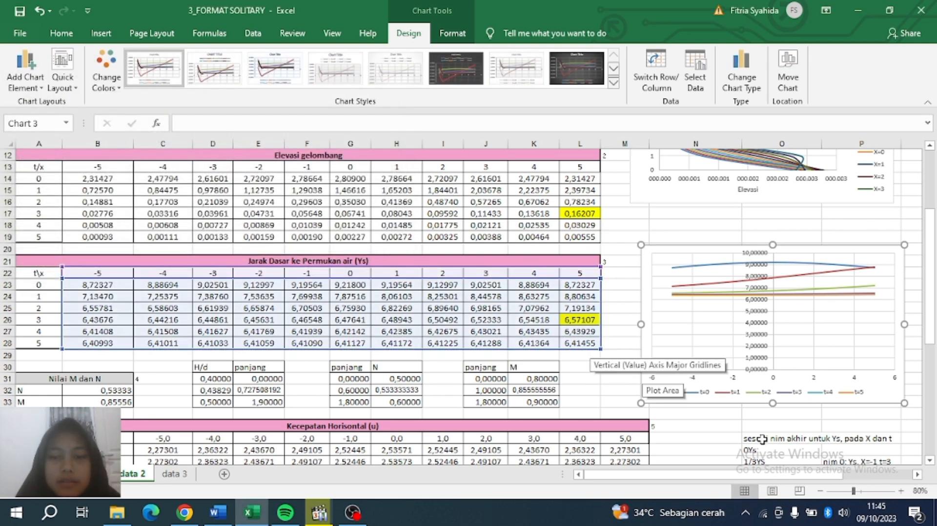
Give the Ys chart axis titles, a chart title placeholder and a right-side legend.
{"action": "left_click", "coordinate": [700, 418]}
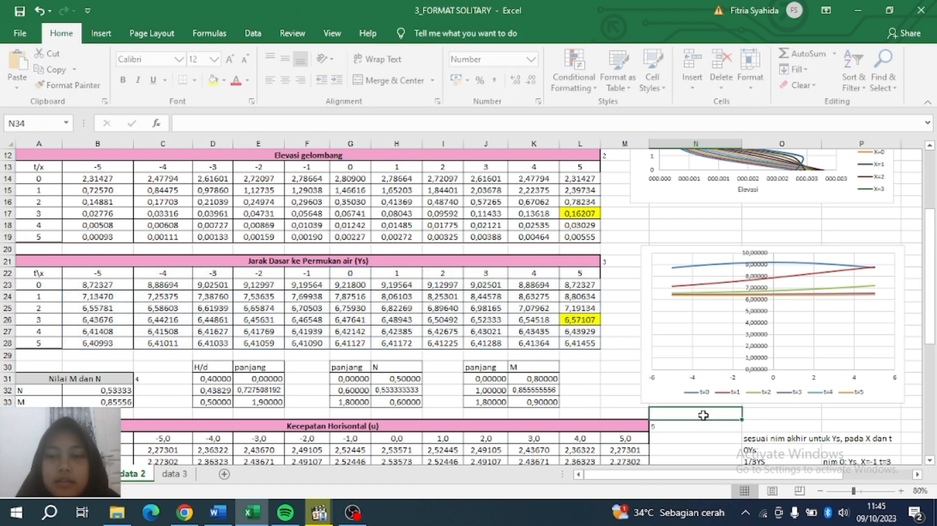
{"action": "left_click", "coordinate": [873, 264]}
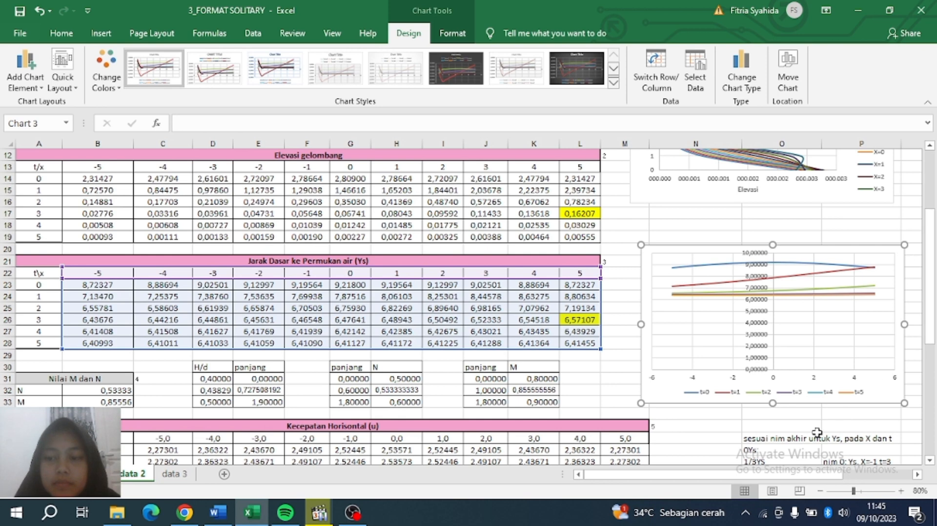
{"action": "scroll", "coordinate": [827, 374], "scroll_direction": "right", "scroll_amount": 2}
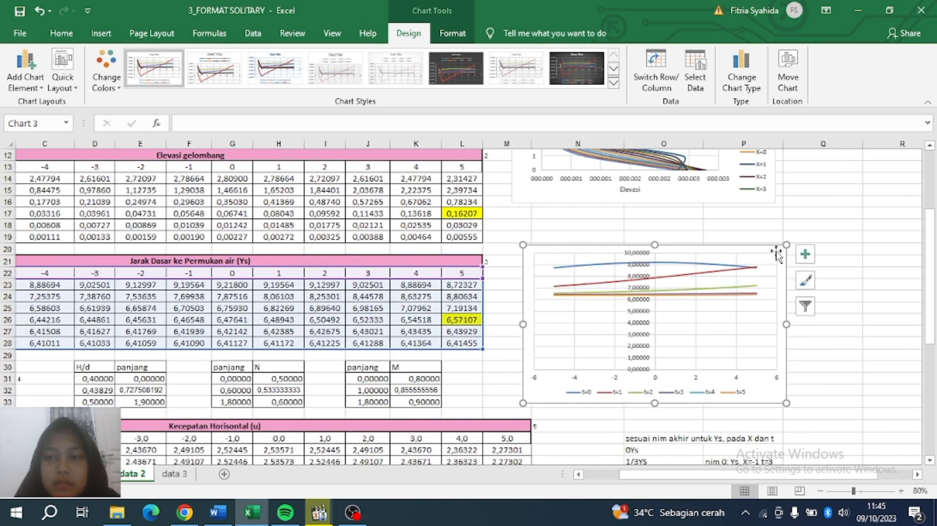
{"action": "left_click", "coordinate": [805, 254]}
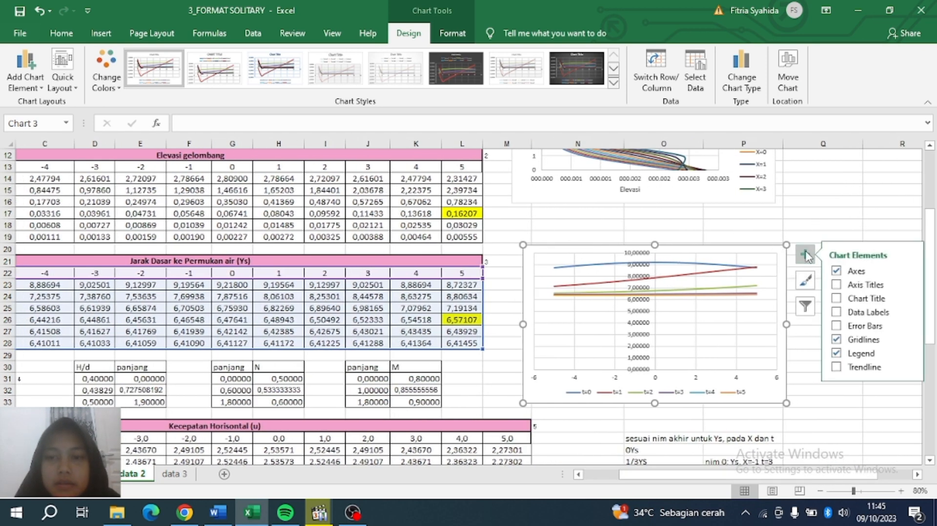
{"action": "left_click", "coordinate": [838, 284]}
{"action": "left_click", "coordinate": [838, 298]}
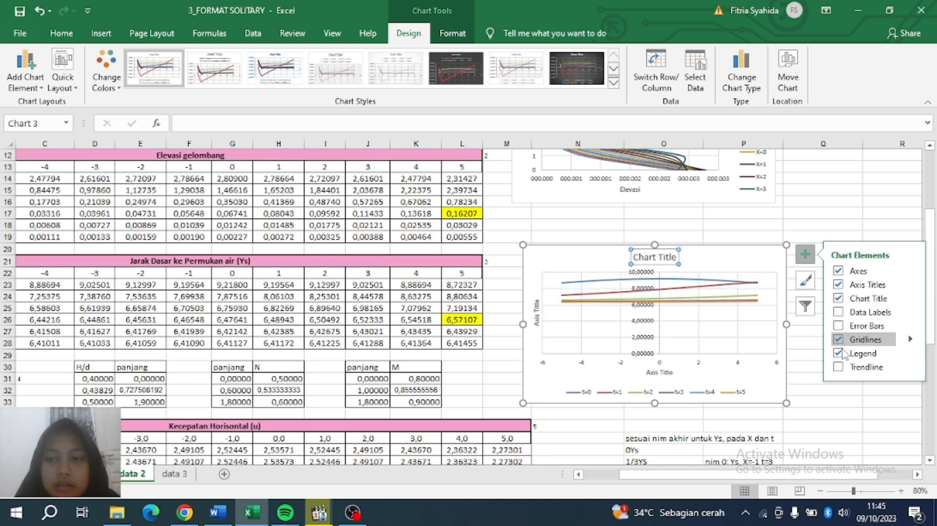
{"action": "left_click", "coordinate": [910, 354]}
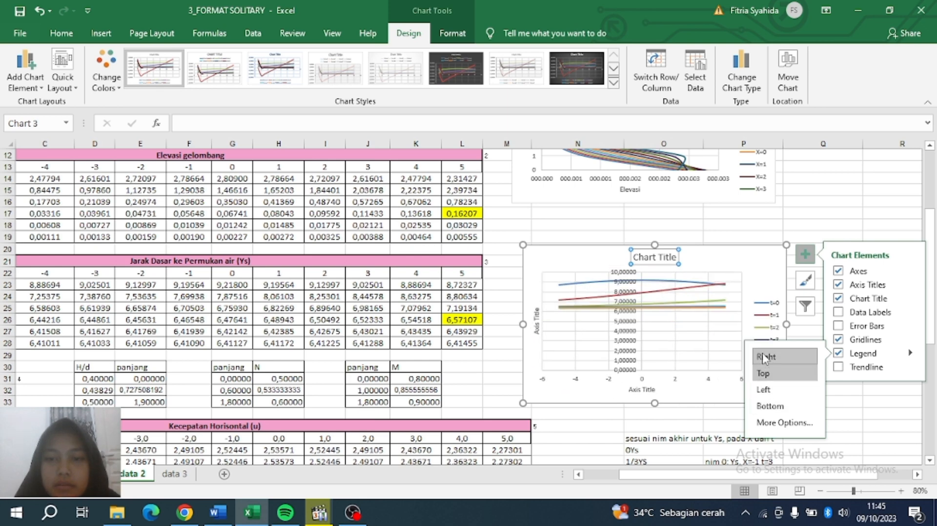
{"action": "mouse_move", "coordinate": [633, 257]}
{"action": "left_mouse_down"}
{"action": "mouse_move", "coordinate": [654, 262]}
{"action": "mouse_move", "coordinate": [630, 256]}
{"action": "left_mouse_up"}
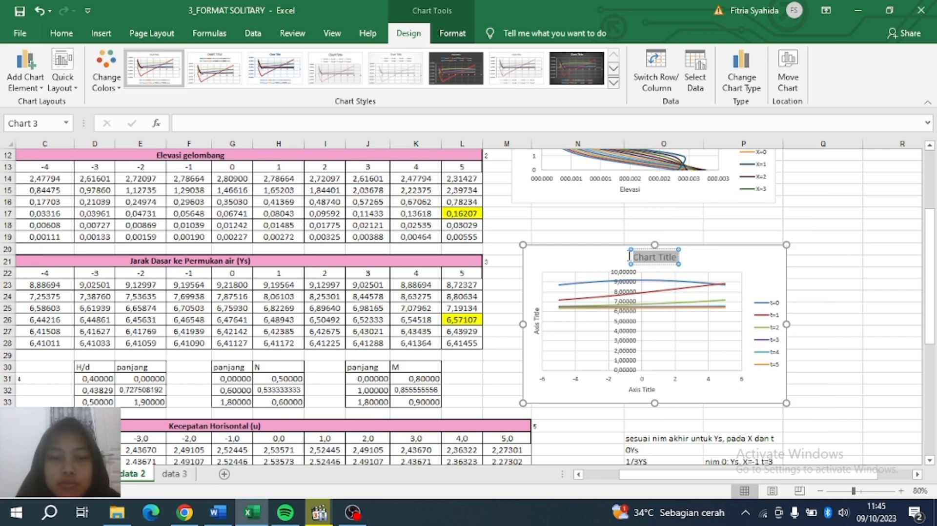
Title the chart 'Grafik Elevasi vs x' with a second line of the author's name, student number and class.
{"action": "type", "text": "Grav"}
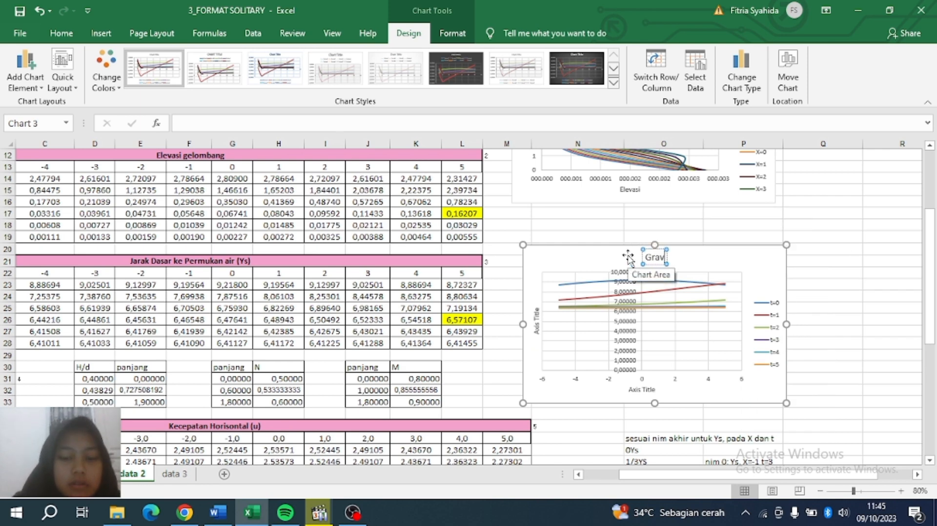
{"action": "key", "text": "BackSpace"}
{"action": "type", "text": "fik"}
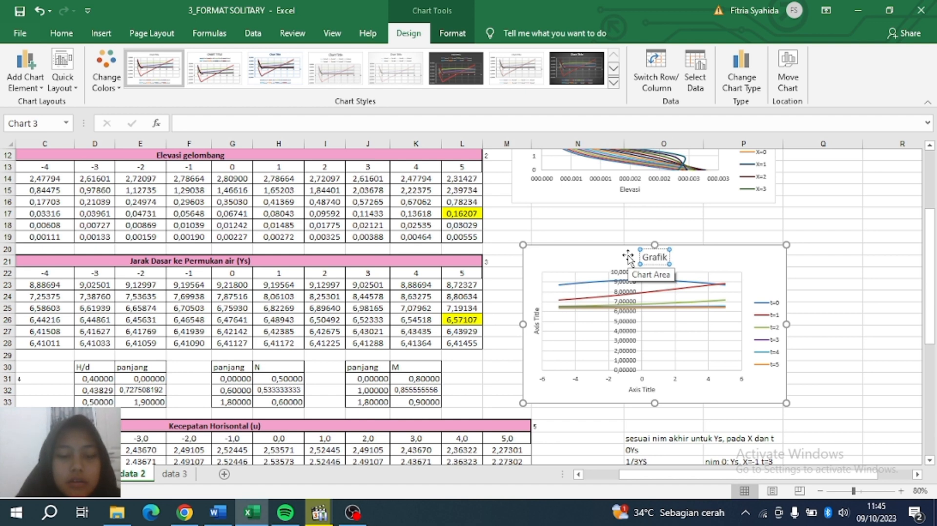
{"action": "type", "text": " Elevasi"}
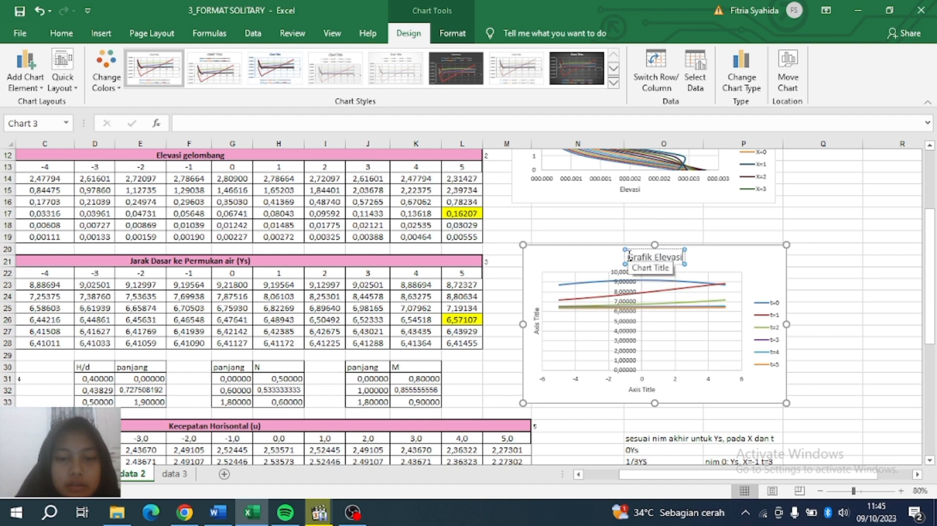
{"action": "type", "text": " vs x"}
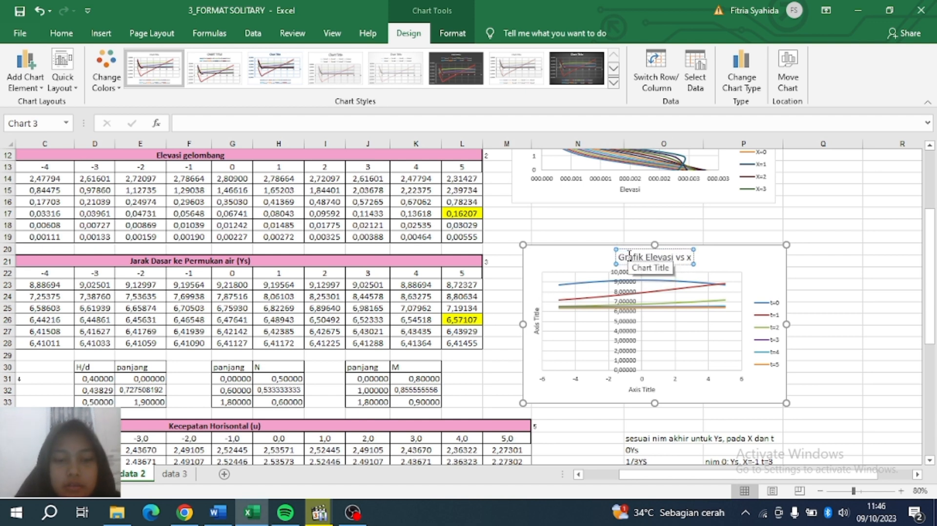
{"action": "key", "text": "Return"}
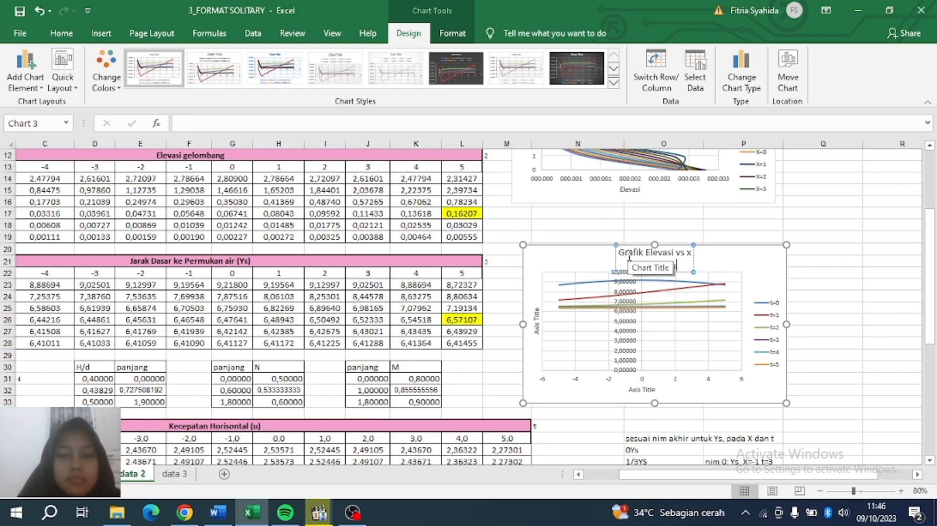
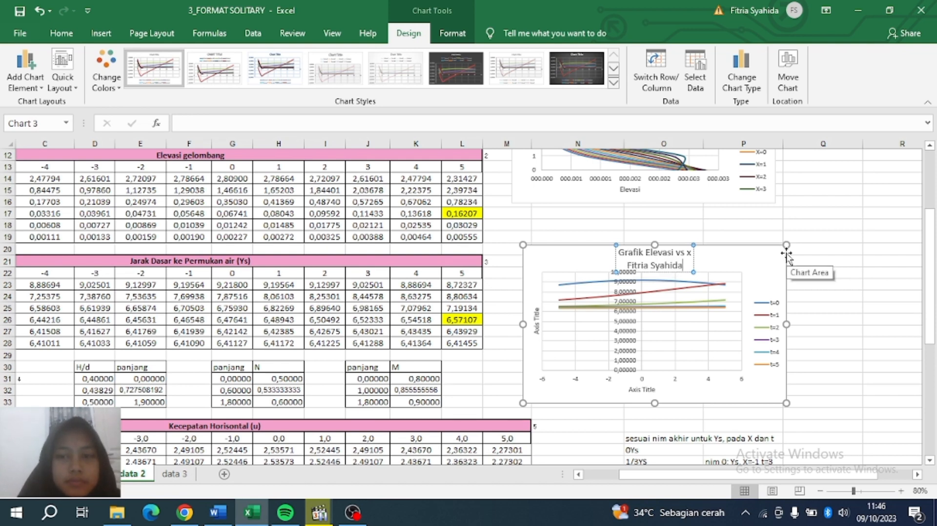
{"action": "type", "text": "_"}
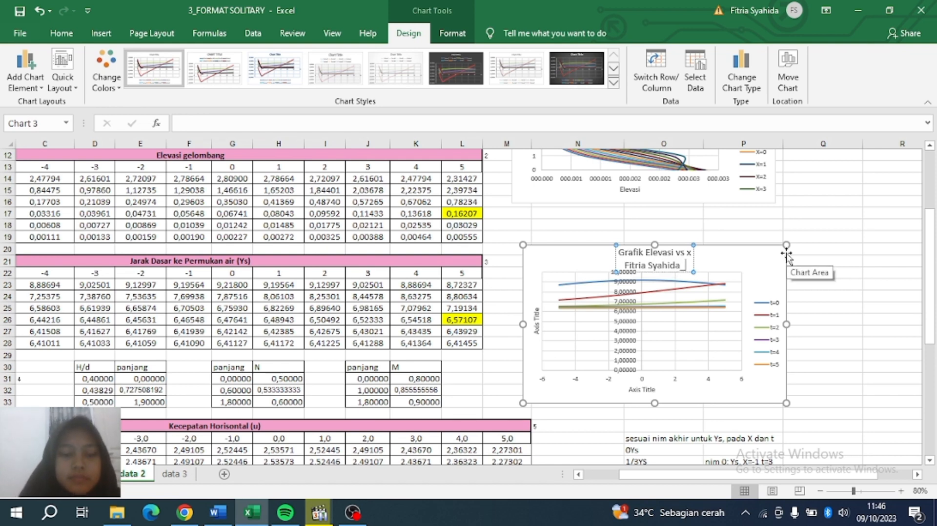
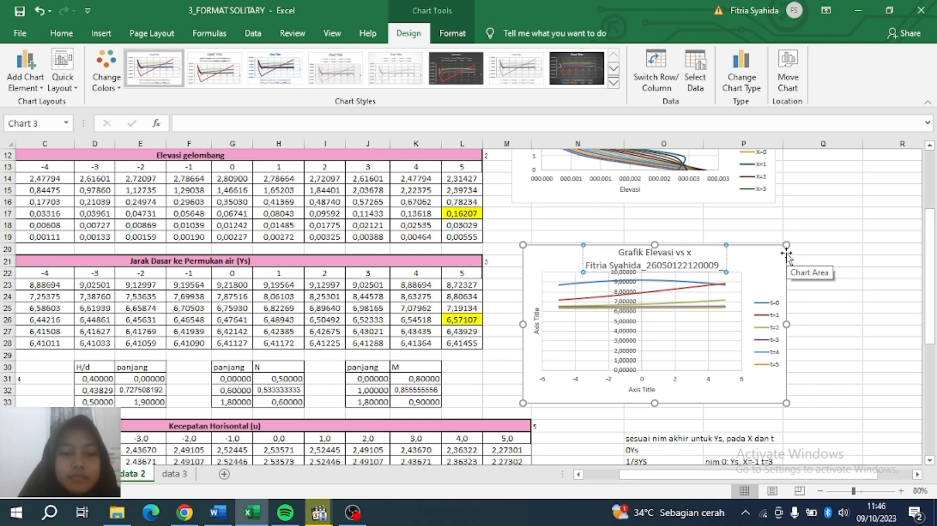
{"action": "type", "text": "Oseanogr"}
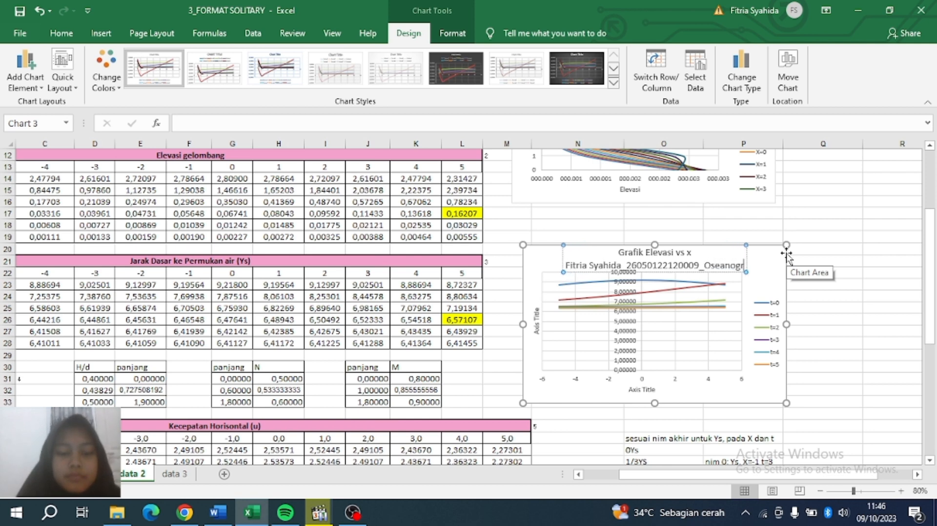
{"action": "type", "text": "afi A"}
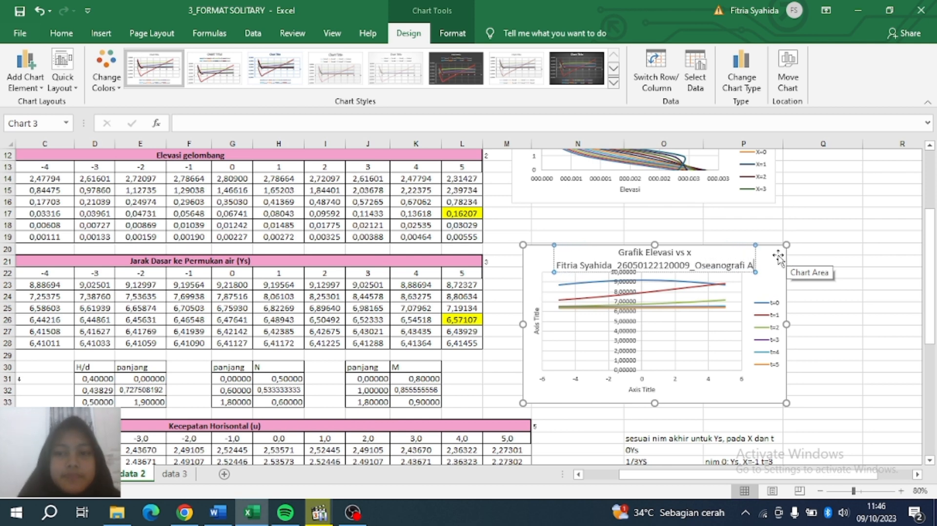
{"action": "left_click", "coordinate": [552, 251]}
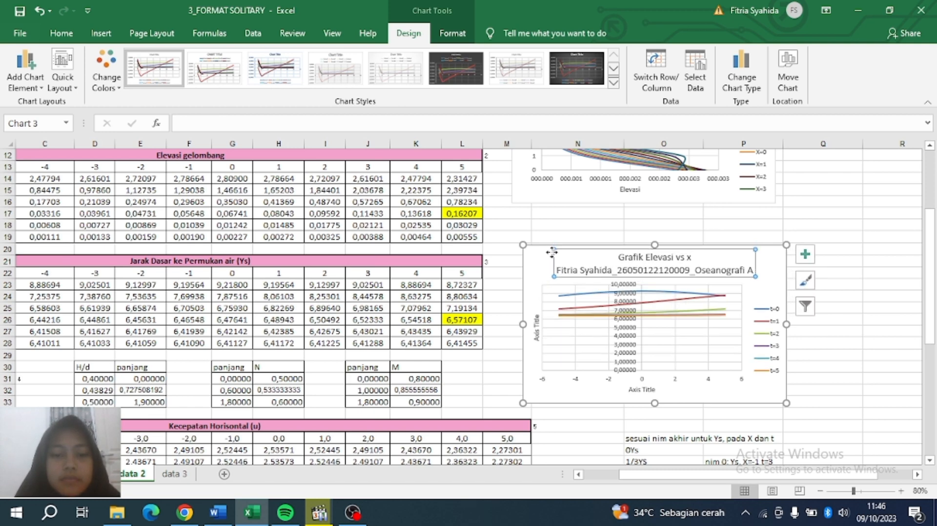
Make the chart title text smaller with Decrease Font Size.
{"action": "left_click", "coordinate": [61, 33]}
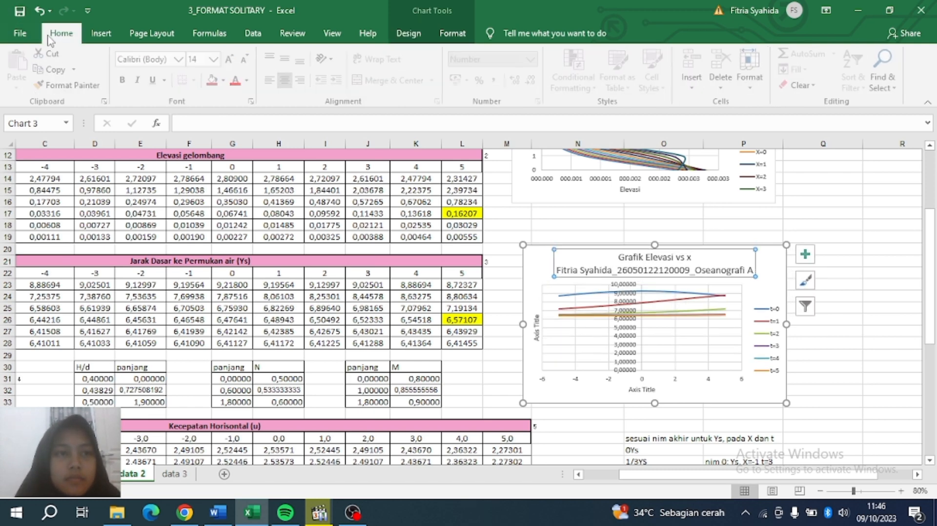
{"action": "left_click", "coordinate": [239, 61]}
{"action": "left_click", "coordinate": [239, 61]}
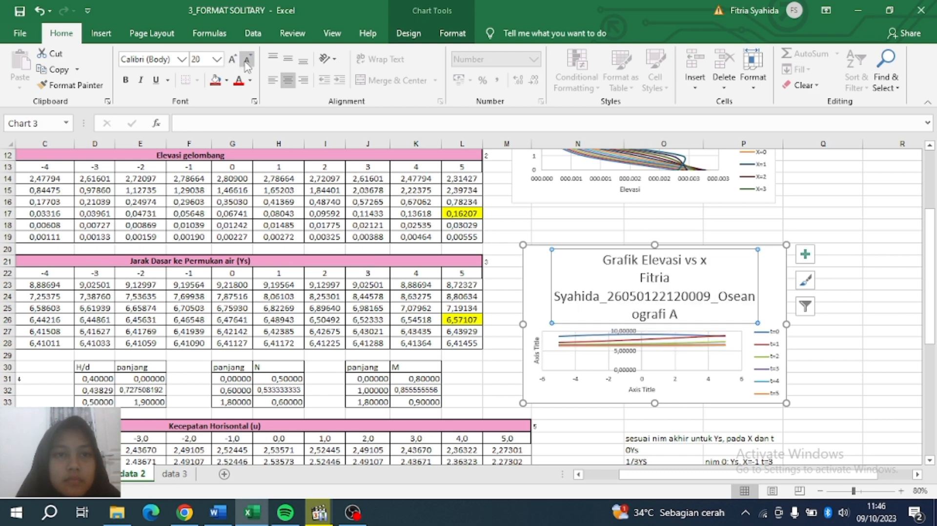
{"action": "left_click", "coordinate": [245, 62]}
{"action": "left_click", "coordinate": [245, 62]}
{"action": "left_click", "coordinate": [245, 62]}
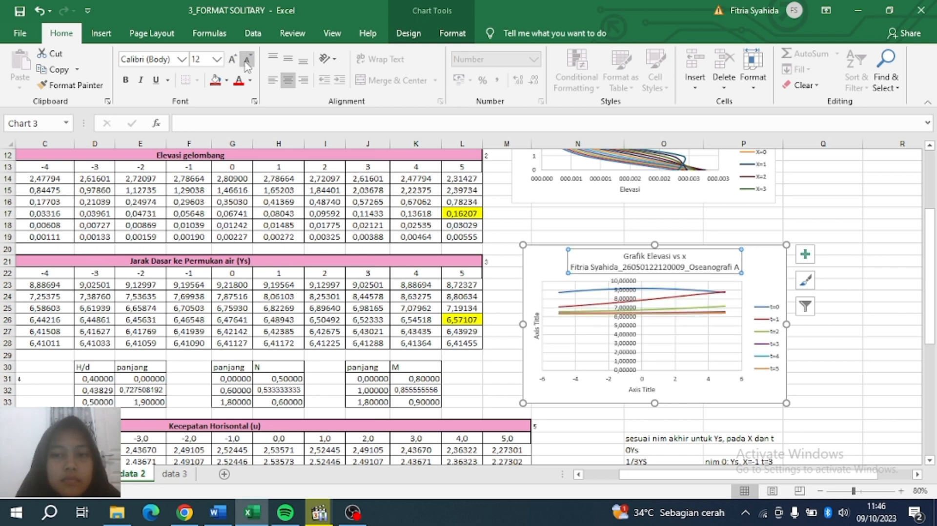
Label the vertical axis 'Elevasi'.
{"action": "left_click", "coordinate": [536, 326]}
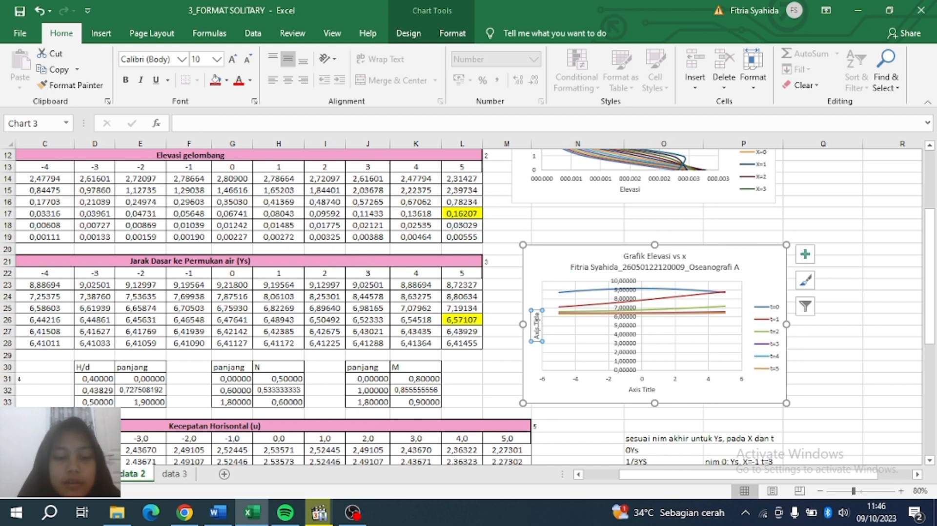
{"action": "type", "text": "E"}
{"action": "key", "text": "Return"}
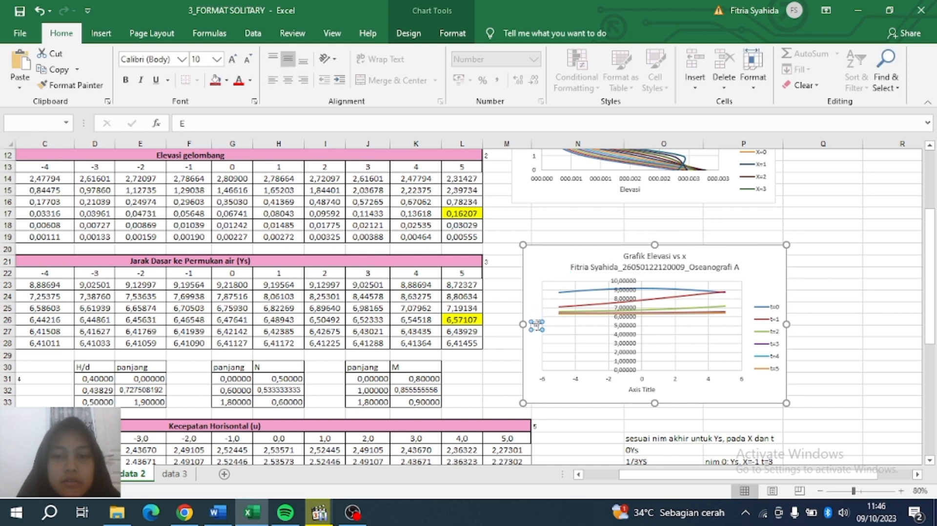
{"action": "type", "text": "levasi"}
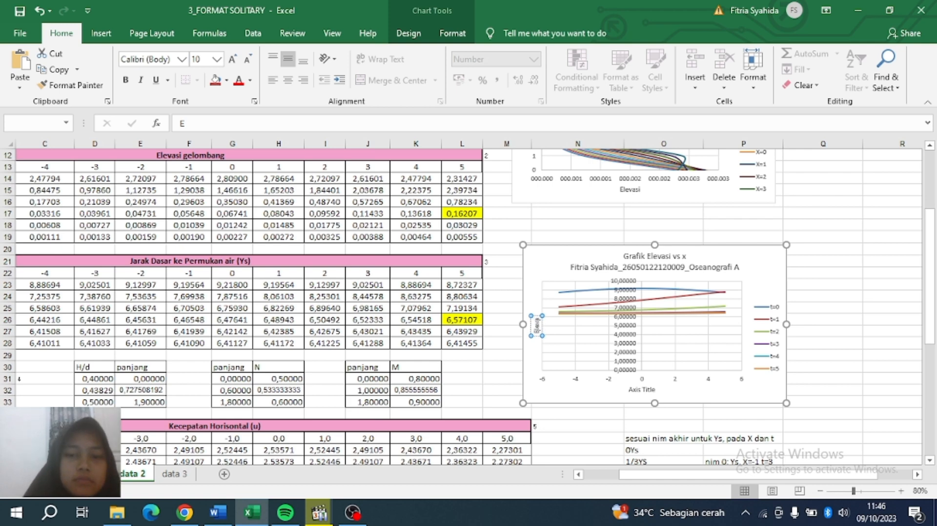
Label the horizontal axis 'x' and deselect the chart.
{"action": "left_click", "coordinate": [649, 391]}
{"action": "double_click", "coordinate": [635, 389]}
{"action": "left_click", "coordinate": [636, 389]}
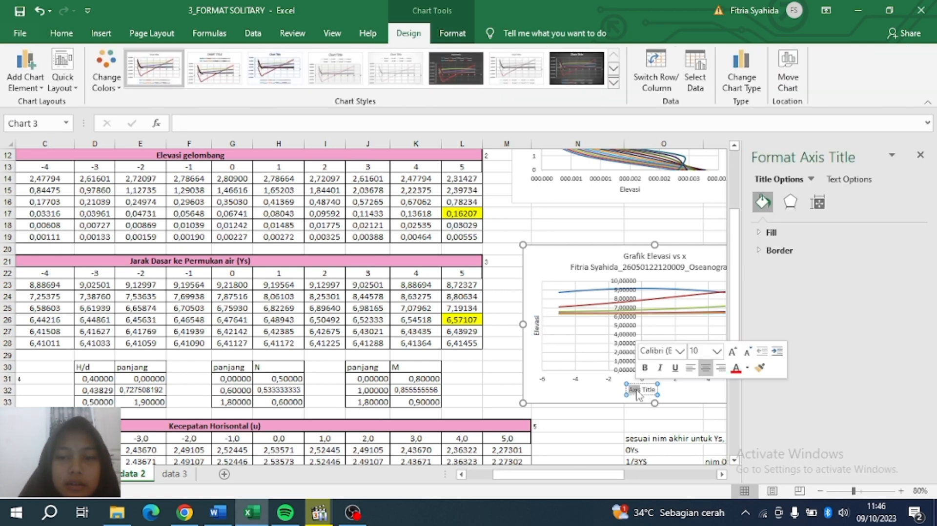
{"action": "triple_click", "coordinate": [649, 391]}
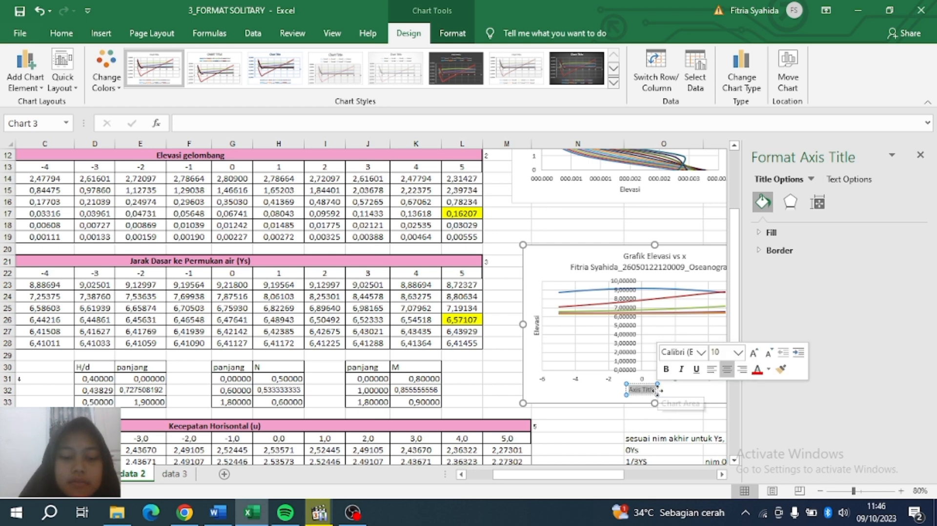
{"action": "type", "text": "x"}
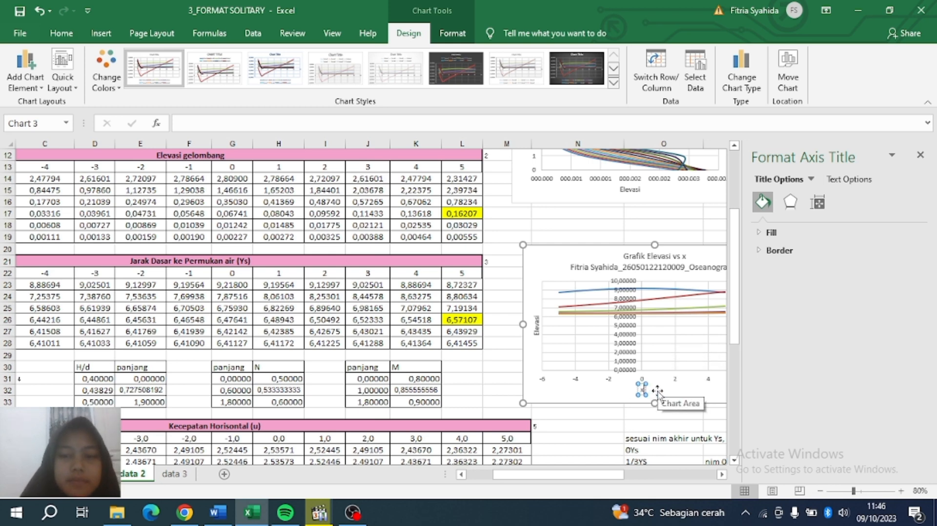
{"action": "left_click", "coordinate": [920, 155]}
{"action": "left_click", "coordinate": [831, 271]}
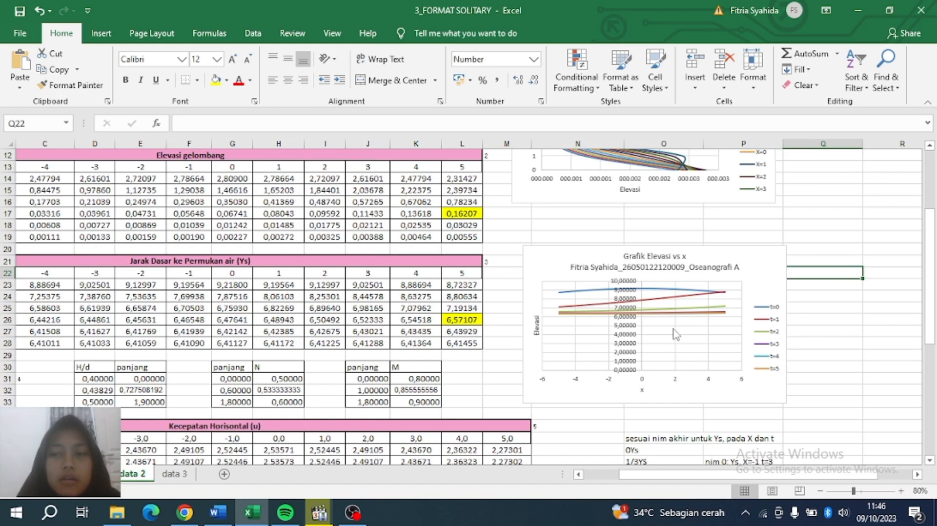
{"action": "left_click_drag", "start_coordinate": [932, 293], "coordinate": [929, 322]}
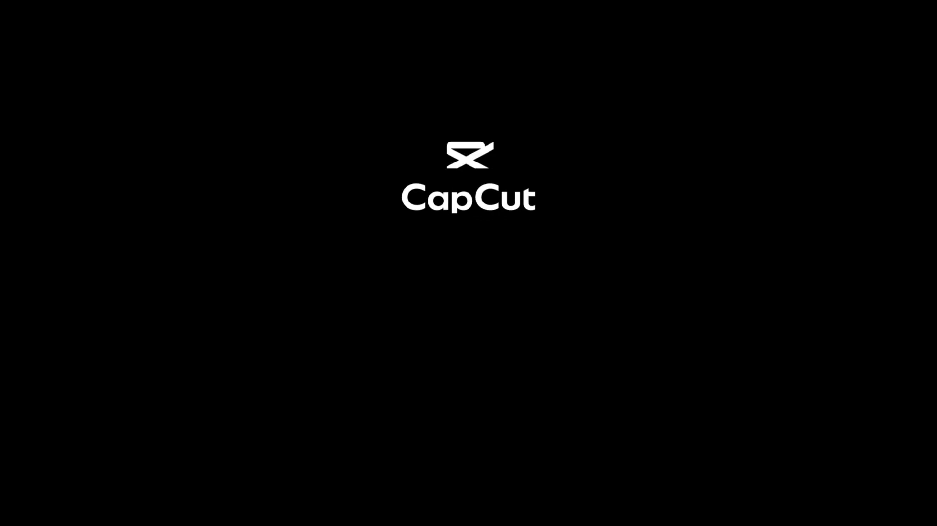